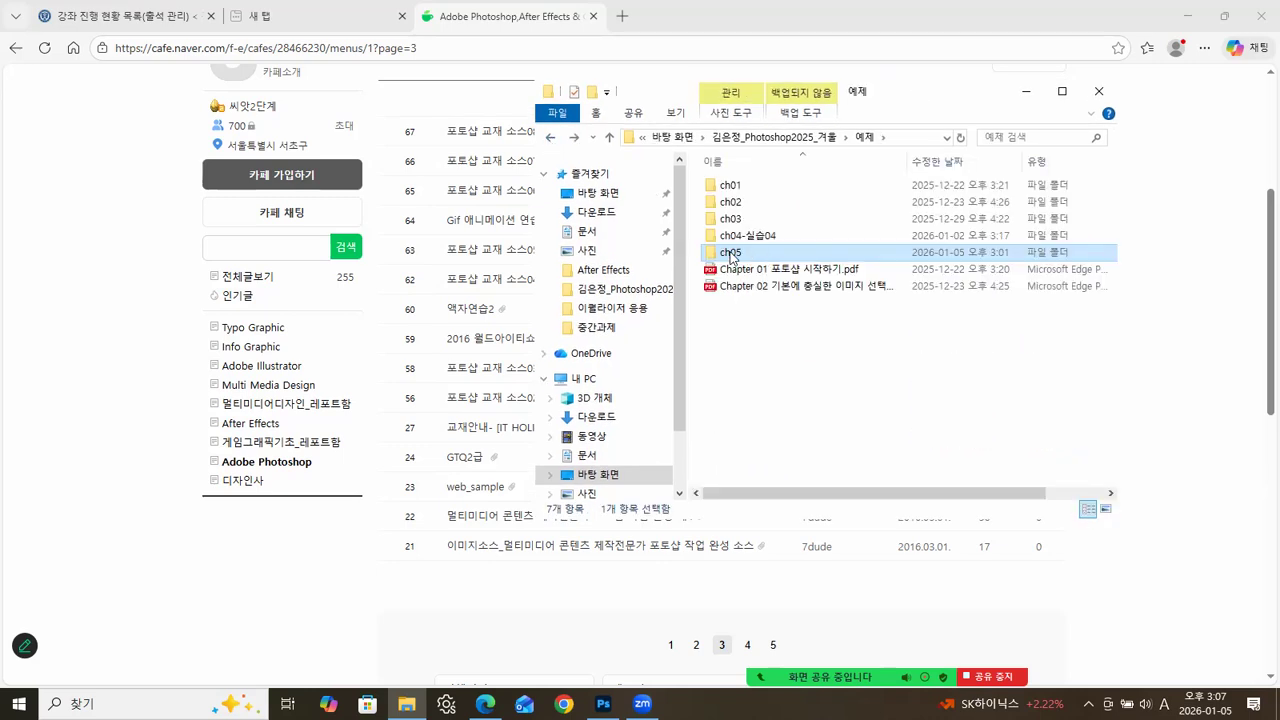
# Open ch05-sec01.psd from the ch05 example folder in Photoshop.
pyautogui.doubleClick(731, 253)
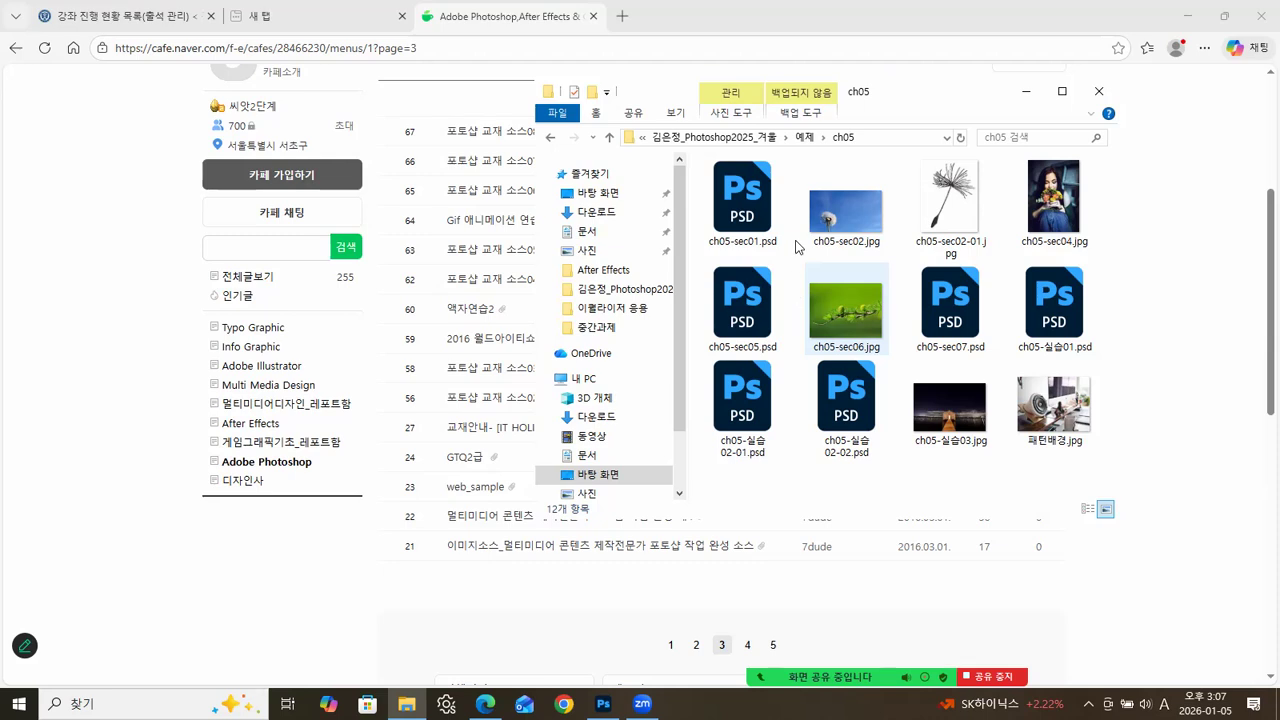
pyautogui.click(603, 703)
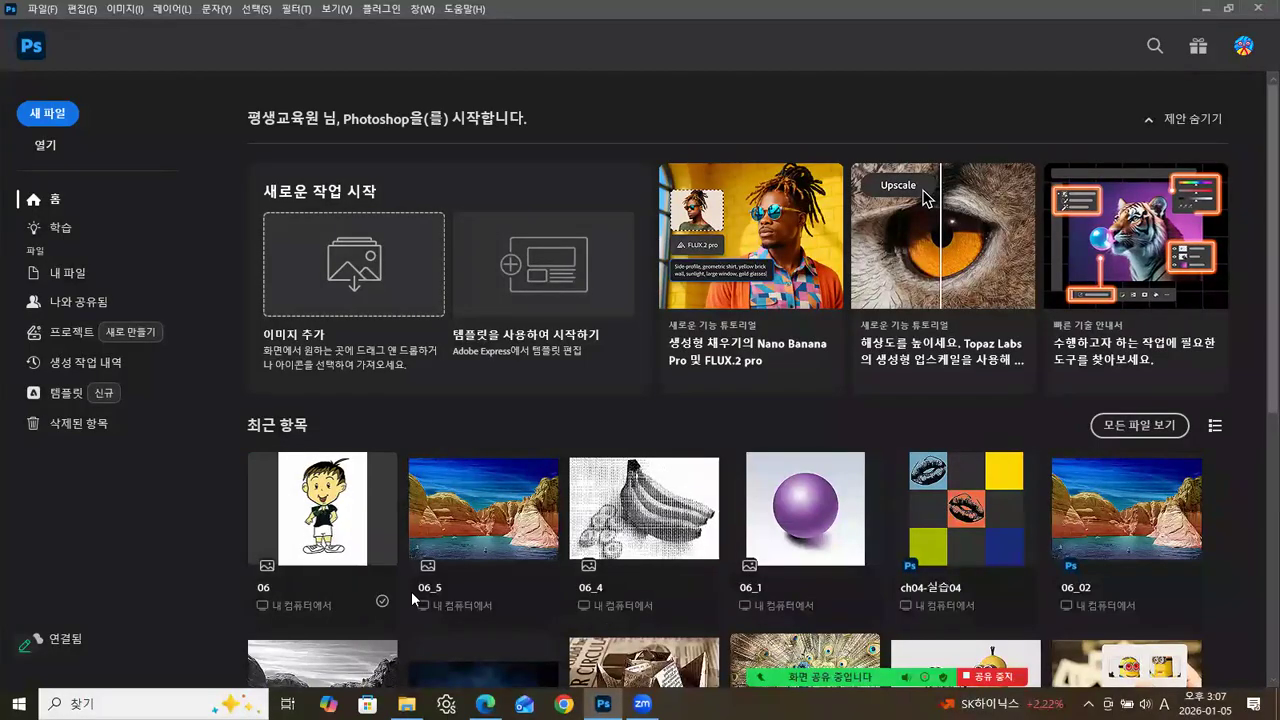
pyautogui.click(406, 703)
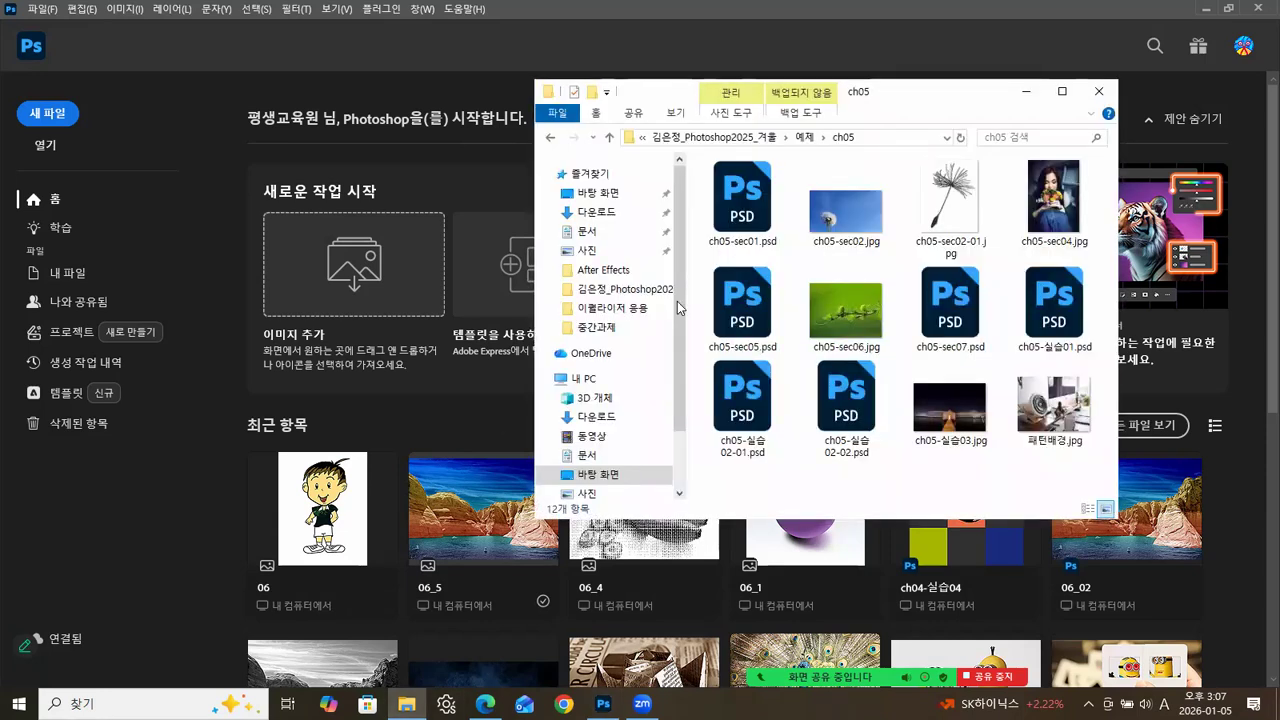
pyautogui.moveTo(741, 231); pyautogui.dragTo(256, 526)
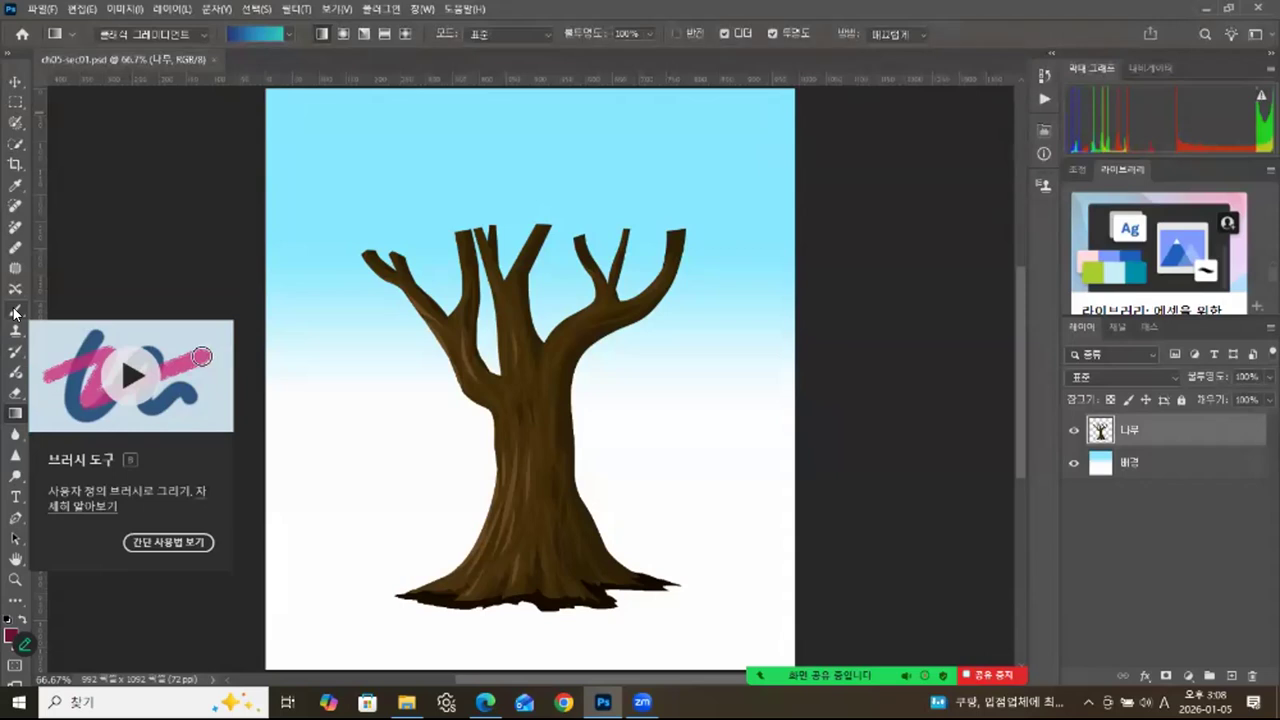
# Activate the Brush tool and set the foreground colour to green #4b8e2a.
pyautogui.moveTo(15, 312); pyautogui.dragTo(54, 303)
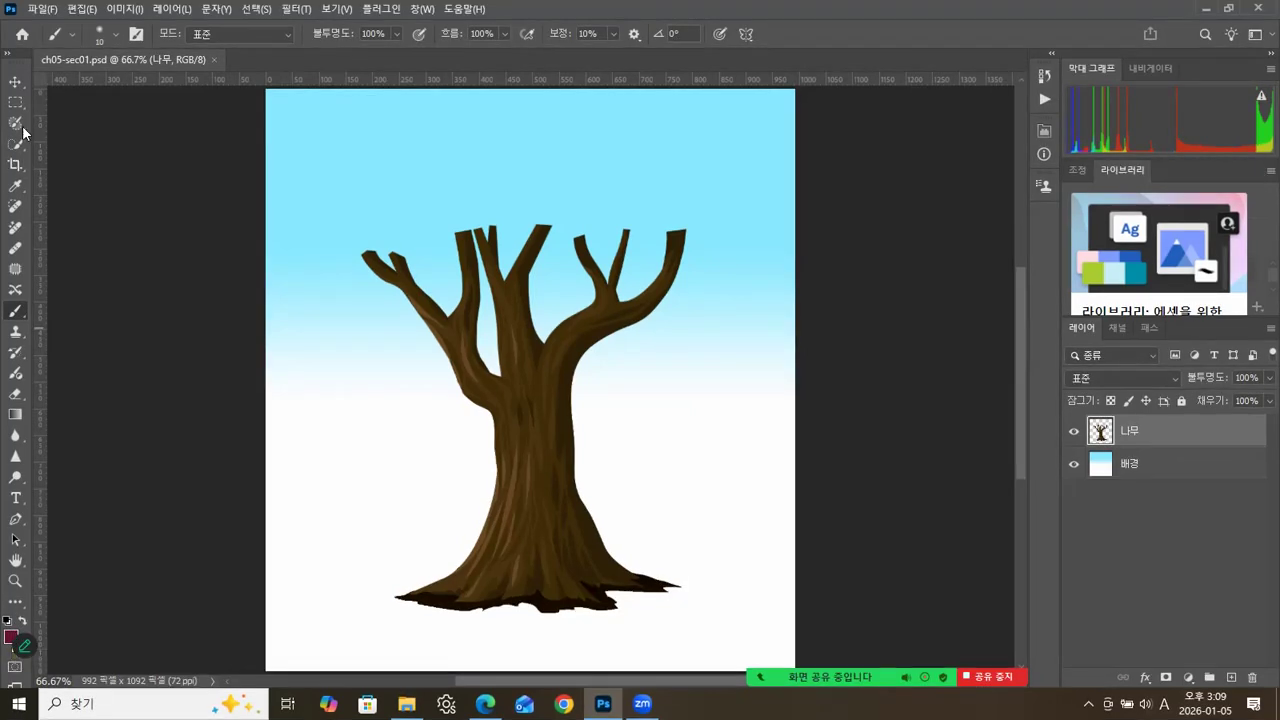
pyautogui.click(11, 637)
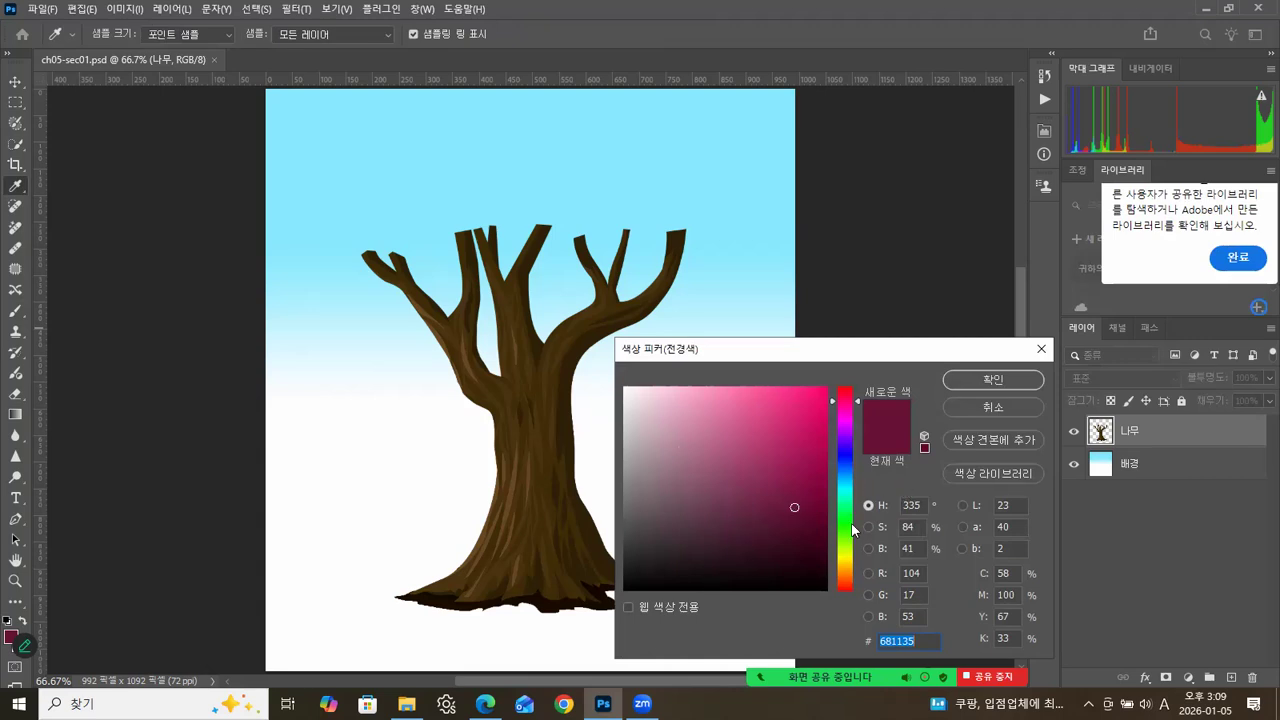
pyautogui.click(987, 407)
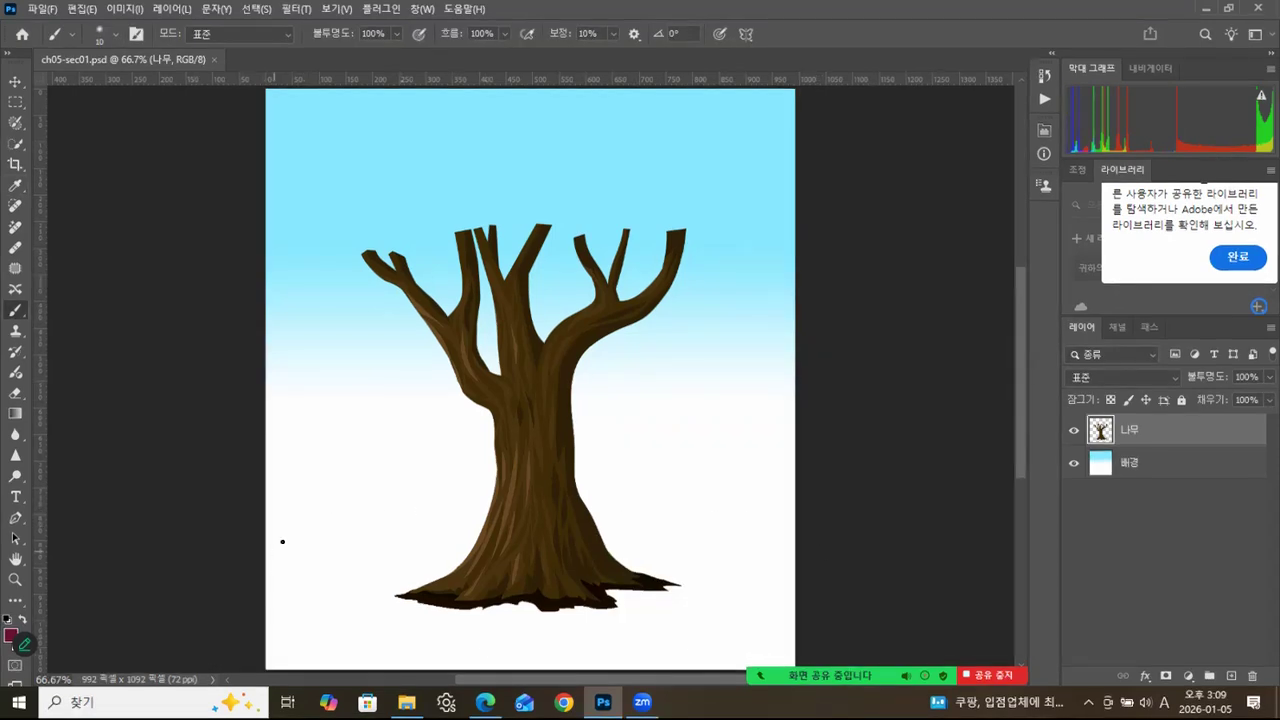
pyautogui.click(11, 633)
pyautogui.click(850, 534)
pyautogui.moveTo(747, 406)
pyautogui.mouseDown()
pyautogui.moveTo(780, 443)
pyautogui.moveTo(783, 469)
pyautogui.mouseUp()
pyautogui.click(767, 475)
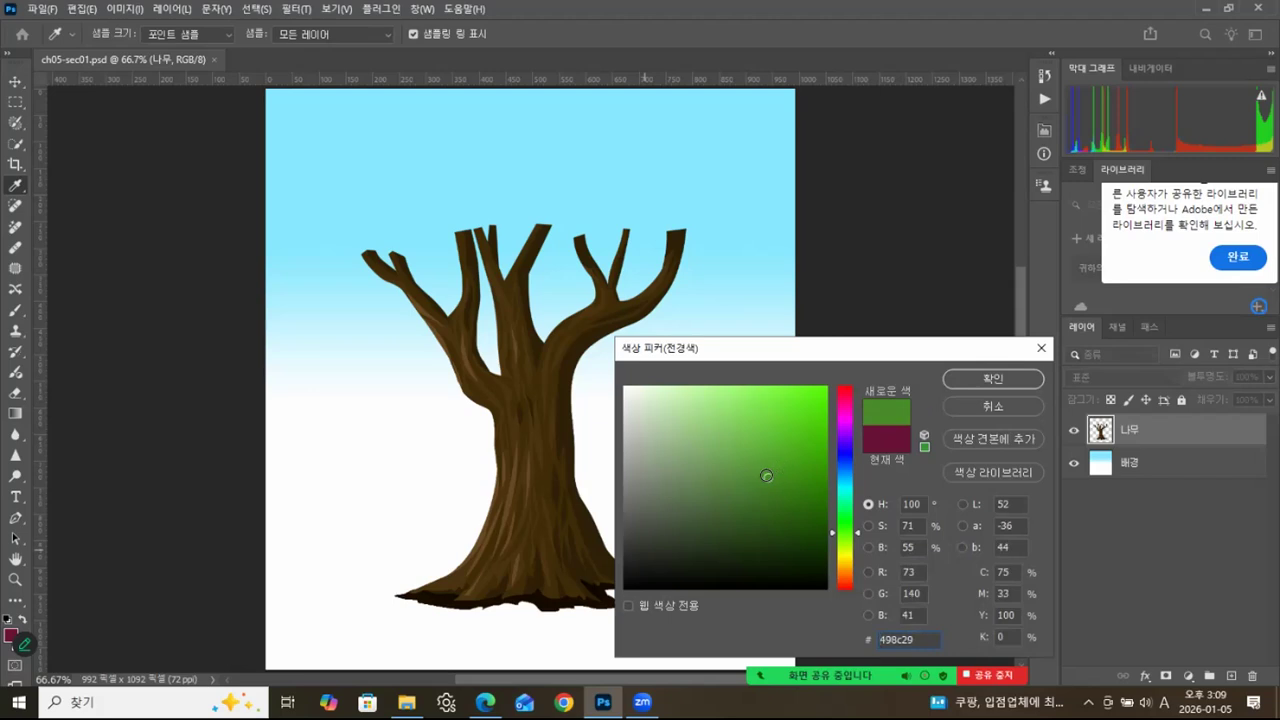
pyautogui.click(766, 477)
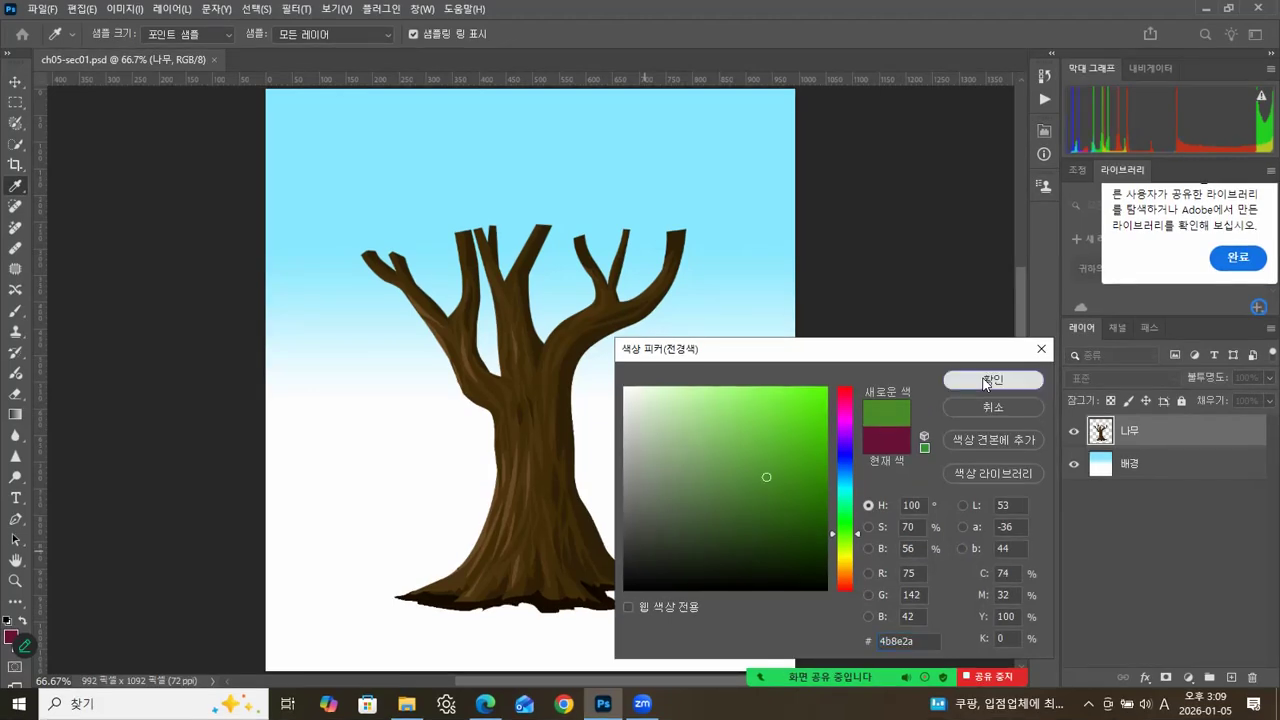
pyautogui.click(988, 380)
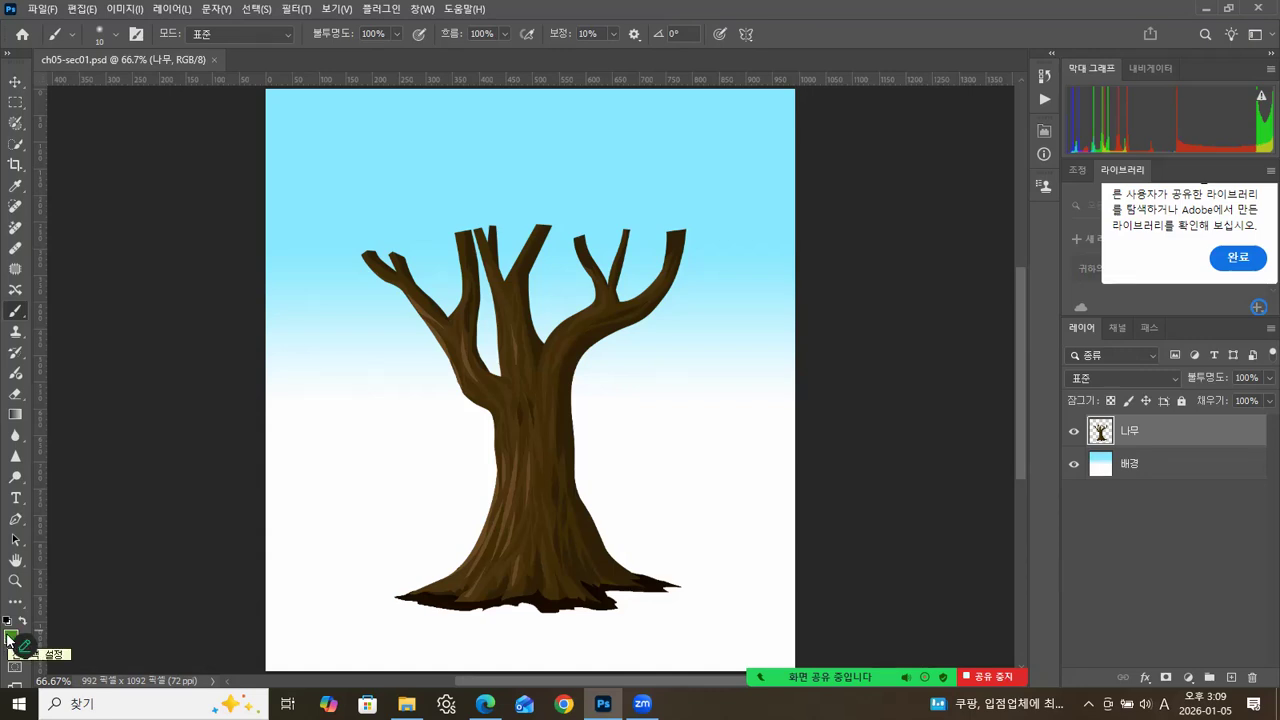
# Enlarge the brush preset list and look through the special effects and dry media brush groups.
pyautogui.click(114, 35)
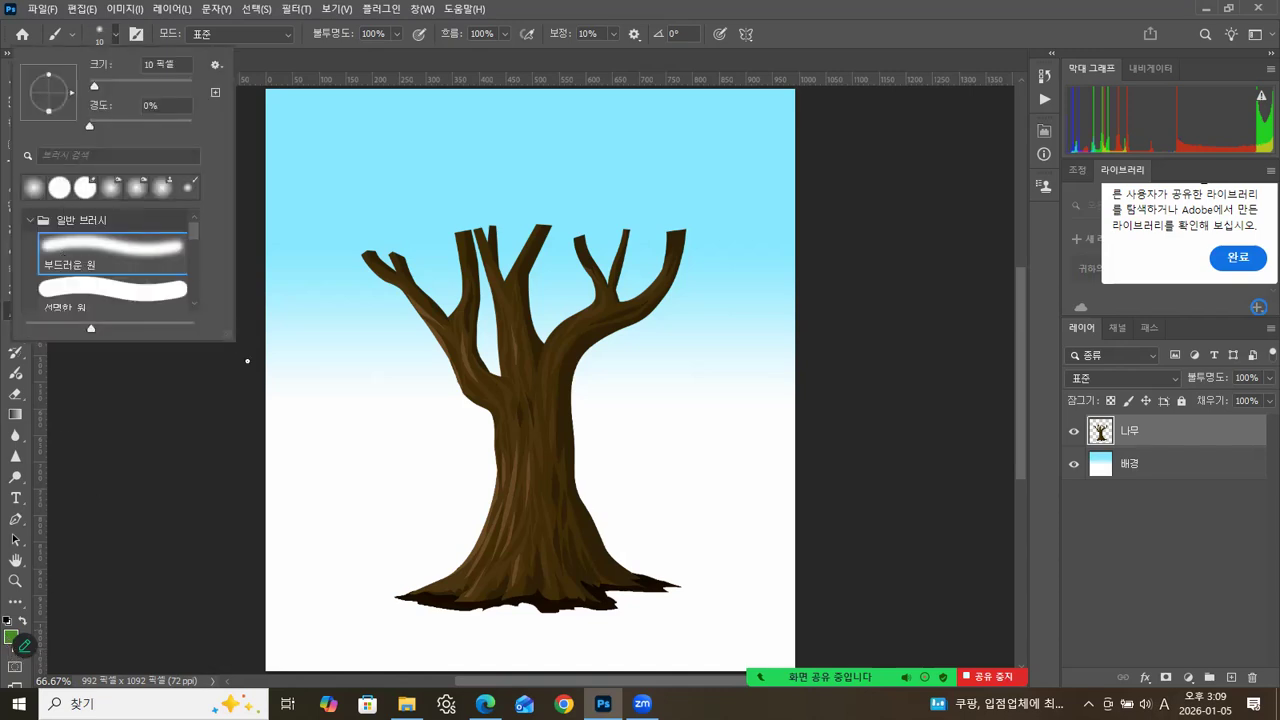
pyautogui.moveTo(231, 341)
pyautogui.mouseDown()
pyautogui.moveTo(302, 610)
pyautogui.moveTo(273, 622)
pyautogui.mouseUp()
pyautogui.moveTo(242, 431)
pyautogui.mouseDown()
pyautogui.moveTo(229, 511)
pyautogui.moveTo(245, 356)
pyautogui.mouseUp()
pyautogui.click(34, 220)
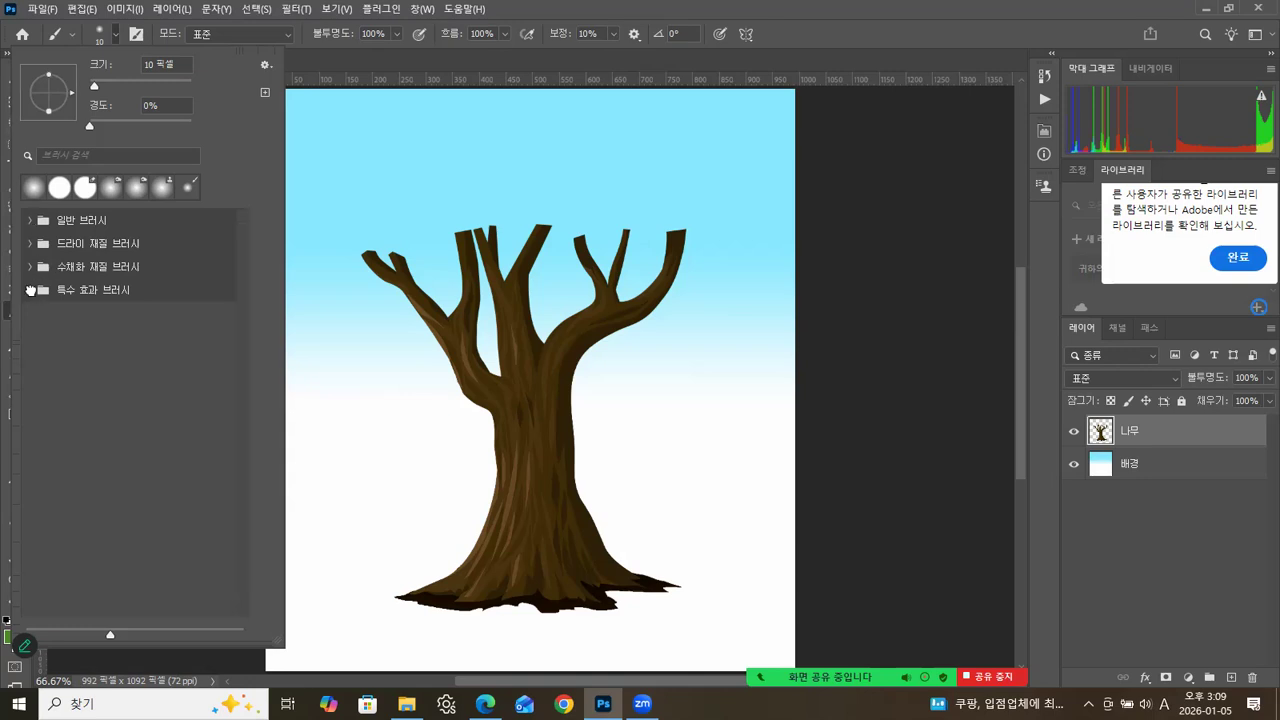
pyautogui.click(31, 290)
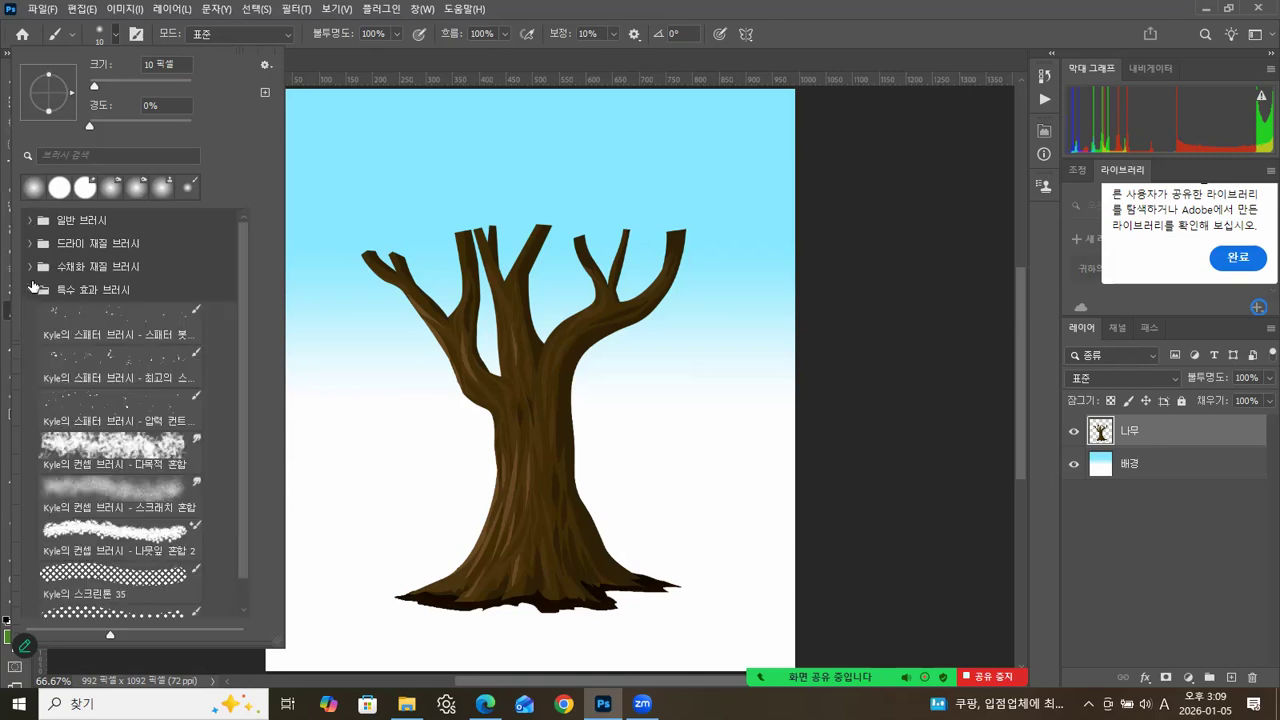
pyautogui.click(31, 290)
pyautogui.click(31, 243)
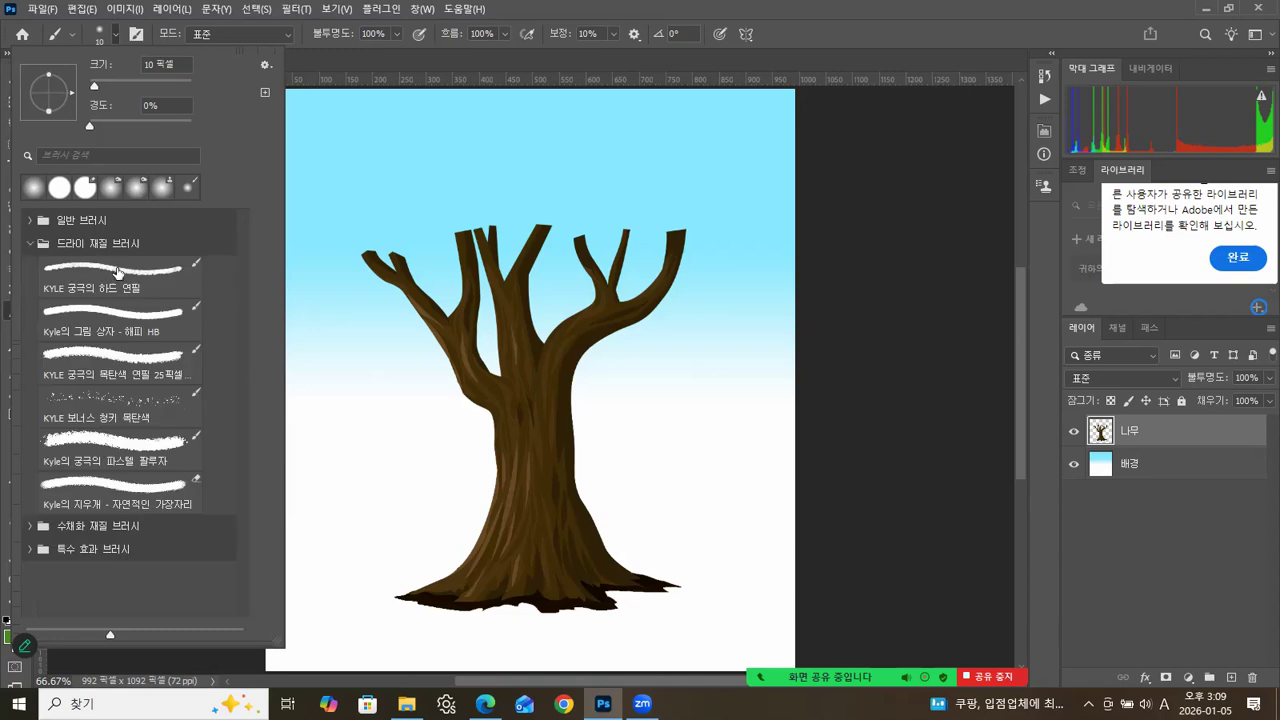
pyautogui.click(31, 243)
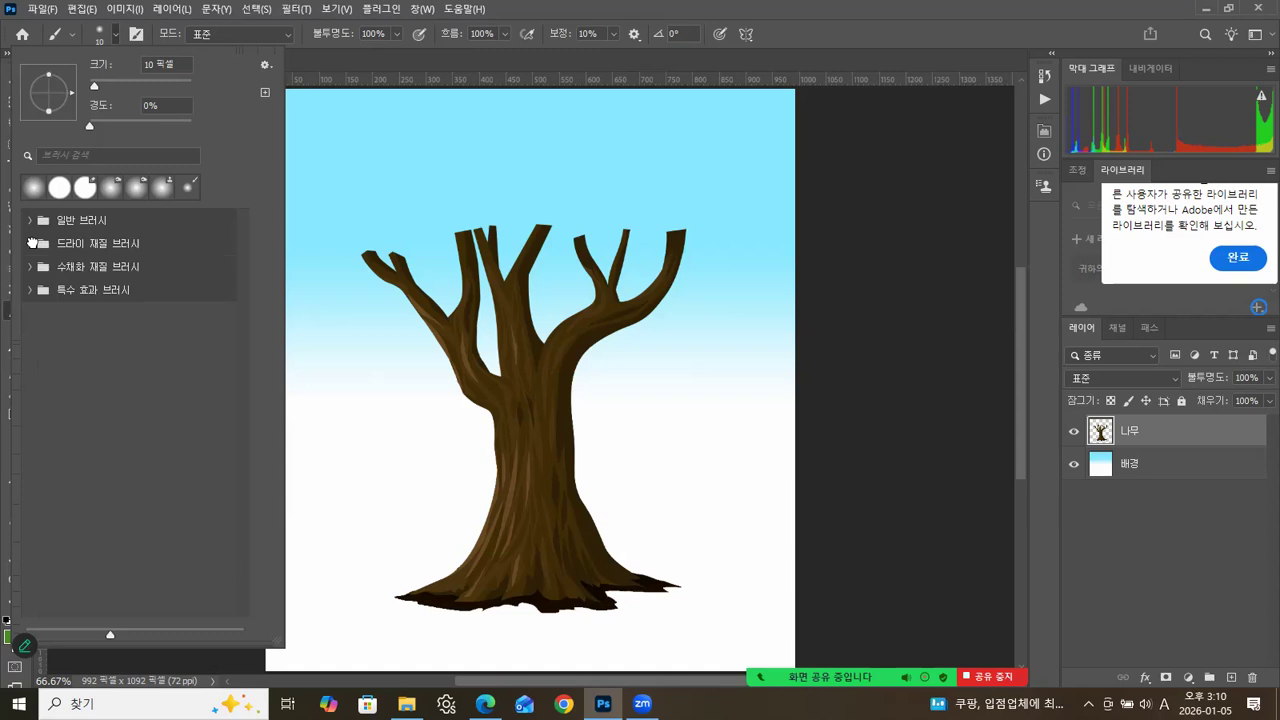
pyautogui.click(324, 58)
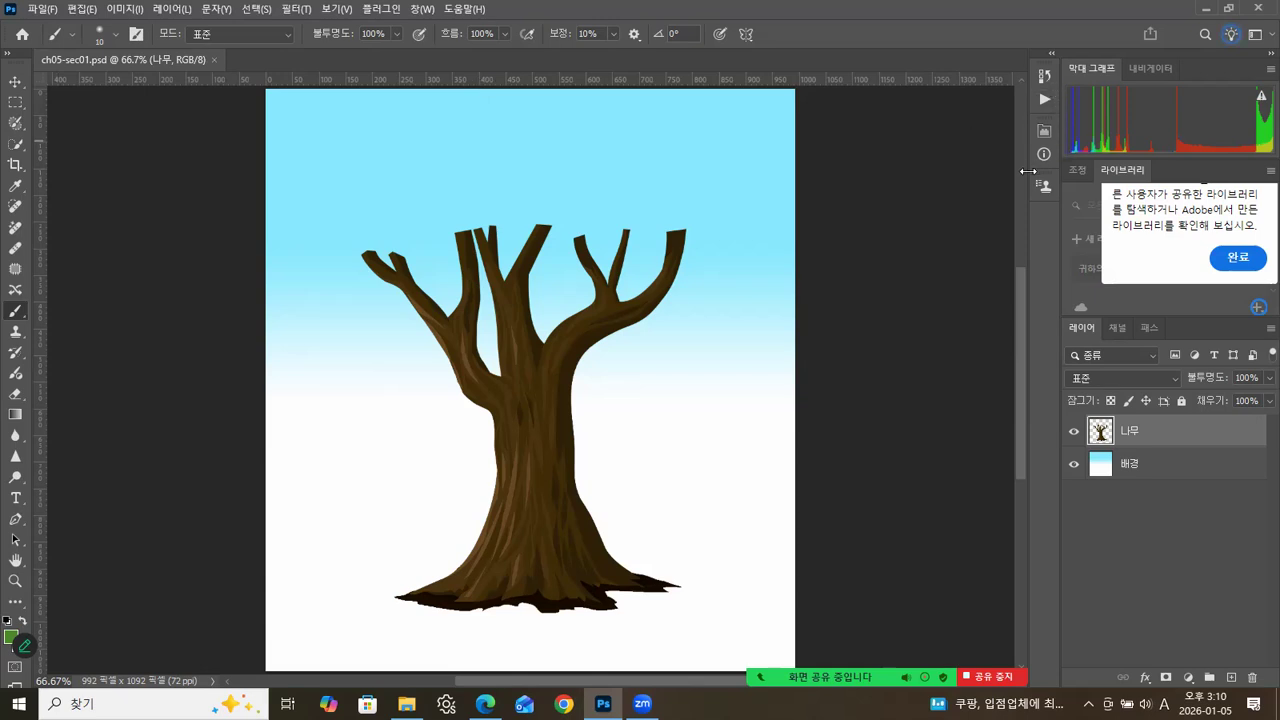
# Open the Brush Settings and look through the available brush tip shapes.
pyautogui.click(422, 9)
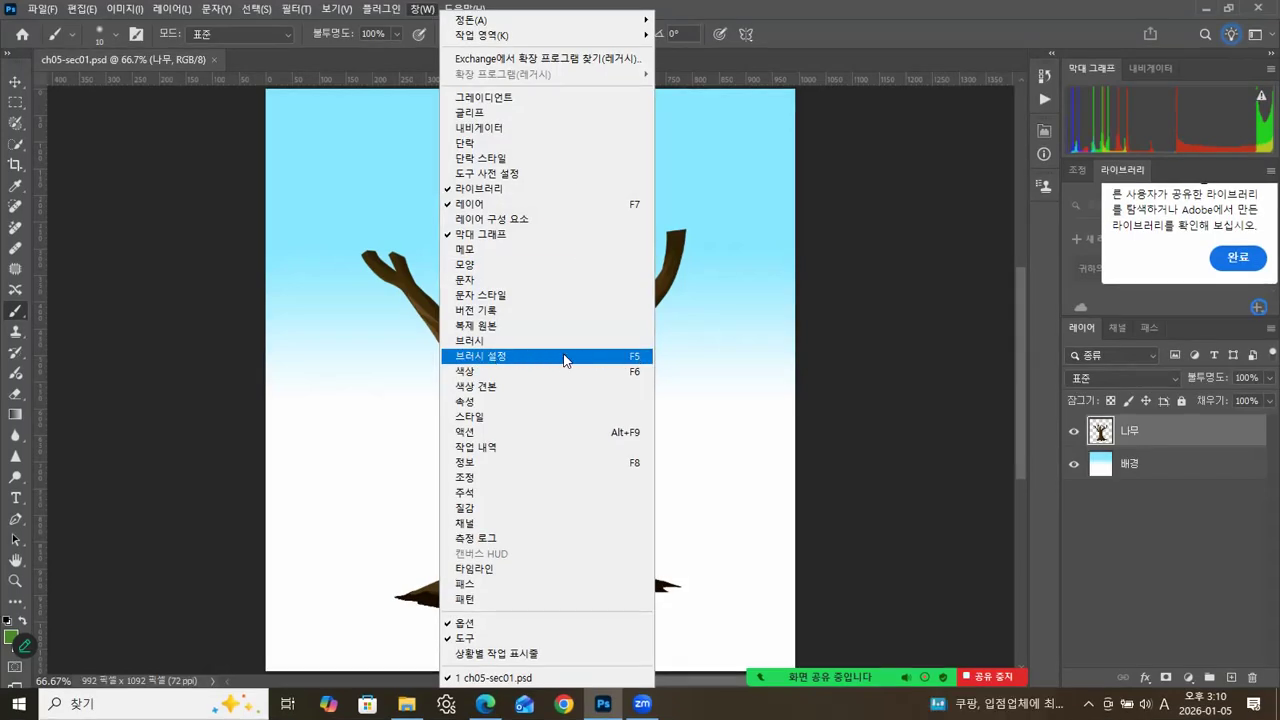
pyautogui.click(497, 358)
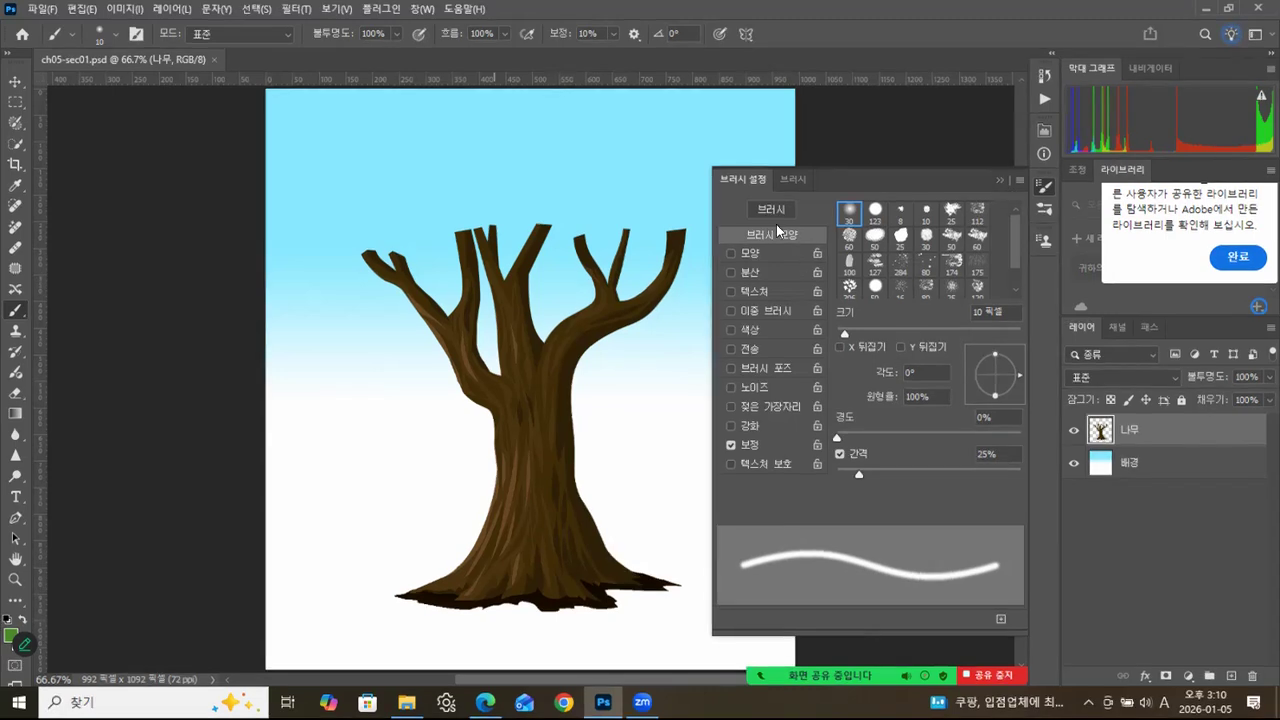
pyautogui.moveTo(1012, 240)
pyautogui.mouseDown()
pyautogui.moveTo(1013, 275)
pyautogui.moveTo(1016, 211)
pyautogui.mouseUp()
pyautogui.moveTo(1019, 253); pyautogui.dragTo(1017, 293)
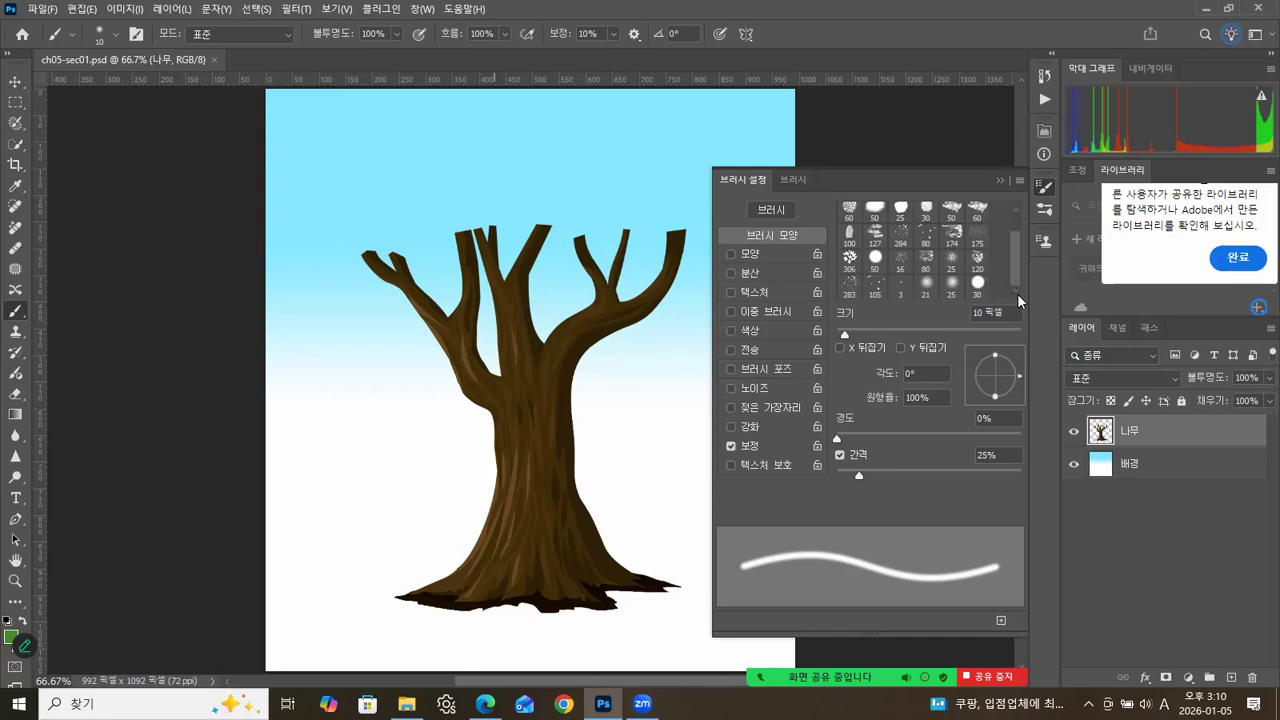
pyautogui.moveTo(1032, 218); pyautogui.dragTo(1031, 213)
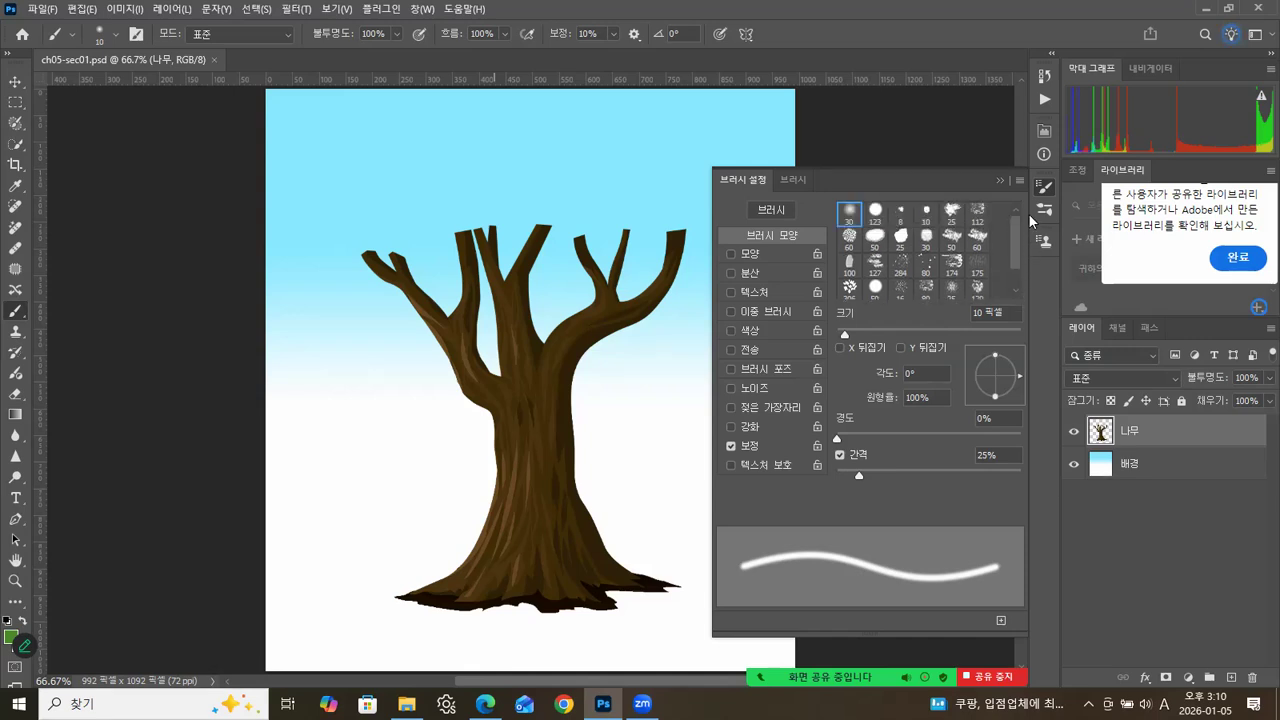
# Add the Legacy Brushes set to the brush presets and check its groups and tip shapes.
pyautogui.click(795, 179)
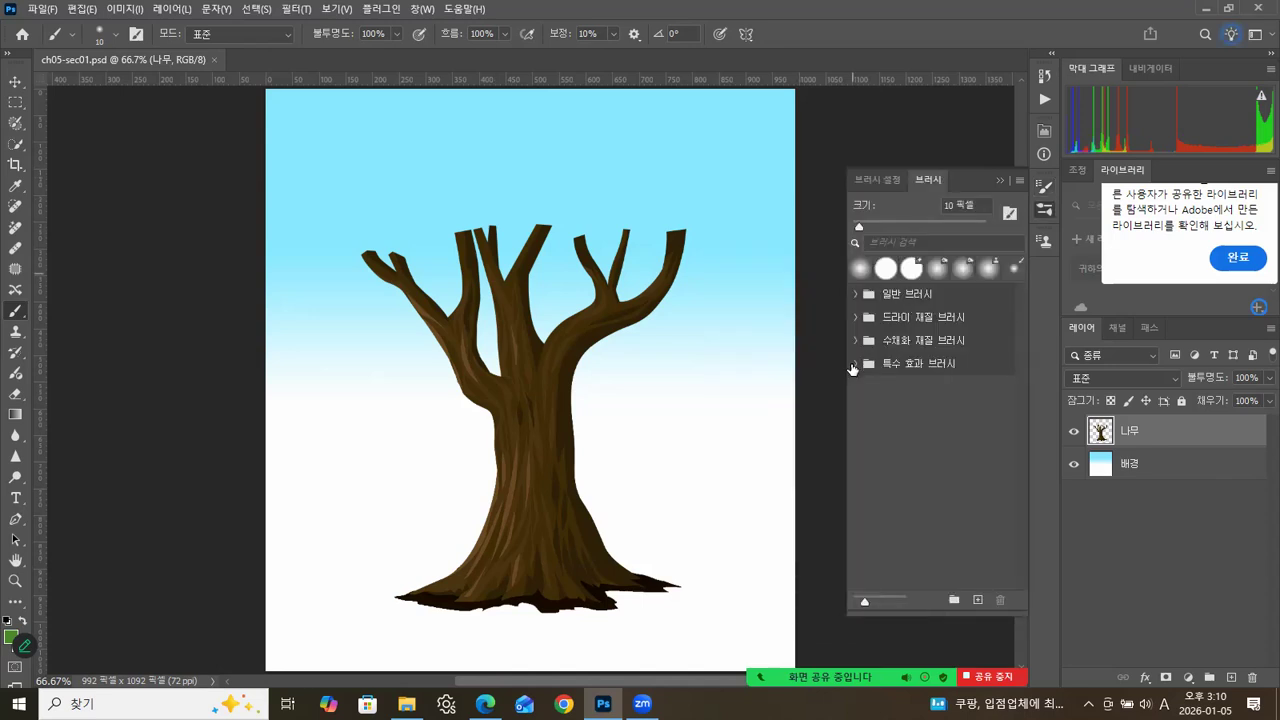
pyautogui.click(1019, 181)
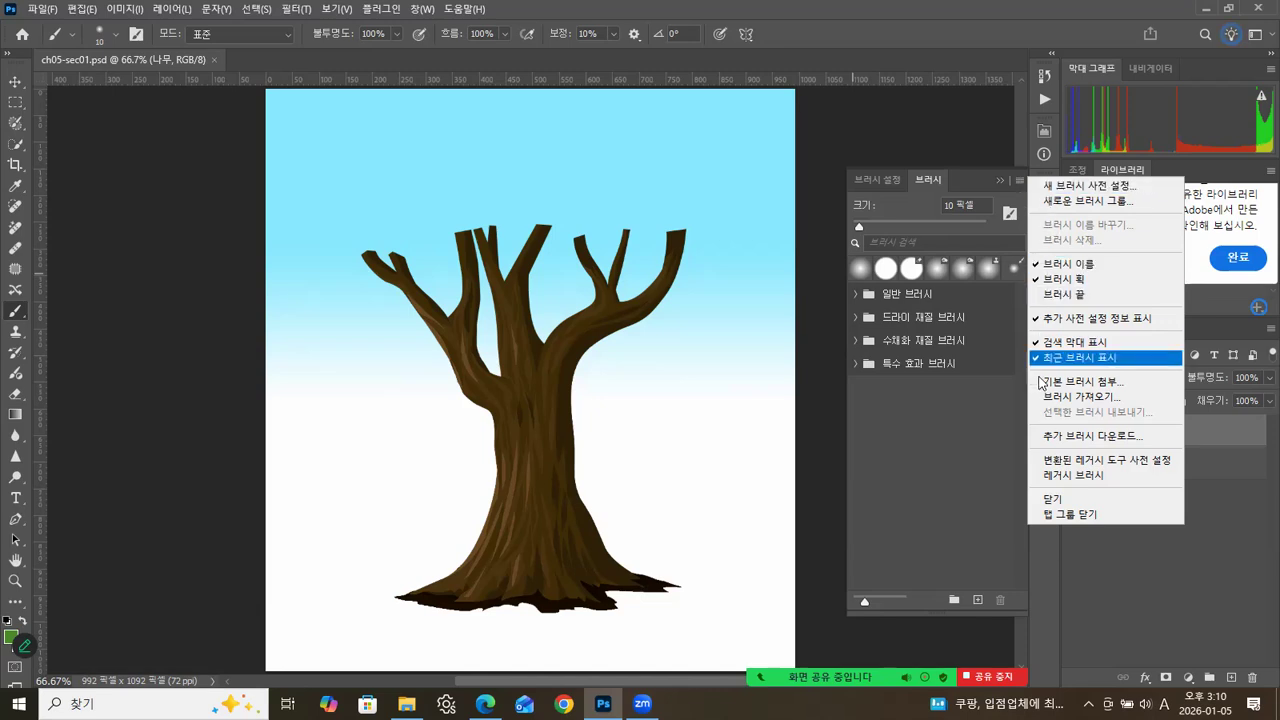
pyautogui.click(1063, 476)
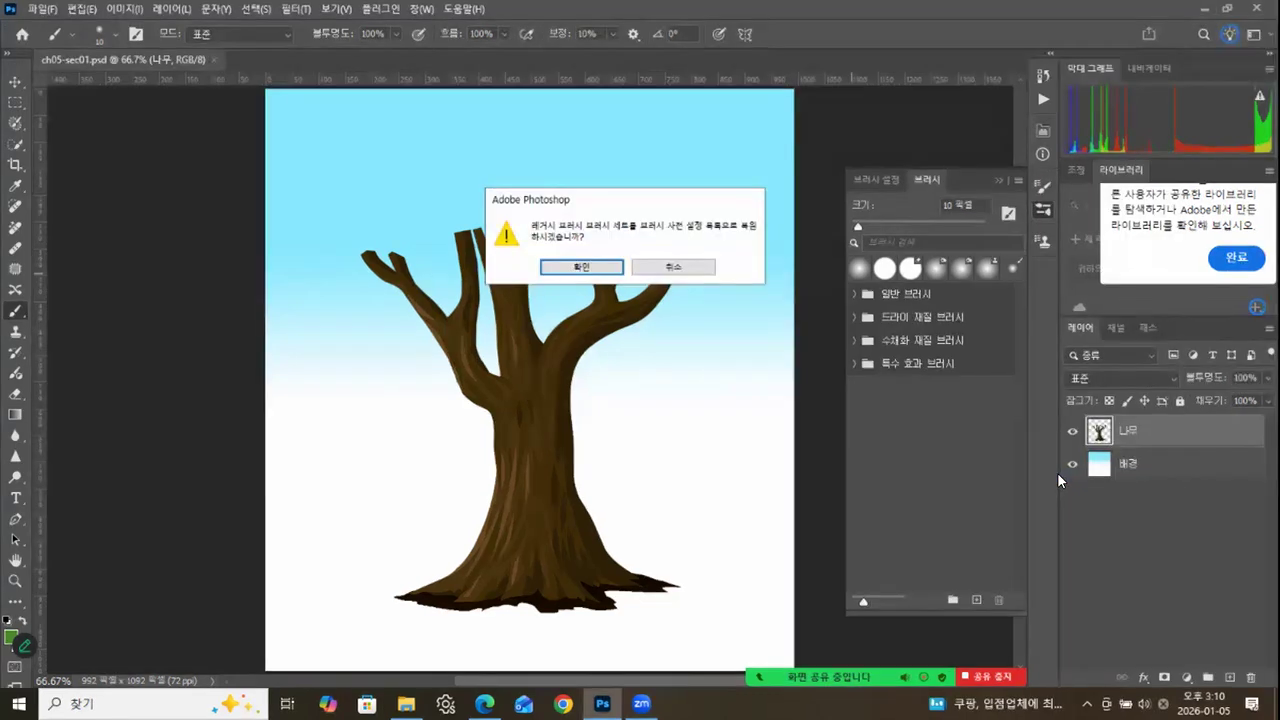
pyautogui.click(584, 267)
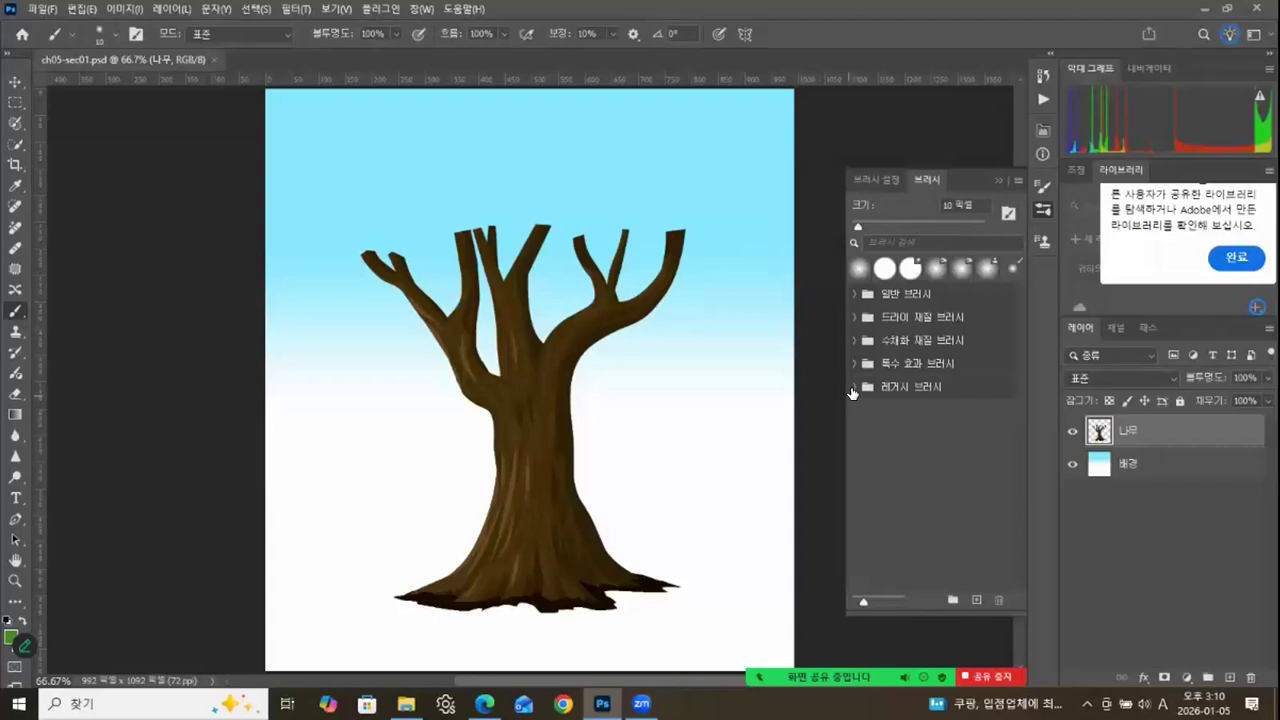
pyautogui.click(854, 387)
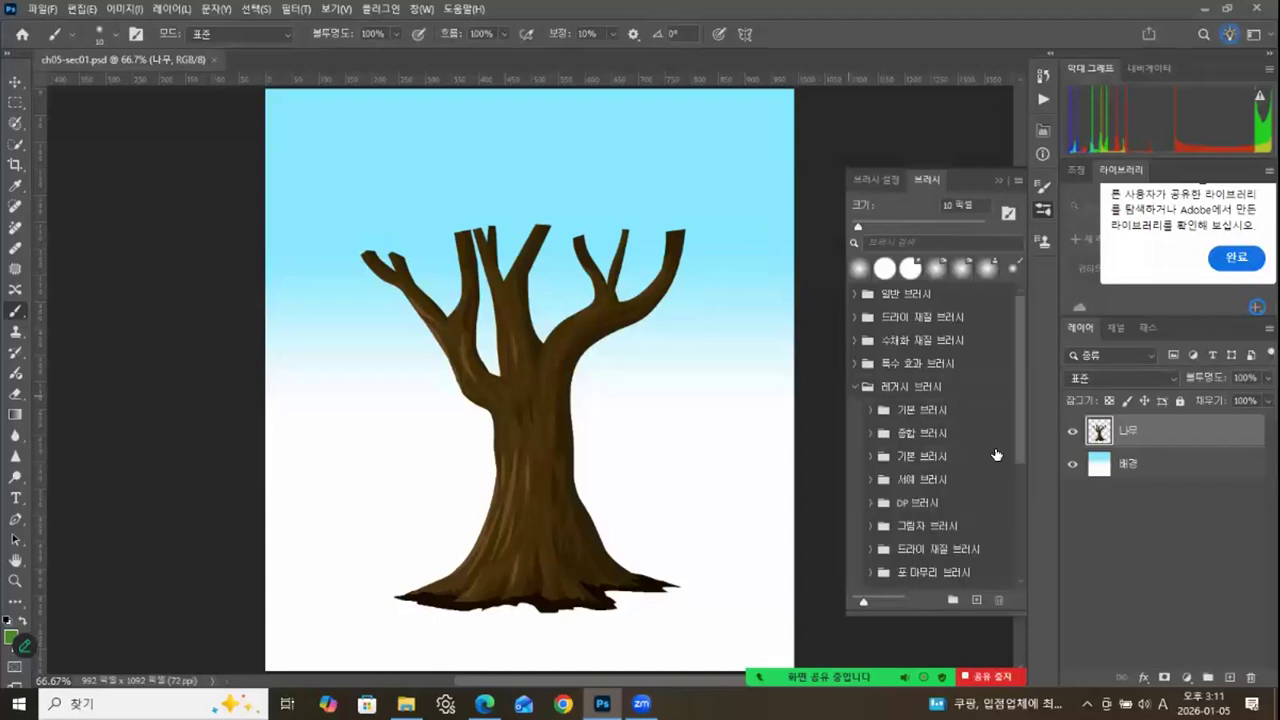
pyautogui.click(878, 178)
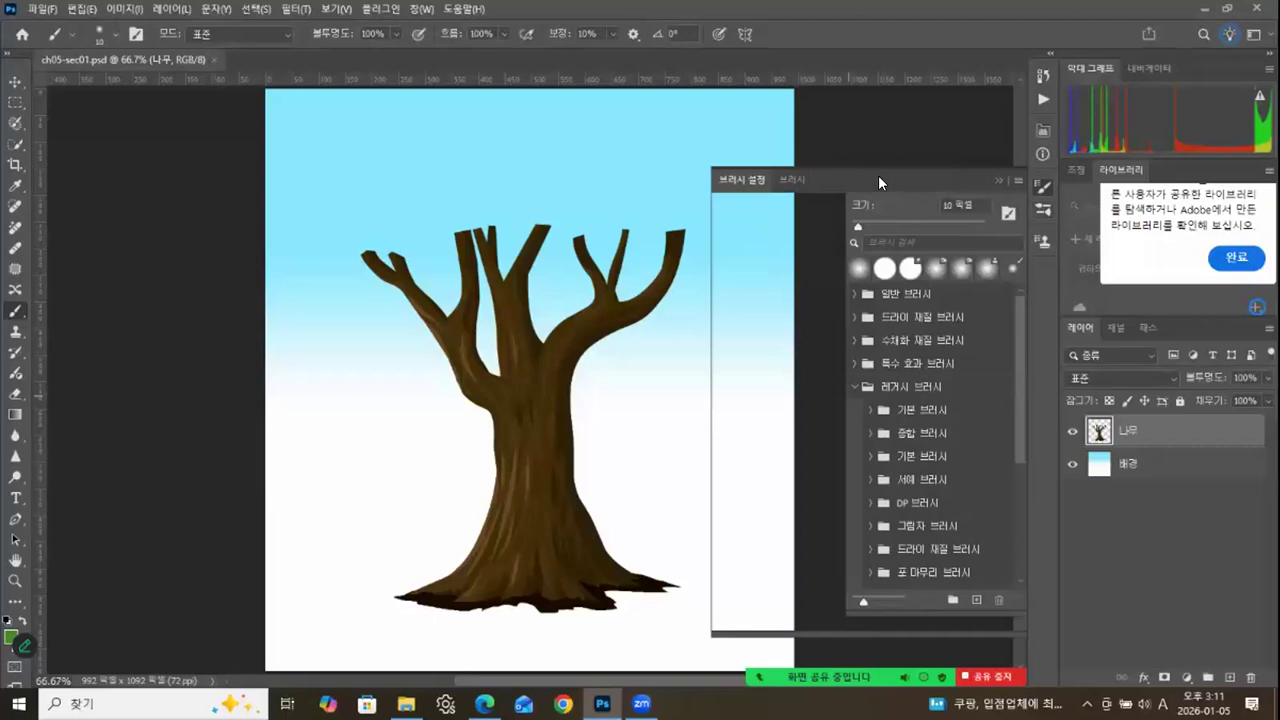
pyautogui.moveTo(1016, 216); pyautogui.dragTo(1017, 200)
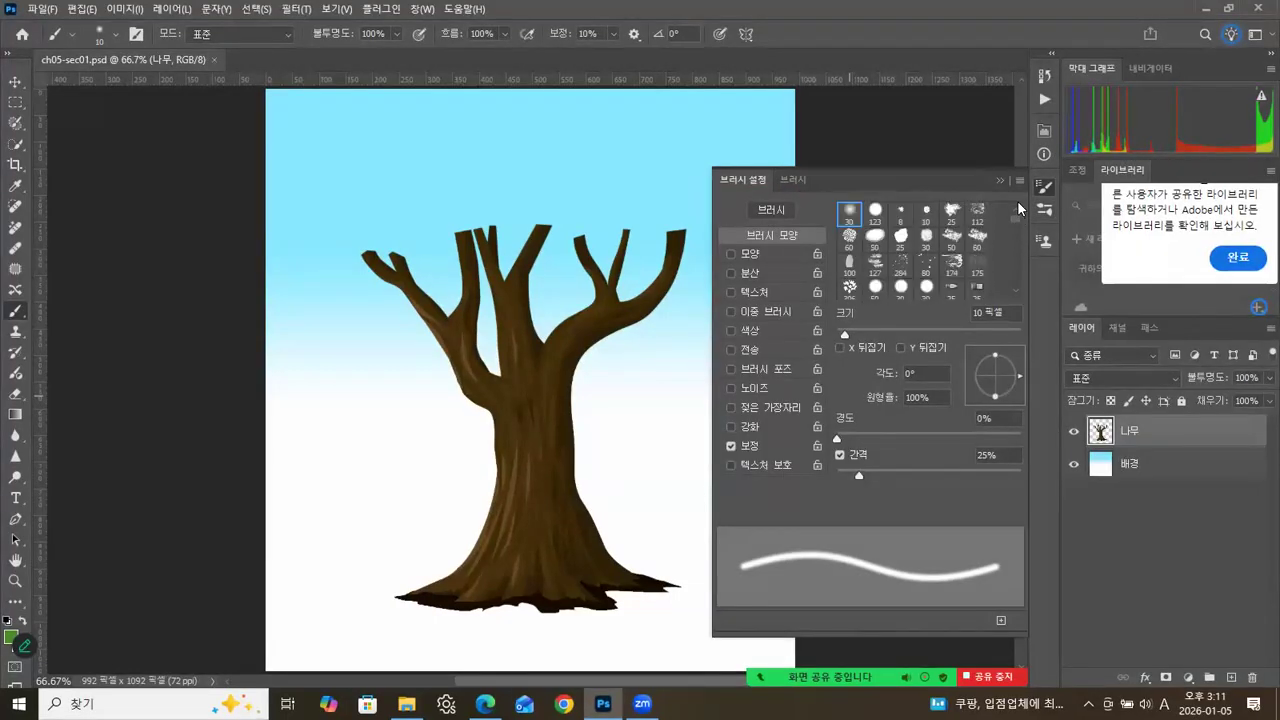
pyautogui.click(793, 179)
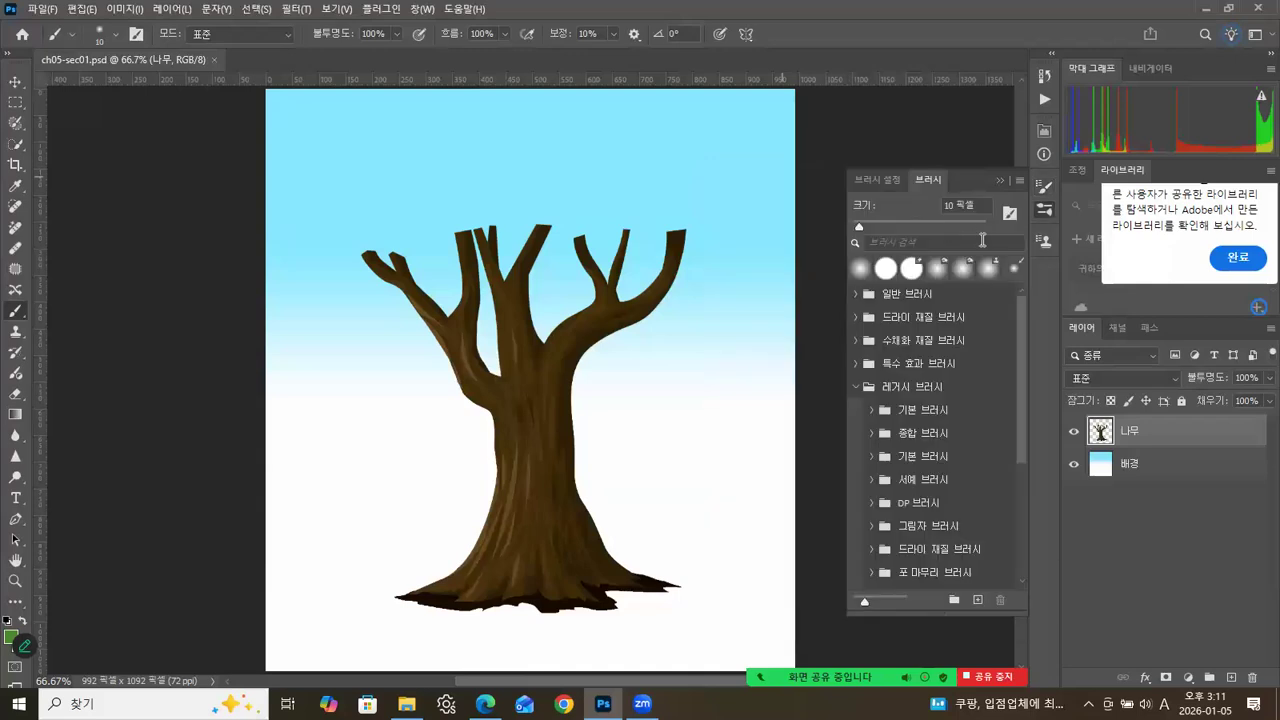
pyautogui.click(857, 387)
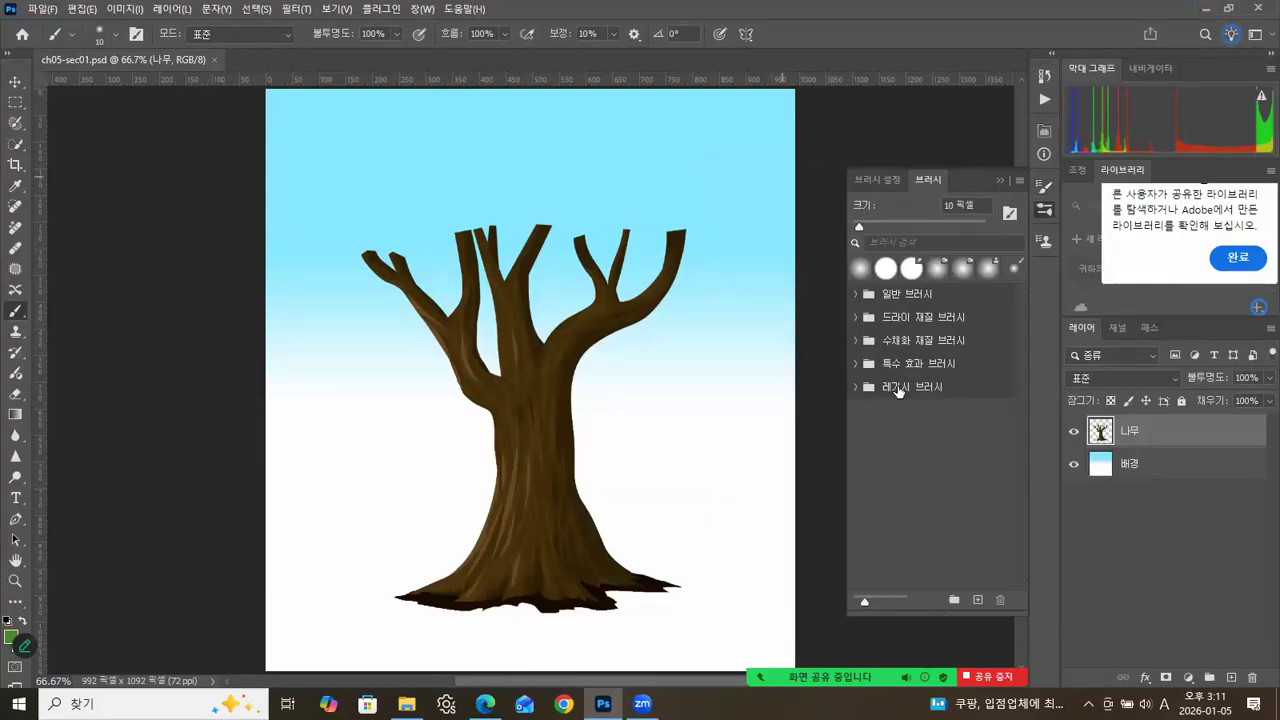
# Choose the curved grass-blade brush tip of 112 pixels as the brush tip shape.
pyautogui.click(876, 180)
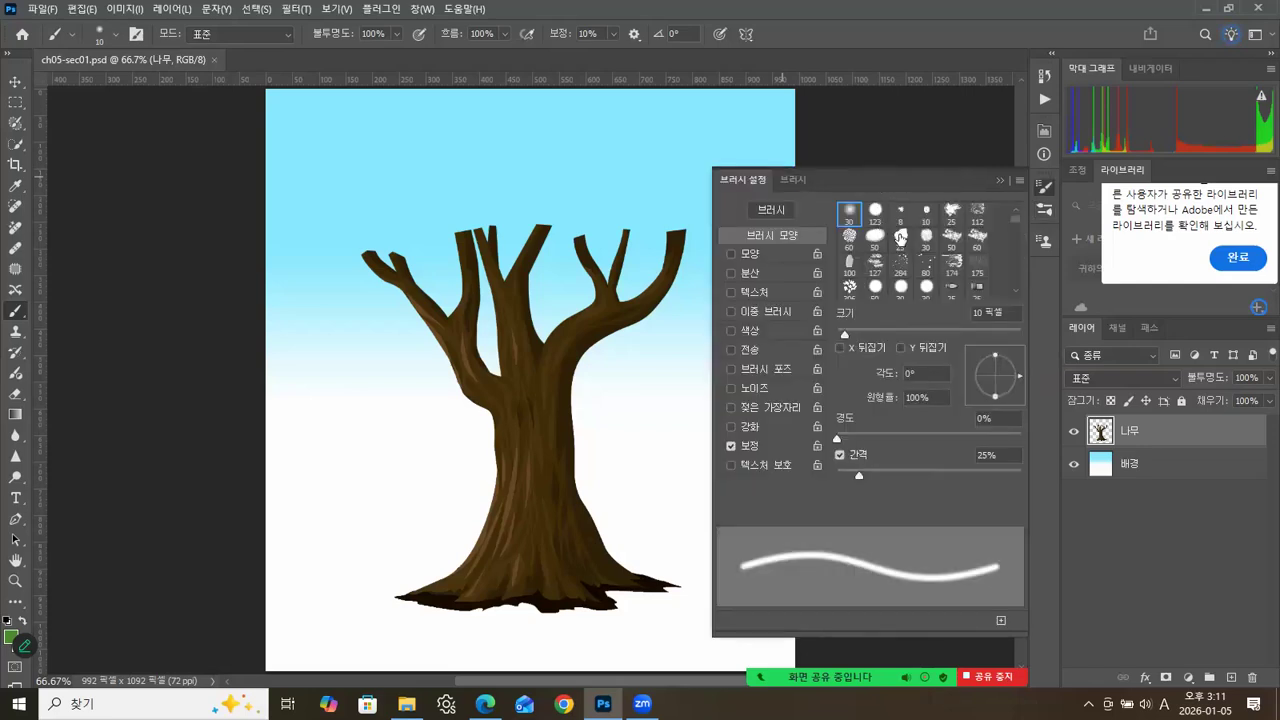
pyautogui.moveTo(1014, 218); pyautogui.dragTo(1014, 226)
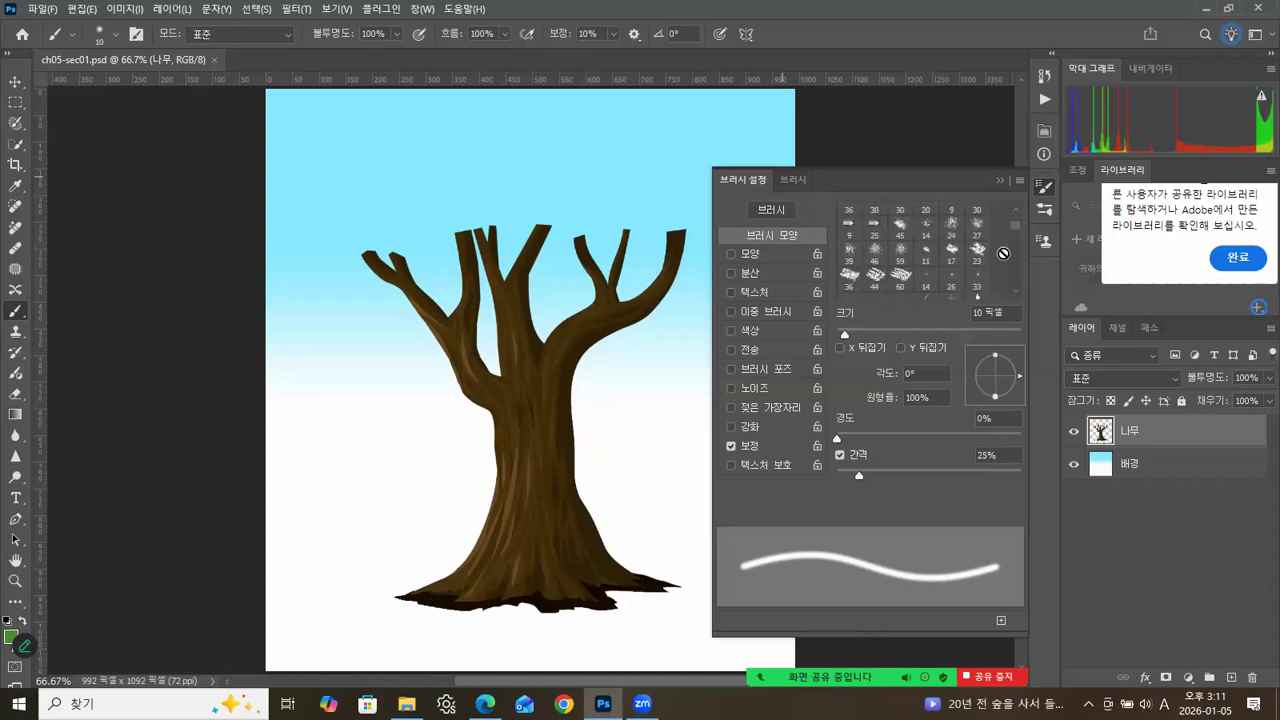
pyautogui.scroll(-1, 966, 268)
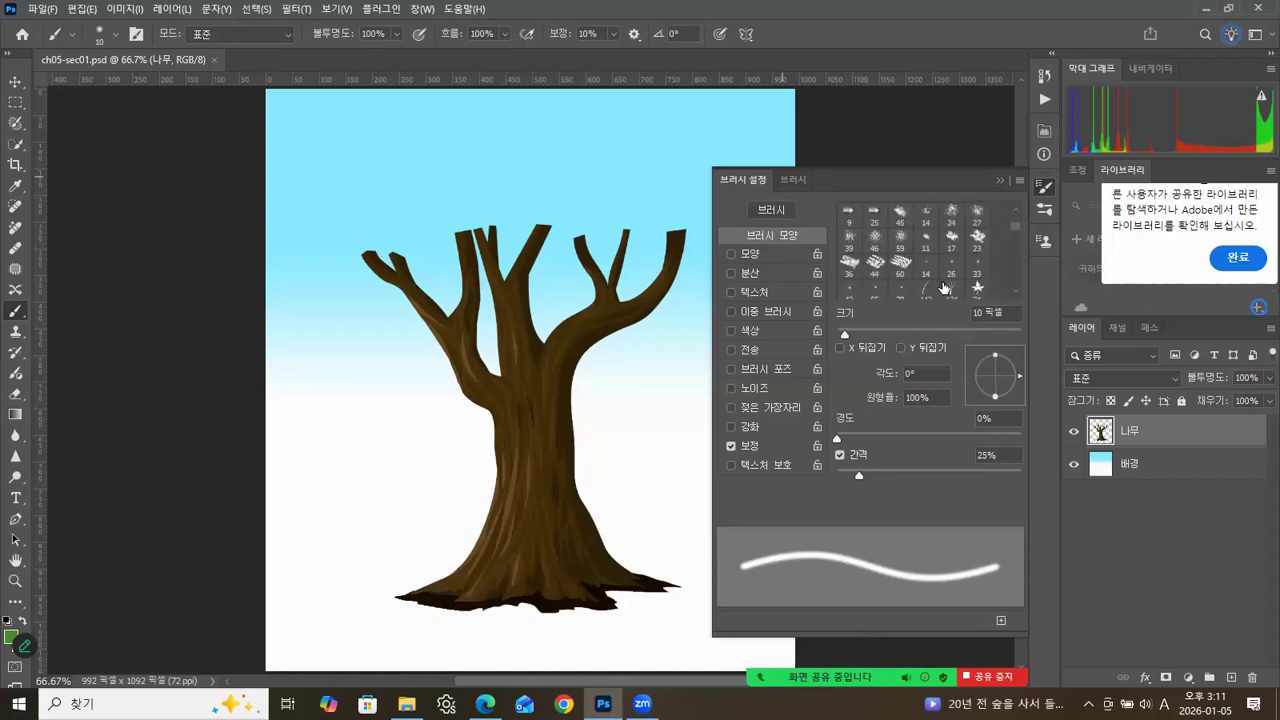
pyautogui.scroll(-1, 944, 288)
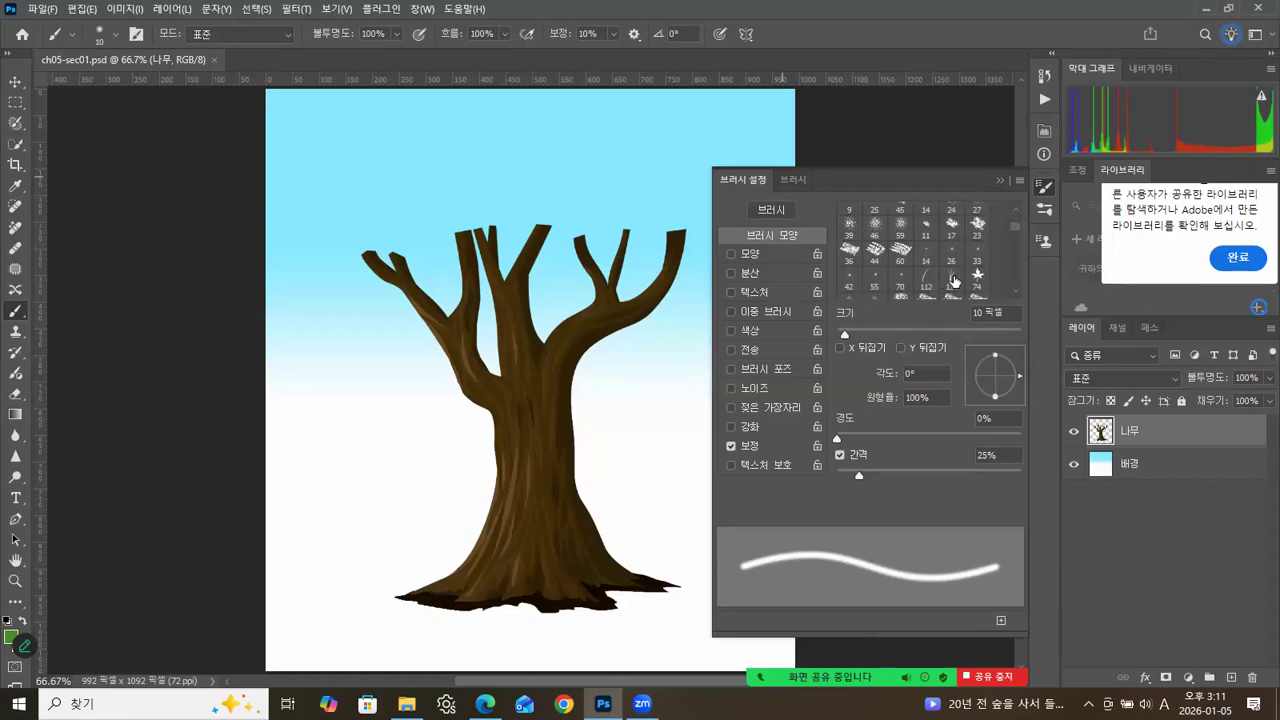
pyautogui.scroll(-1, 980, 268)
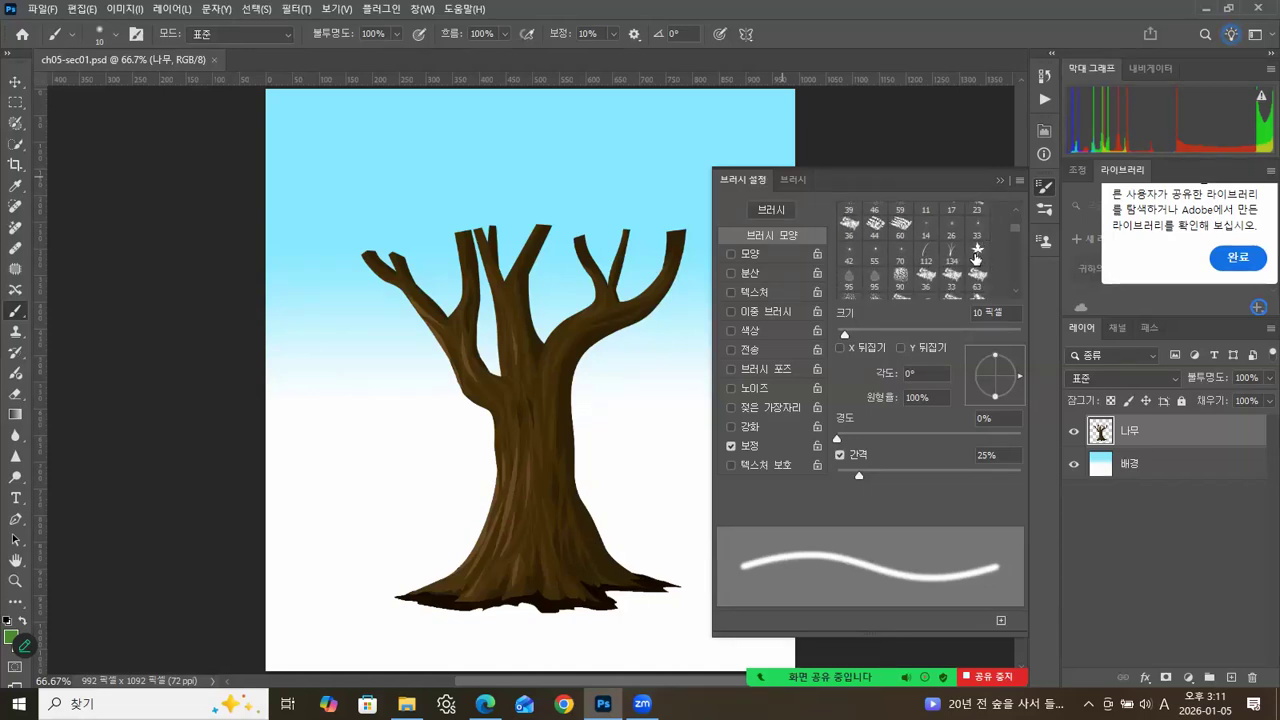
pyautogui.click(927, 255)
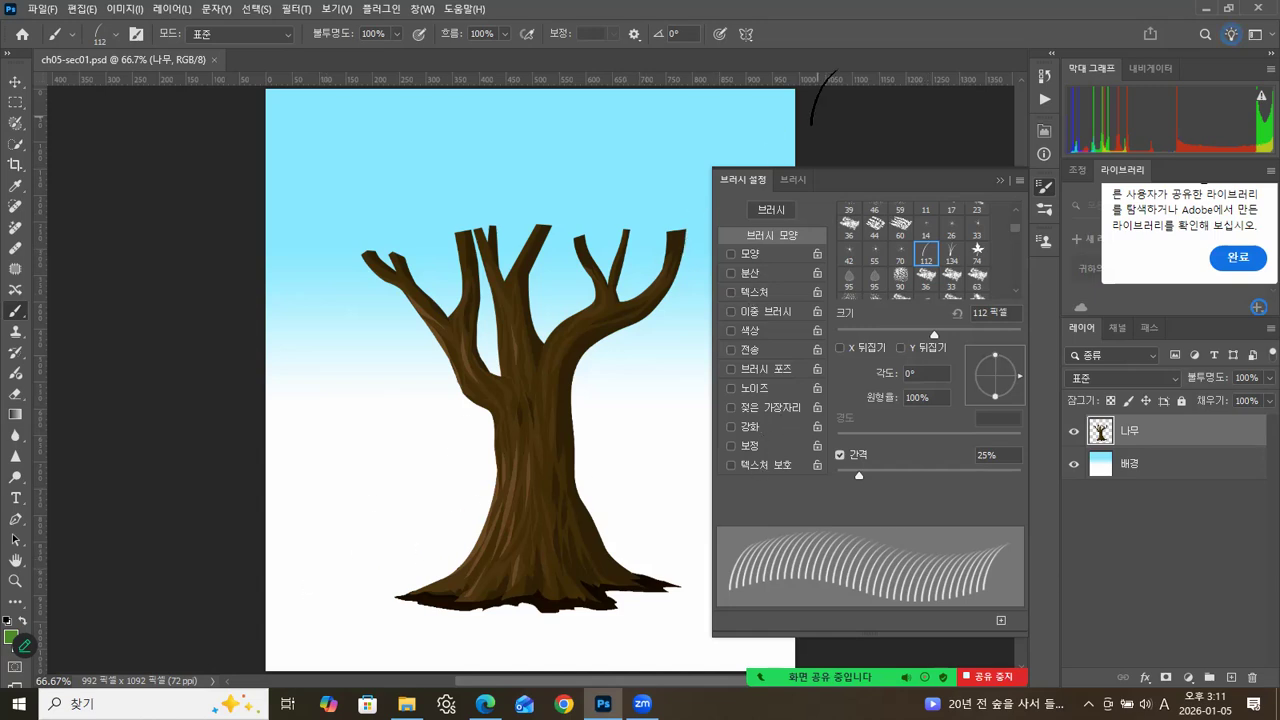
# Paint a single green grass blade beside the tree trunk on the 나무 layer and check that layer's visibility.
pyautogui.click(324, 580)
pyautogui.click(998, 181)
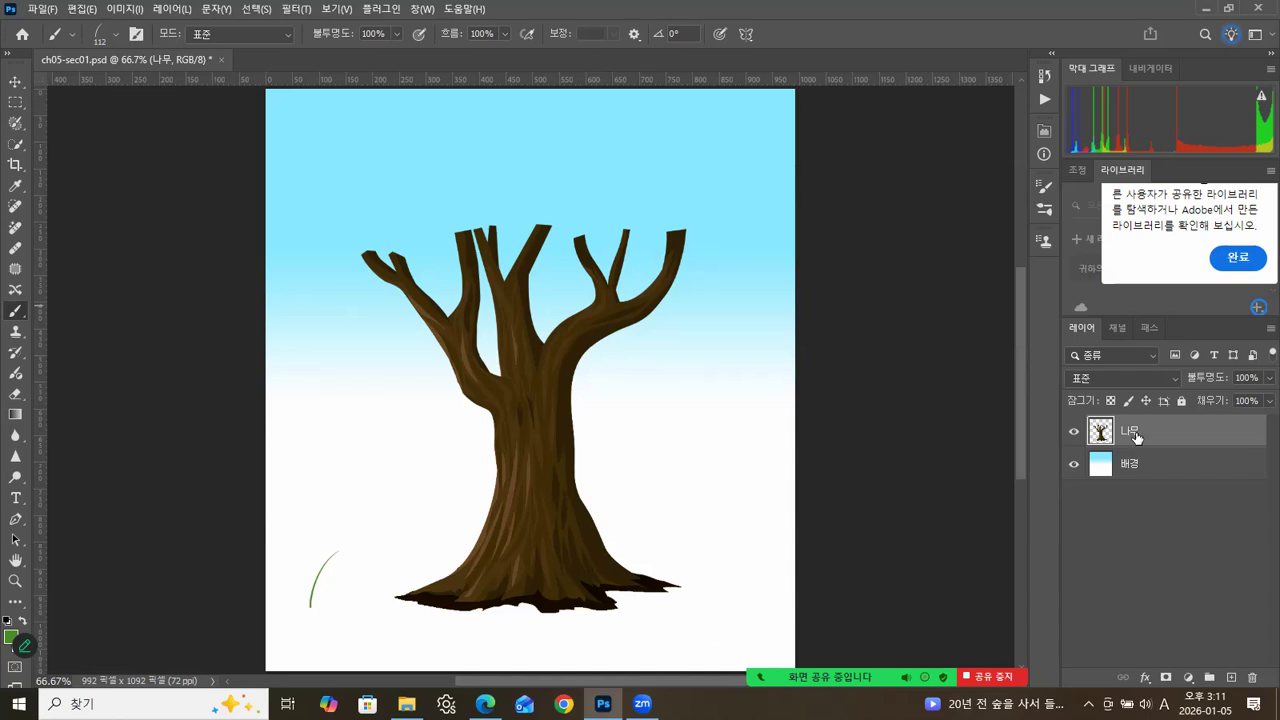
pyautogui.click(1073, 434)
pyautogui.click(1073, 434)
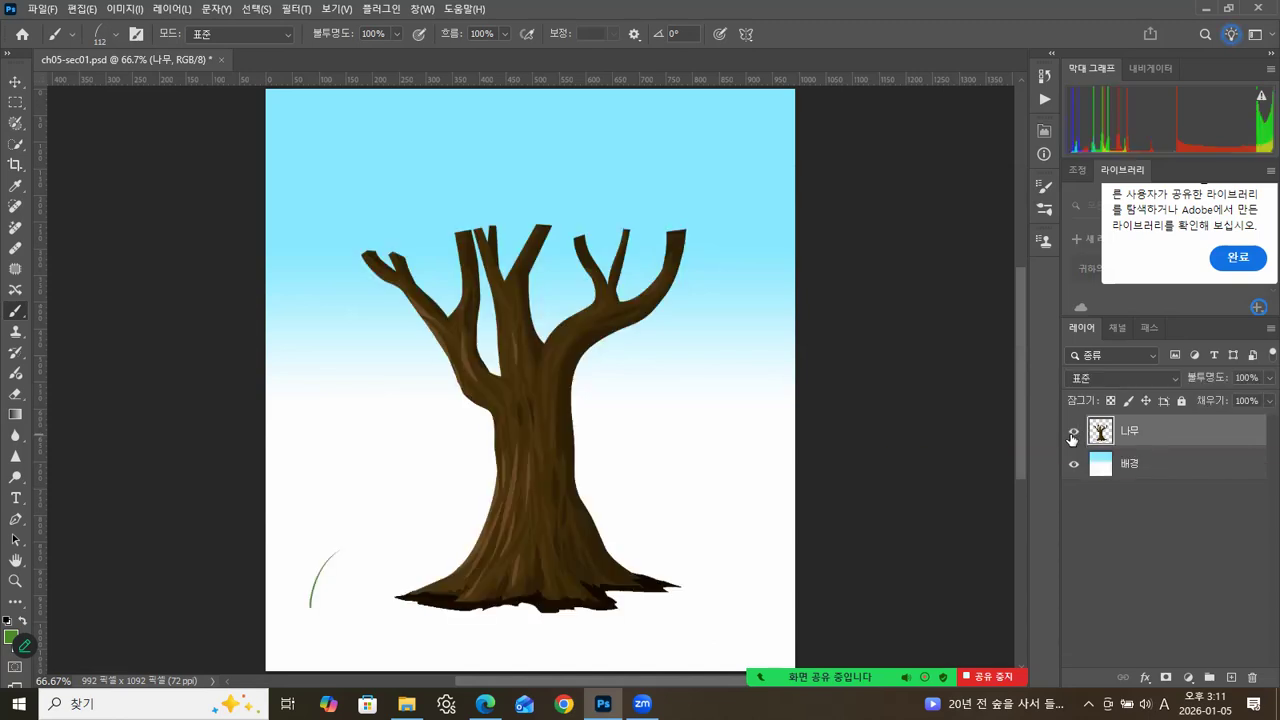
# Try moving the background layer and the tree layer with the Move tool, undoing each move.
pyautogui.click(14, 85)
pyautogui.moveTo(326, 581); pyautogui.dragTo(482, 550)
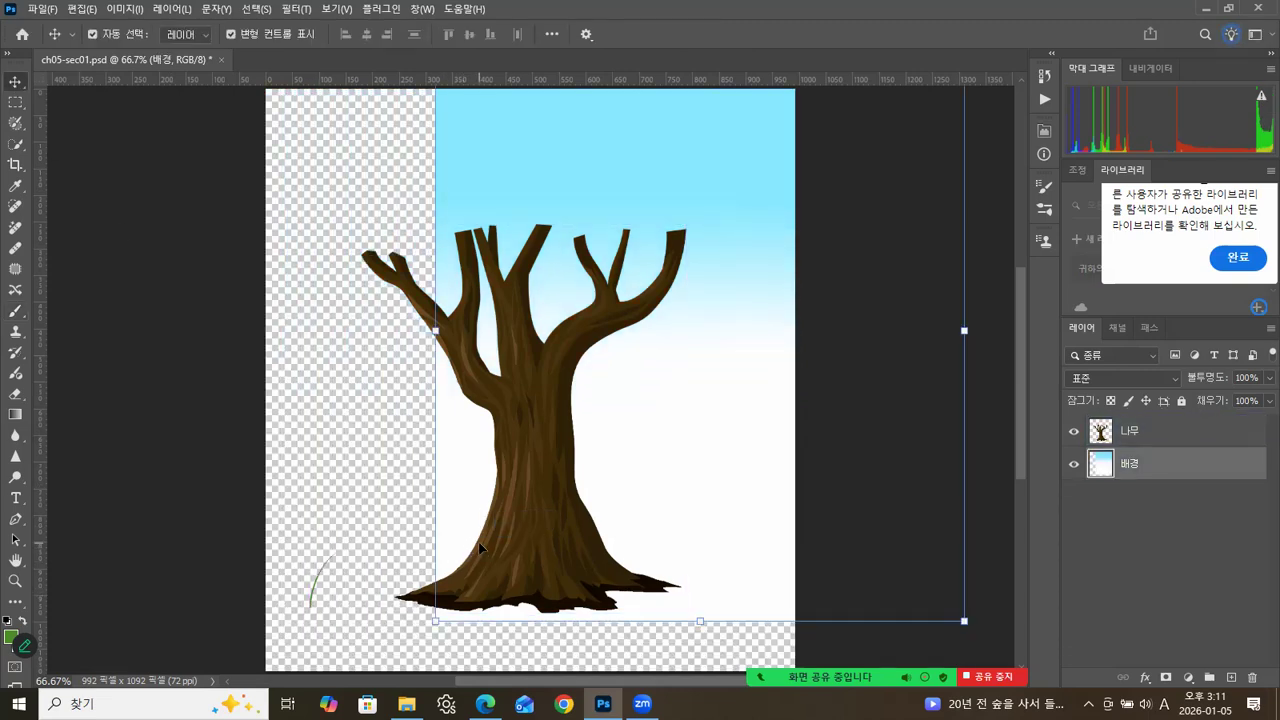
pyautogui.hotkey('ctrl', 'z')
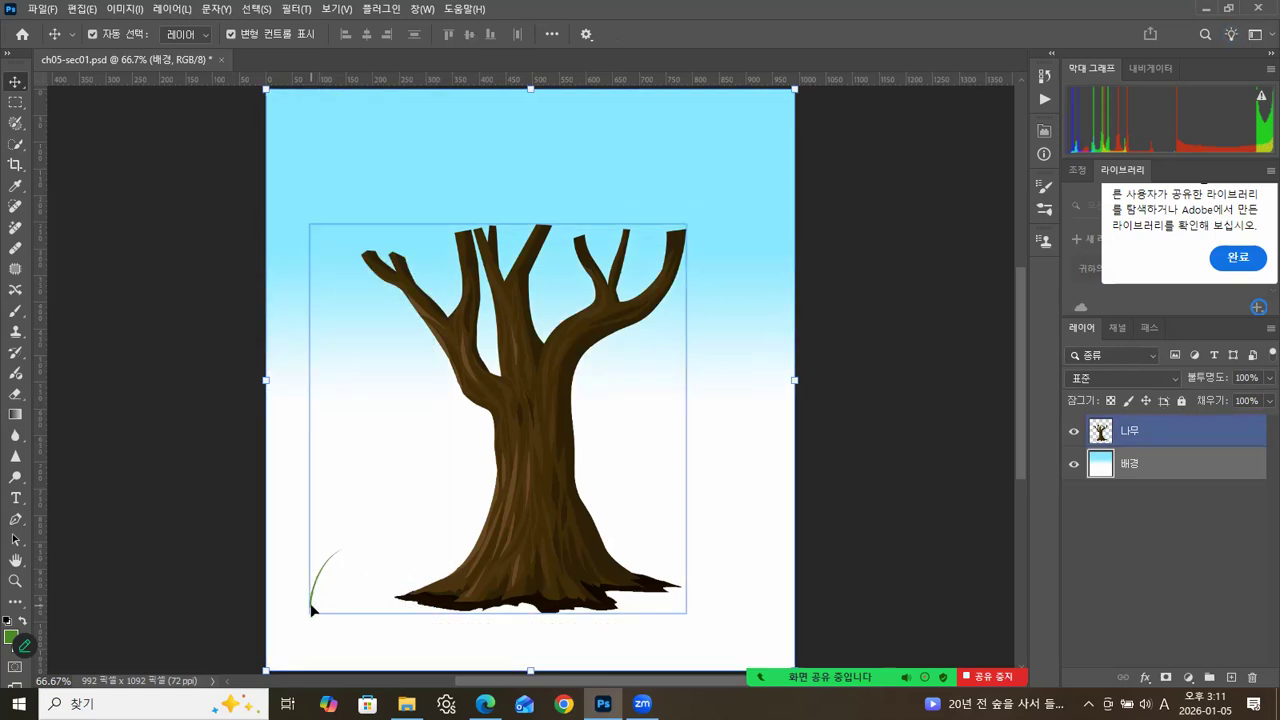
pyautogui.click(497, 547)
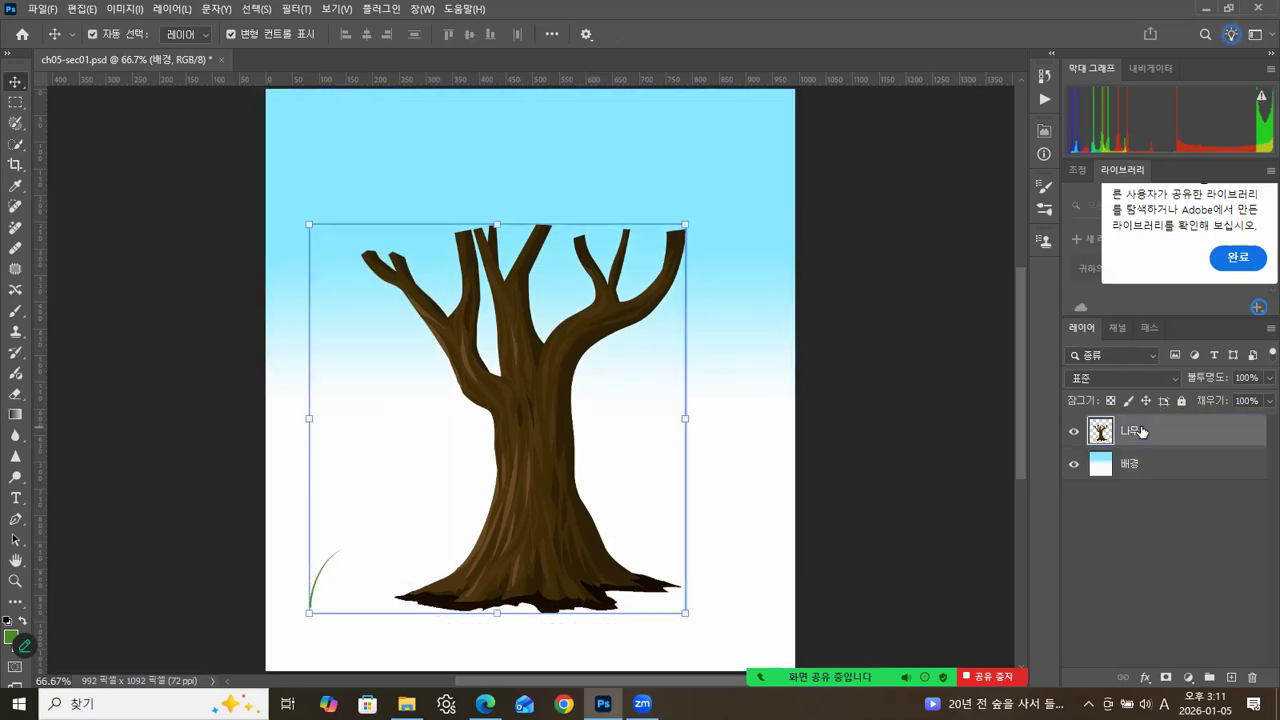
pyautogui.moveTo(497, 547); pyautogui.dragTo(525, 484)
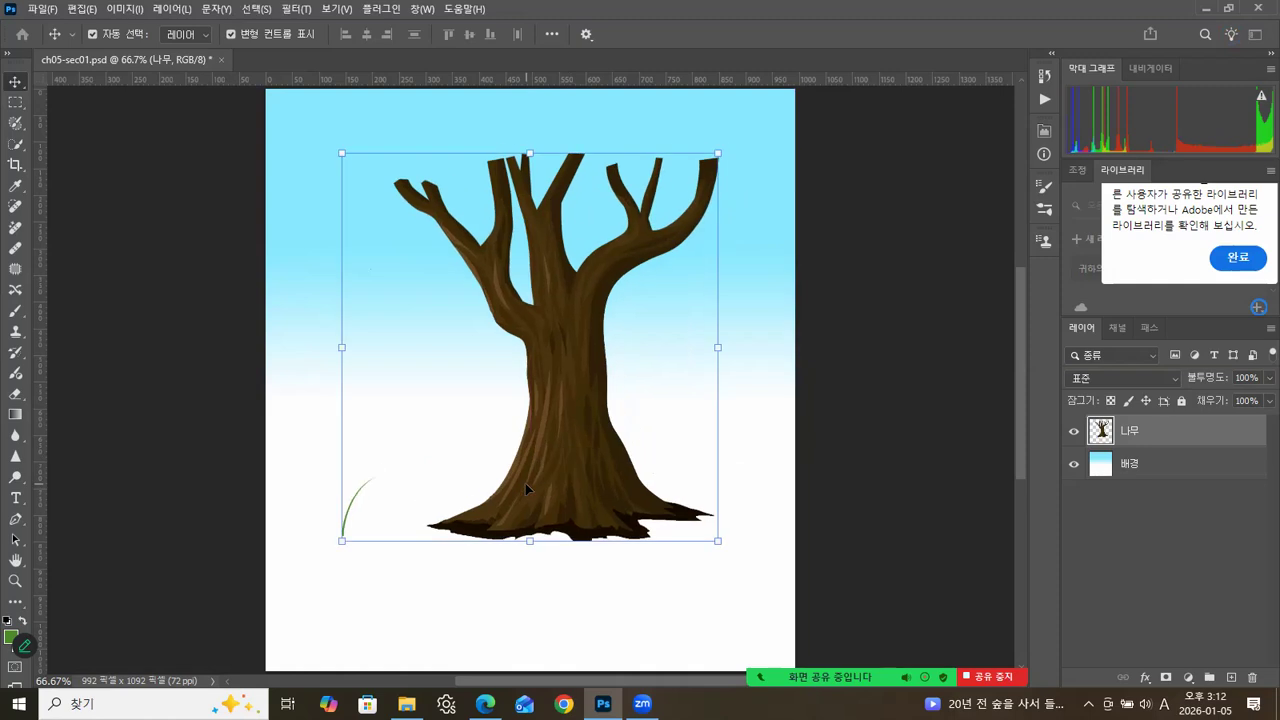
pyautogui.hotkey('ctrl', 'z')
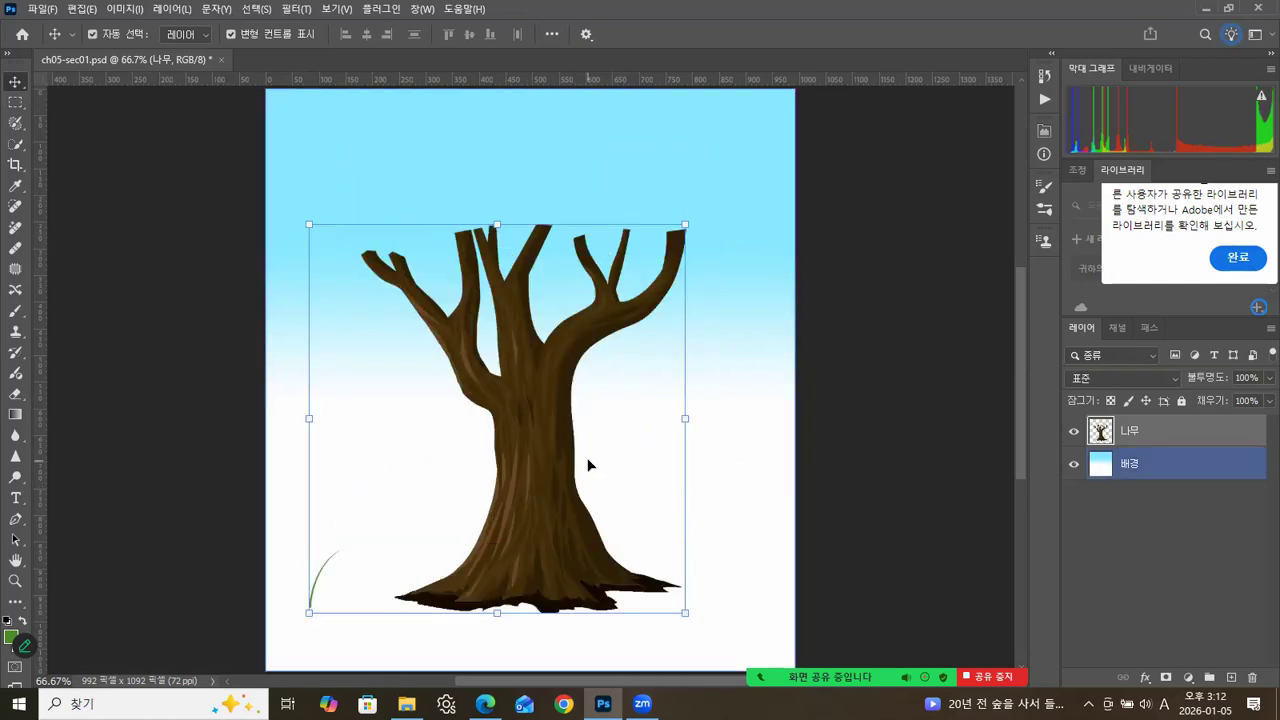
# Restore the image to its opening snapshot in the history and add a new empty layer above the 나무 layer.
pyautogui.click(1044, 76)
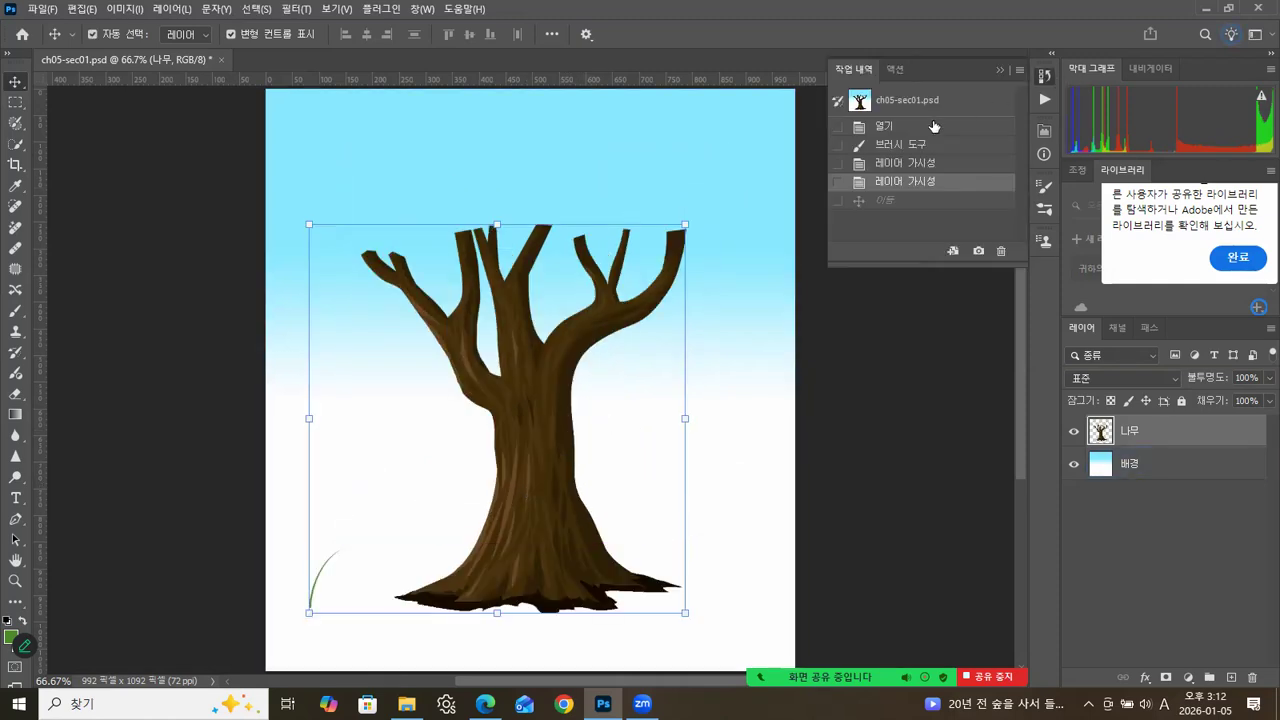
pyautogui.click(1149, 562)
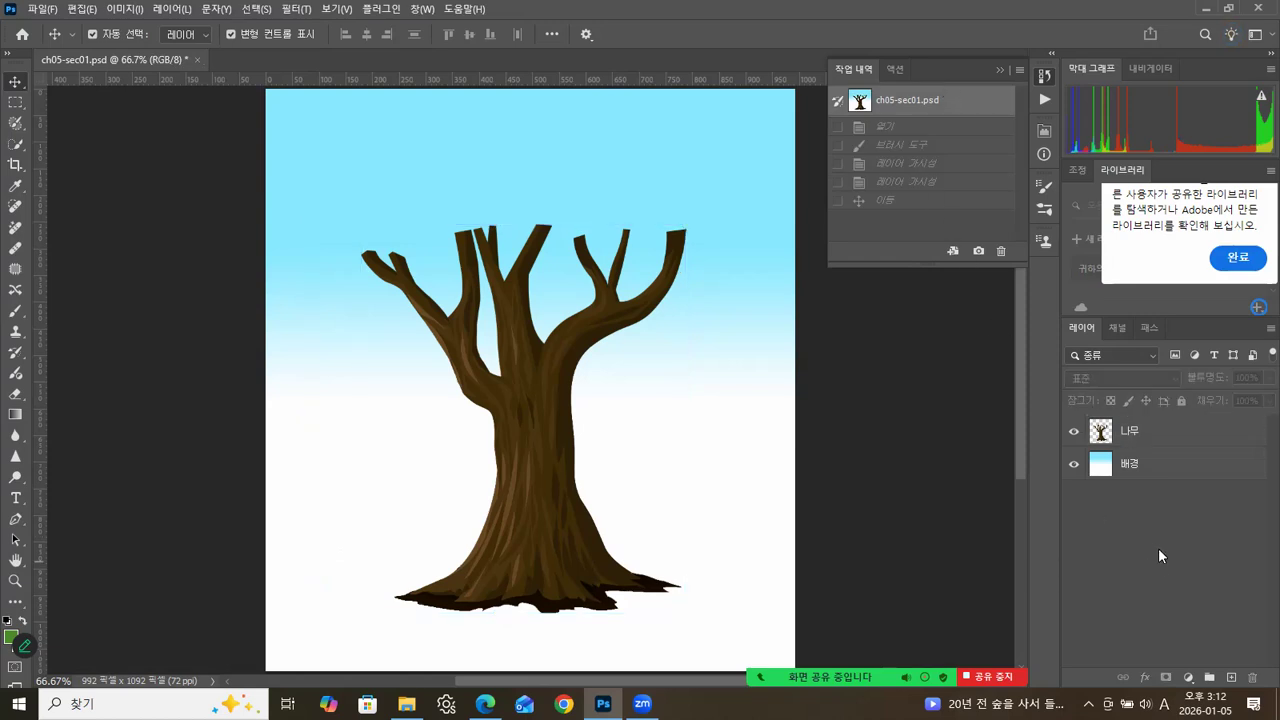
pyautogui.click(1112, 441)
pyautogui.click(1208, 595)
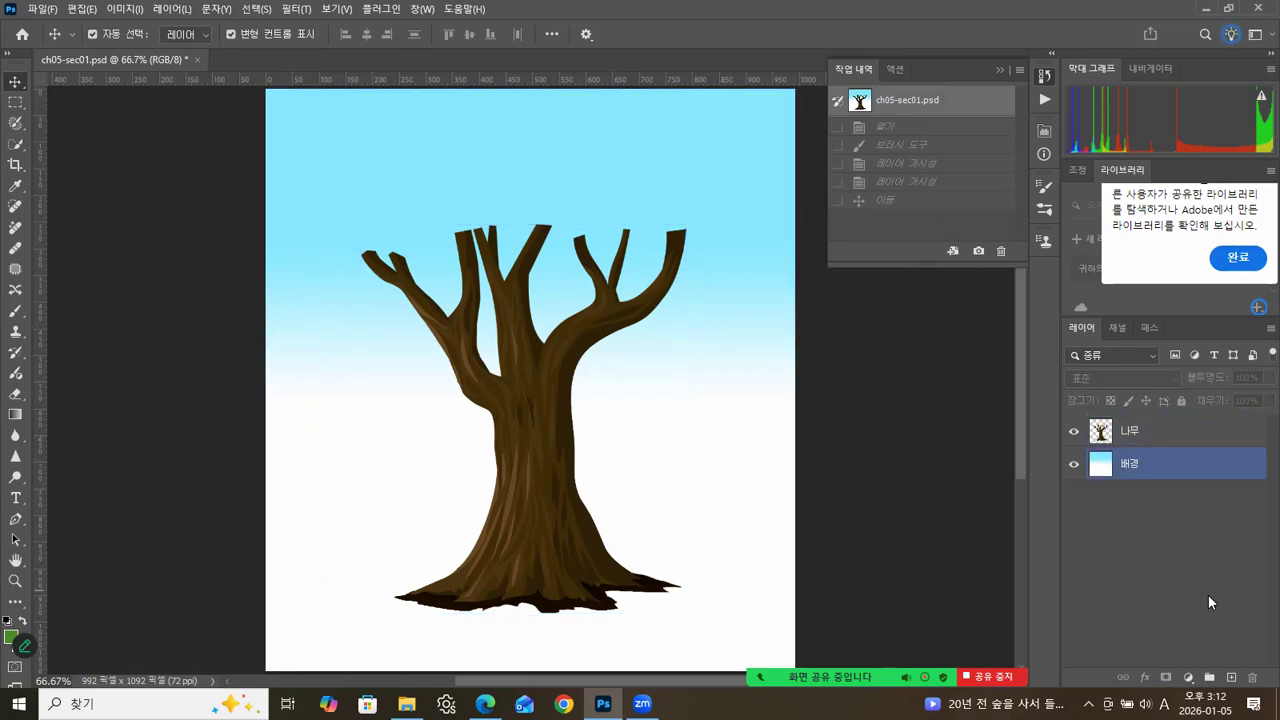
pyautogui.click(1232, 678)
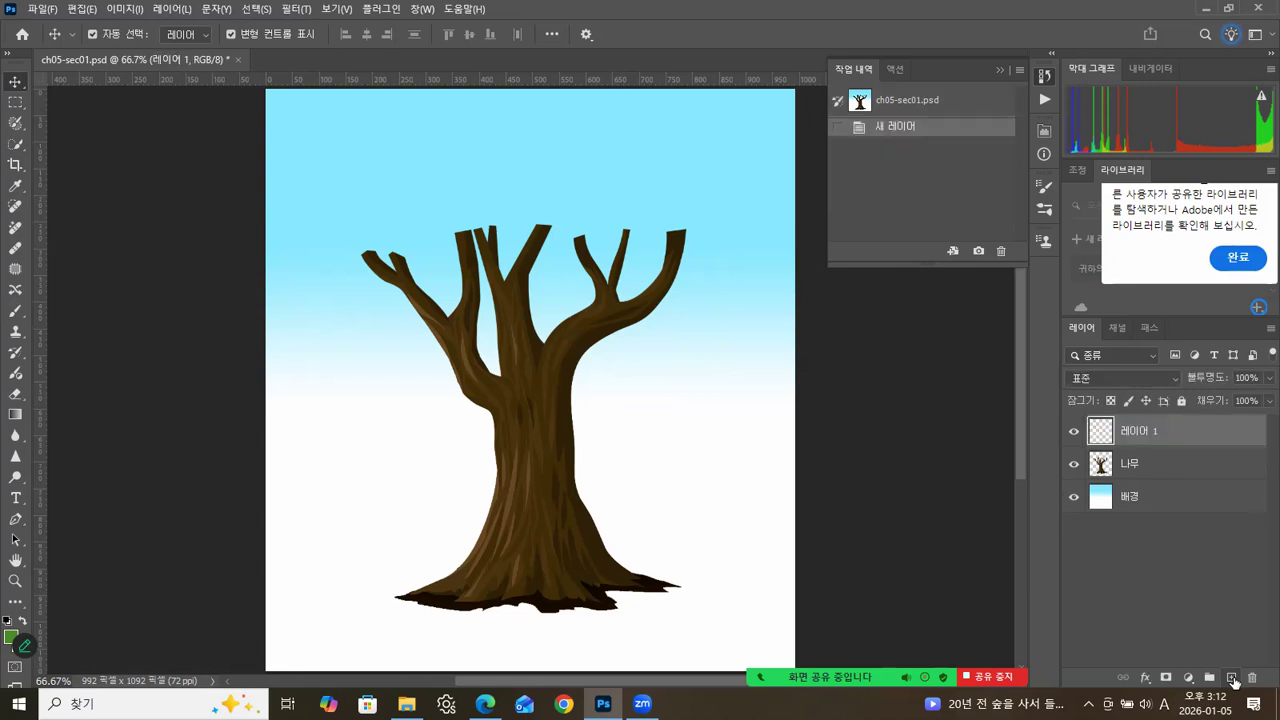
pyautogui.click(1000, 69)
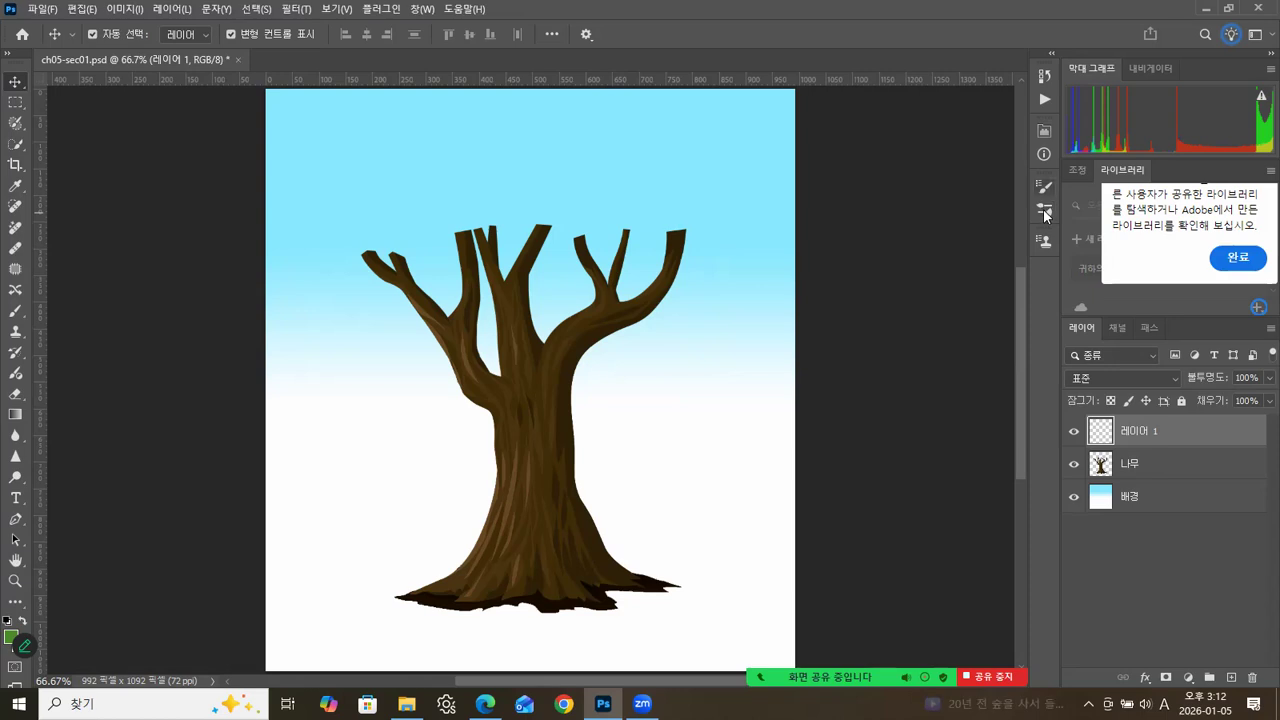
# Pick the 112-pixel curved grass-blade brush again from the recently used brushes.
pyautogui.click(1045, 209)
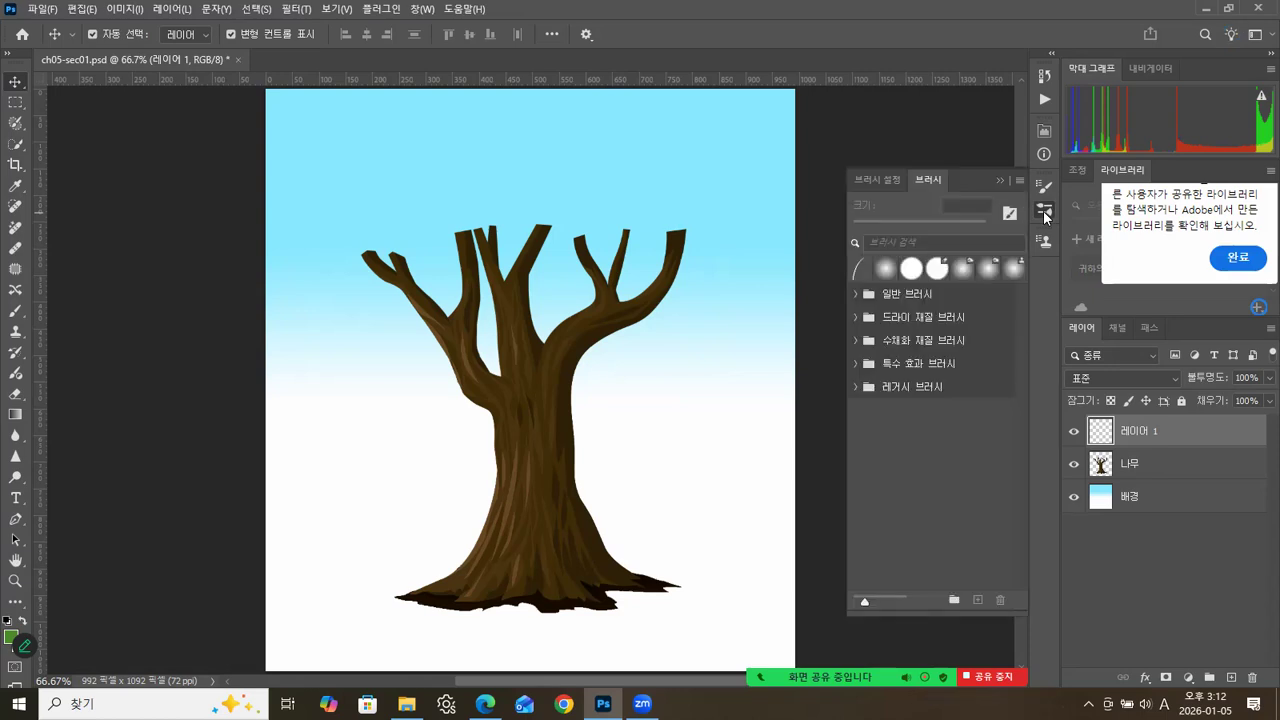
pyautogui.click(878, 178)
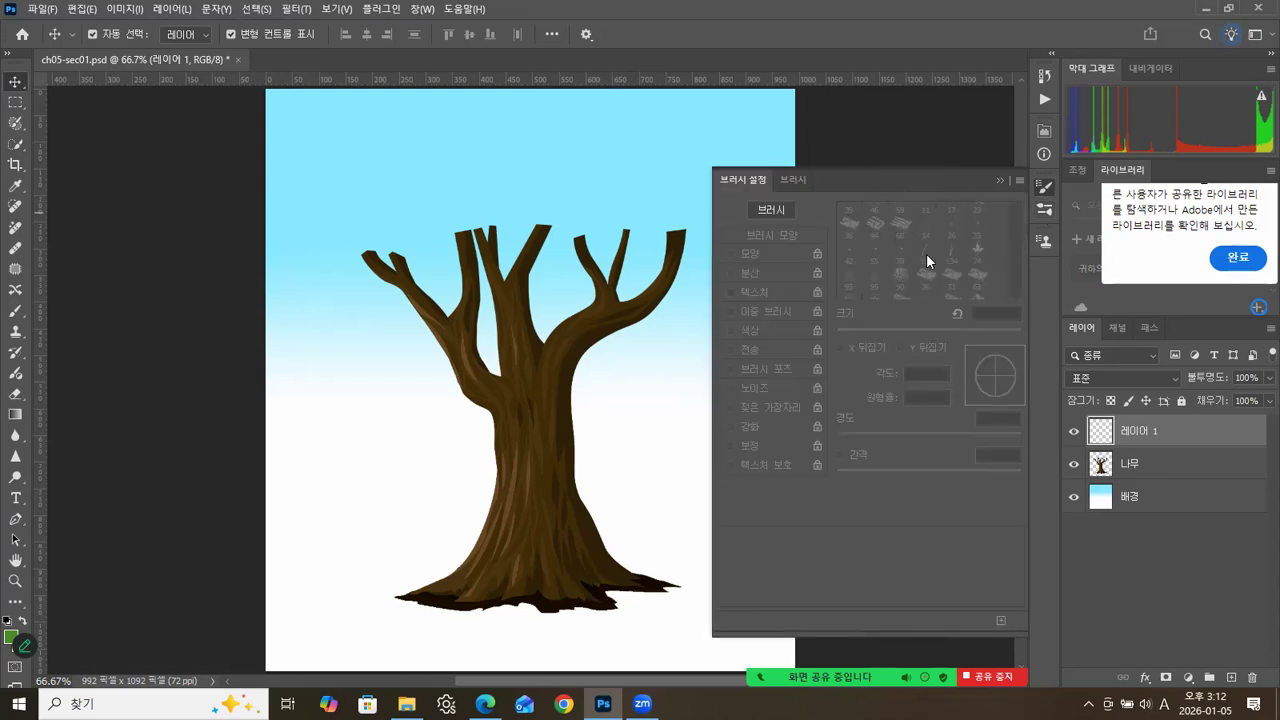
pyautogui.click(793, 180)
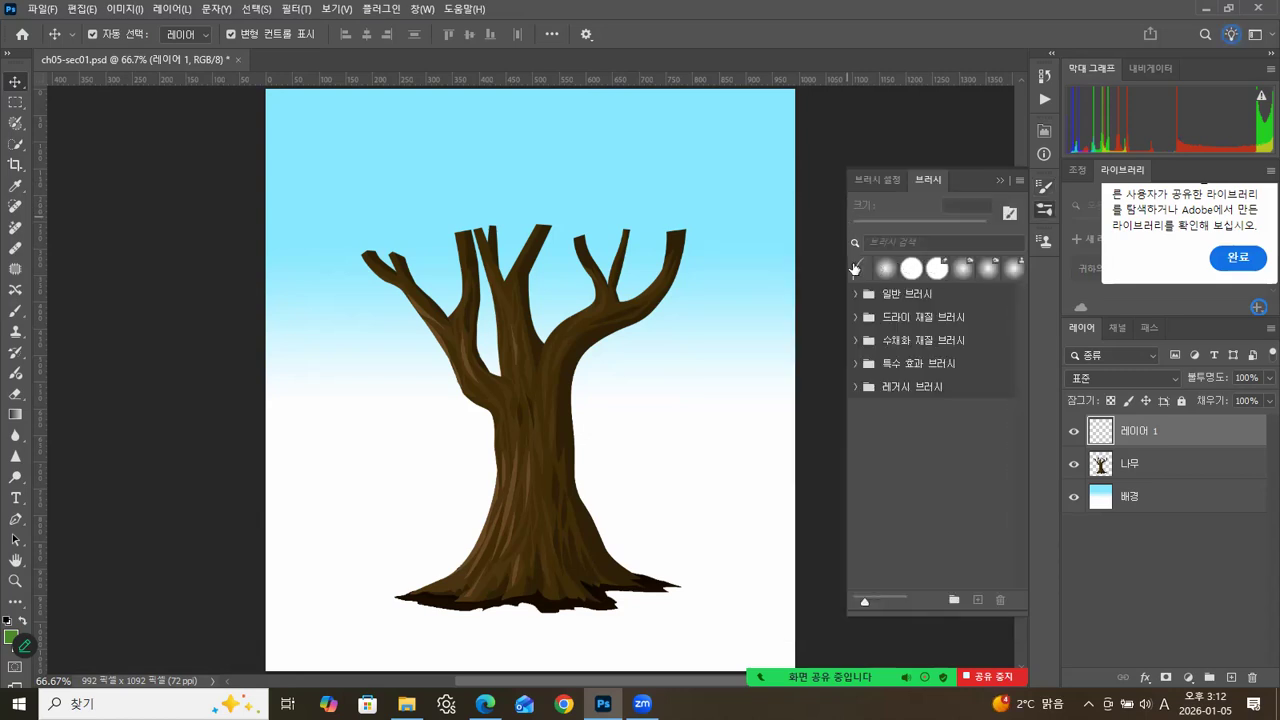
pyautogui.click(862, 269)
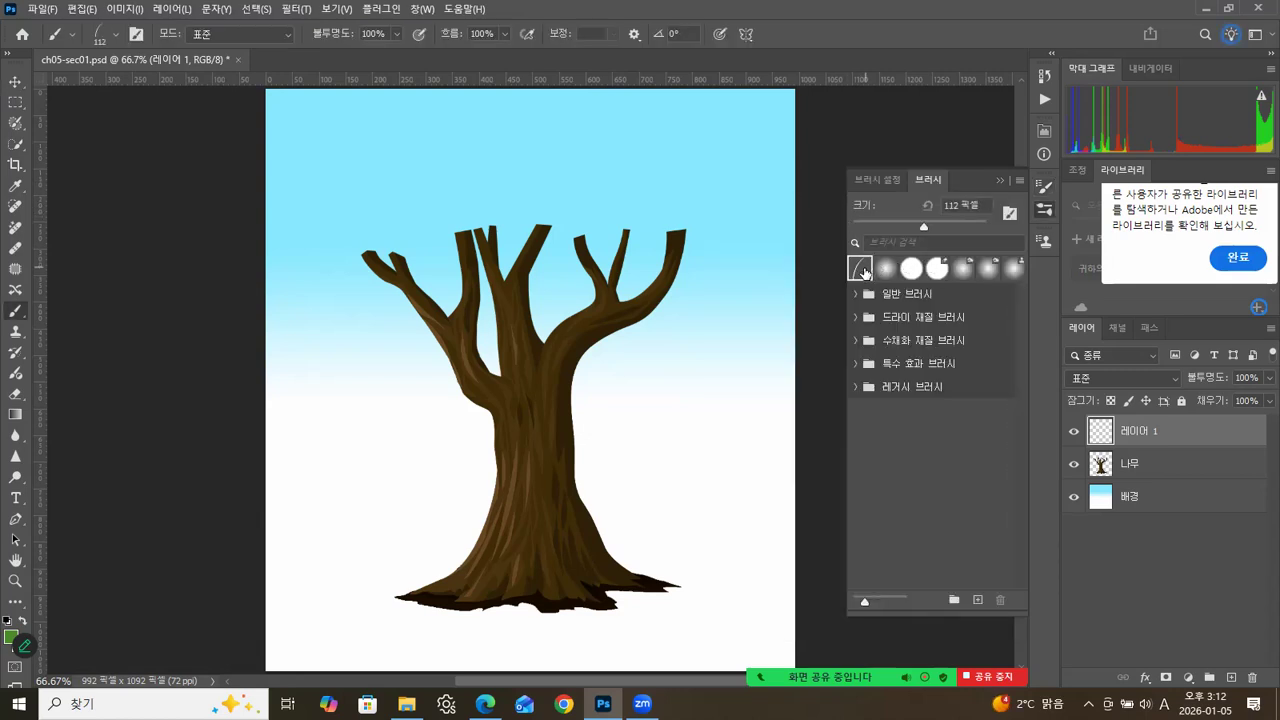
# Enable shape dynamics for the grass brush with a size jitter of 85% and an angle jitter of 3%.
pyautogui.click(877, 180)
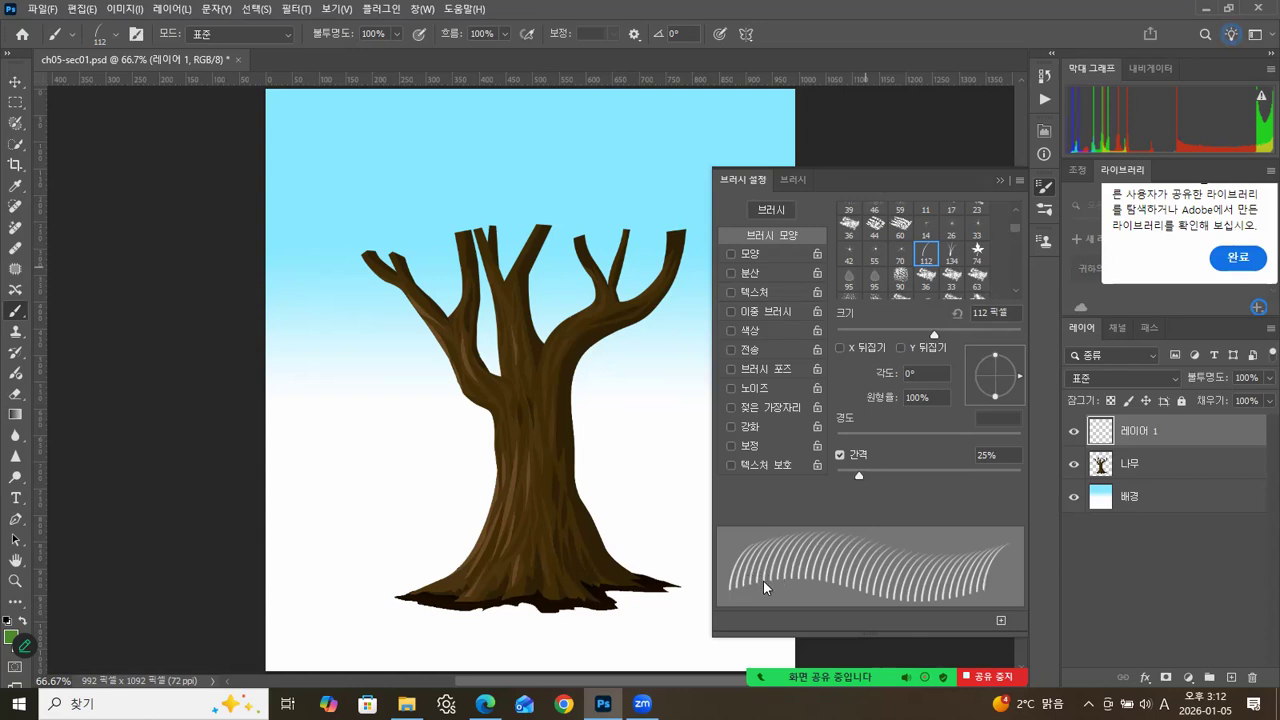
pyautogui.click(754, 253)
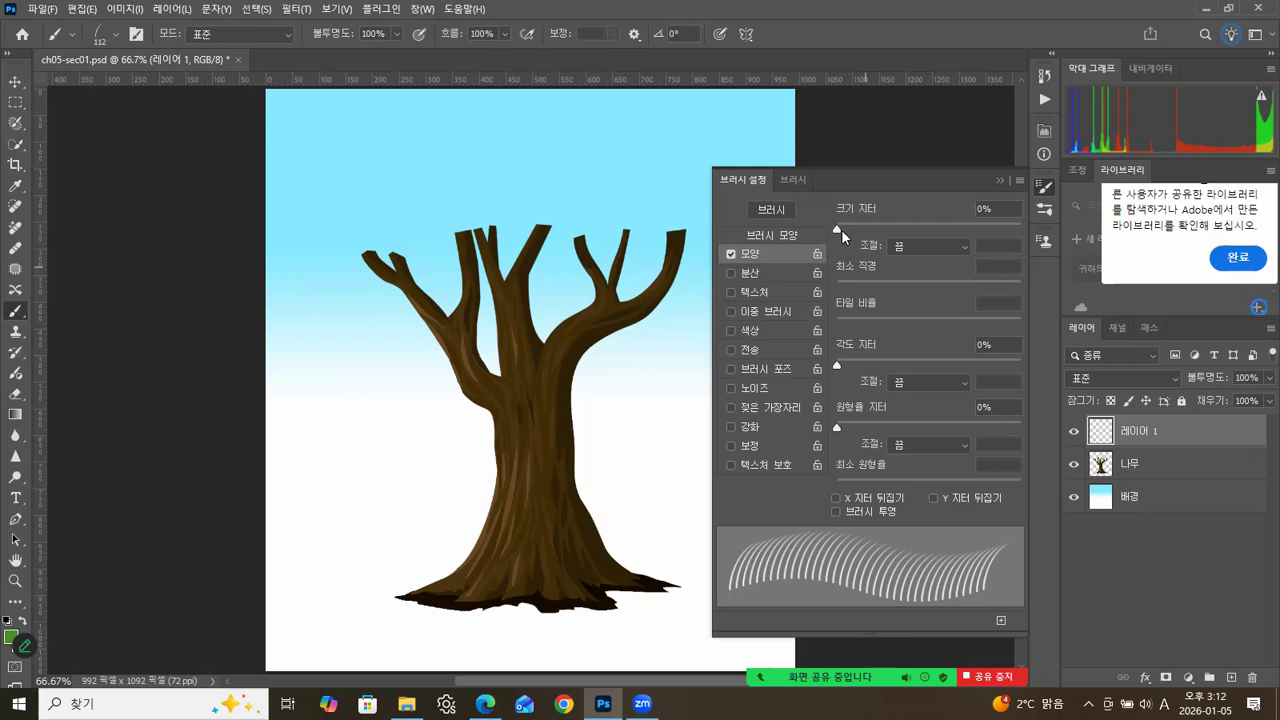
pyautogui.moveTo(838, 228); pyautogui.dragTo(935, 229)
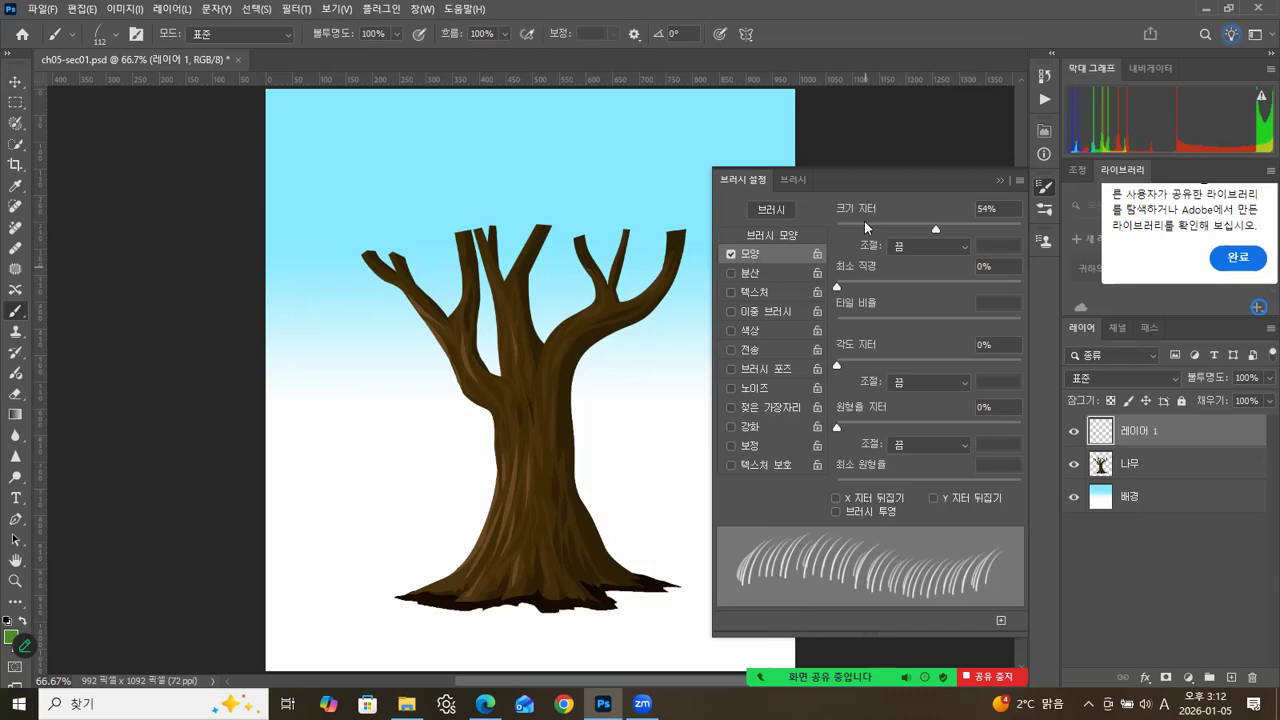
pyautogui.moveTo(940, 233); pyautogui.dragTo(991, 226)
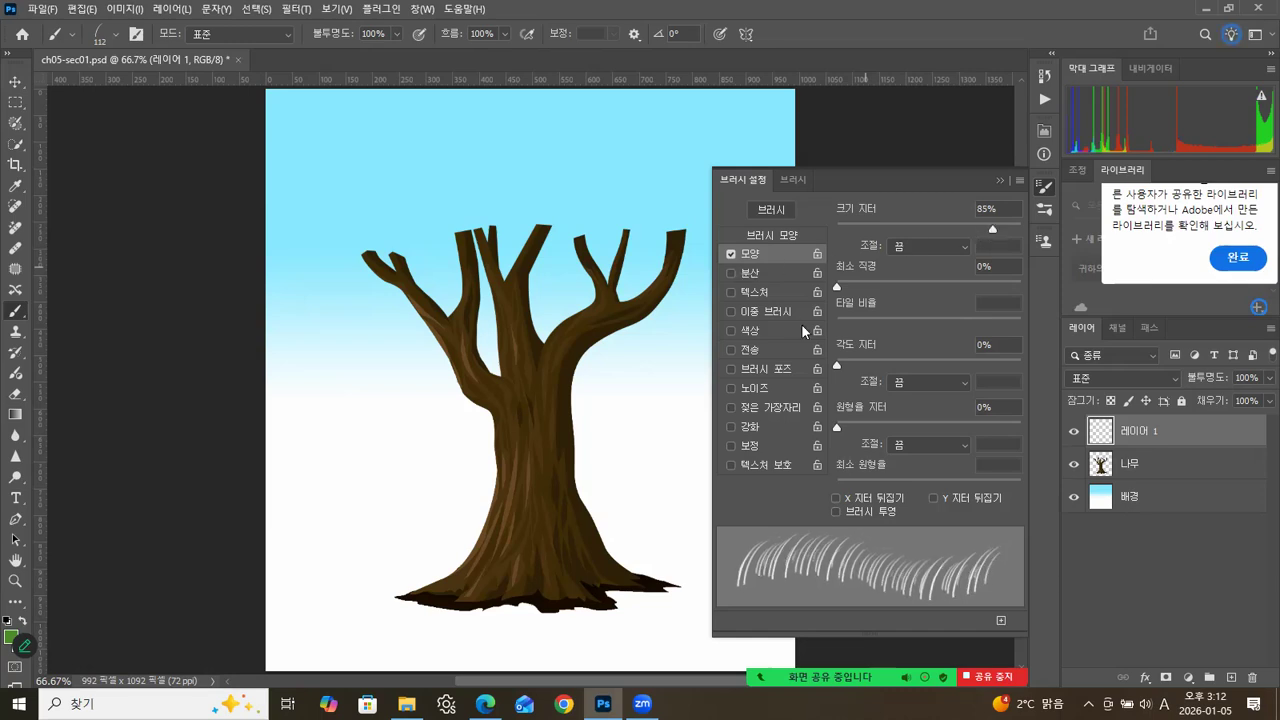
pyautogui.moveTo(837, 365)
pyautogui.mouseDown()
pyautogui.moveTo(853, 365)
pyautogui.moveTo(824, 361)
pyautogui.moveTo(907, 357)
pyautogui.moveTo(843, 364)
pyautogui.mouseUp()
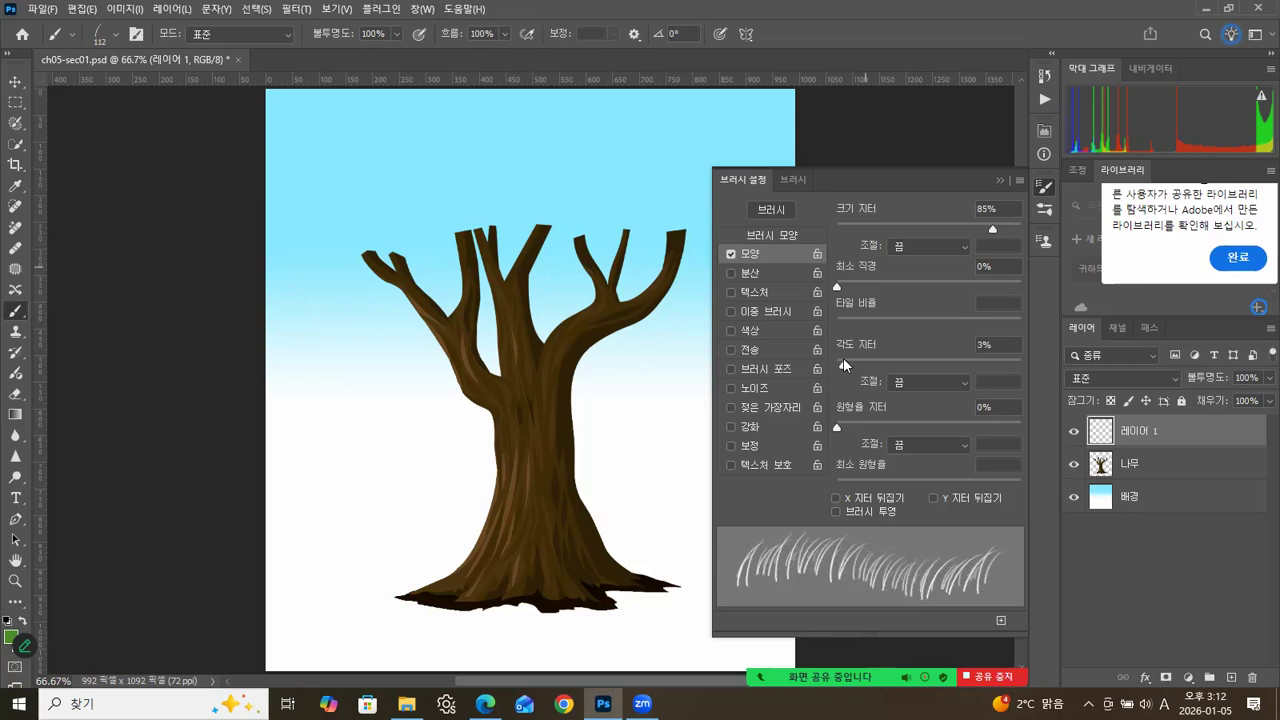
# Enable scattering for the grass brush with a scatter of 235% and a count of 7.
pyautogui.click(761, 274)
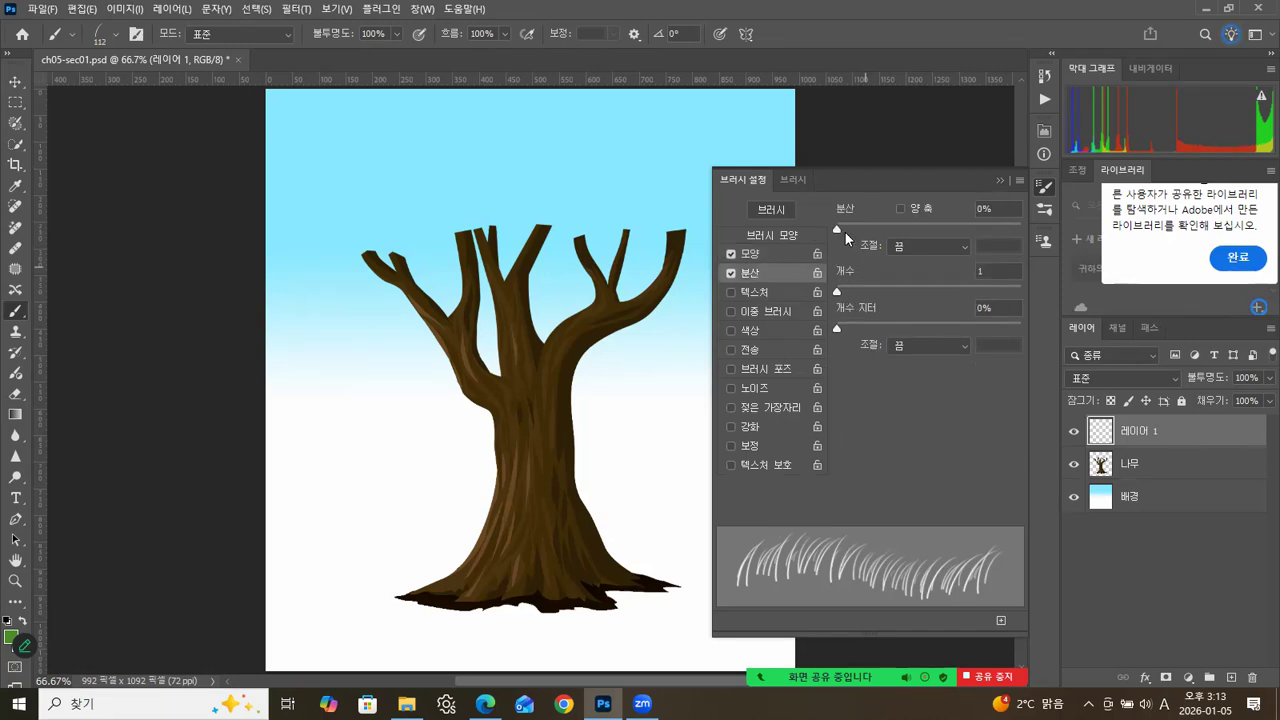
pyautogui.moveTo(838, 228); pyautogui.dragTo(864, 229)
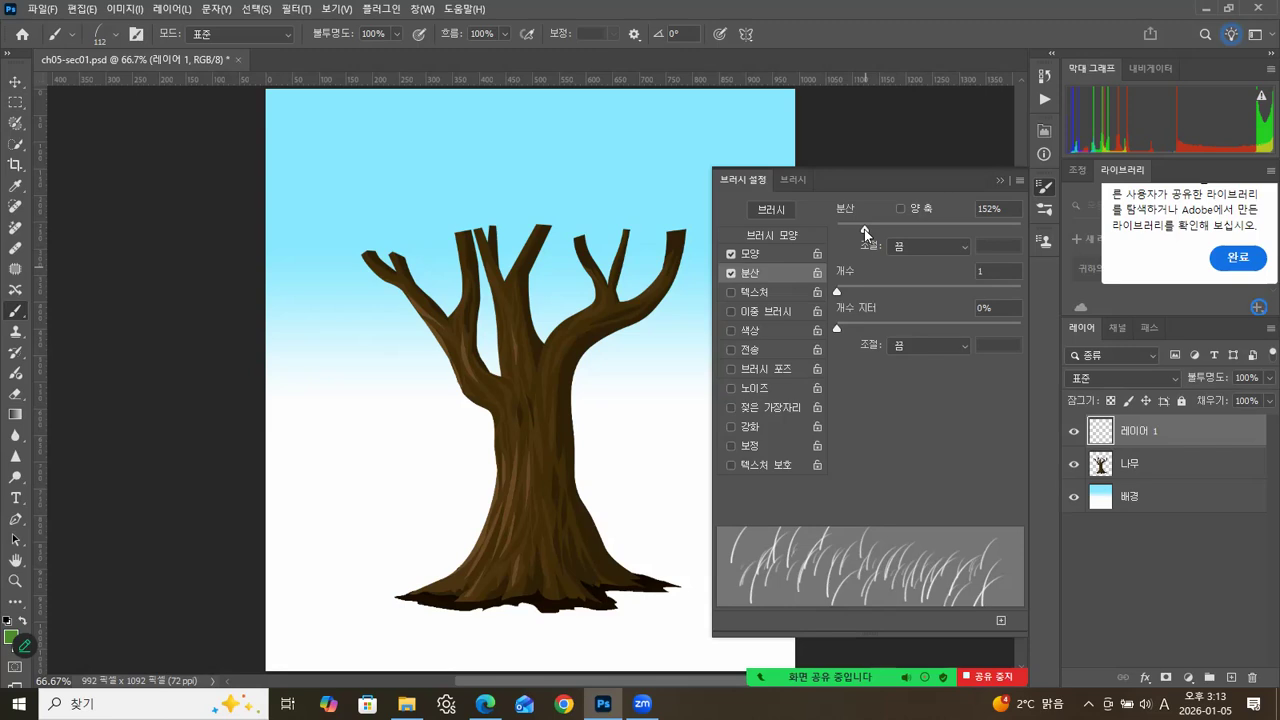
pyautogui.moveTo(838, 292); pyautogui.dragTo(885, 290)
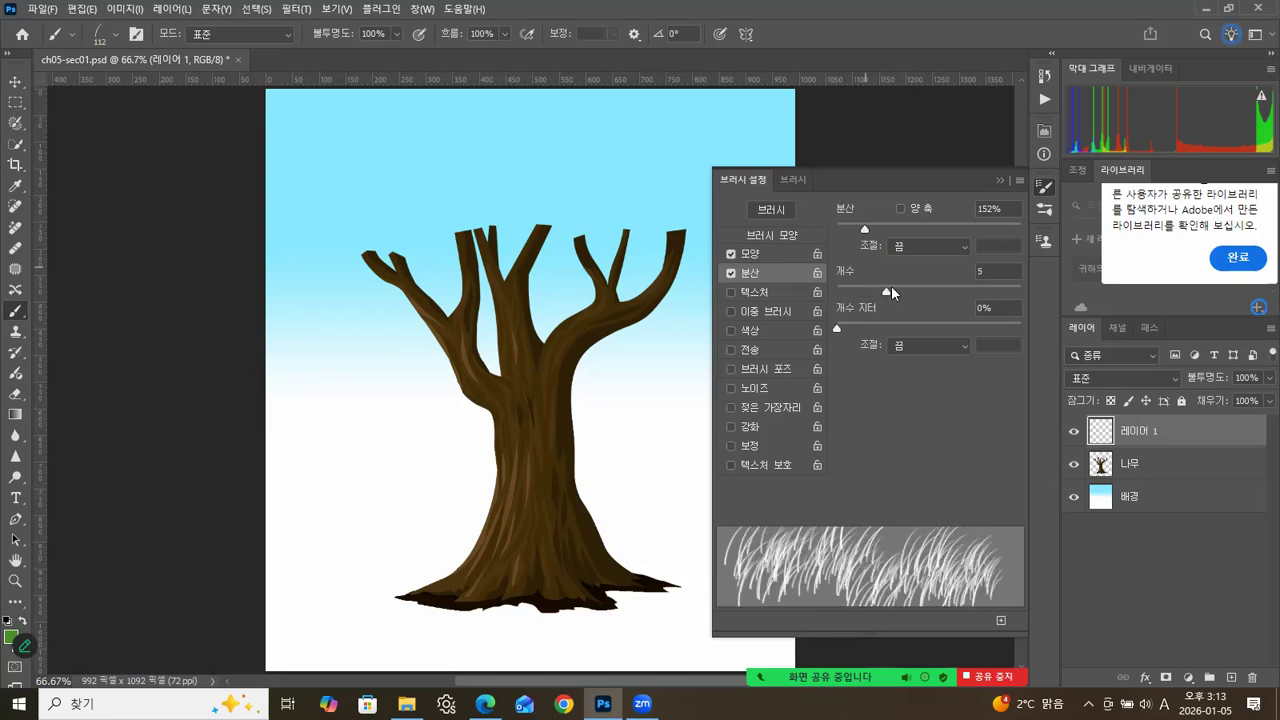
pyautogui.moveTo(869, 232); pyautogui.dragTo(880, 235)
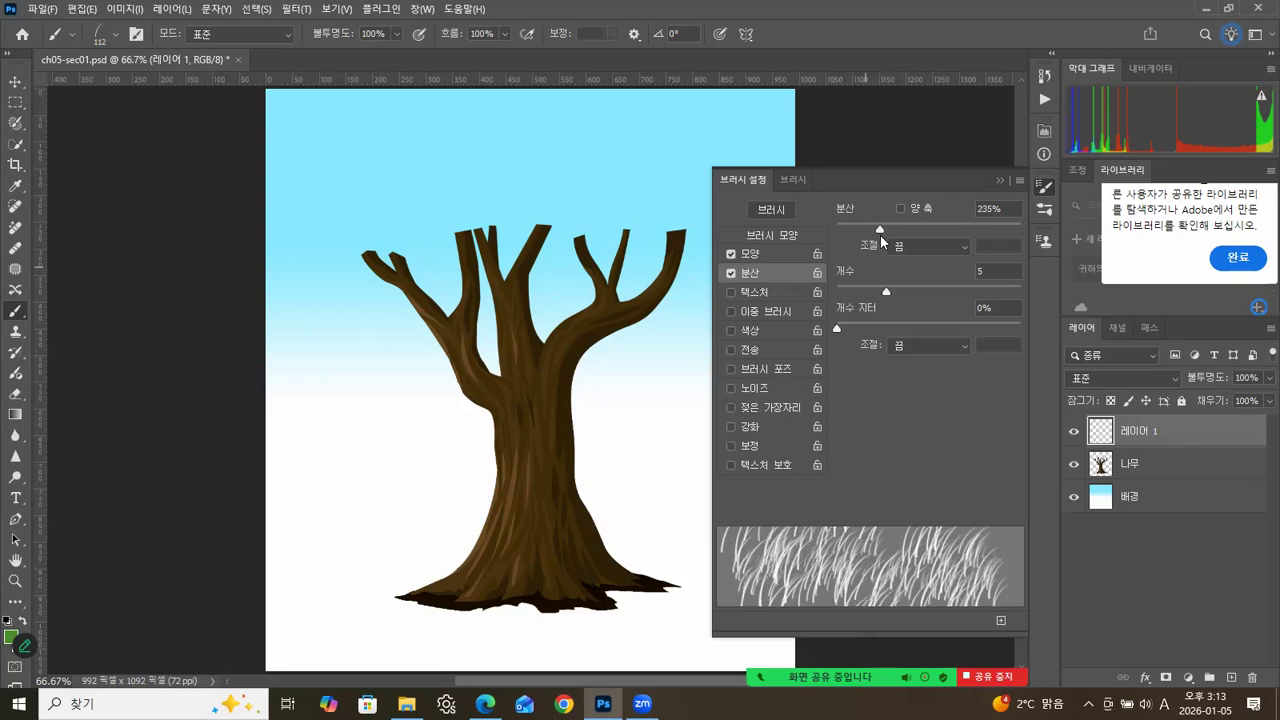
pyautogui.moveTo(891, 288); pyautogui.dragTo(911, 293)
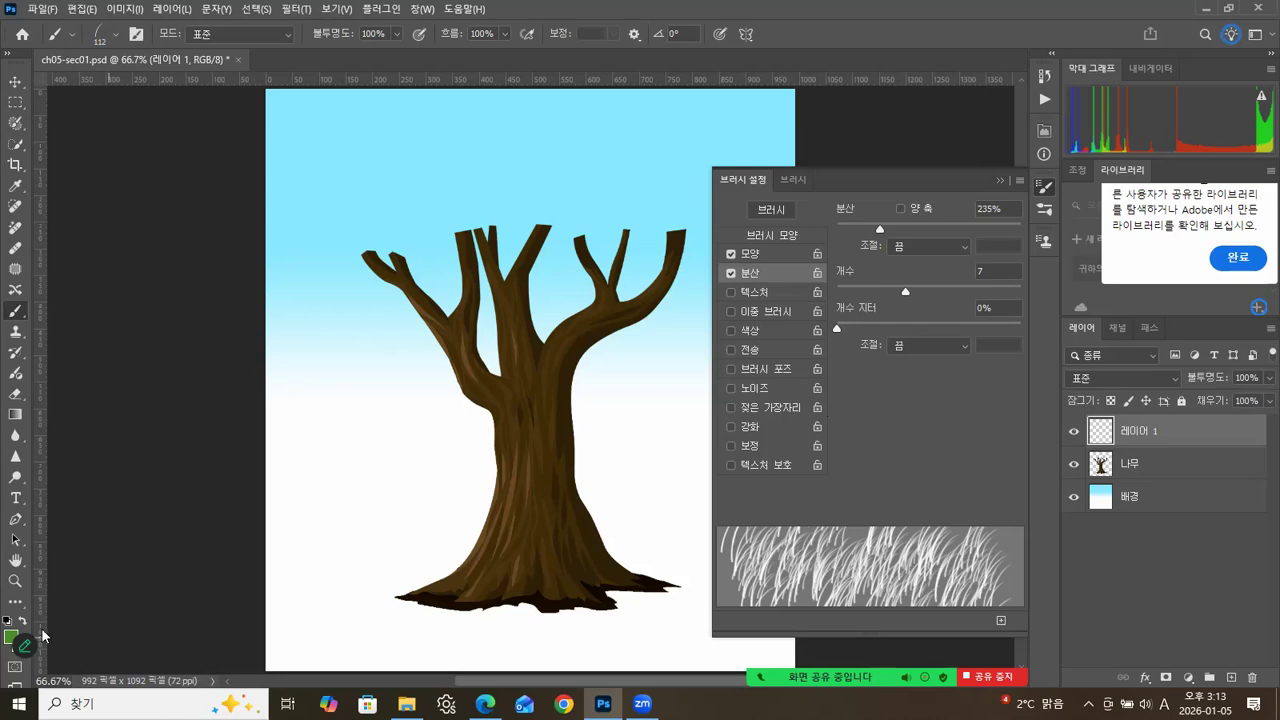
# Set the foreground colour to a light green, hex 7abb5a.
pyautogui.click(12, 637)
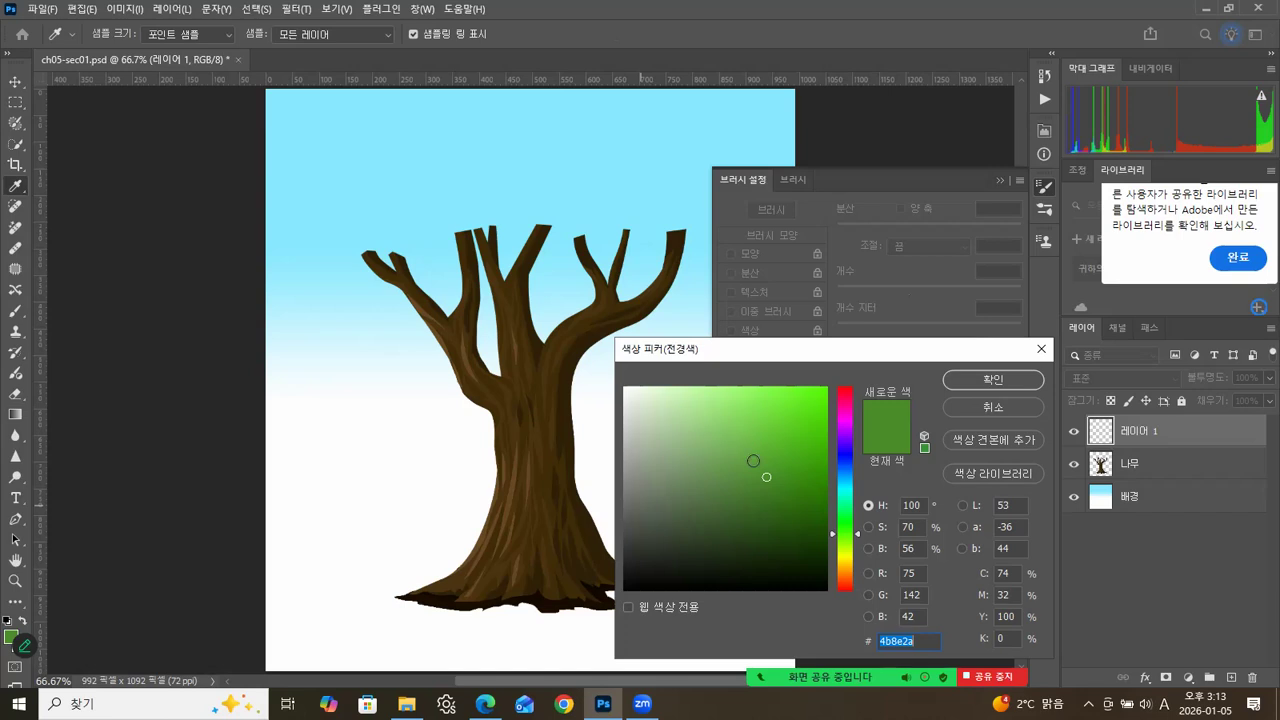
pyautogui.moveTo(760, 440)
pyautogui.mouseDown()
pyautogui.moveTo(738, 418)
pyautogui.moveTo(728, 436)
pyautogui.mouseUp()
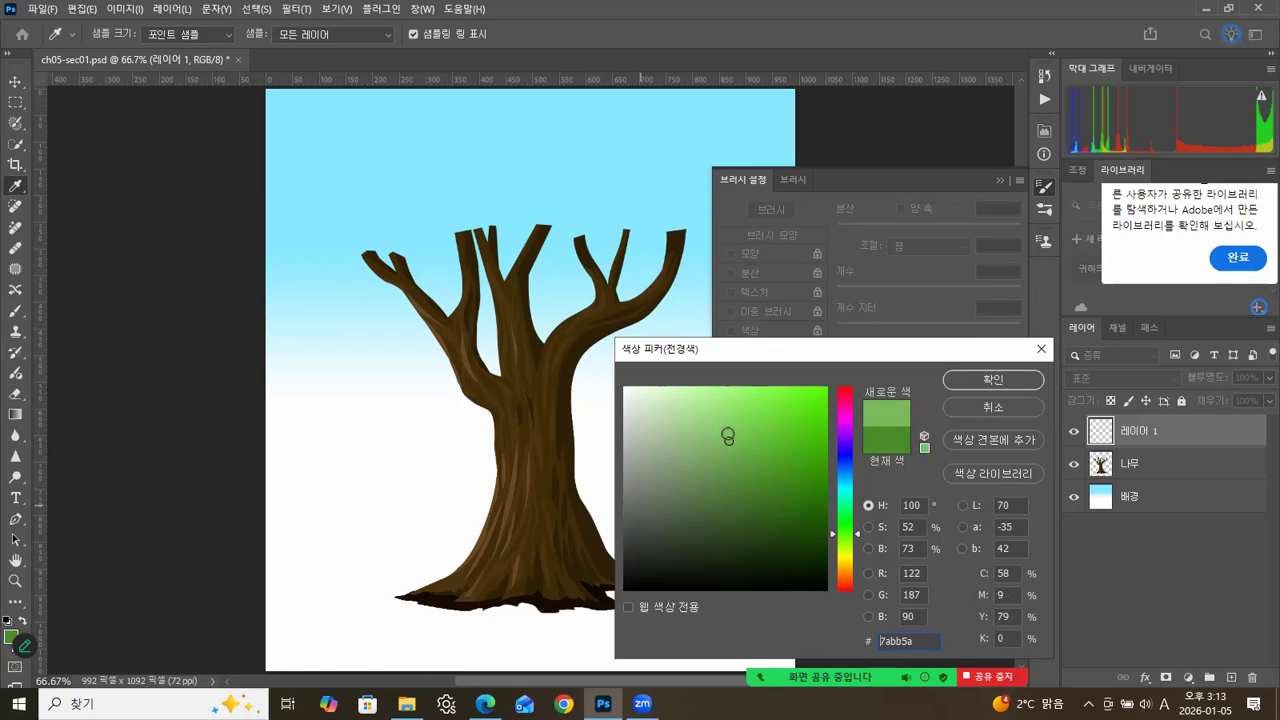
pyautogui.click(993, 379)
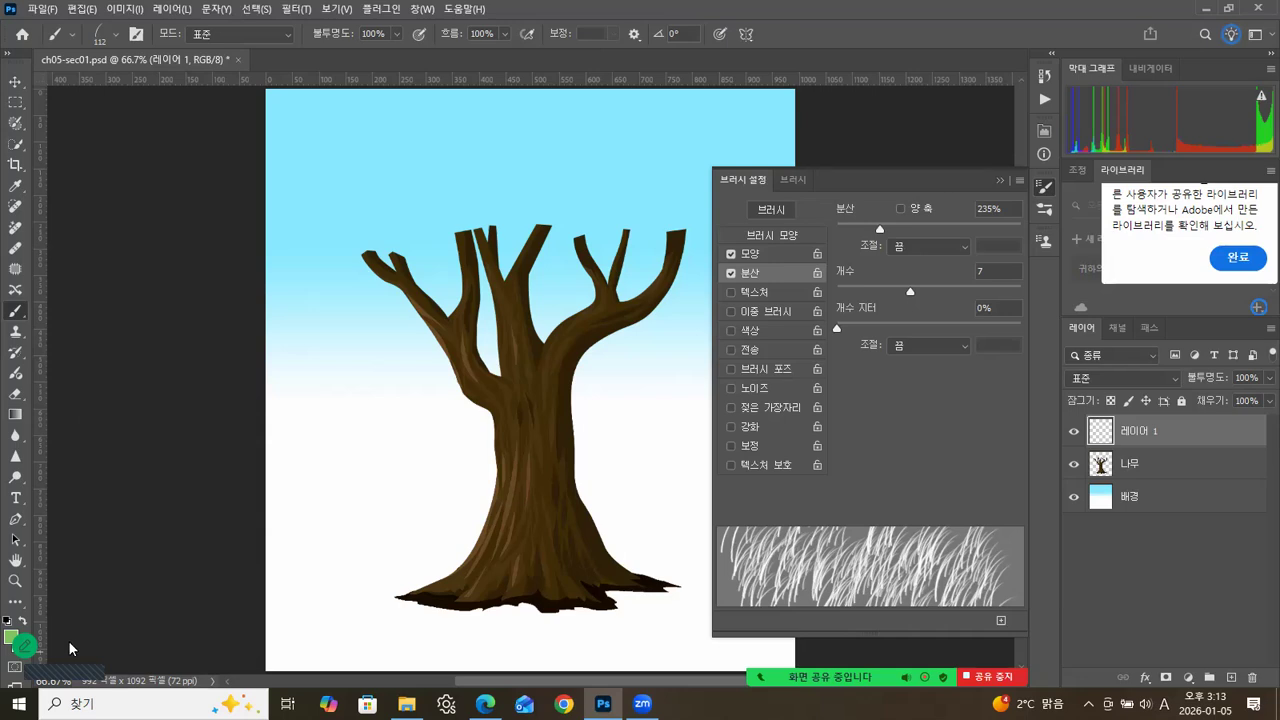
# Set the background colour to a dark green, hex 1c390f.
pyautogui.click(17, 642)
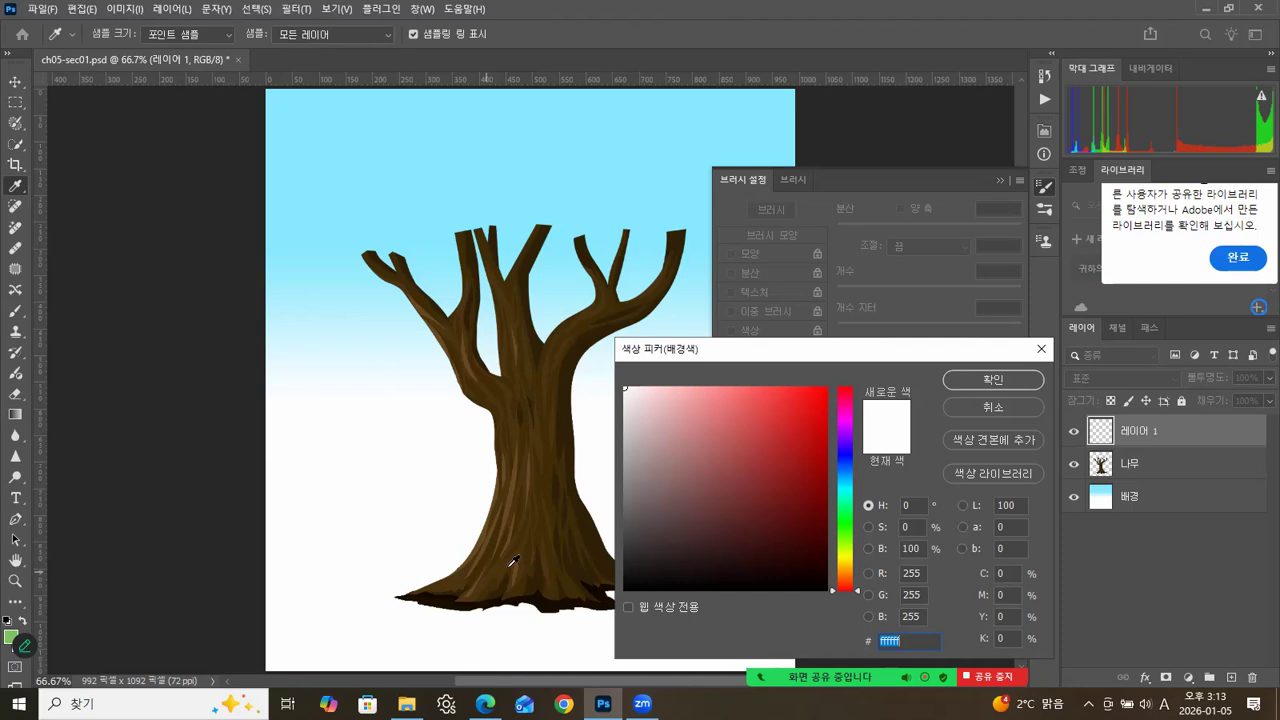
pyautogui.click(843, 533)
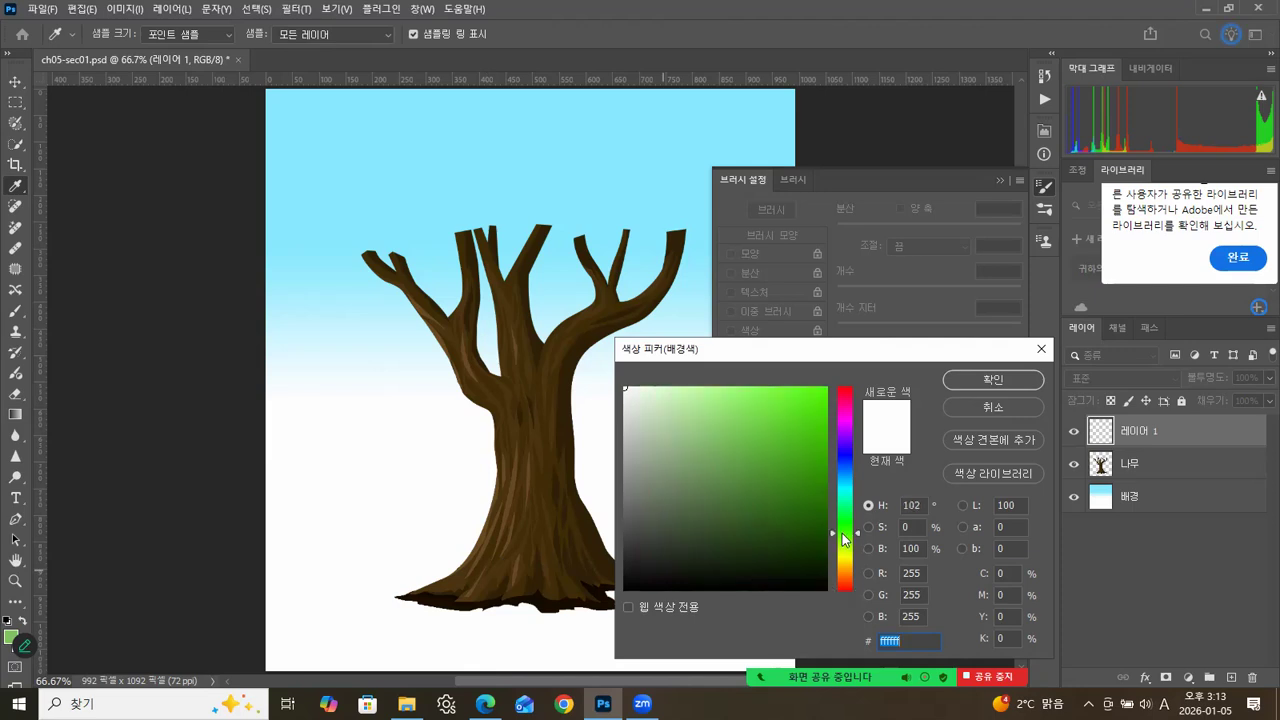
pyautogui.click(789, 527)
pyautogui.click(769, 523)
pyautogui.click(776, 545)
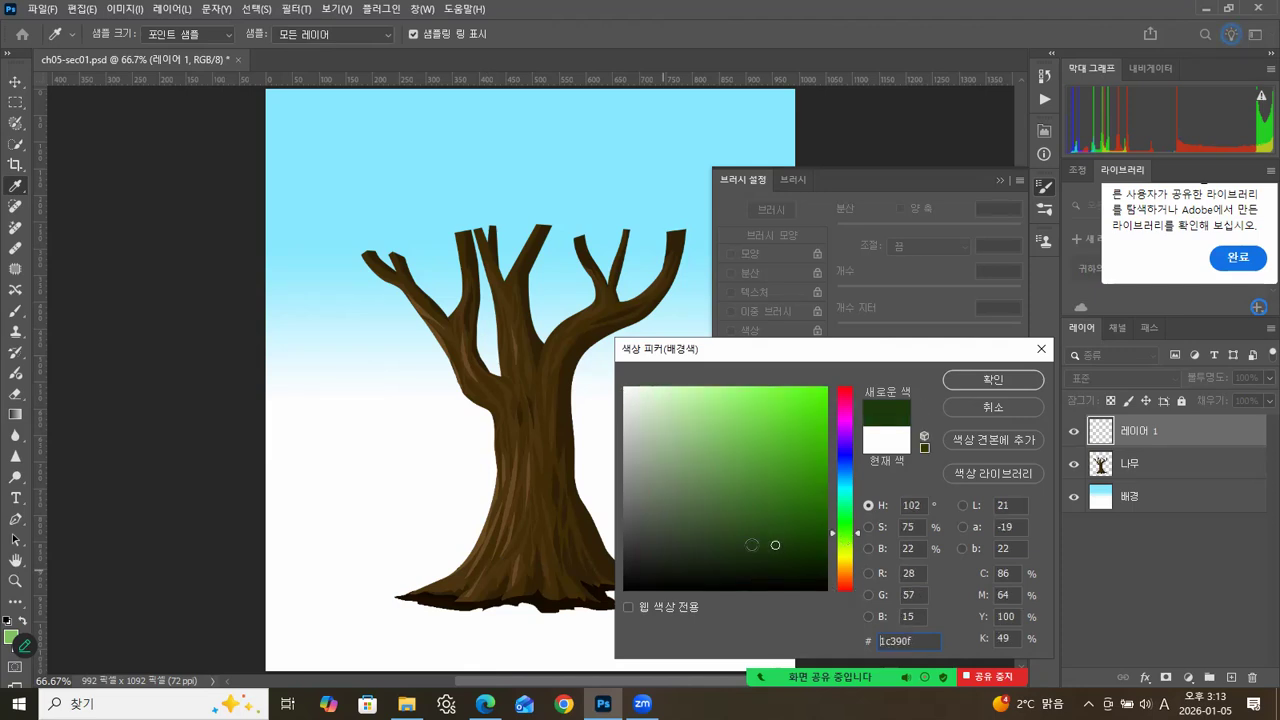
pyautogui.click(990, 378)
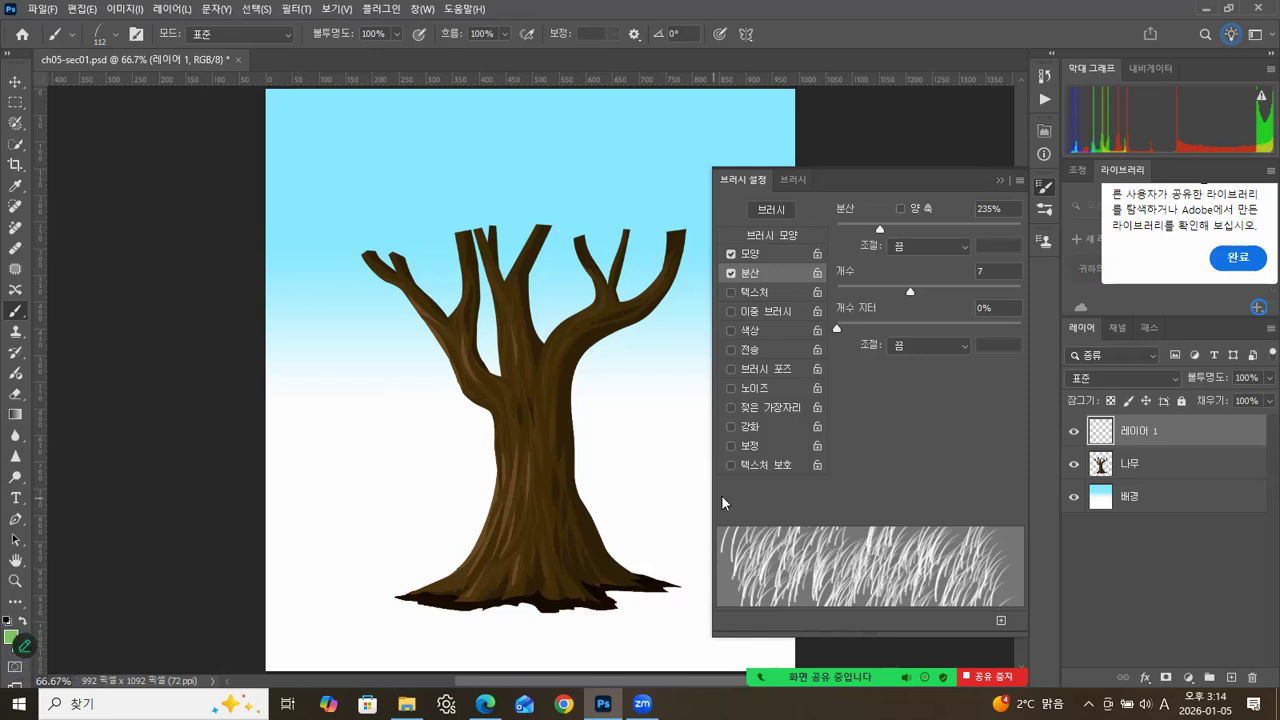
# Enable colour dynamics with a 55% foreground/background jitter, try the transfer options, switch them off again and close the brush settings.
pyautogui.click(752, 328)
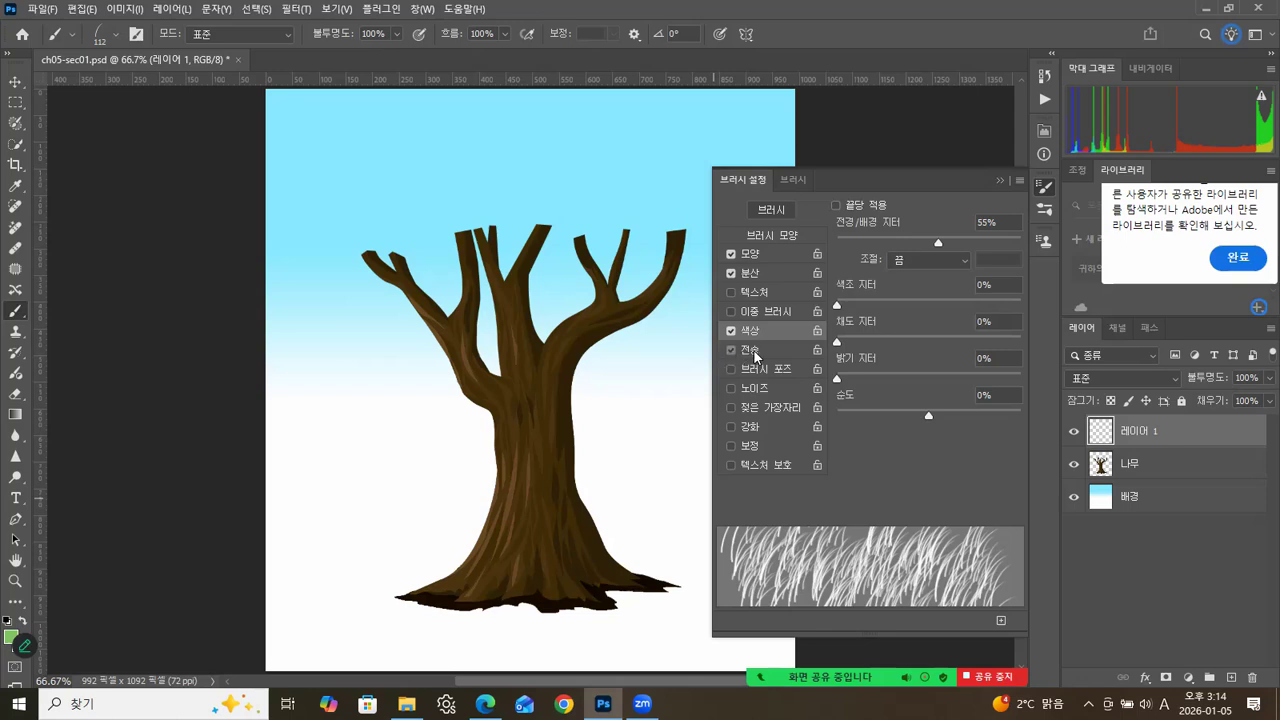
pyautogui.click(753, 349)
pyautogui.moveTo(845, 218)
pyautogui.mouseDown()
pyautogui.moveTo(863, 233)
pyautogui.moveTo(933, 237)
pyautogui.mouseUp()
pyautogui.moveTo(835, 229); pyautogui.dragTo(886, 215)
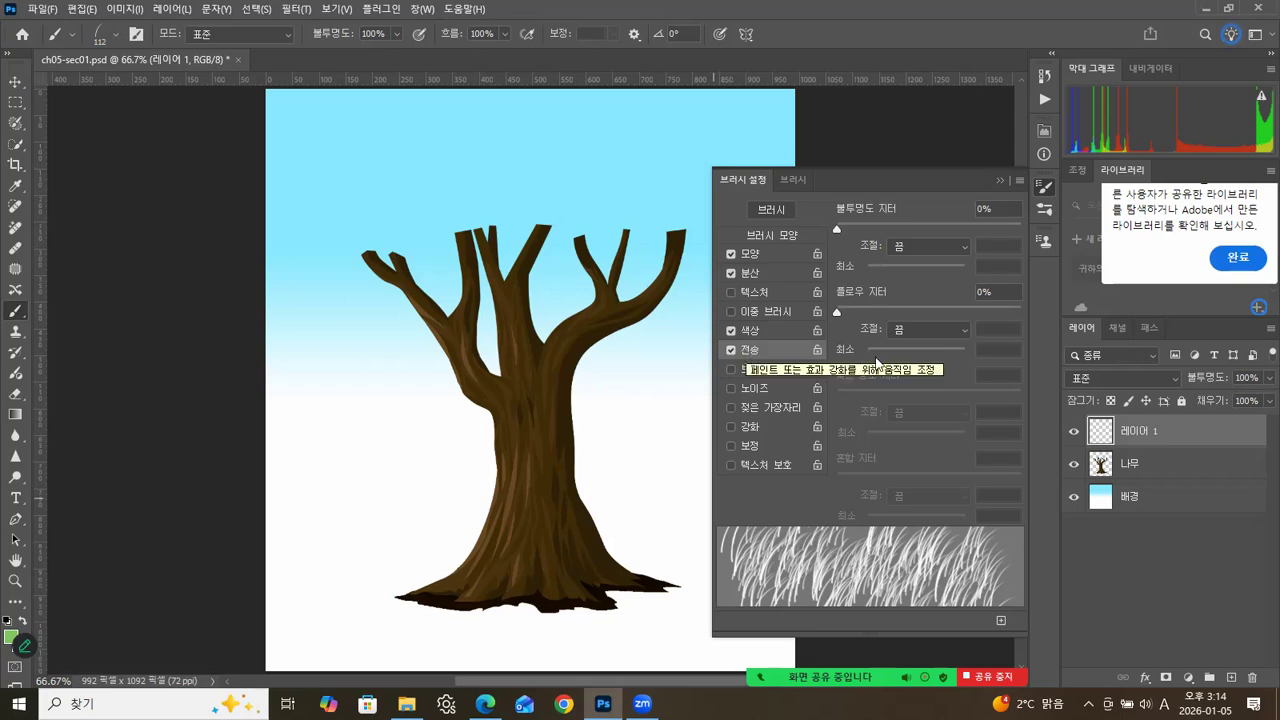
pyautogui.click(731, 350)
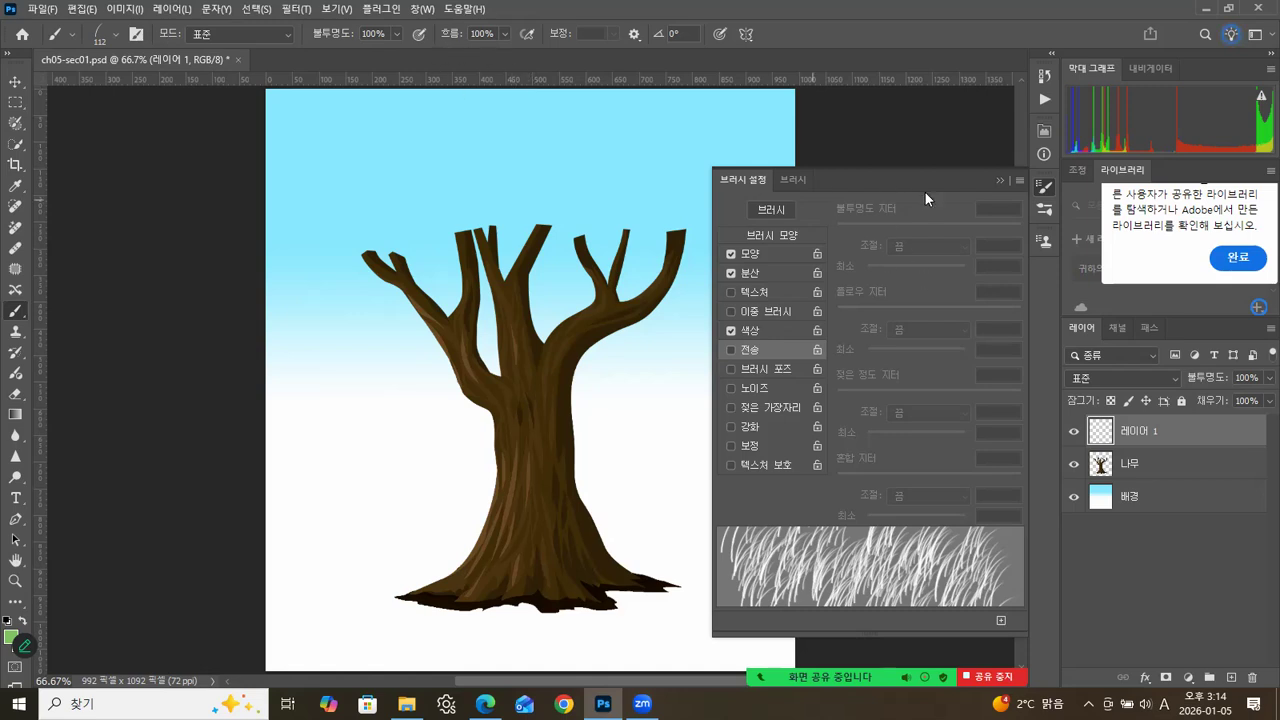
pyautogui.click(998, 180)
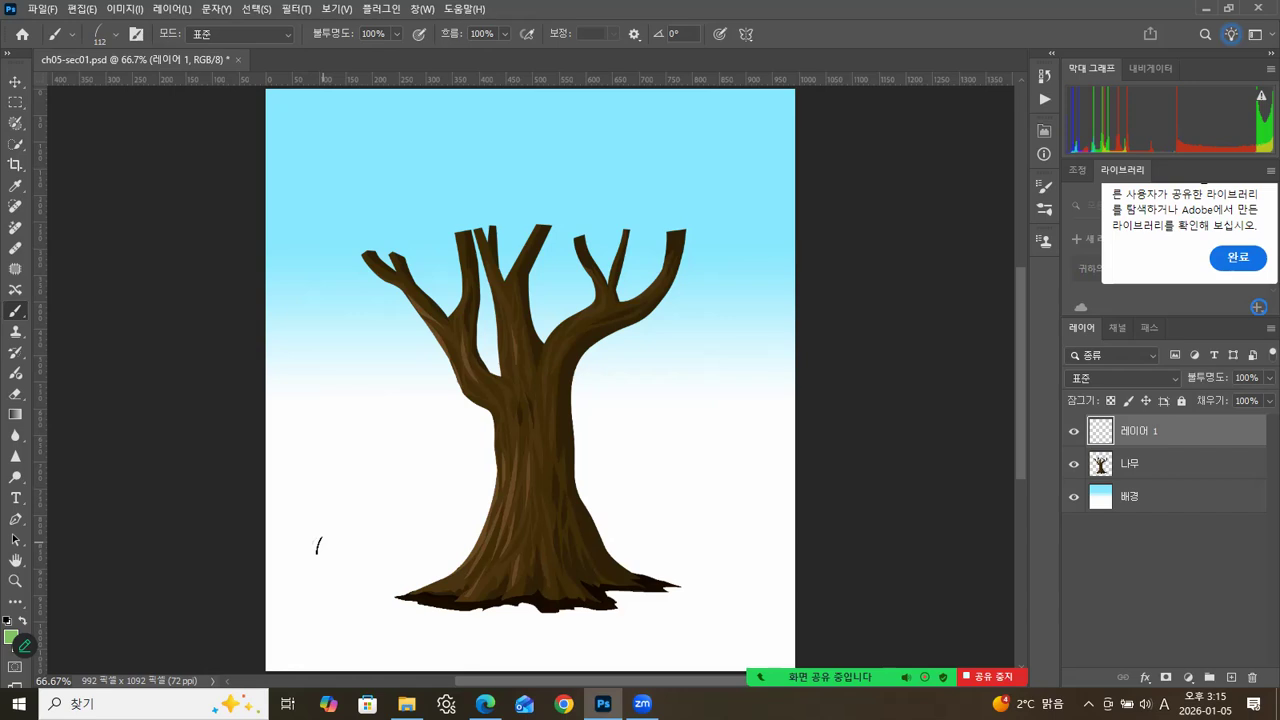
# Set the grass brush size to 199 px, paint a test stroke beside the trunk and undo it.
pyautogui.click(117, 35)
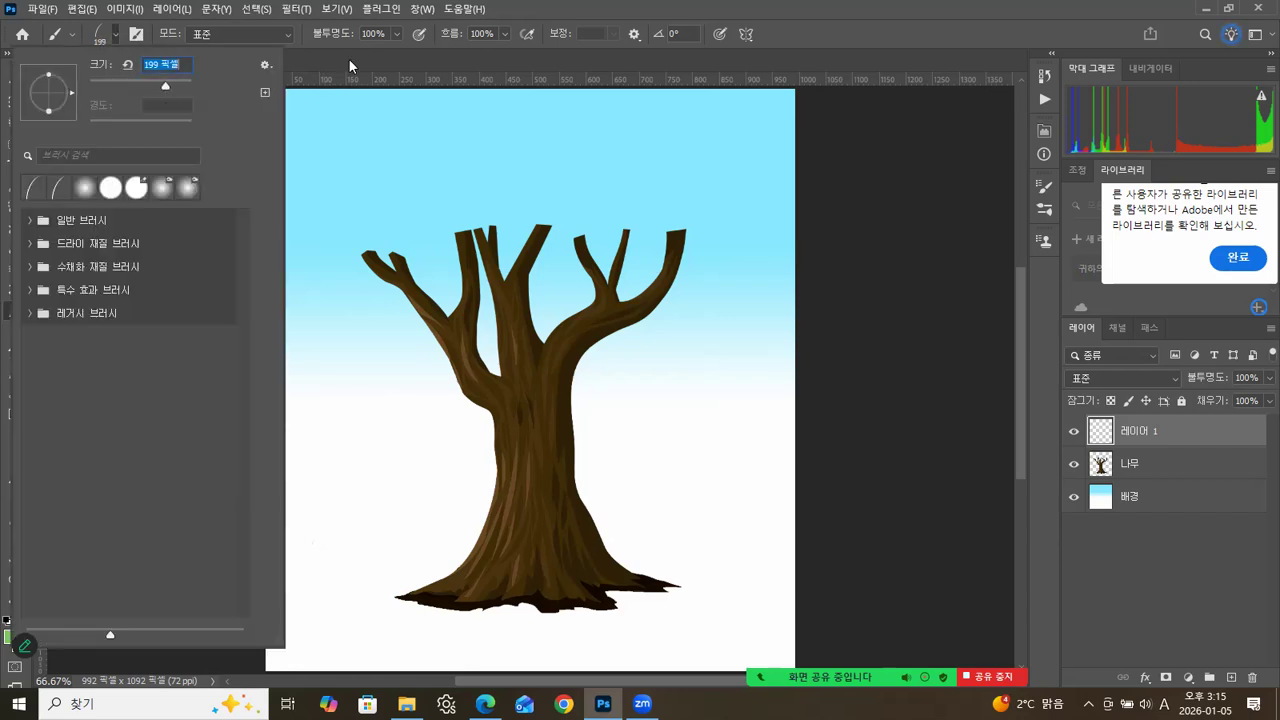
pyautogui.press('Return')
pyautogui.moveTo(377, 534)
pyautogui.mouseDown()
pyautogui.moveTo(435, 555)
pyautogui.moveTo(341, 581)
pyautogui.moveTo(431, 559)
pyautogui.moveTo(502, 593)
pyautogui.mouseUp()
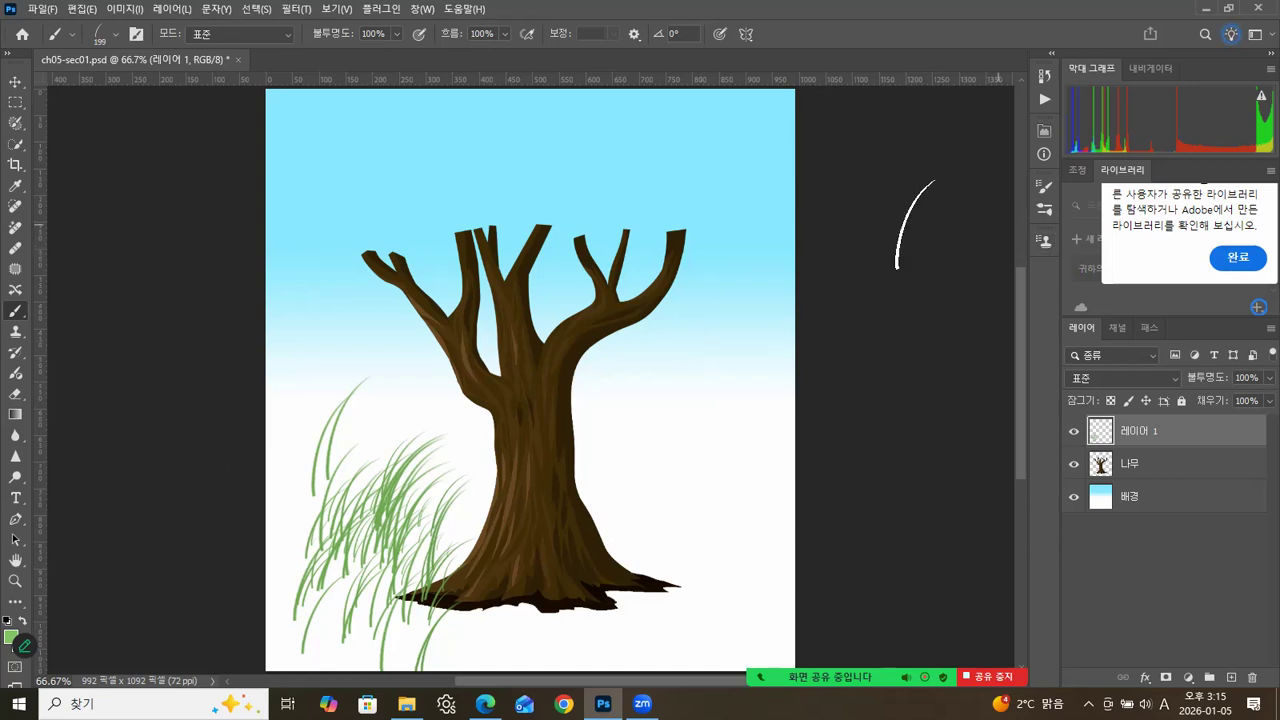
pyautogui.hotkey('ctrl', 'z')
pyautogui.hotkey('ctrl', 'z')
pyautogui.hotkey('ctrl', 'z')
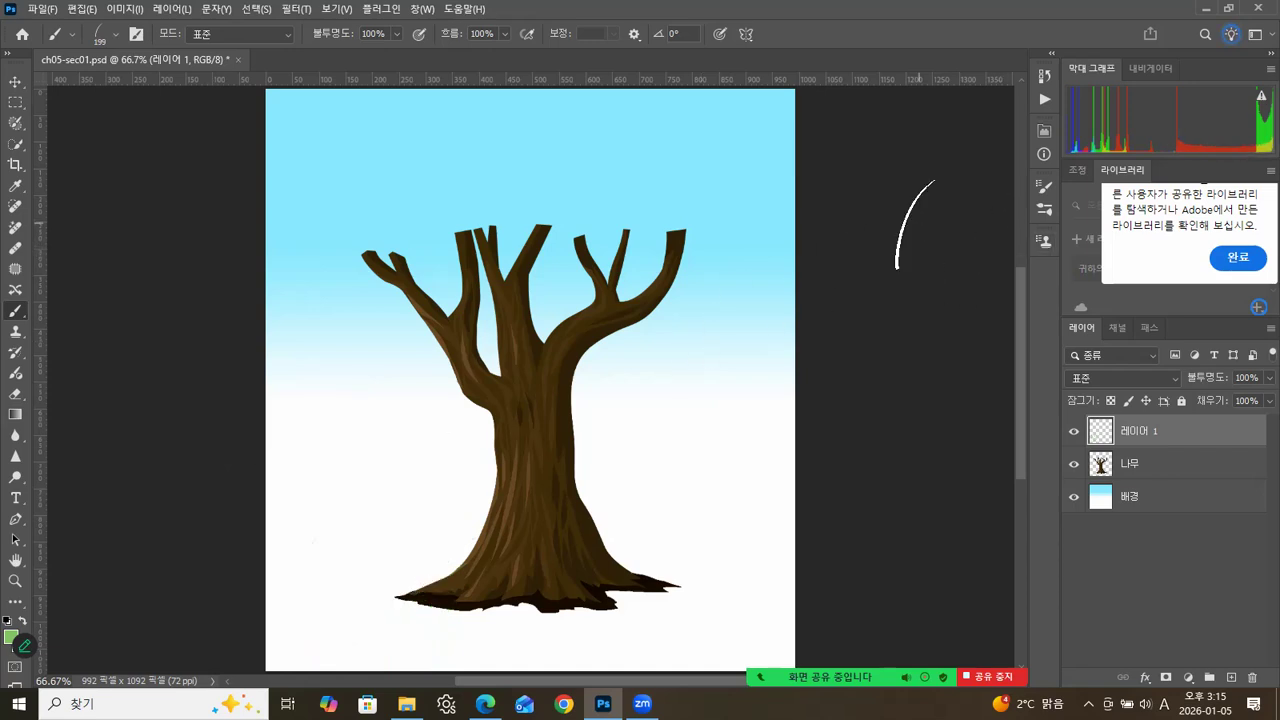
# Set the brush's colour dynamics to 40% hue jitter, 30% saturation jitter and 33% brightness jitter.
pyautogui.click(1050, 207)
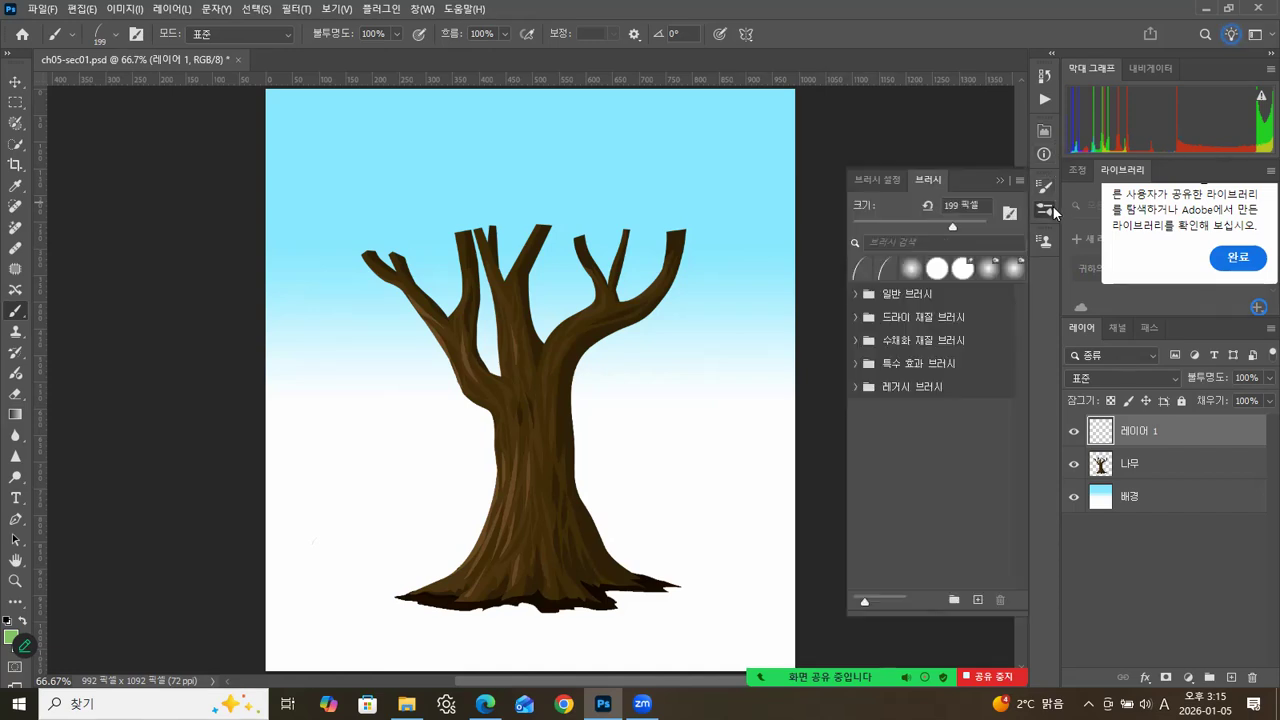
pyautogui.click(889, 178)
pyautogui.click(761, 330)
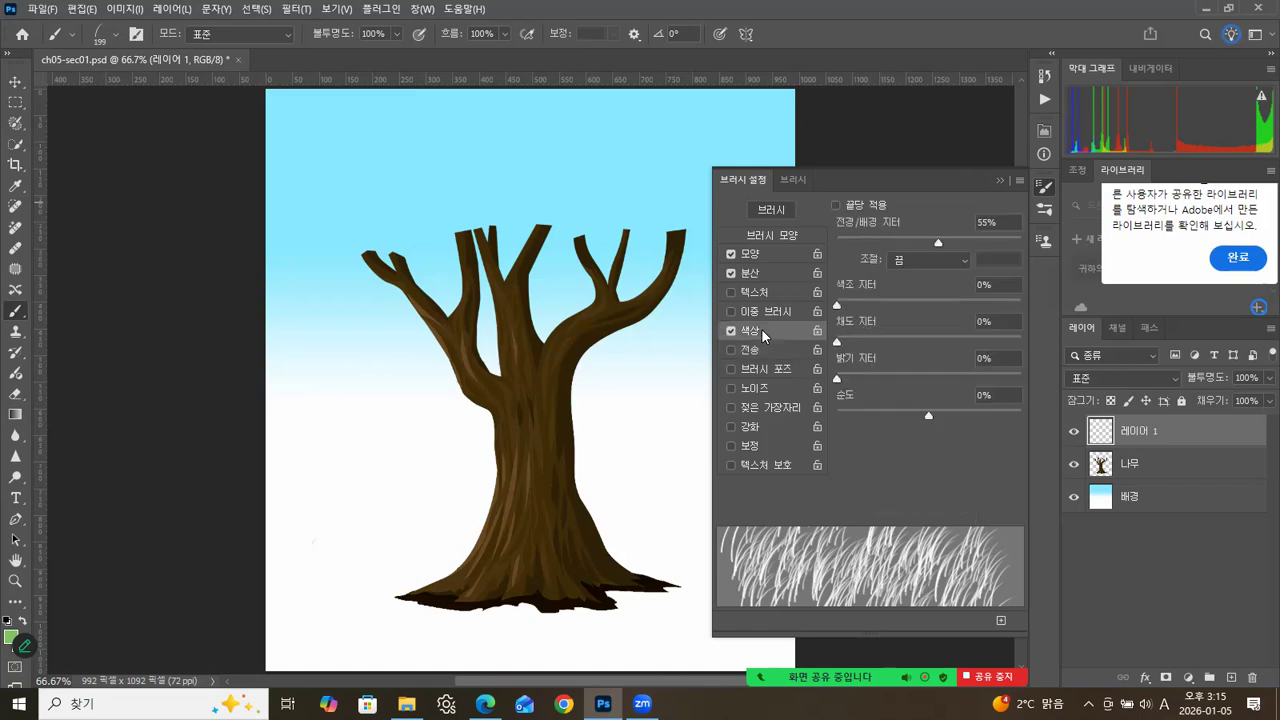
pyautogui.click(880, 304)
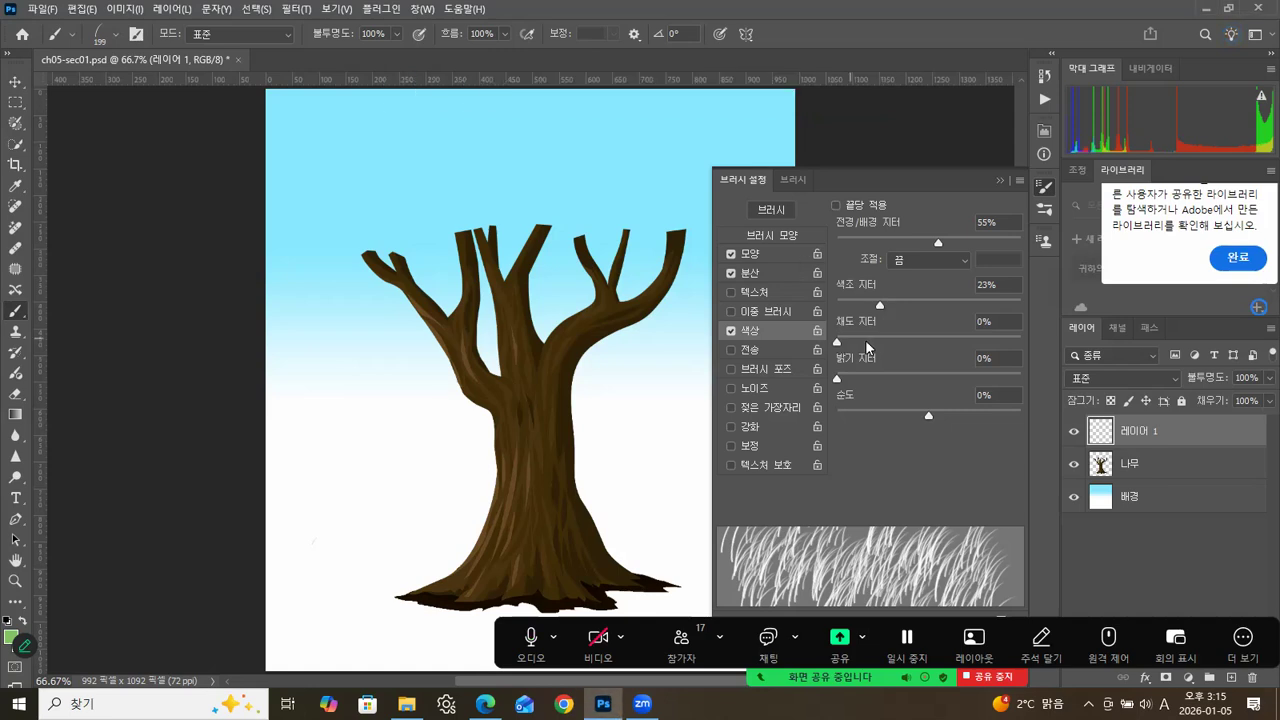
pyautogui.moveTo(840, 341); pyautogui.dragTo(898, 379)
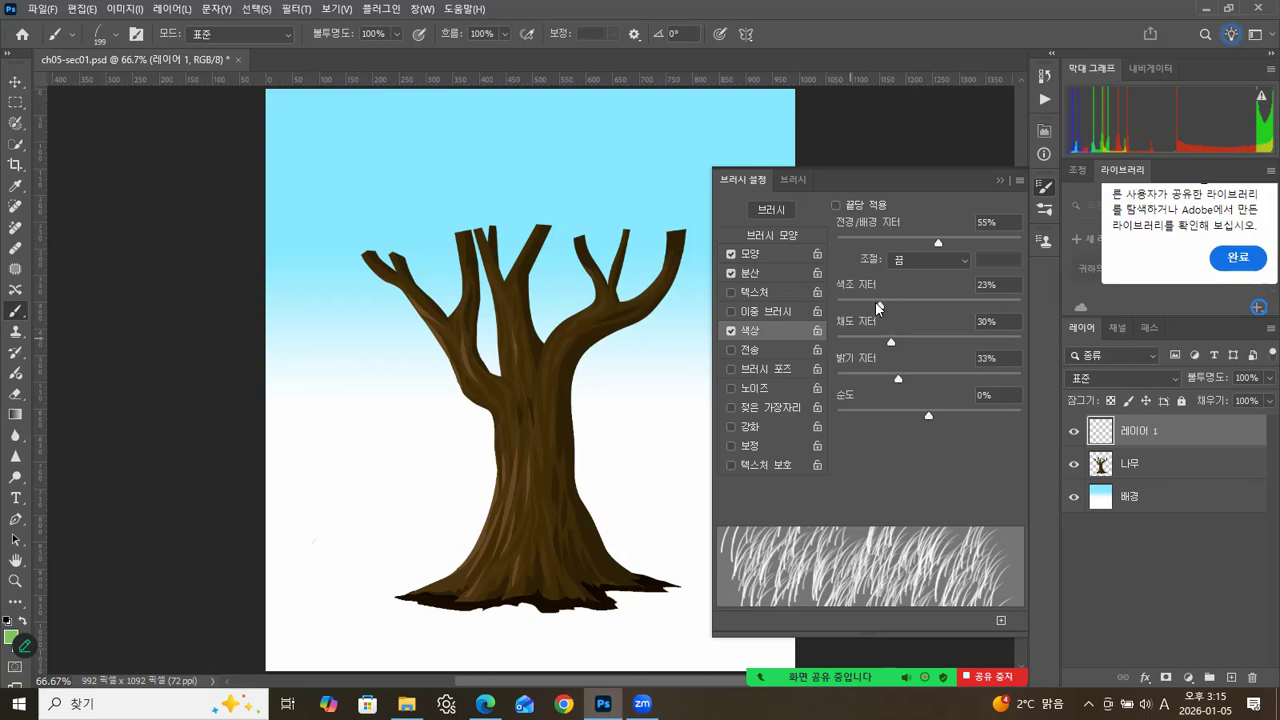
pyautogui.moveTo(899, 305); pyautogui.dragTo(911, 307)
# Set the grass brush's size jitter to 61% and its scatter to 265%.
pyautogui.click(752, 255)
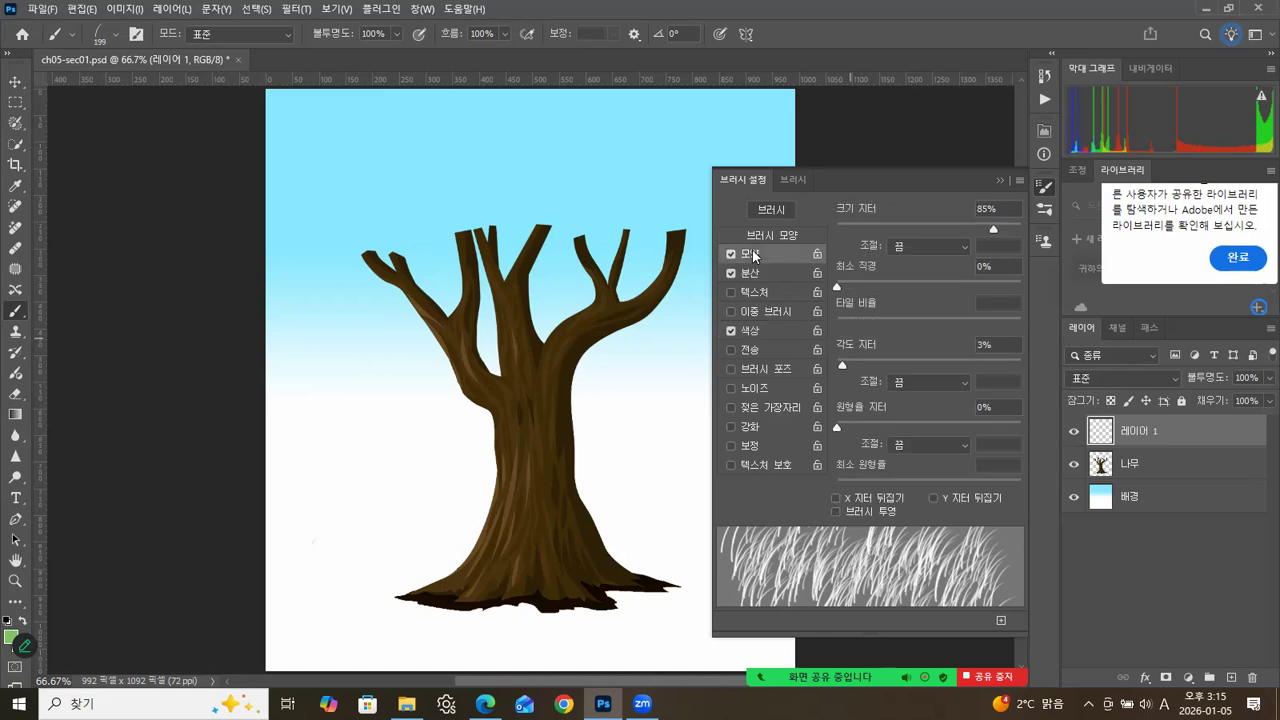
pyautogui.moveTo(968, 232); pyautogui.dragTo(949, 237)
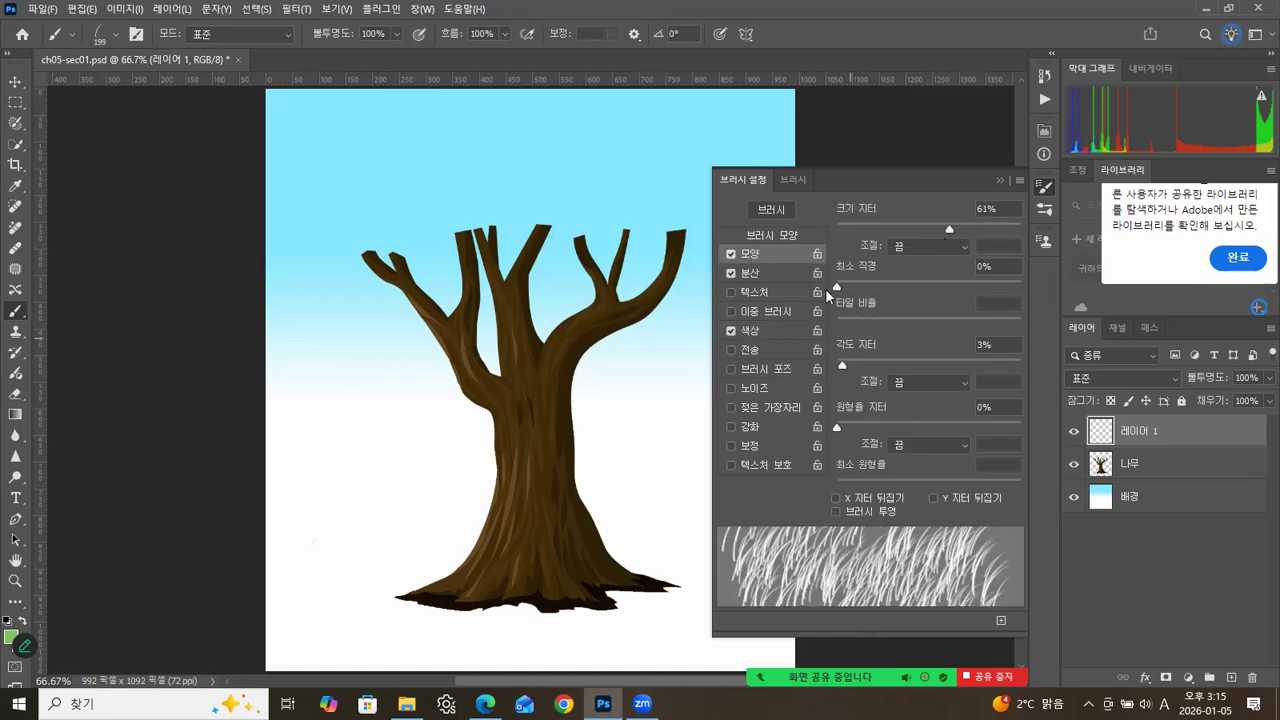
pyautogui.click(760, 273)
pyautogui.moveTo(880, 229)
pyautogui.mouseDown()
pyautogui.moveTo(903, 231)
pyautogui.moveTo(885, 232)
pyautogui.mouseUp()
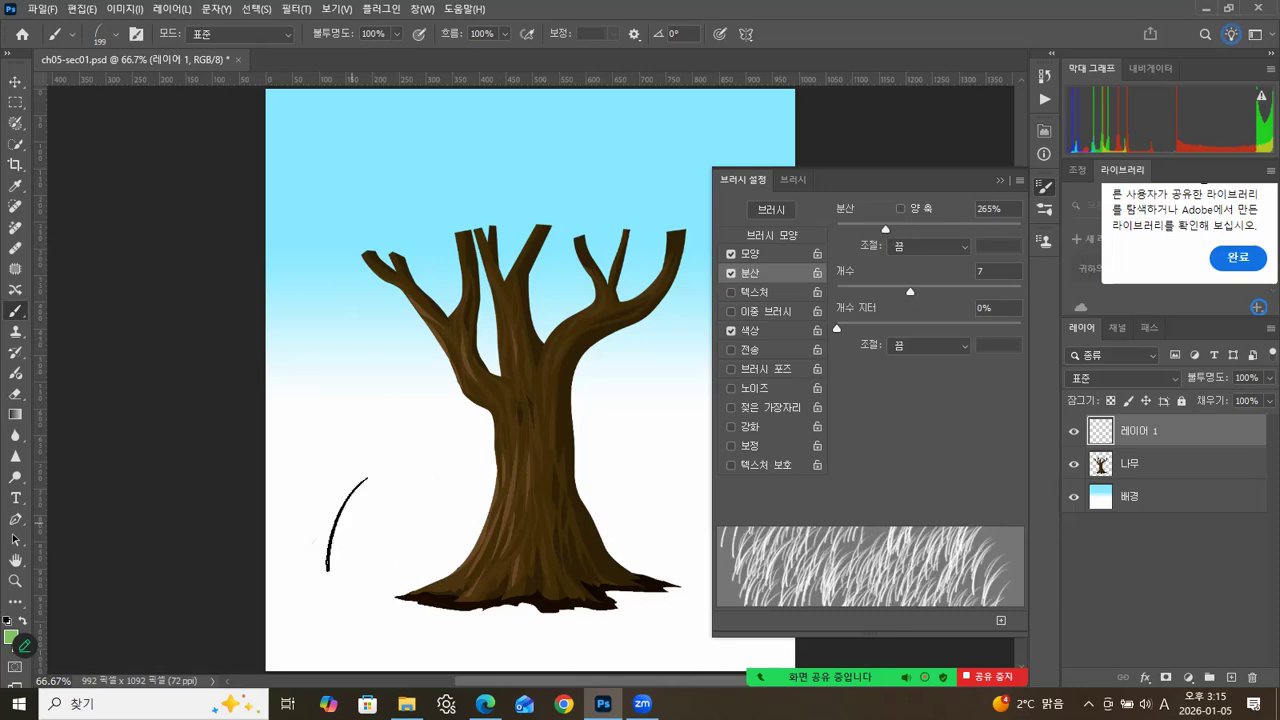
# Paint grass strokes to the left of the trunk, reducing the scatter to 52% between strokes.
pyautogui.moveTo(347, 524); pyautogui.dragTo(403, 527)
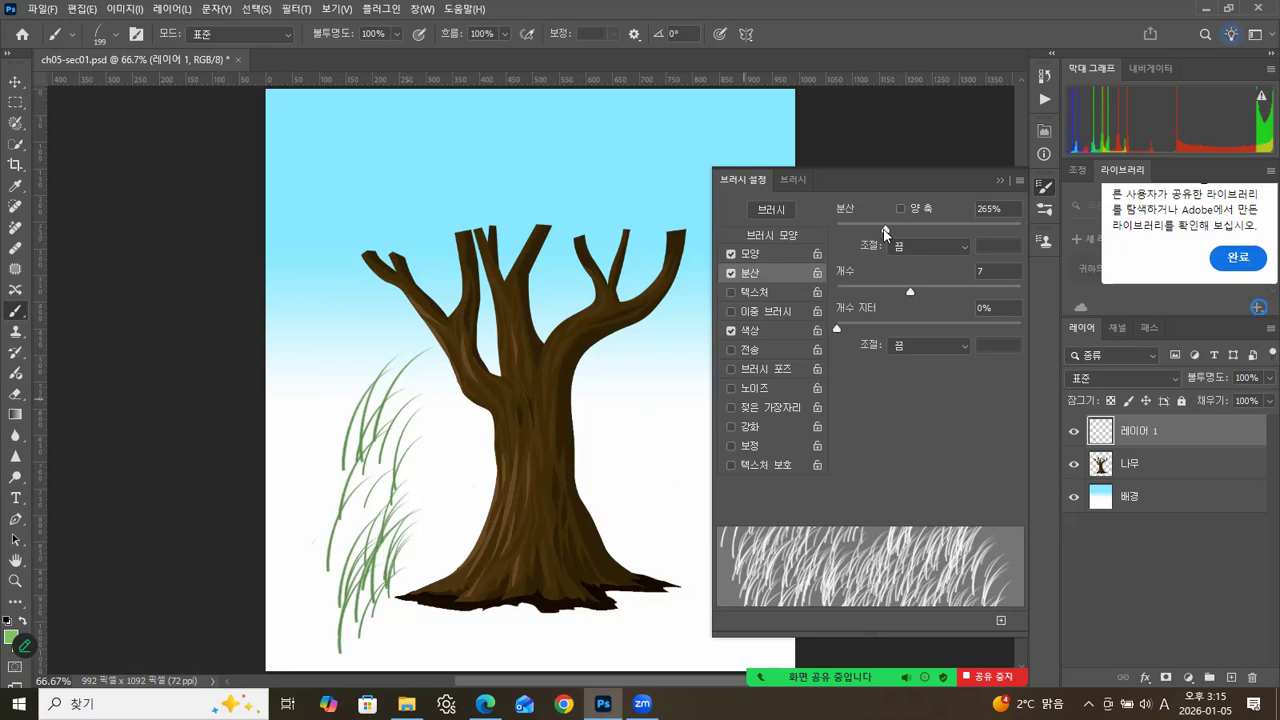
pyautogui.moveTo(866, 229)
pyautogui.mouseDown()
pyautogui.moveTo(835, 233)
pyautogui.moveTo(846, 234)
pyautogui.mouseUp()
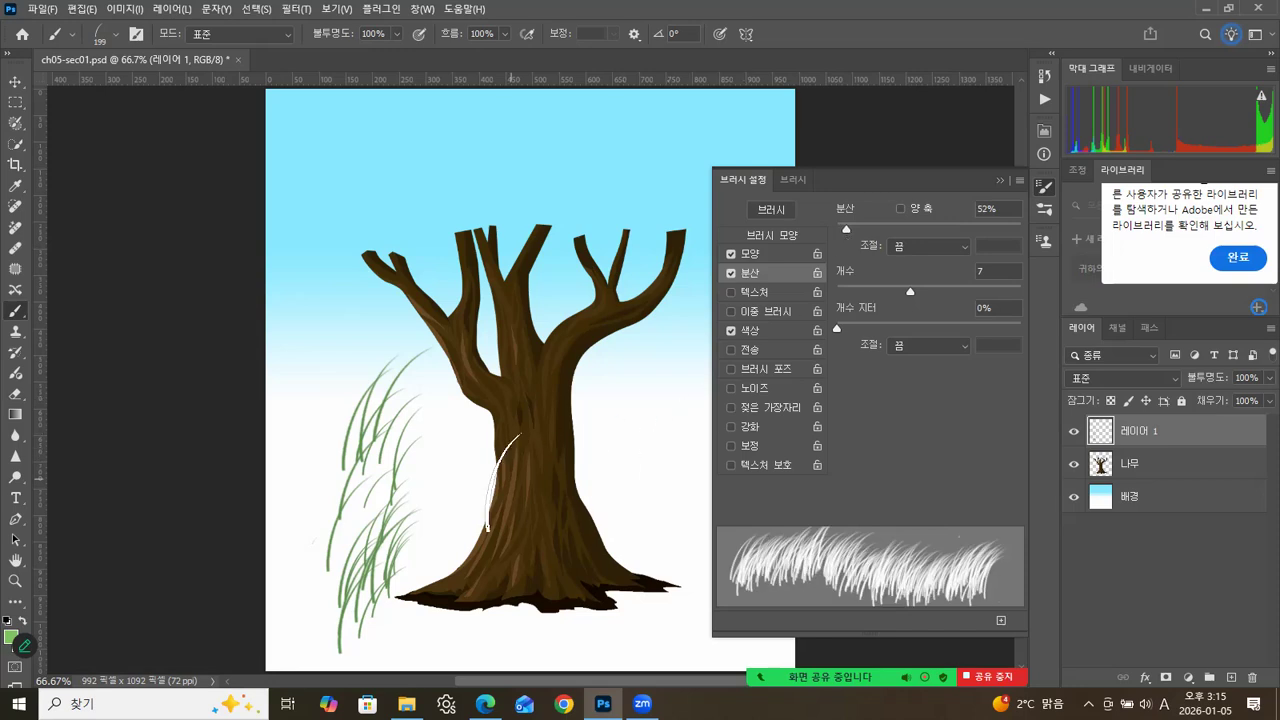
pyautogui.moveTo(320, 520); pyautogui.dragTo(415, 525)
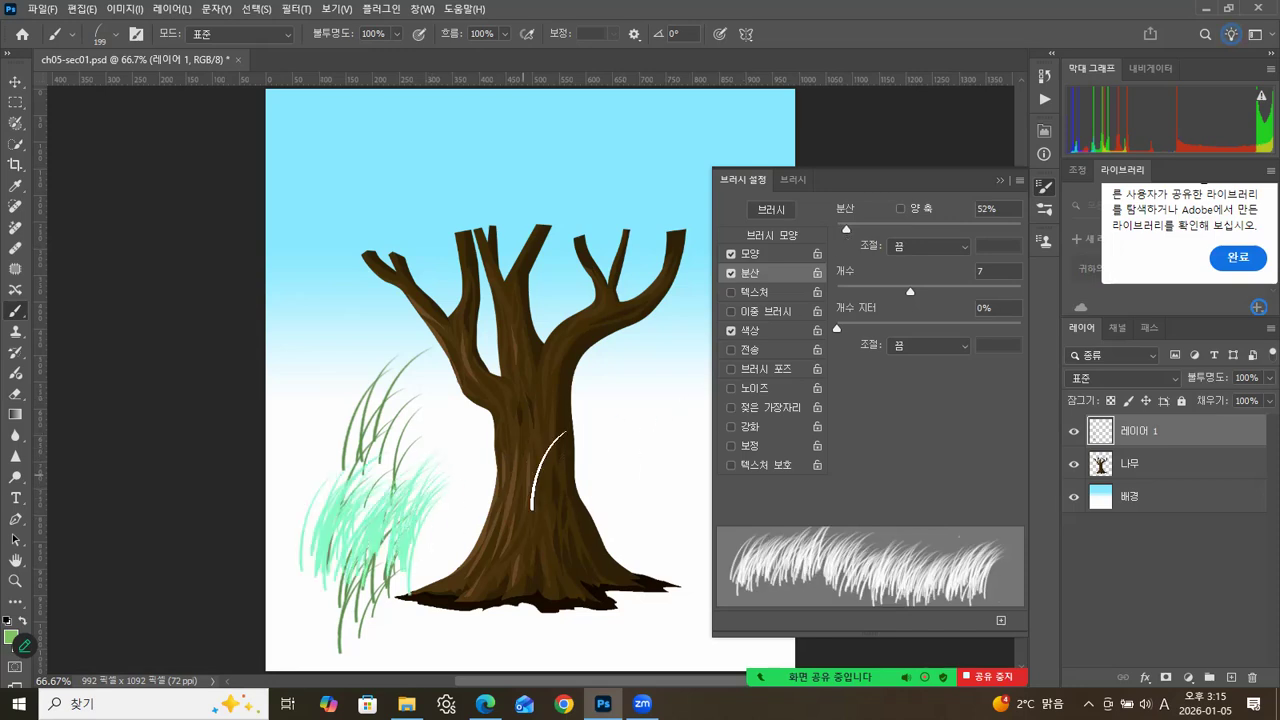
# Lower the foreground/background jitter to 19% and the hue jitter to 7%, painting grass toward the trunk base after each change.
pyautogui.click(761, 331)
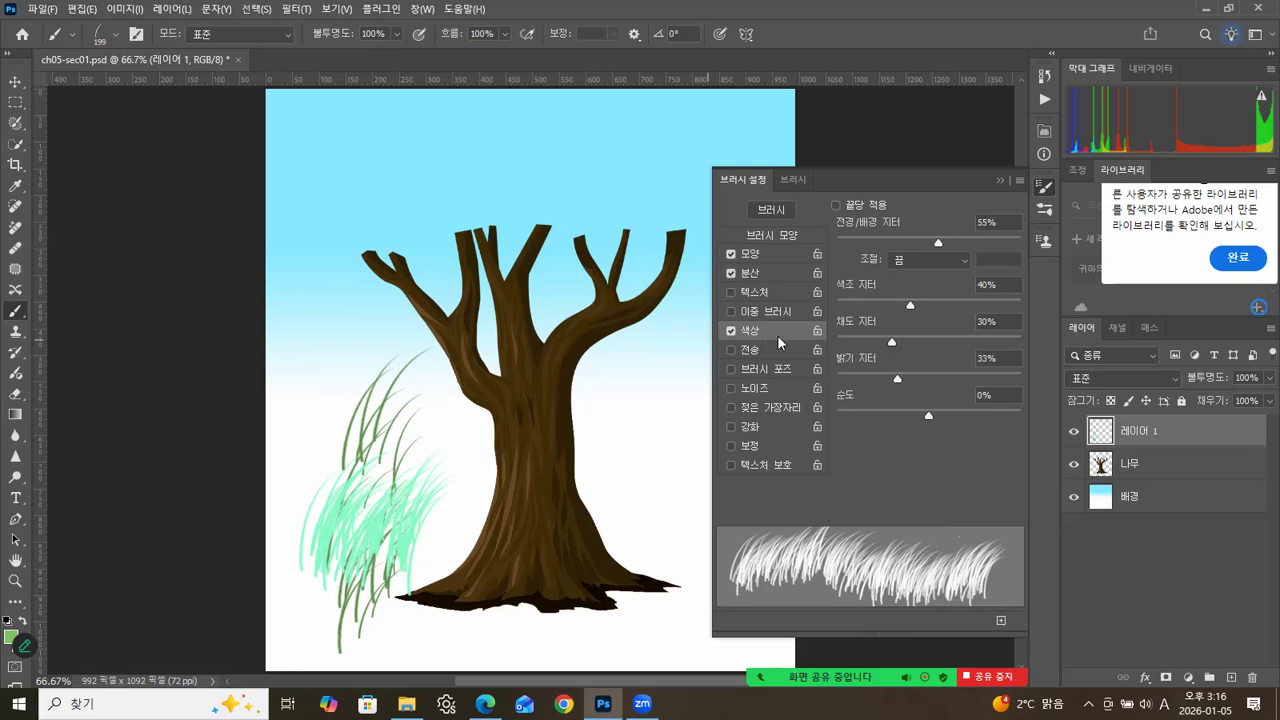
pyautogui.moveTo(893, 240); pyautogui.dragTo(861, 241)
pyautogui.moveTo(396, 520); pyautogui.dragTo(471, 524)
pyautogui.moveTo(352, 536); pyautogui.dragTo(336, 537)
pyautogui.moveTo(392, 530)
pyautogui.mouseDown()
pyautogui.moveTo(410, 528)
pyautogui.moveTo(390, 542)
pyautogui.moveTo(492, 522)
pyautogui.mouseUp()
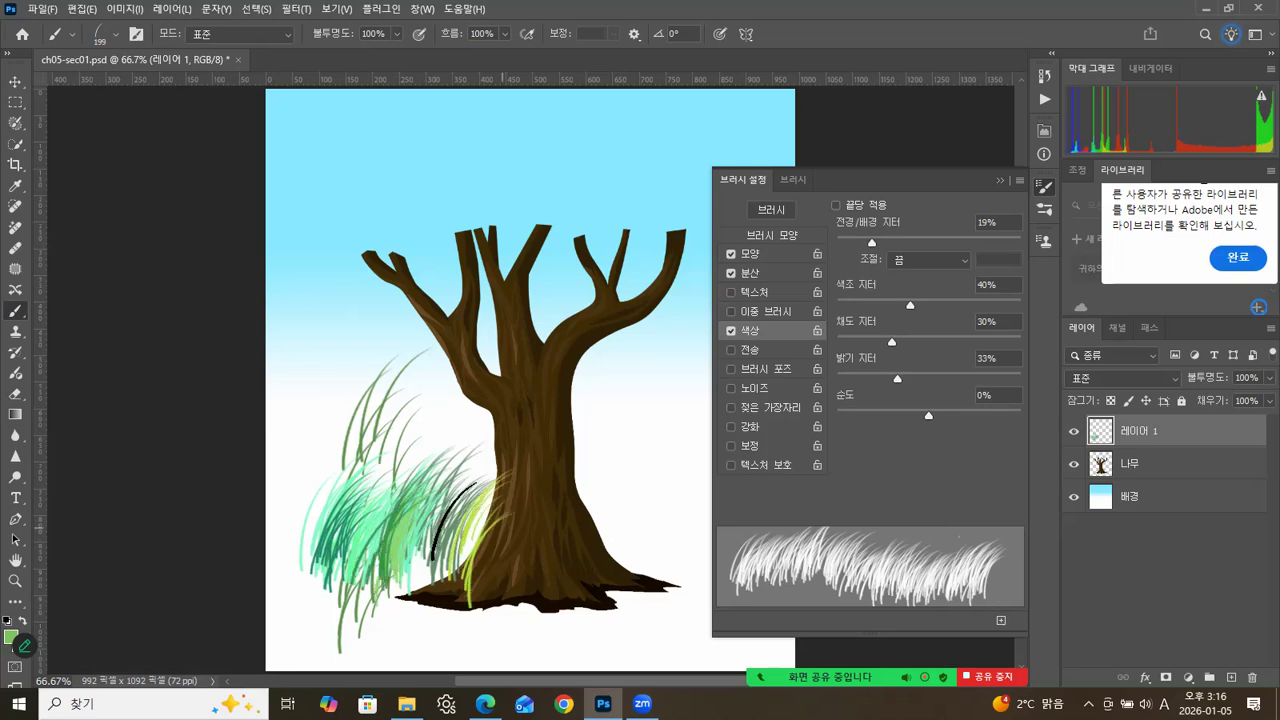
pyautogui.moveTo(909, 306); pyautogui.dragTo(848, 307)
pyautogui.moveTo(455, 525)
pyautogui.mouseDown()
pyautogui.moveTo(507, 535)
pyautogui.moveTo(457, 549)
pyautogui.moveTo(540, 550)
pyautogui.mouseUp()
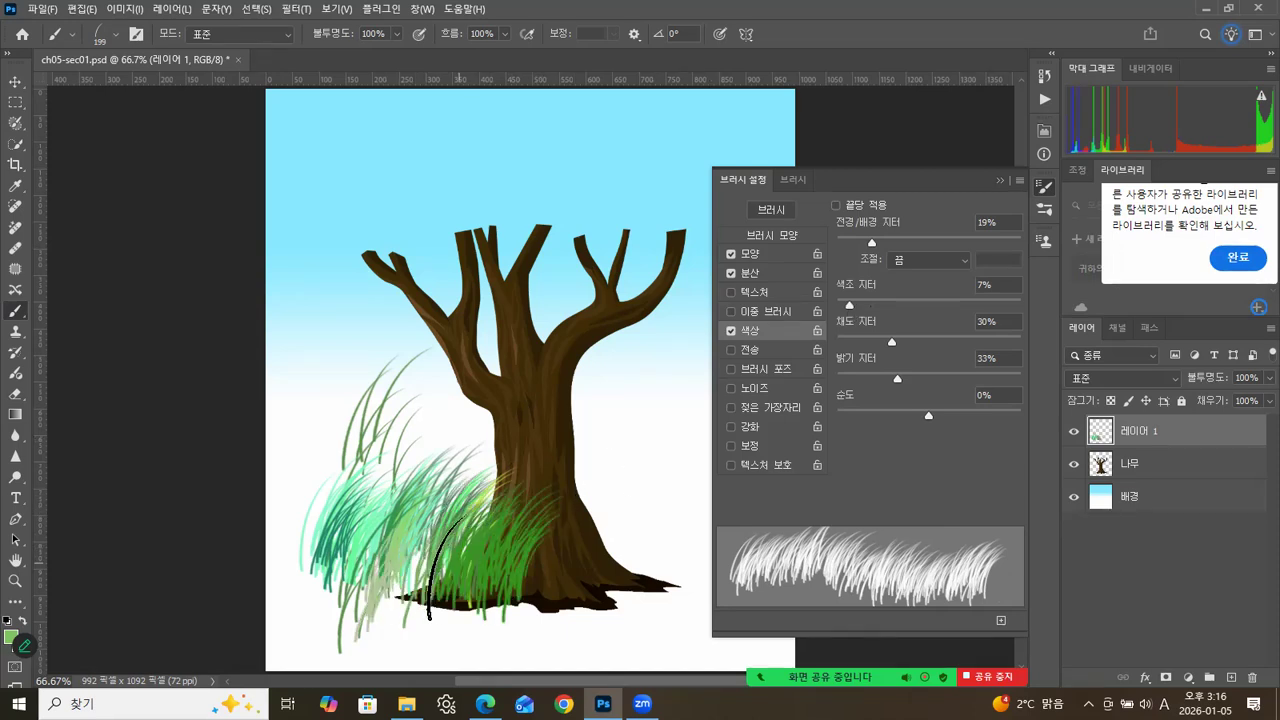
# Set the size jitter to 40% and paint grass strokes over the left side of the trunk base.
pyautogui.click(779, 252)
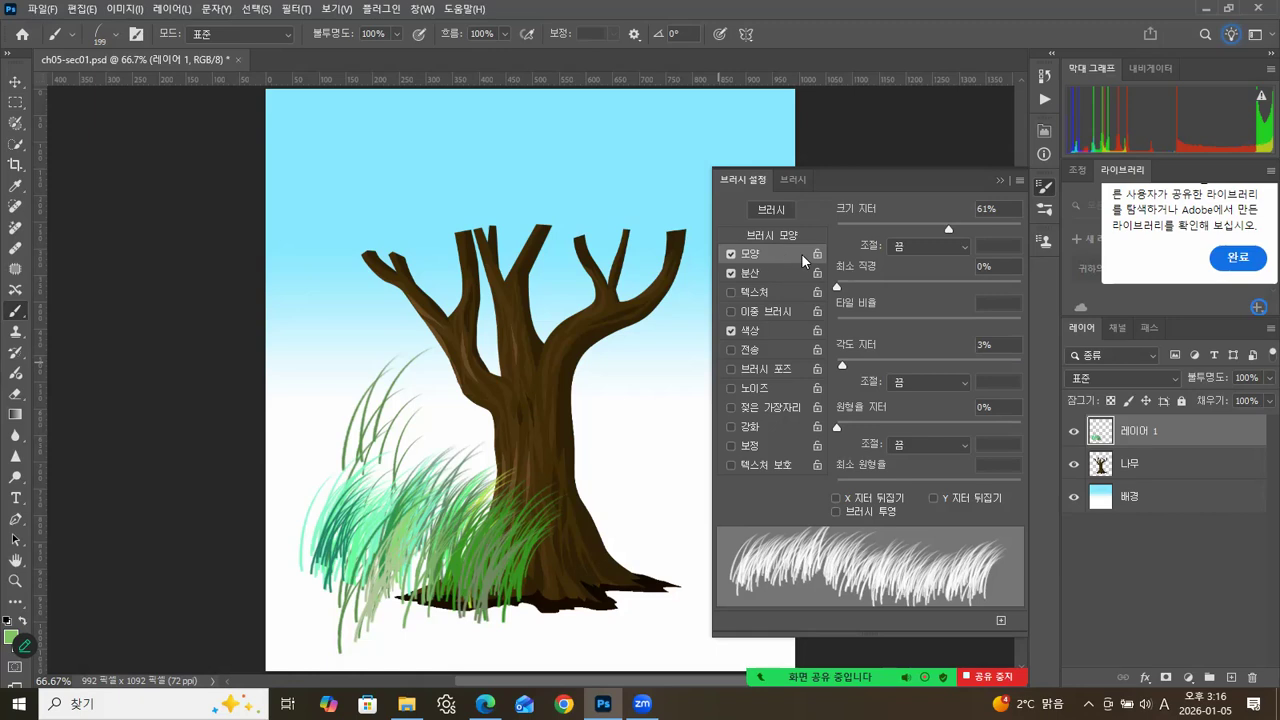
pyautogui.moveTo(937, 227); pyautogui.dragTo(912, 228)
pyautogui.moveTo(420, 590); pyautogui.dragTo(445, 525)
pyautogui.moveTo(470, 600)
pyautogui.mouseDown()
pyautogui.moveTo(530, 560)
pyautogui.moveTo(540, 515)
pyautogui.mouseUp()
pyautogui.moveTo(415, 630)
pyautogui.mouseDown()
pyautogui.moveTo(470, 525)
pyautogui.moveTo(480, 530)
pyautogui.mouseUp()
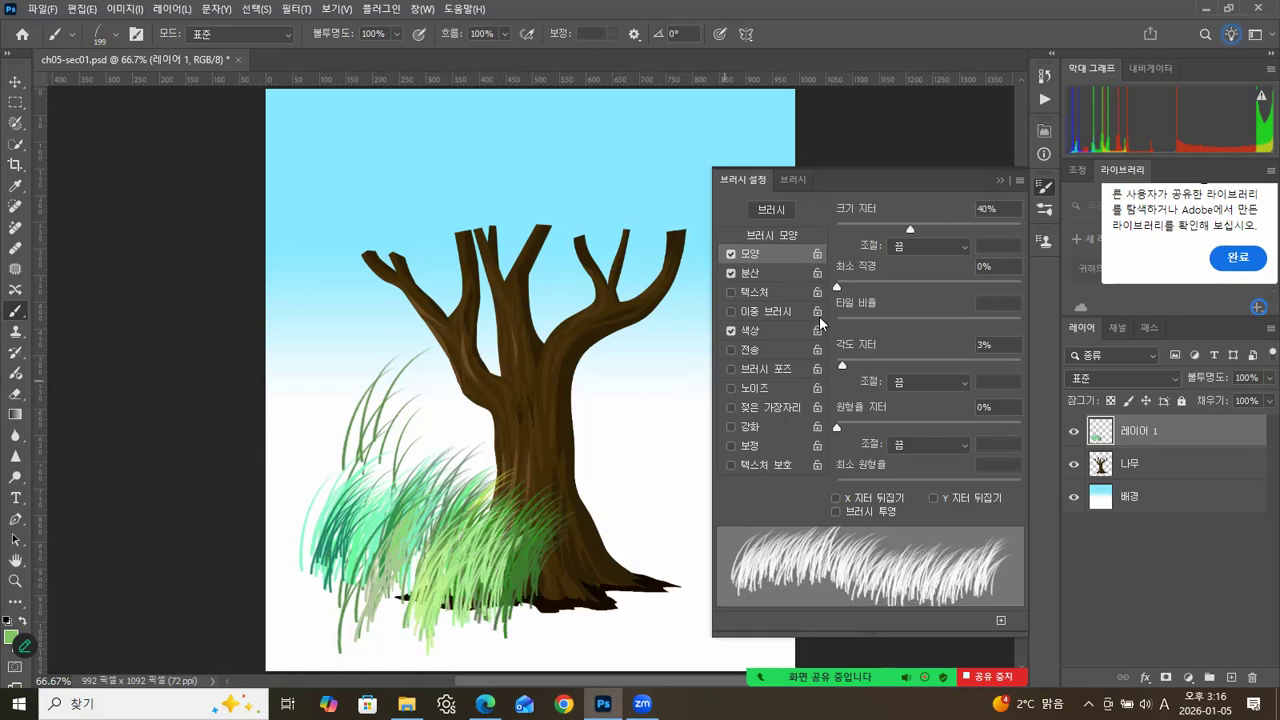
# Reduce the size jitter to 16% and extend the grass across the right side of the trunk base.
pyautogui.moveTo(909, 229); pyautogui.dragTo(866, 229)
pyautogui.moveTo(530, 595); pyautogui.dragTo(560, 505)
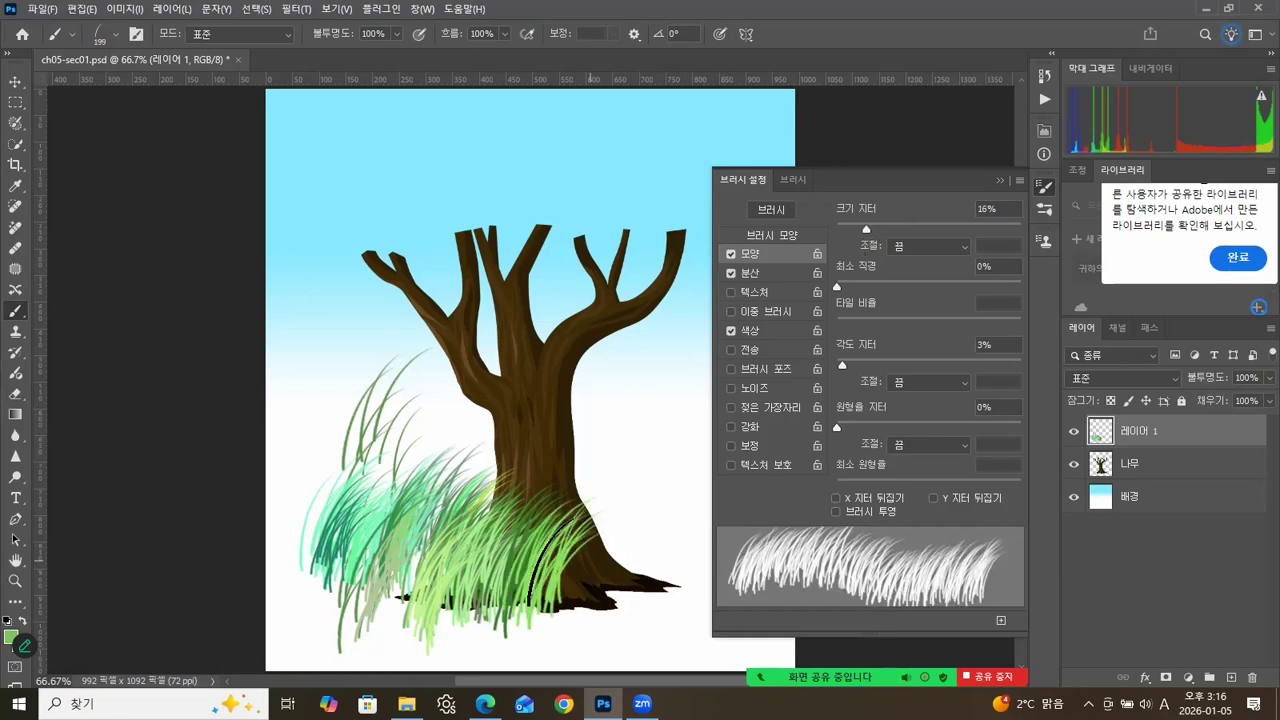
pyautogui.moveTo(557, 563); pyautogui.dragTo(611, 561)
pyautogui.moveTo(497, 569)
pyautogui.mouseDown()
pyautogui.moveTo(663, 522)
pyautogui.moveTo(700, 460)
pyautogui.moveTo(580, 532)
pyautogui.moveTo(565, 572)
pyautogui.moveTo(650, 555)
pyautogui.mouseUp()
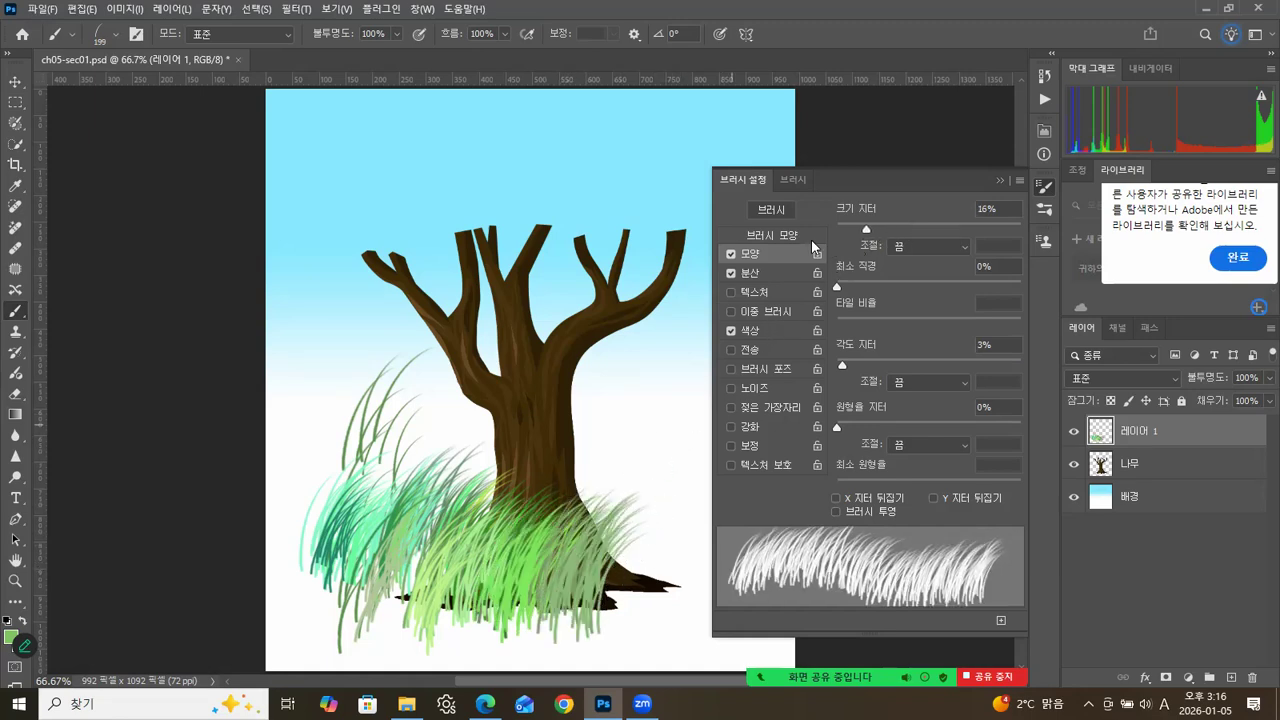
# Apply the colour dynamics per tip, cover the whole lower part of the canvas with grass and close the brush settings.
pyautogui.click(750, 330)
pyautogui.moveTo(646, 563)
pyautogui.mouseDown()
pyautogui.moveTo(582, 588)
pyautogui.moveTo(619, 588)
pyautogui.moveTo(493, 592)
pyautogui.mouseUp()
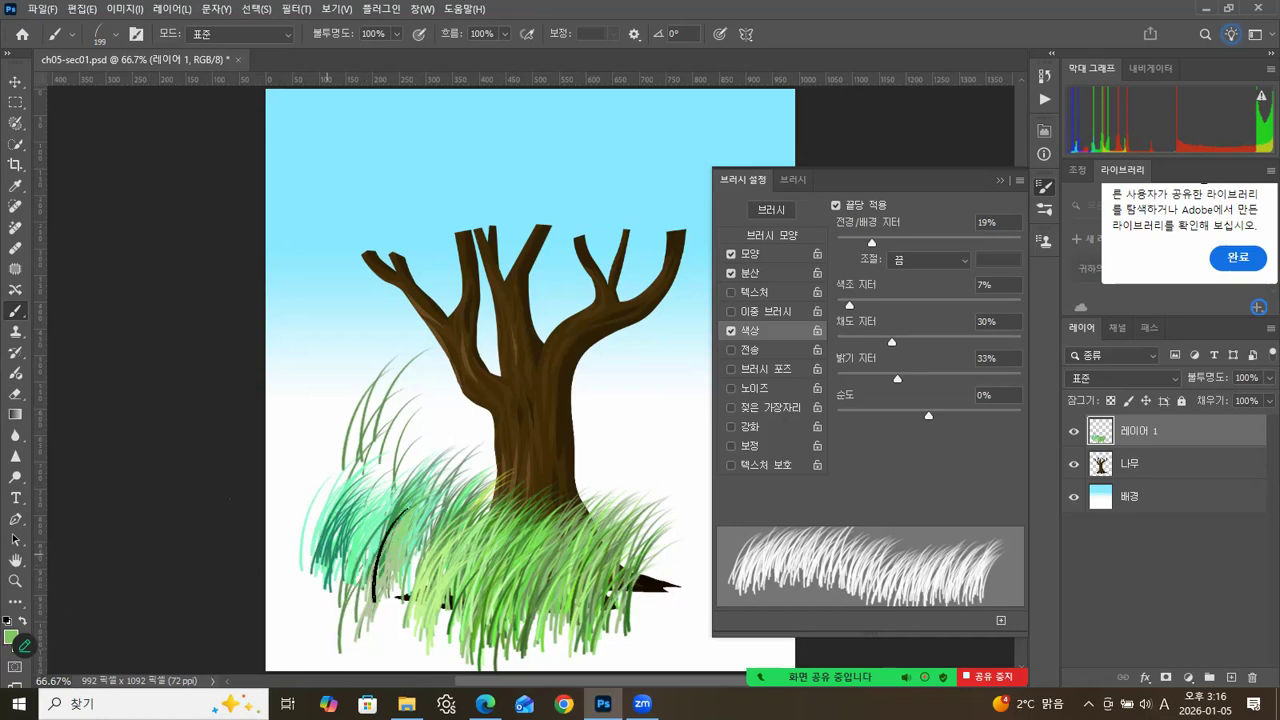
pyautogui.moveTo(390, 555); pyautogui.dragTo(291, 552)
pyautogui.moveTo(373, 543)
pyautogui.mouseDown()
pyautogui.moveTo(428, 530)
pyautogui.moveTo(483, 540)
pyautogui.moveTo(460, 559)
pyautogui.moveTo(473, 565)
pyautogui.moveTo(591, 555)
pyautogui.moveTo(445, 577)
pyautogui.moveTo(681, 557)
pyautogui.moveTo(620, 560)
pyautogui.mouseUp()
pyautogui.moveTo(394, 510)
pyautogui.mouseDown()
pyautogui.moveTo(326, 487)
pyautogui.moveTo(511, 473)
pyautogui.moveTo(421, 487)
pyautogui.moveTo(436, 482)
pyautogui.moveTo(344, 449)
pyautogui.moveTo(486, 457)
pyautogui.moveTo(343, 462)
pyautogui.mouseUp()
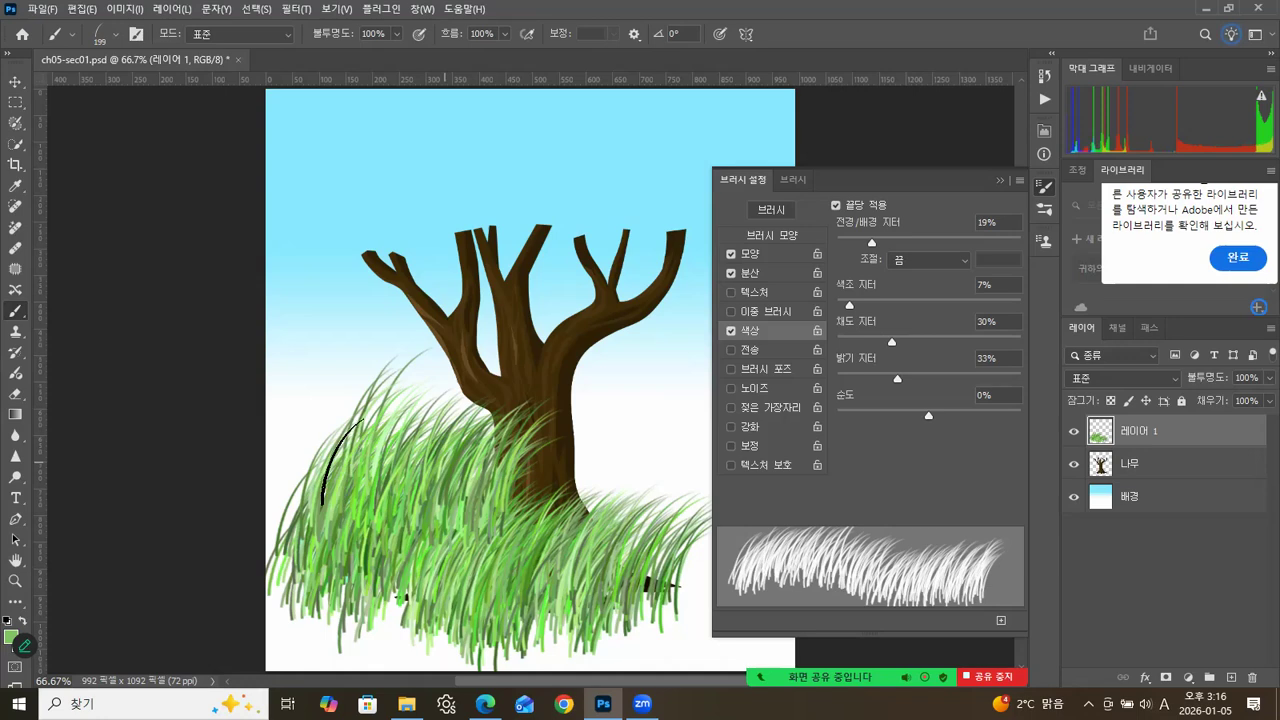
pyautogui.moveTo(573, 495)
pyautogui.mouseDown()
pyautogui.moveTo(625, 470)
pyautogui.moveTo(562, 457)
pyautogui.moveTo(583, 468)
pyautogui.moveTo(516, 467)
pyautogui.moveTo(575, 514)
pyautogui.moveTo(450, 537)
pyautogui.moveTo(300, 612)
pyautogui.moveTo(338, 632)
pyautogui.moveTo(578, 590)
pyautogui.mouseUp()
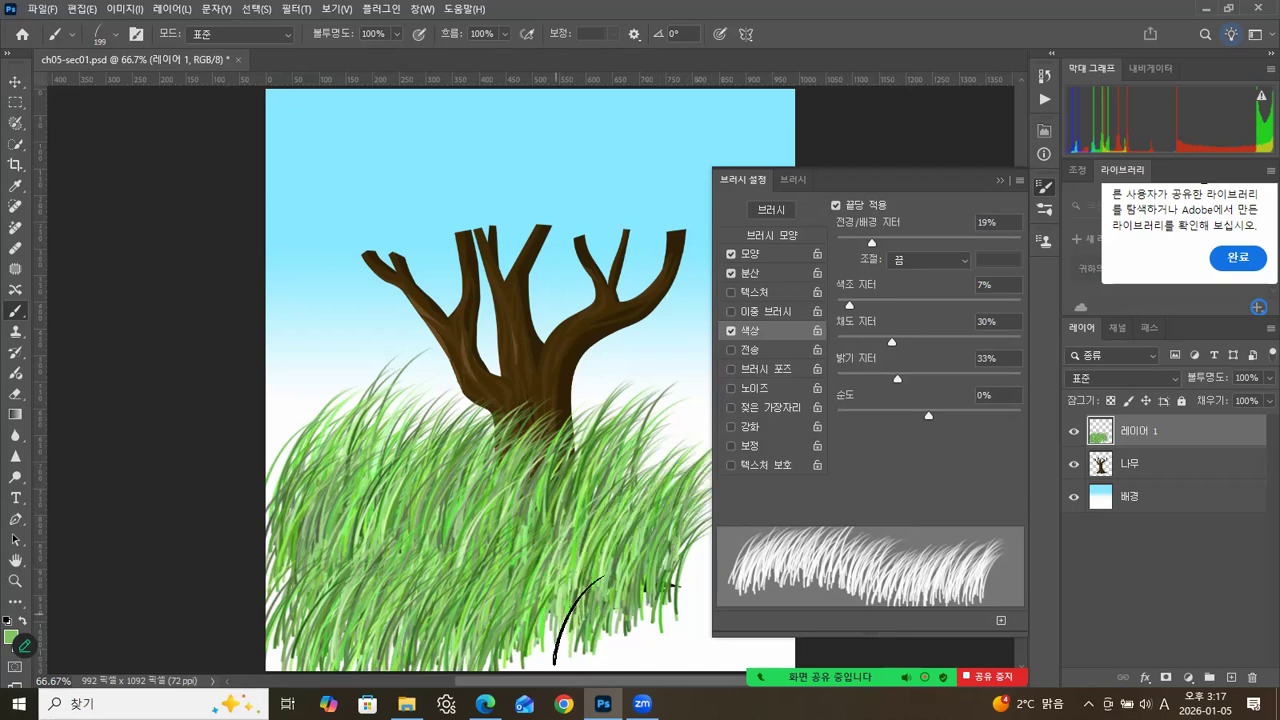
pyautogui.moveTo(675, 620)
pyautogui.mouseDown()
pyautogui.moveTo(456, 650)
pyautogui.moveTo(777, 631)
pyautogui.moveTo(800, 617)
pyautogui.moveTo(791, 555)
pyautogui.mouseUp()
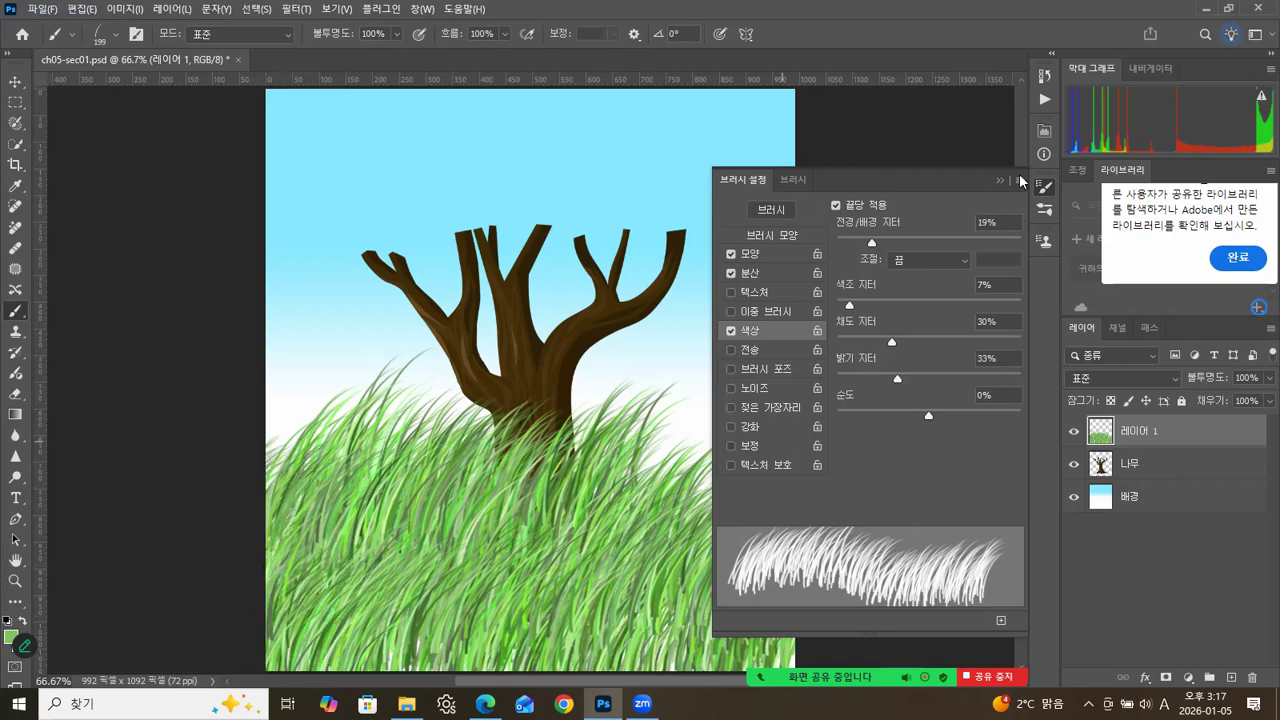
pyautogui.click(1000, 179)
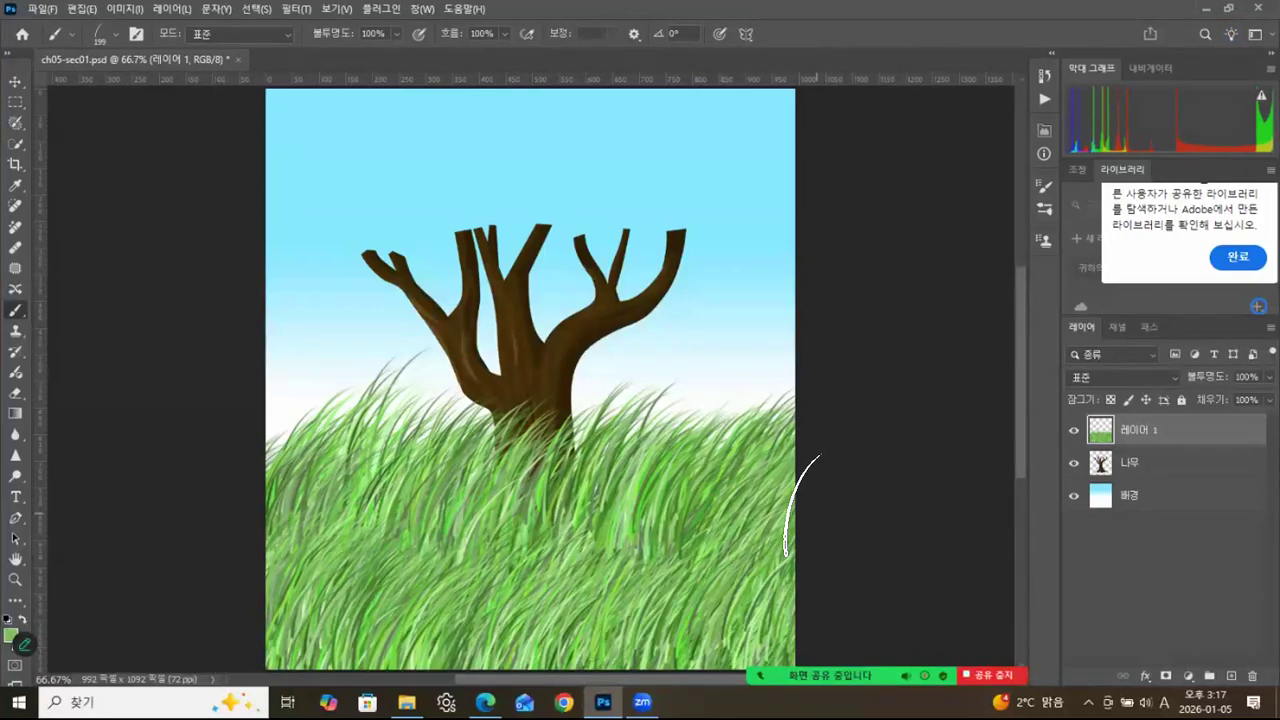
# Place the grass layer below the tree layer and move the grass slightly down on the canvas.
pyautogui.moveTo(1168, 441); pyautogui.dragTo(1165, 478)
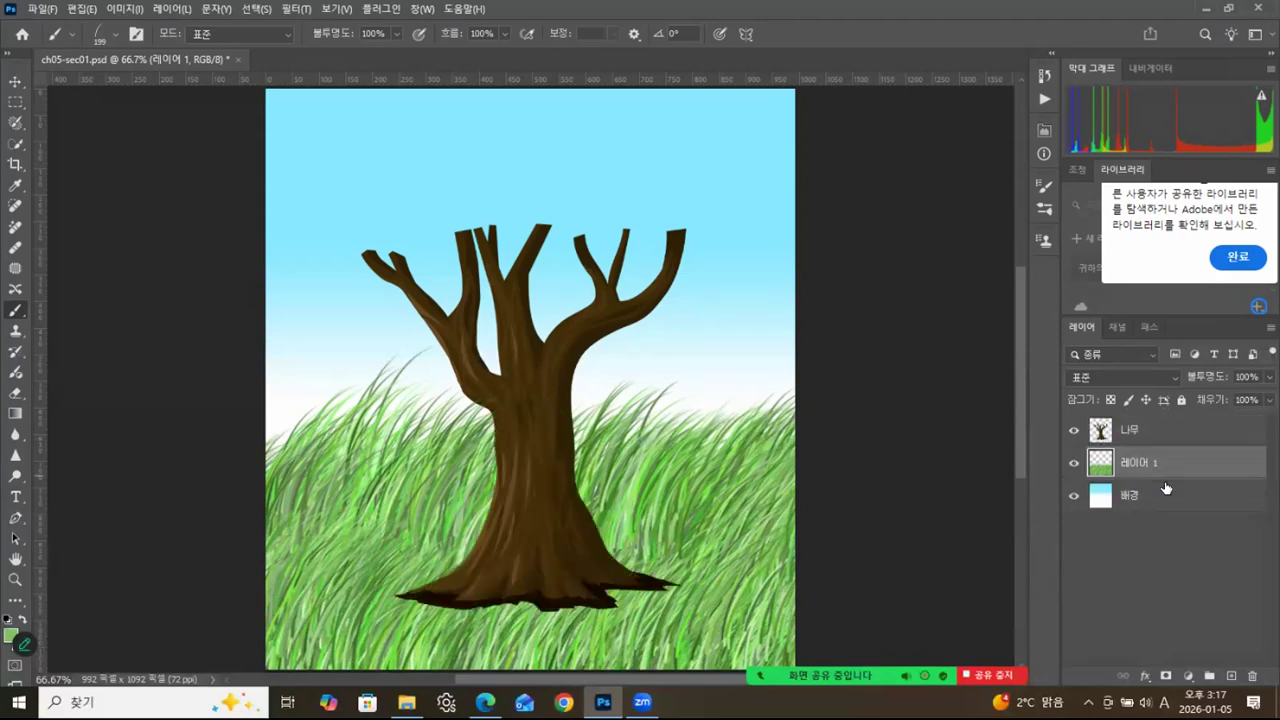
pyautogui.press('v')
pyautogui.moveTo(686, 489); pyautogui.dragTo(693, 561)
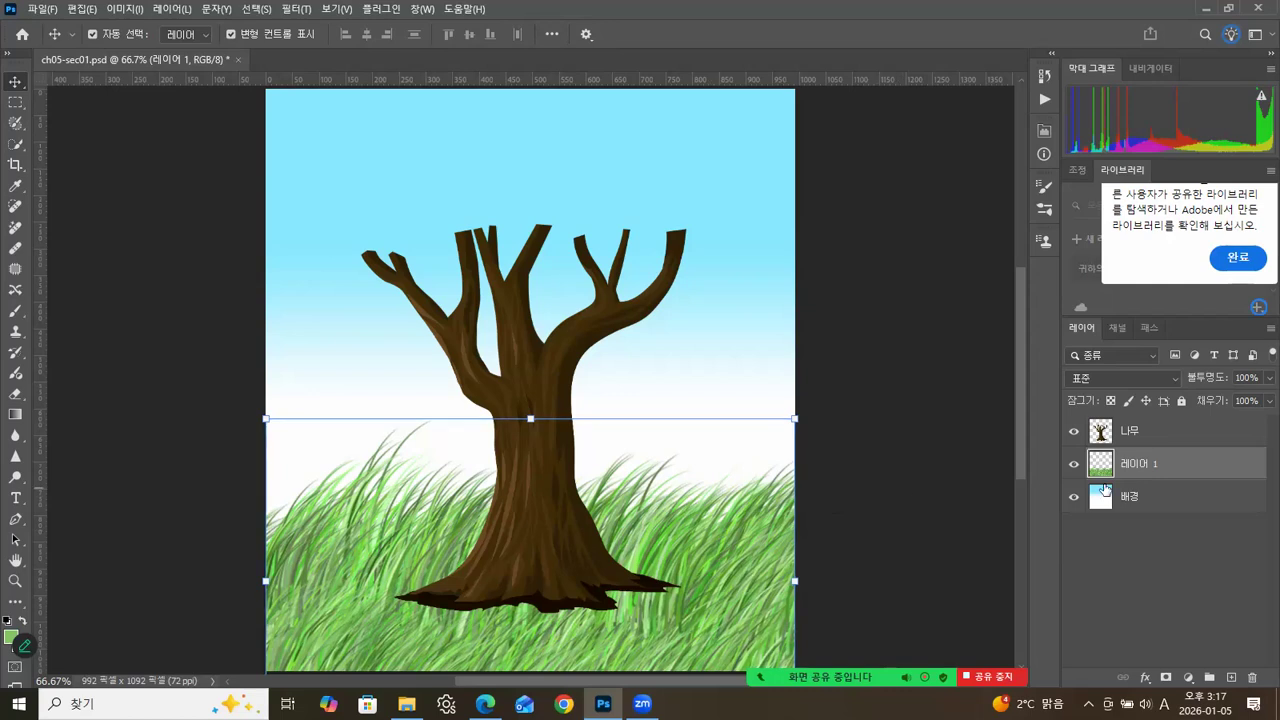
# Add a new layer above the tree layer and set the grass brush size to 133 px.
pyautogui.click(1150, 432)
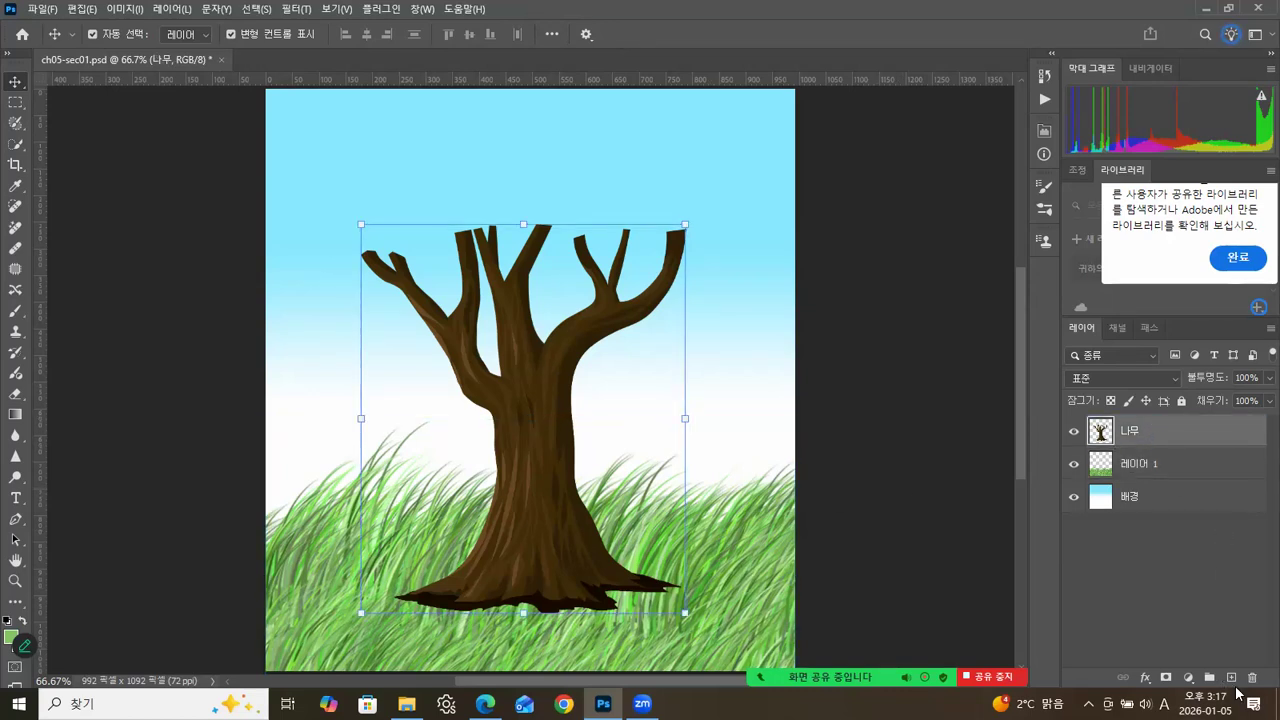
pyautogui.click(1231, 677)
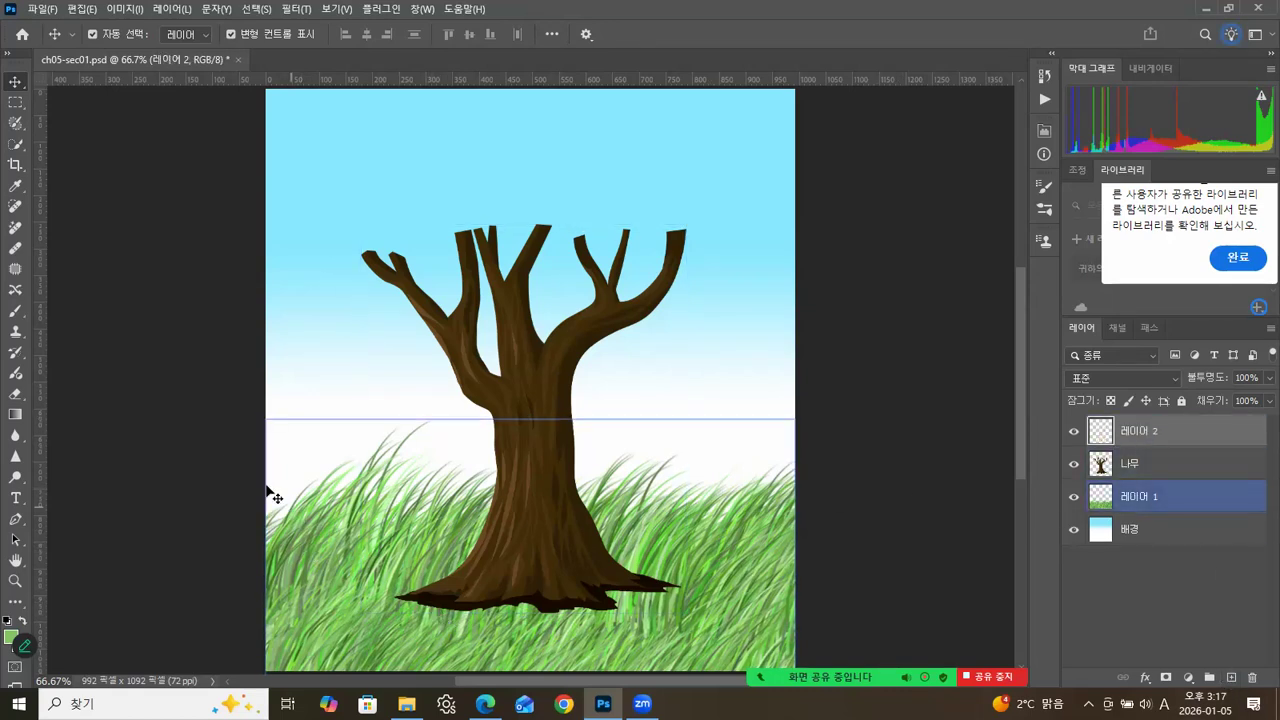
pyautogui.click(20, 313)
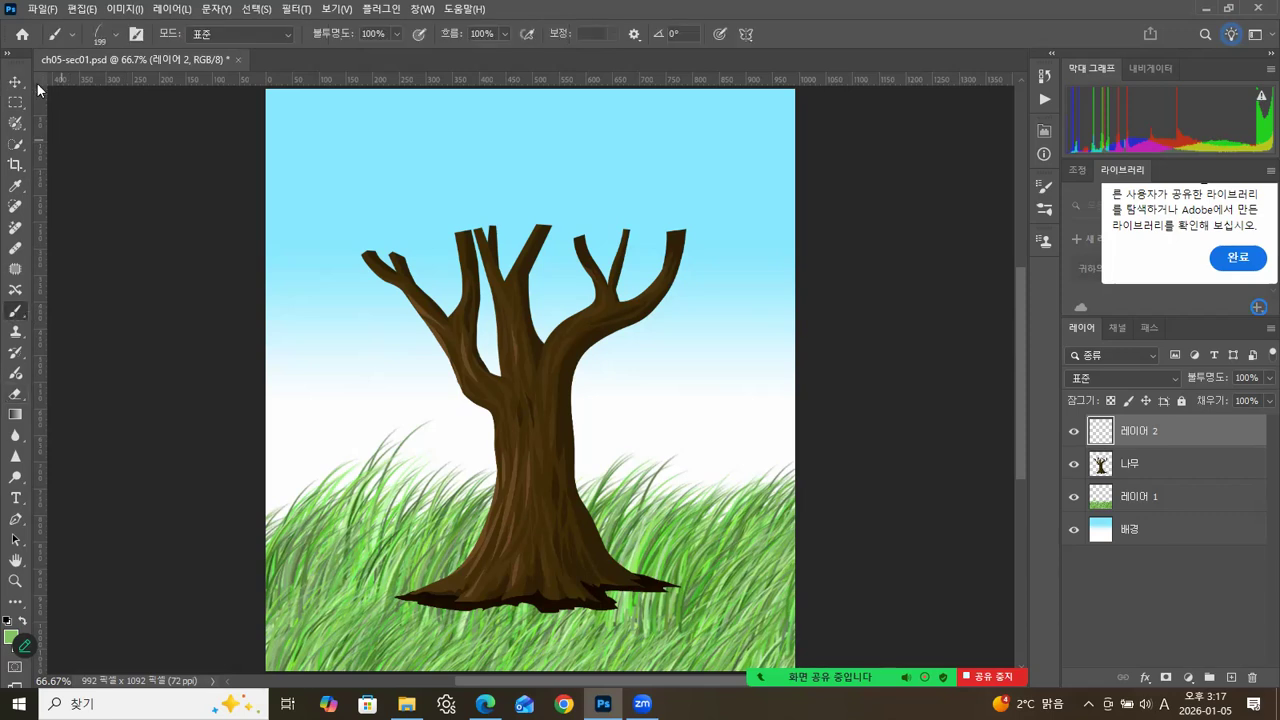
pyautogui.click(112, 34)
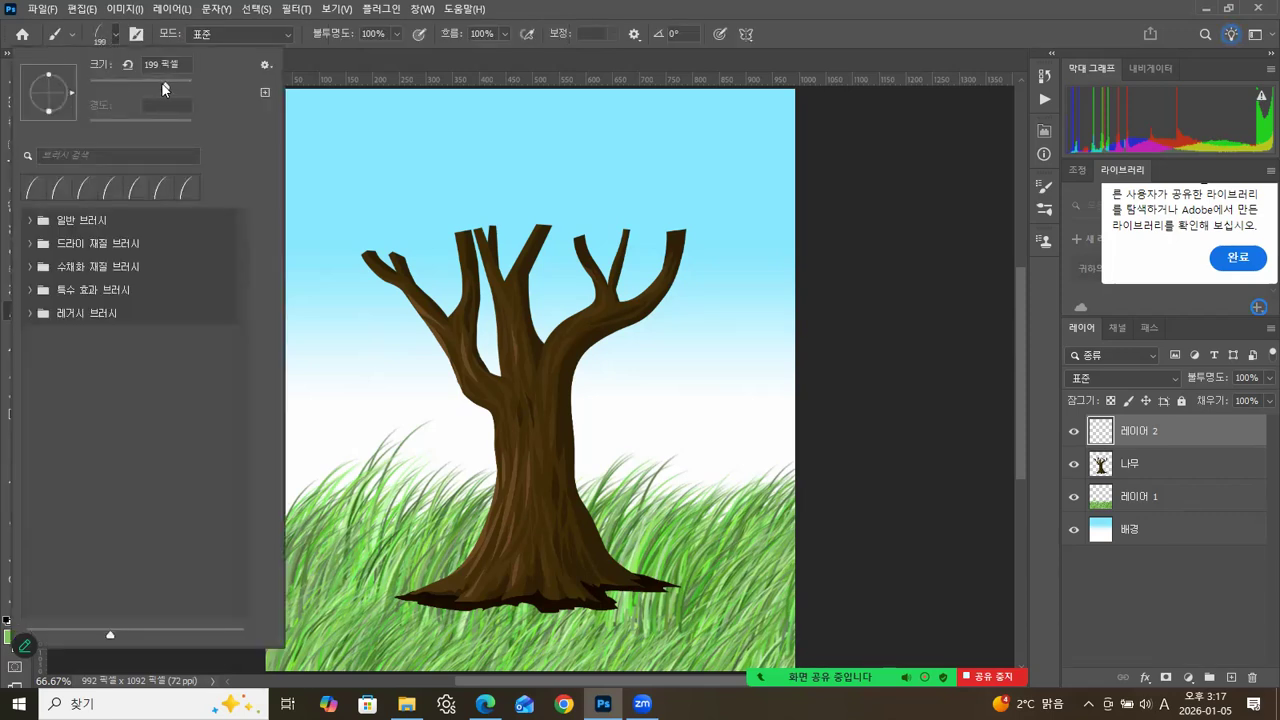
pyautogui.moveTo(150, 86); pyautogui.dragTo(149, 86)
# Paint shorter grass over the tree roots and the ground in front of them on the new layer, finishing with the Move tool.
pyautogui.moveTo(384, 594)
pyautogui.mouseDown()
pyautogui.moveTo(456, 618)
pyautogui.moveTo(514, 605)
pyautogui.moveTo(460, 620)
pyautogui.moveTo(492, 630)
pyautogui.moveTo(552, 617)
pyautogui.moveTo(579, 630)
pyautogui.moveTo(644, 592)
pyautogui.moveTo(683, 590)
pyautogui.moveTo(634, 617)
pyautogui.moveTo(456, 641)
pyautogui.moveTo(470, 644)
pyautogui.moveTo(388, 614)
pyautogui.mouseUp()
pyautogui.moveTo(661, 577)
pyautogui.mouseDown()
pyautogui.moveTo(687, 578)
pyautogui.moveTo(708, 612)
pyautogui.moveTo(688, 585)
pyautogui.moveTo(690, 628)
pyautogui.mouseUp()
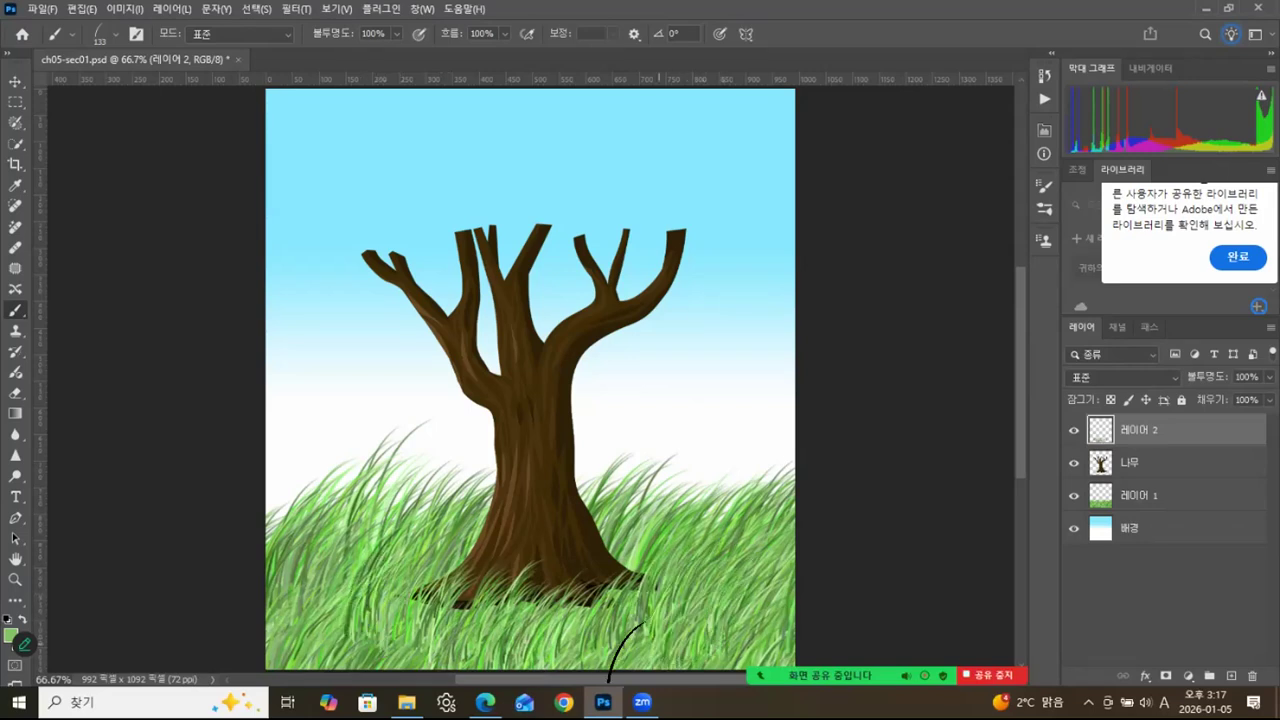
pyautogui.moveTo(528, 648)
pyautogui.mouseDown()
pyautogui.moveTo(519, 634)
pyautogui.moveTo(490, 655)
pyautogui.mouseUp()
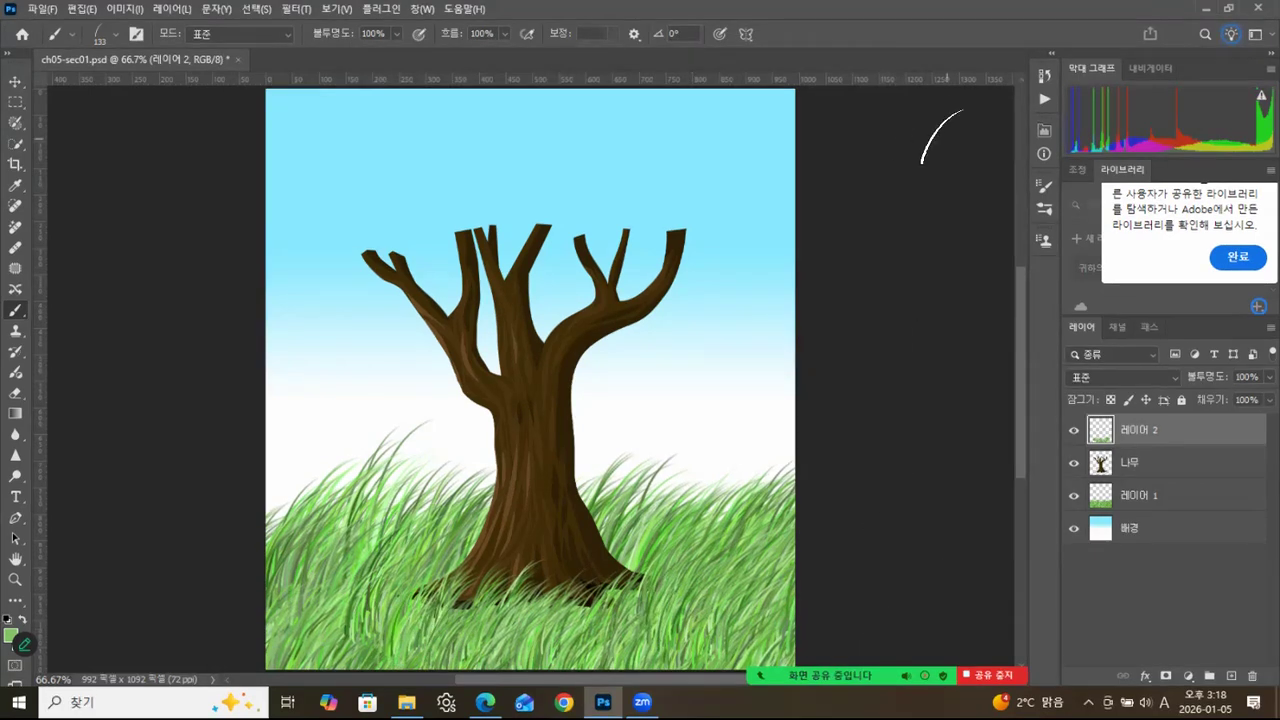
pyautogui.click(15, 81)
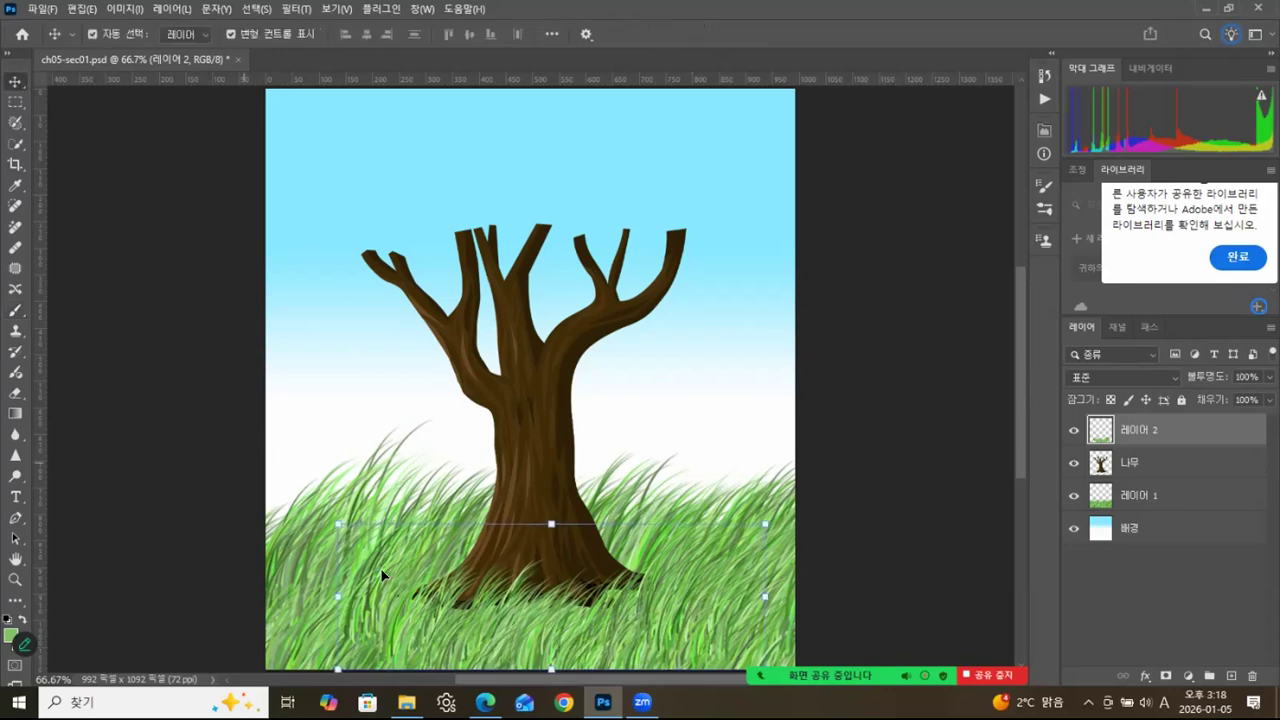
# Switch to the browser and bring the later session dates of the Adobe Photoshop course attendance list into view.
pyautogui.click(485, 702)
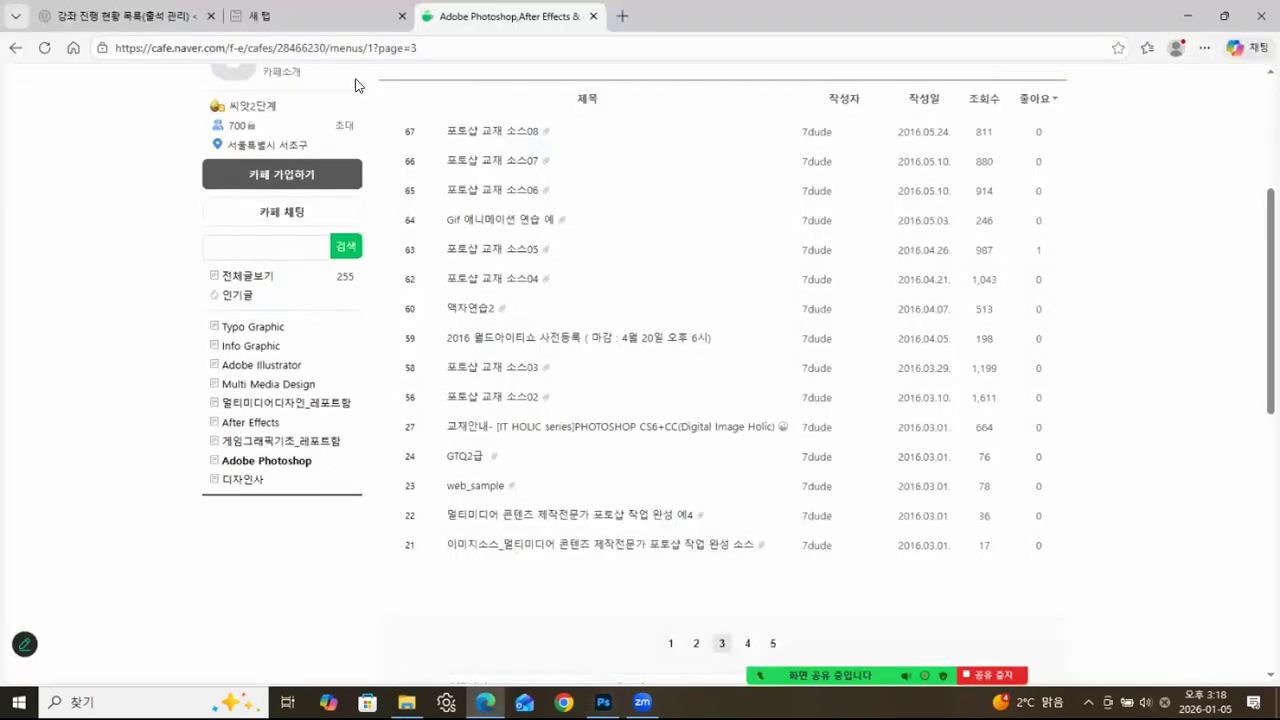
pyautogui.click(153, 18)
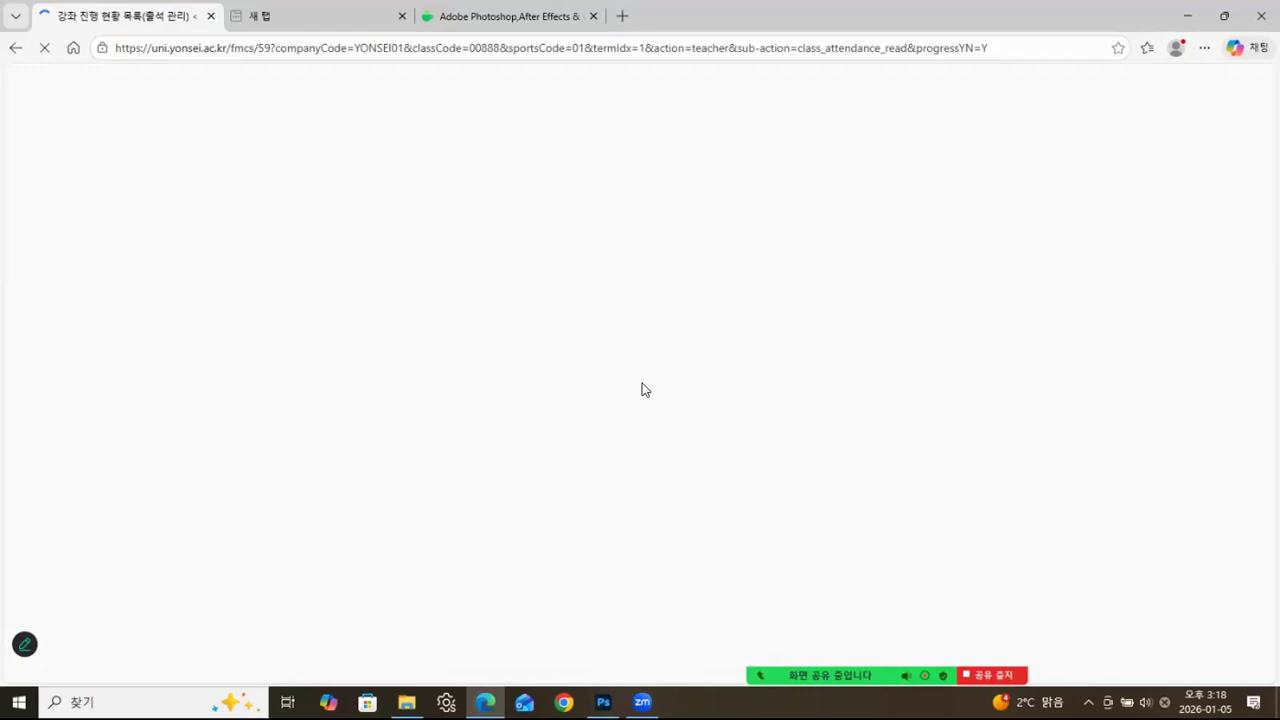
pyautogui.scroll(-5, 783, 408)
pyautogui.scroll(-1, 781, 408)
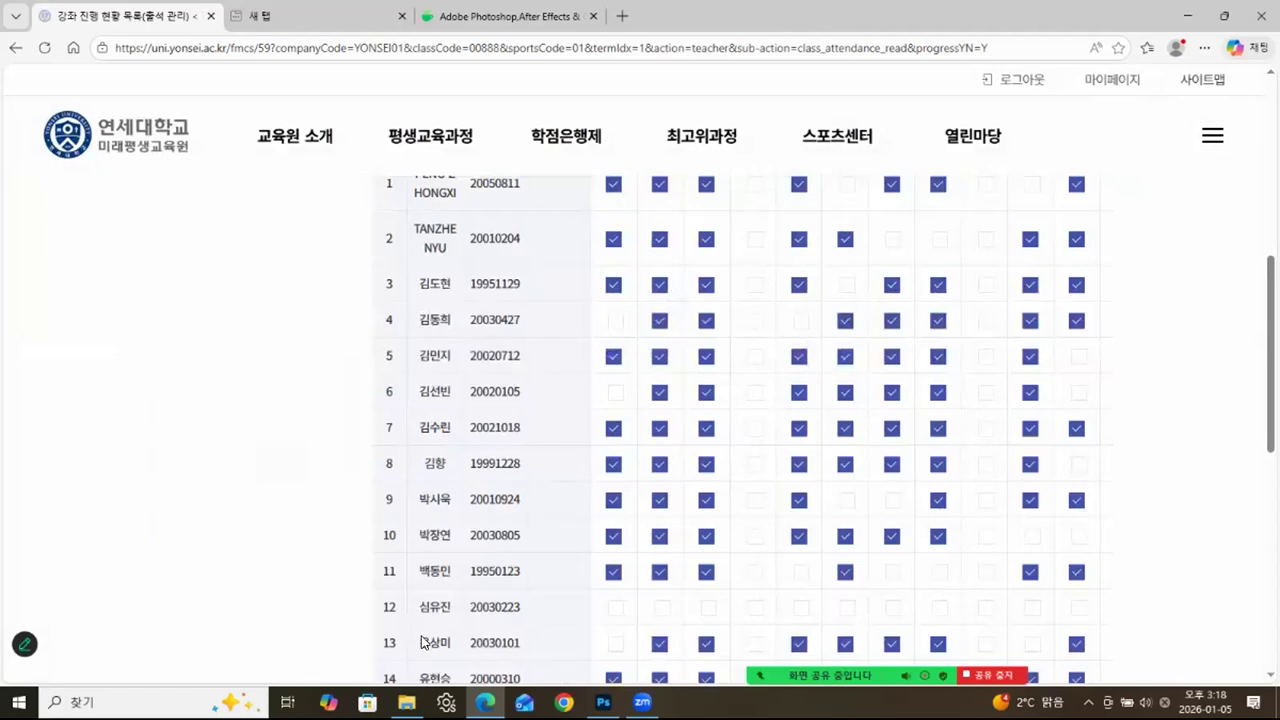
pyautogui.scroll(-3, 966, 394)
pyautogui.scroll(-3, 943, 394)
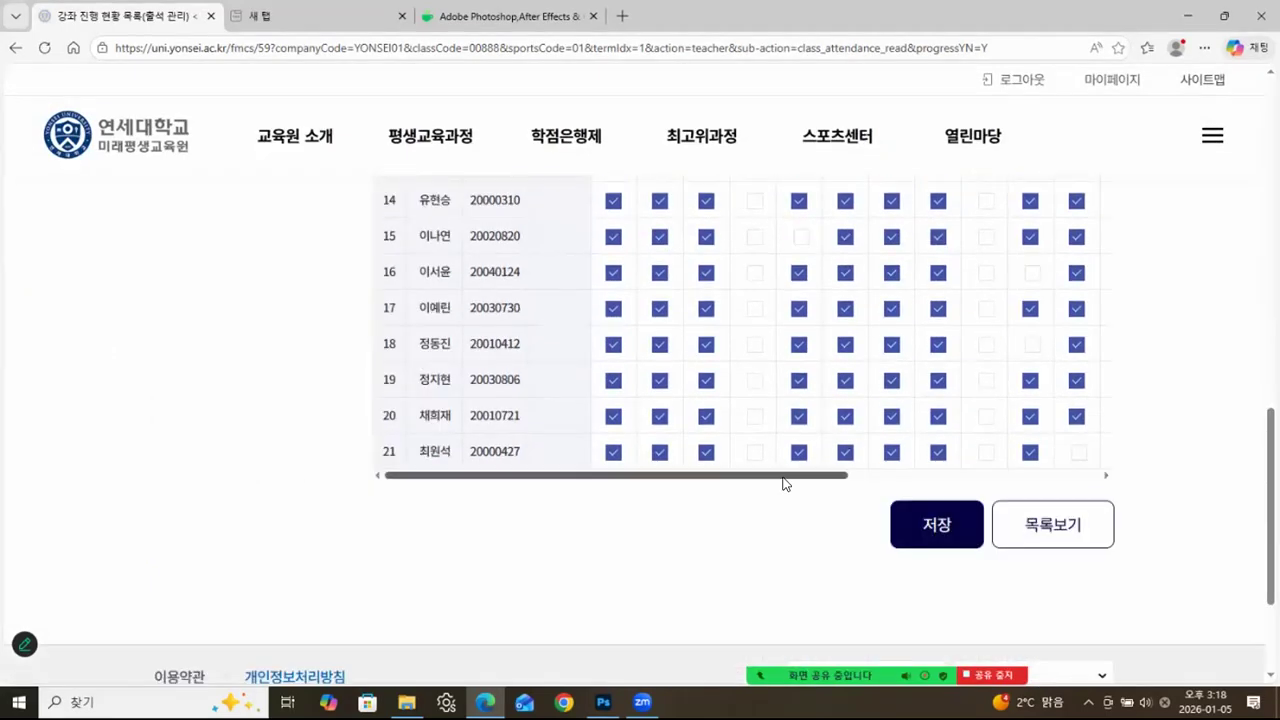
pyautogui.moveTo(850, 476); pyautogui.dragTo(868, 485)
pyautogui.scroll(3, 854, 406)
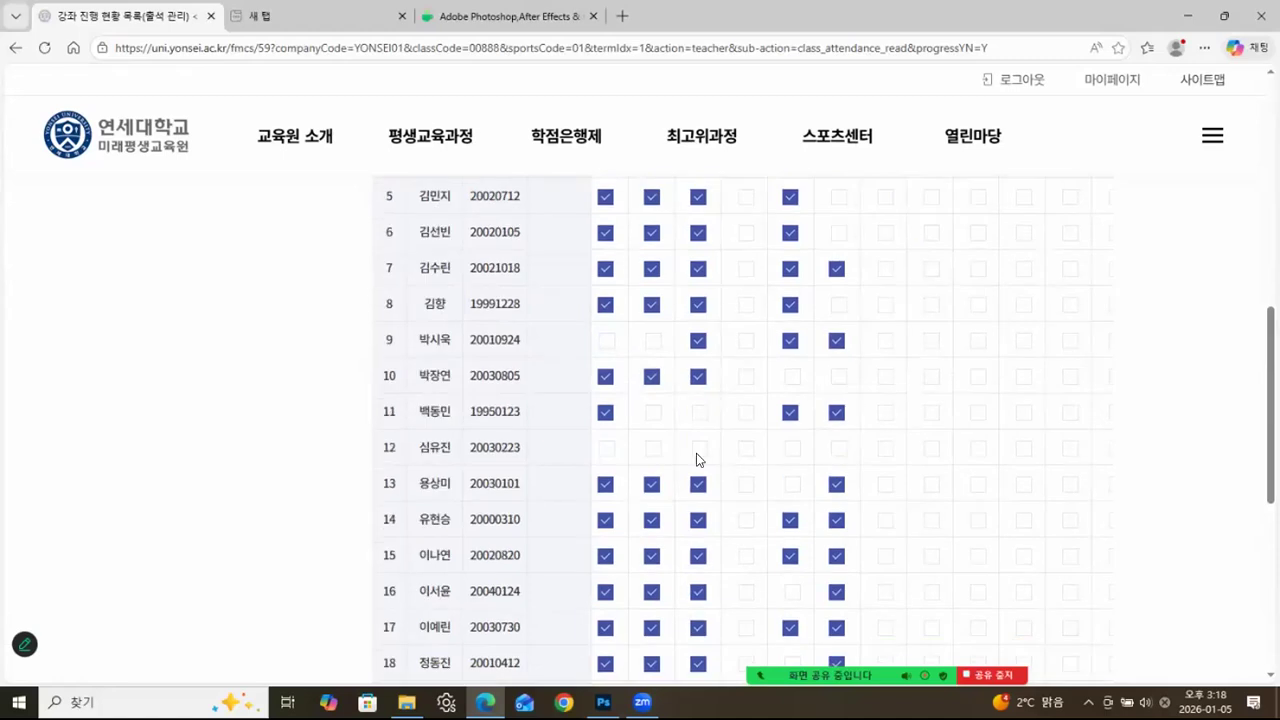
# Mark the student in row 10 as present for the latest session, save the attendance and return to Photoshop.
pyautogui.click(834, 376)
pyautogui.scroll(-5, 851, 364)
pyautogui.click(909, 373)
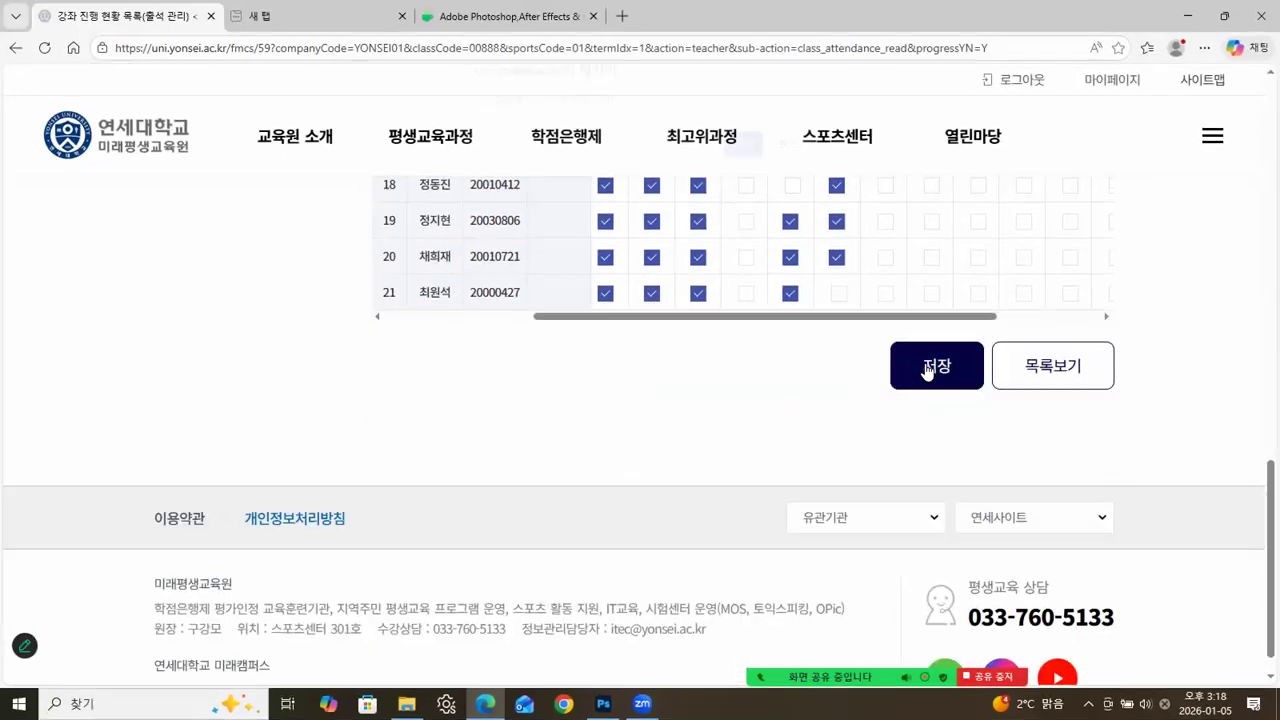
pyautogui.click(737, 157)
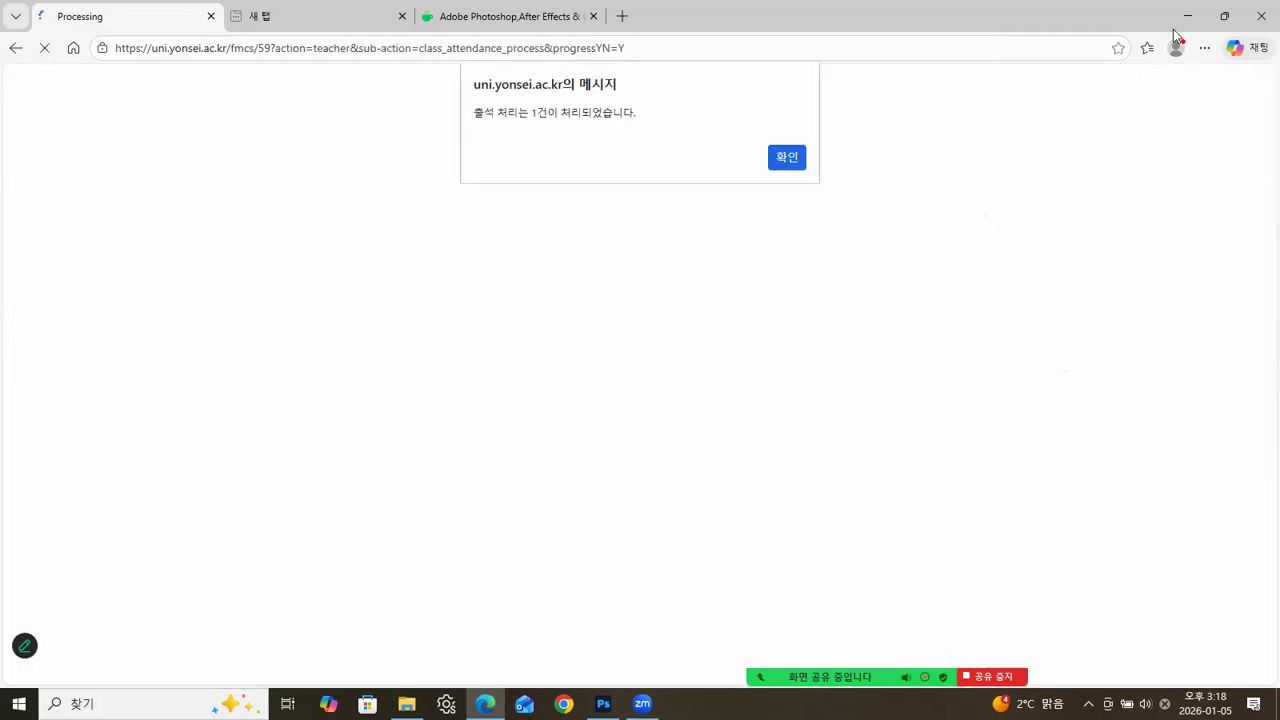
pyautogui.click(786, 163)
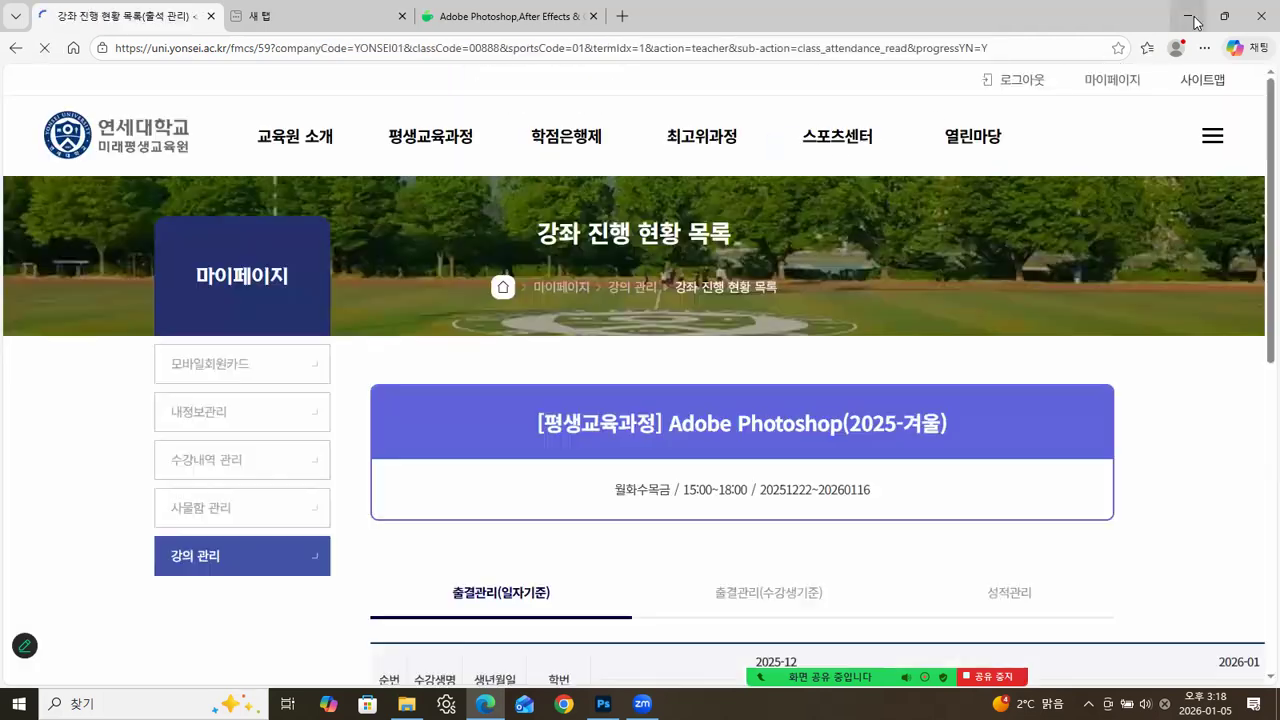
pyautogui.click(1189, 17)
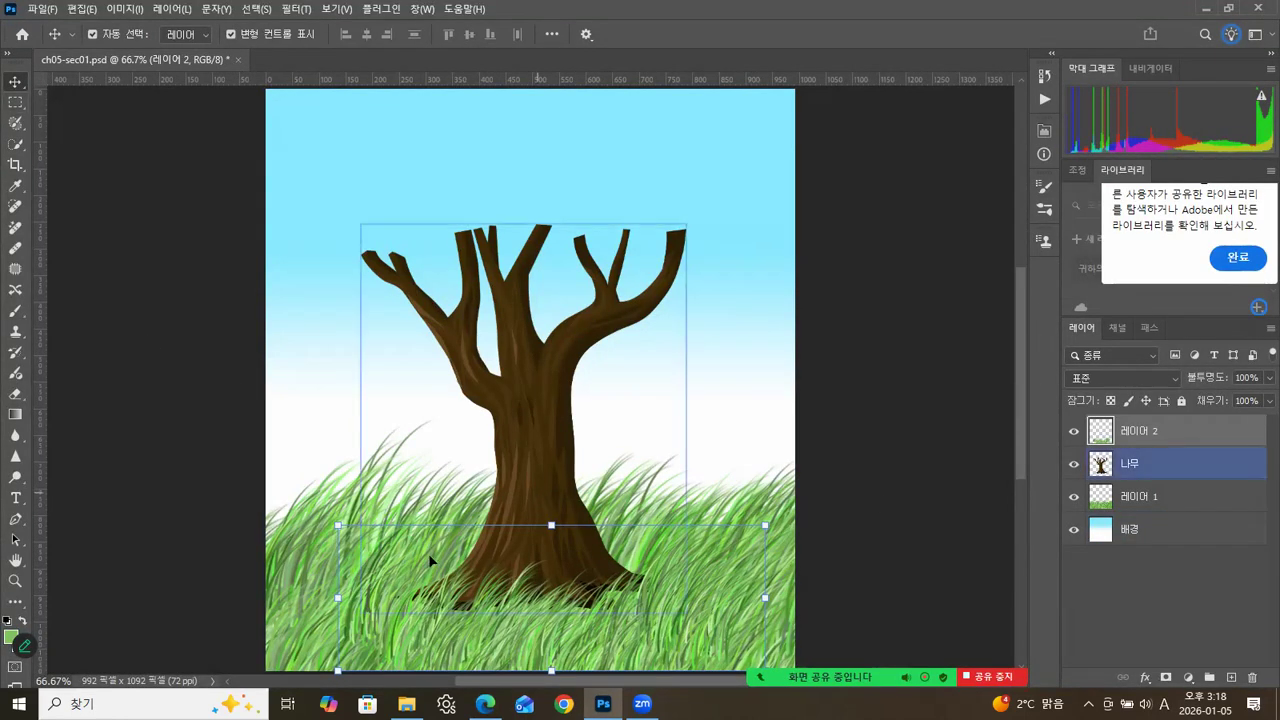
# Add a new layer directly above the 레이어 1 grass layer, below the tree layer.
pyautogui.click(868, 448)
pyautogui.click(705, 423)
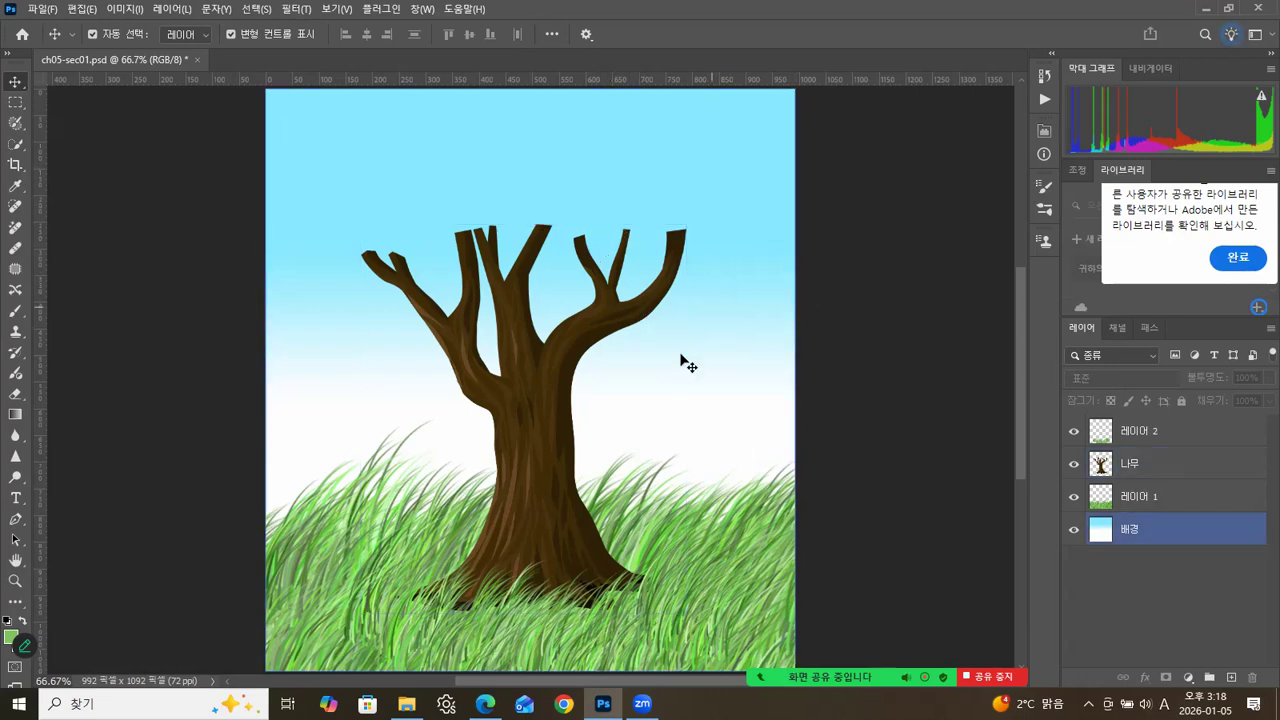
pyautogui.click(1143, 498)
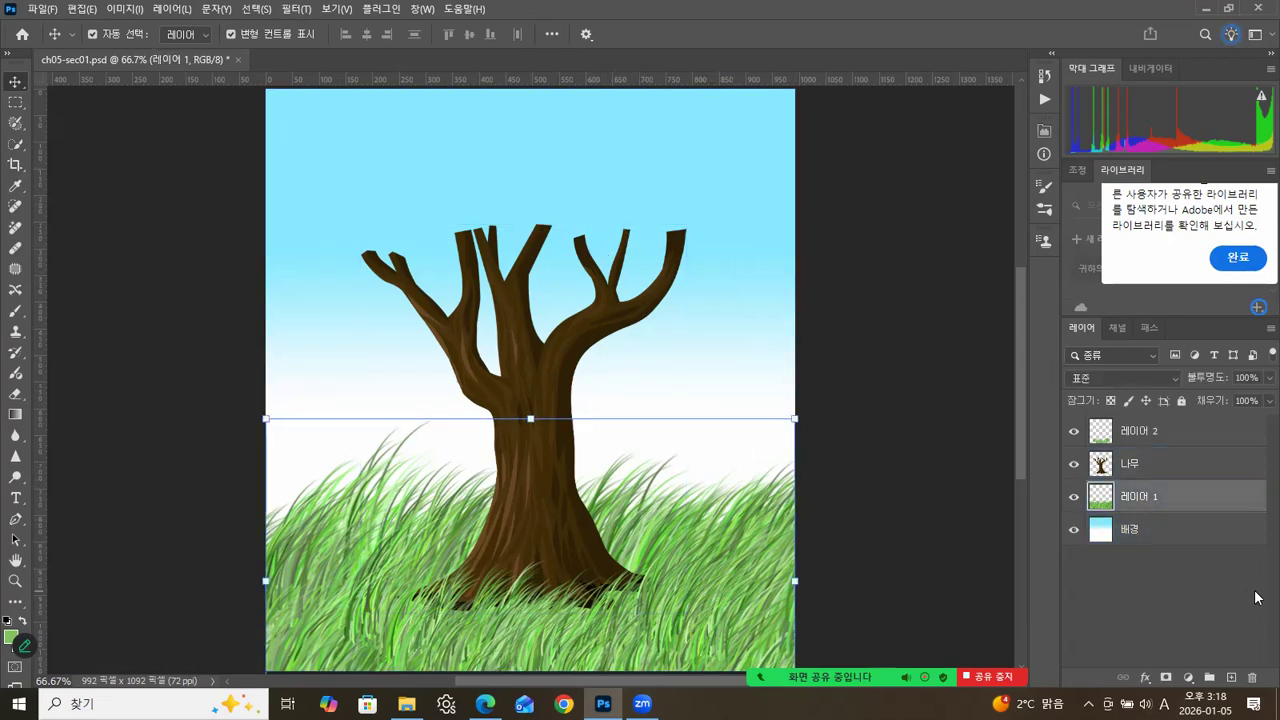
pyautogui.click(1231, 677)
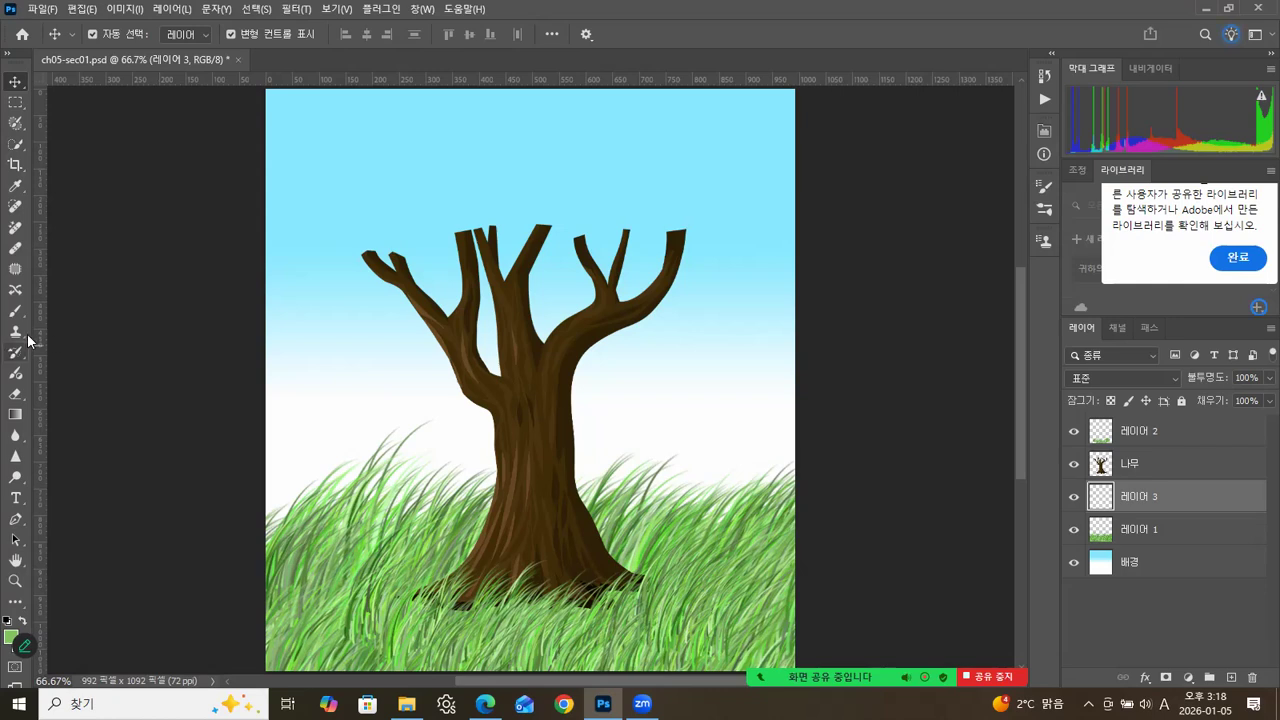
# Set the foreground colour to orange dc7835.
pyautogui.click(12, 637)
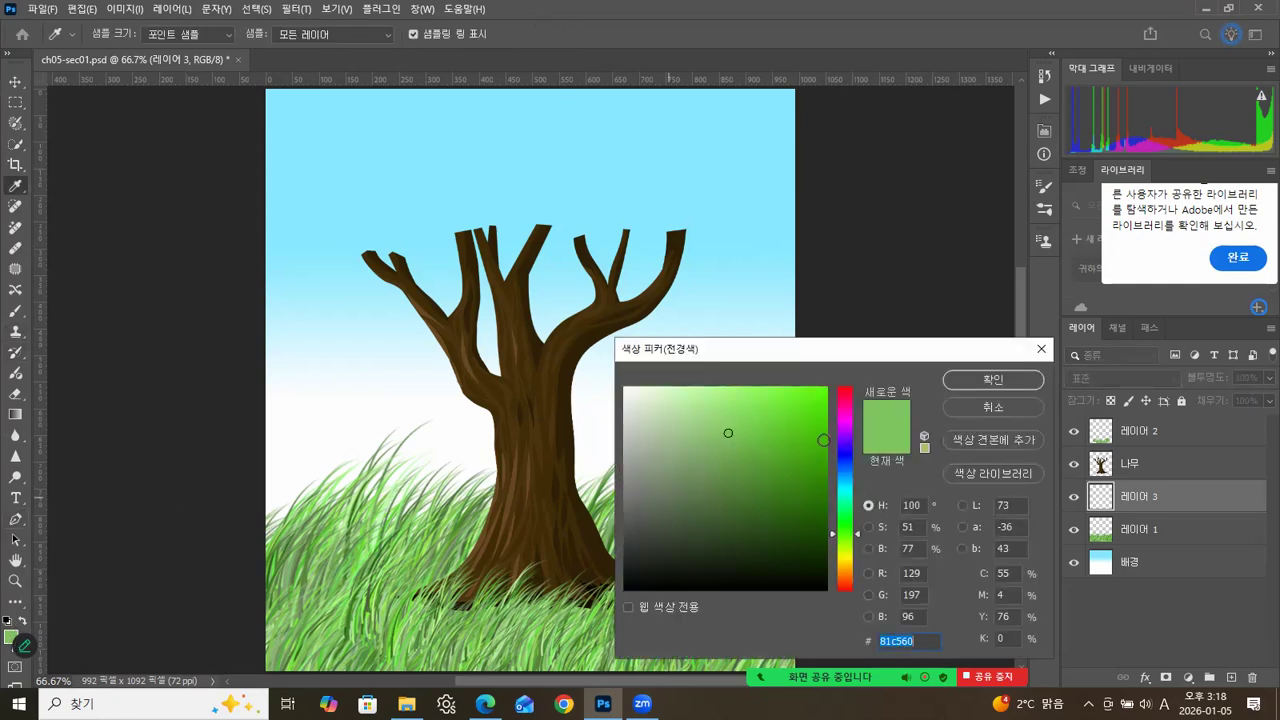
pyautogui.click(840, 397)
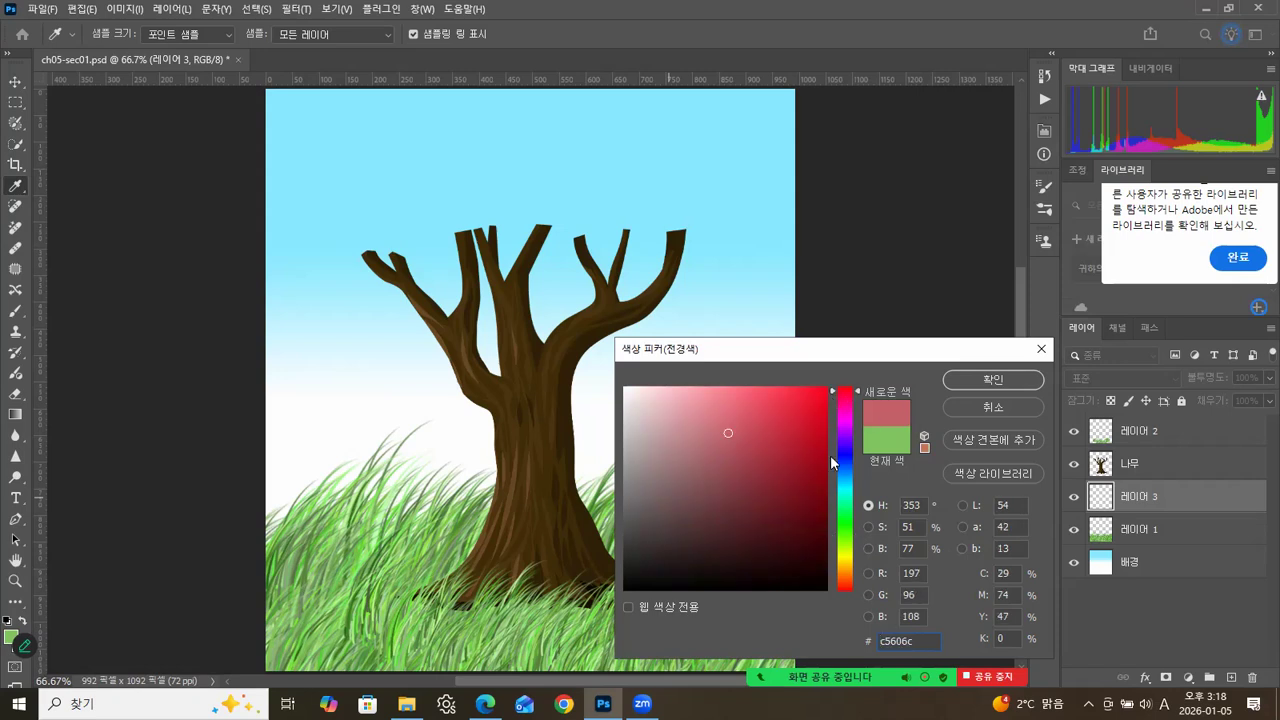
pyautogui.click(846, 575)
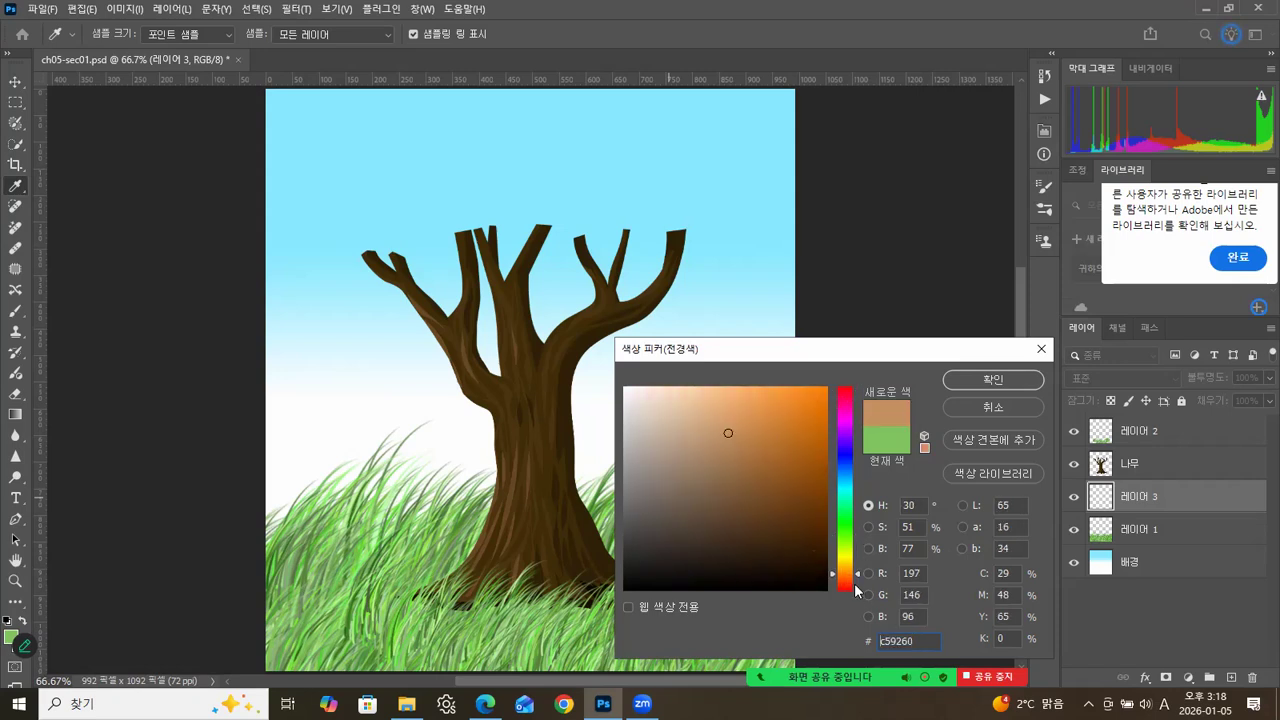
pyautogui.click(845, 579)
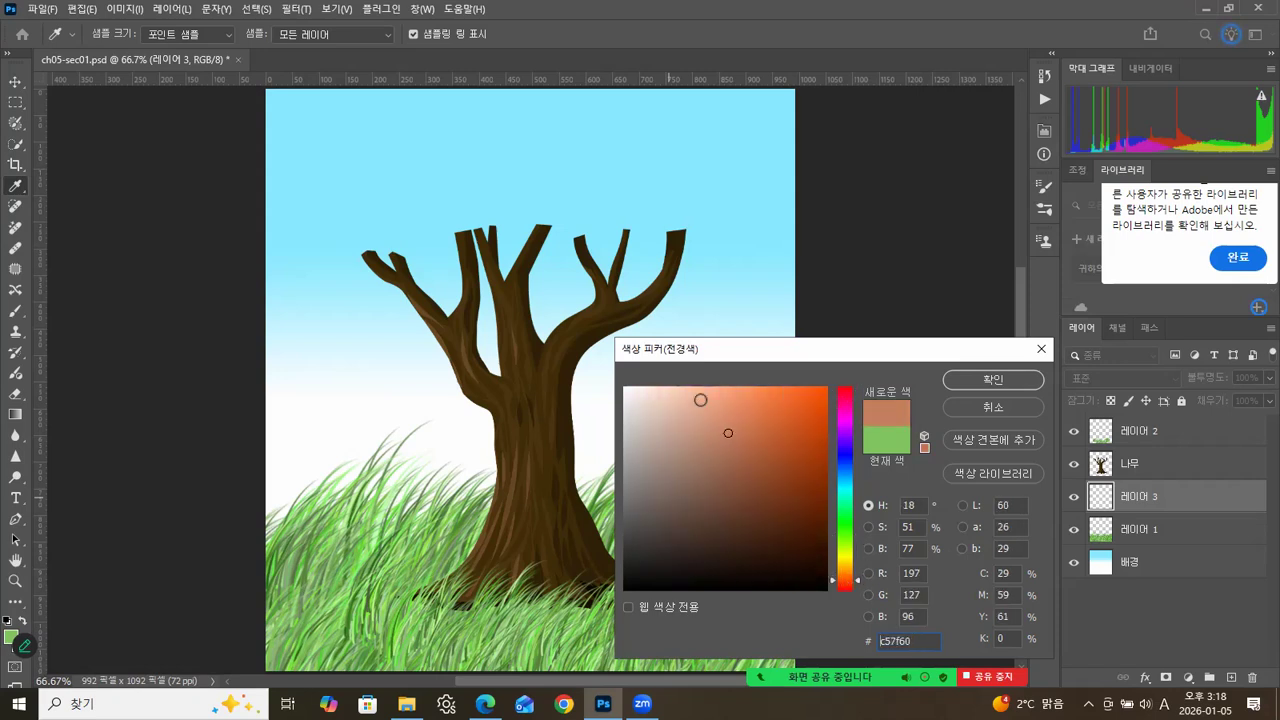
pyautogui.click(754, 389)
pyautogui.click(846, 588)
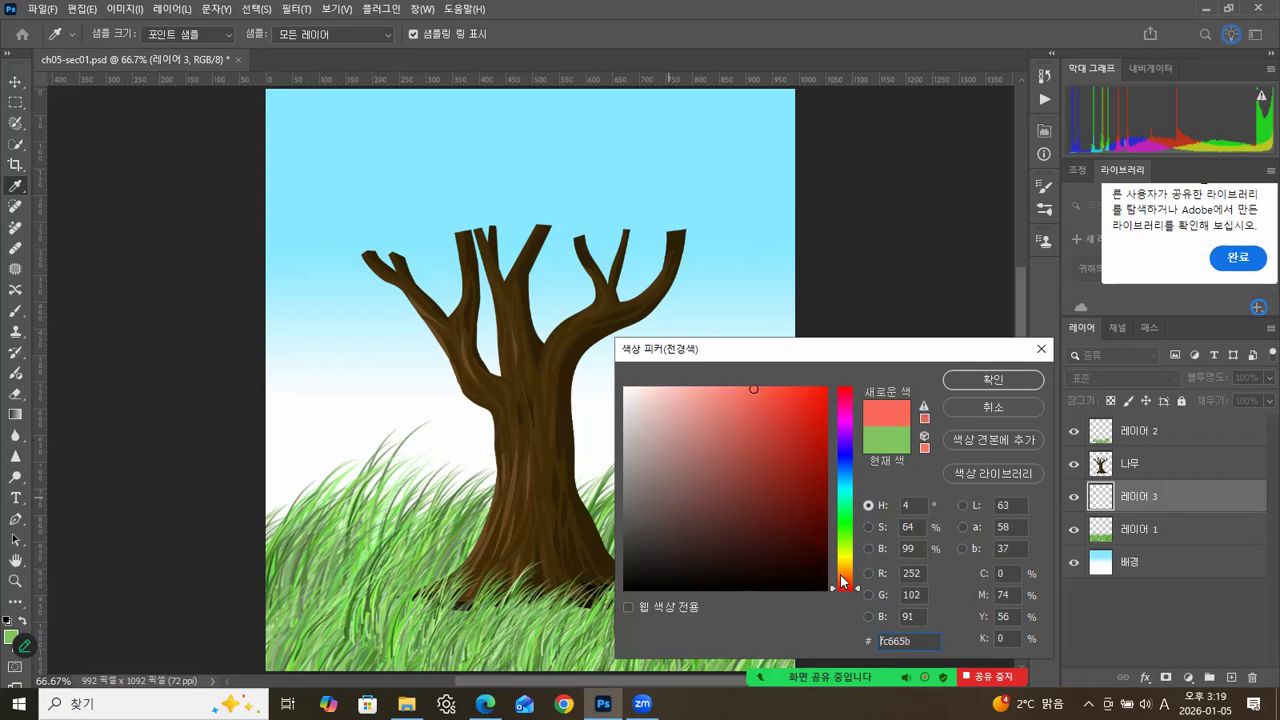
pyautogui.click(845, 577)
pyautogui.click(779, 414)
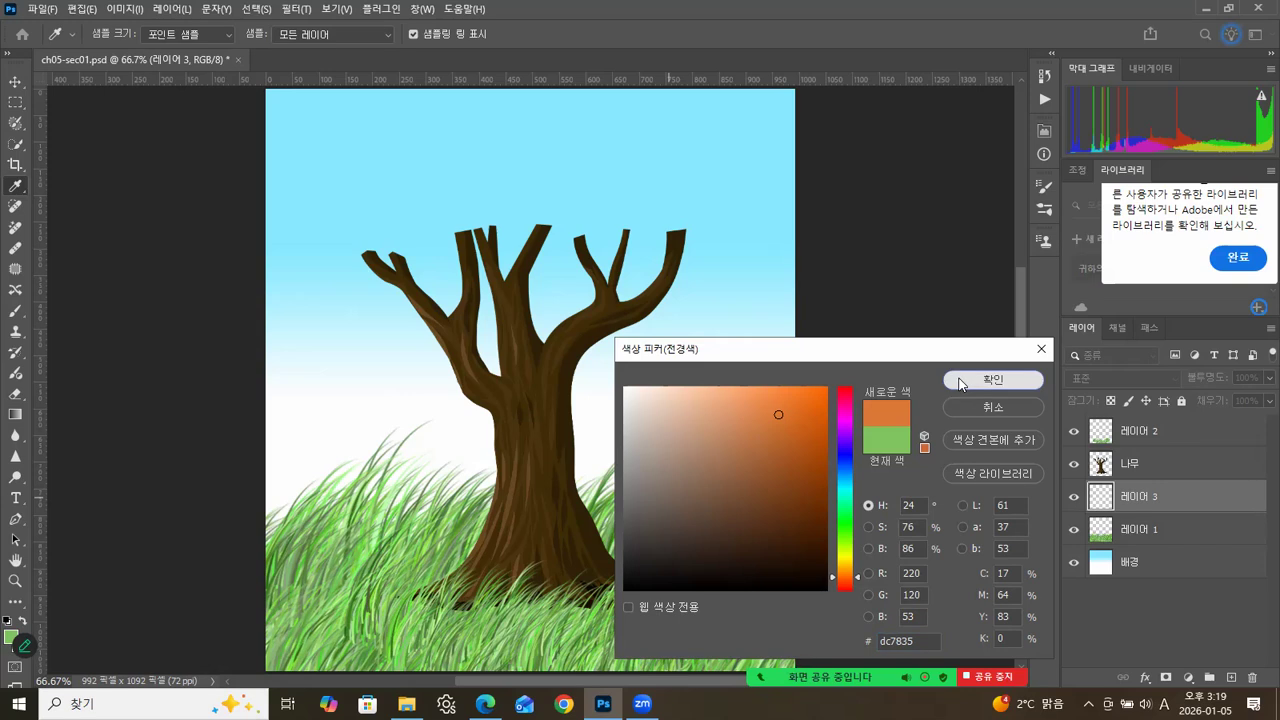
pyautogui.click(993, 379)
pyautogui.press('v')
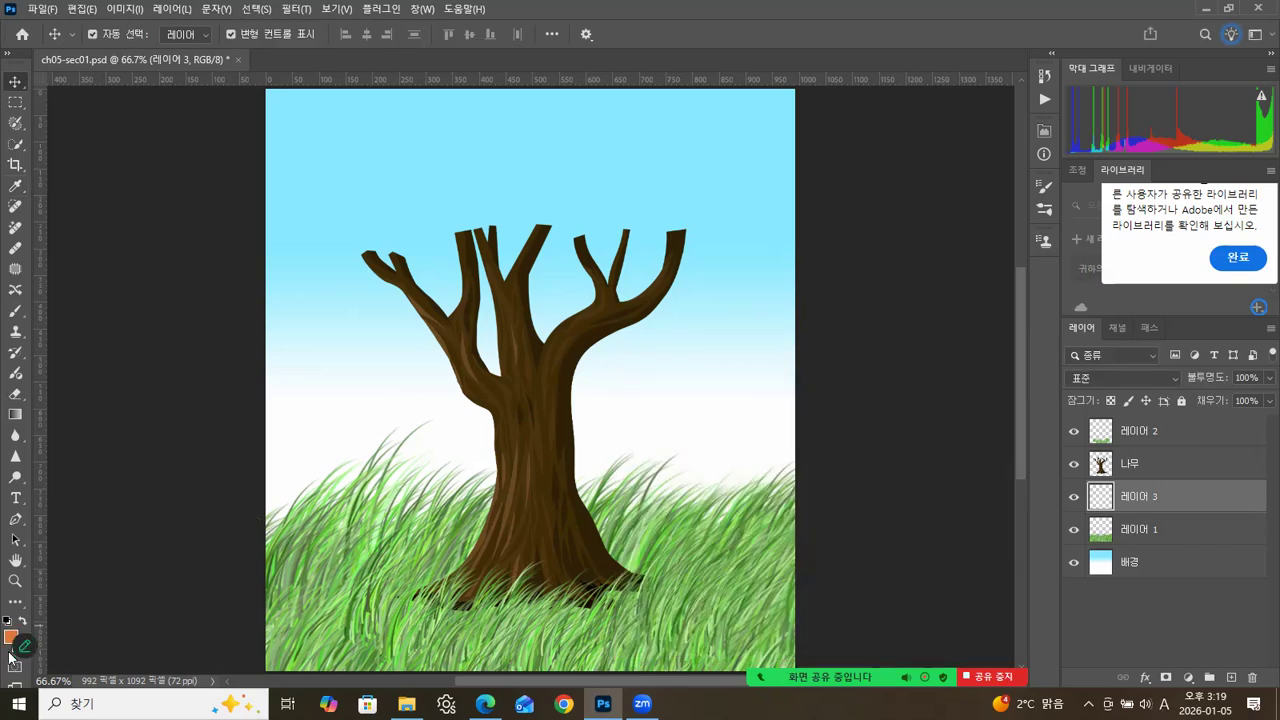
# Set the background colour to reddish brown 973116.
pyautogui.click(15, 645)
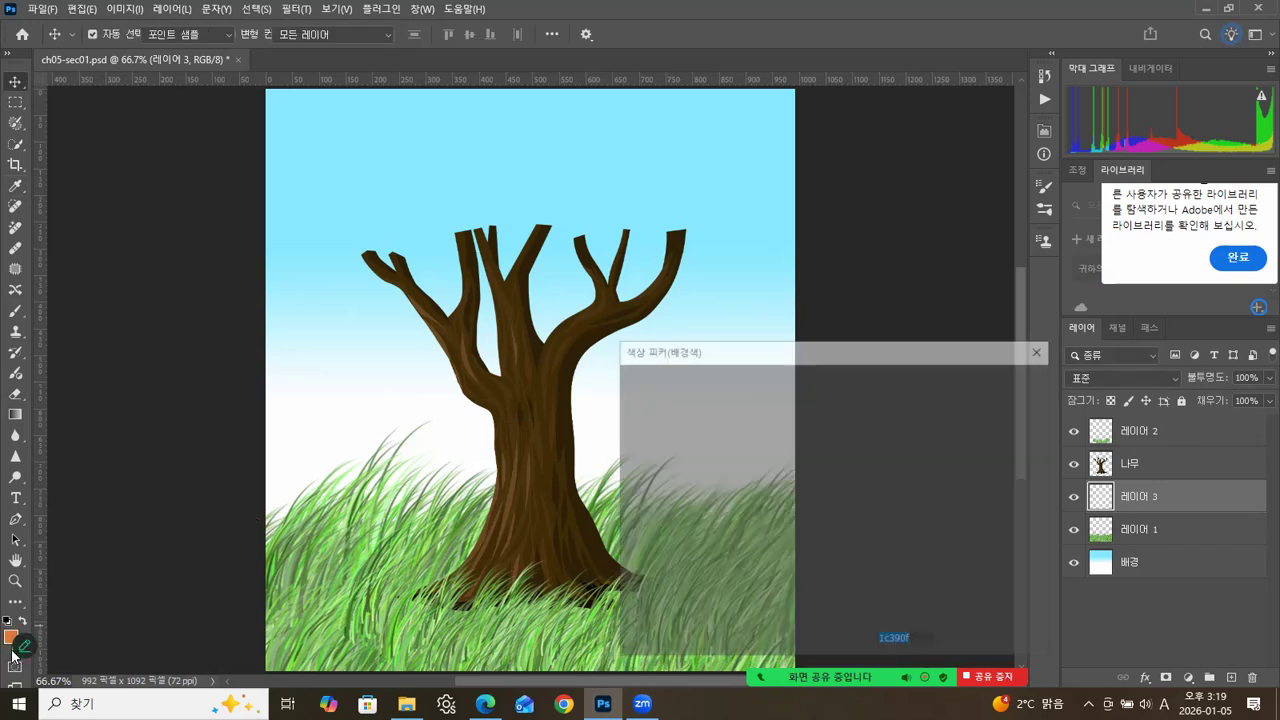
pyautogui.click(848, 589)
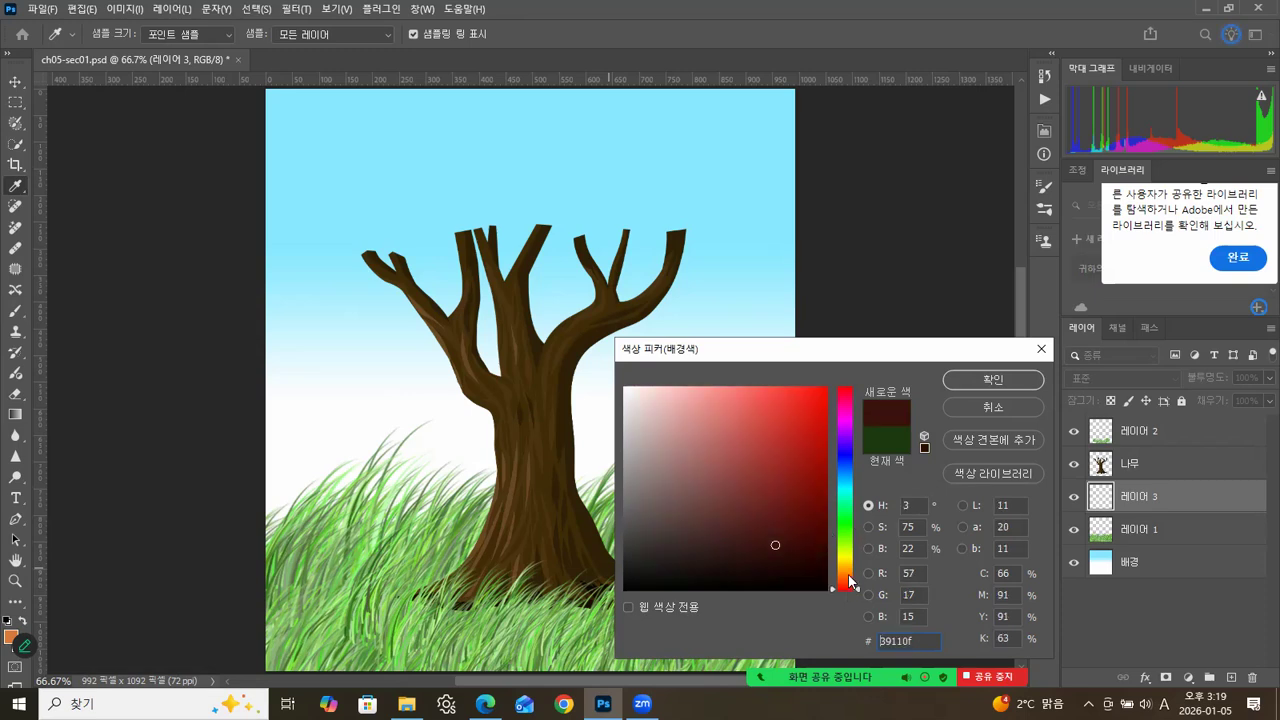
pyautogui.moveTo(778, 474)
pyautogui.mouseDown()
pyautogui.moveTo(794, 470)
pyautogui.moveTo(783, 455)
pyautogui.mouseUp()
pyautogui.click(845, 583)
pyautogui.click(795, 454)
pyautogui.click(785, 440)
pyautogui.click(798, 470)
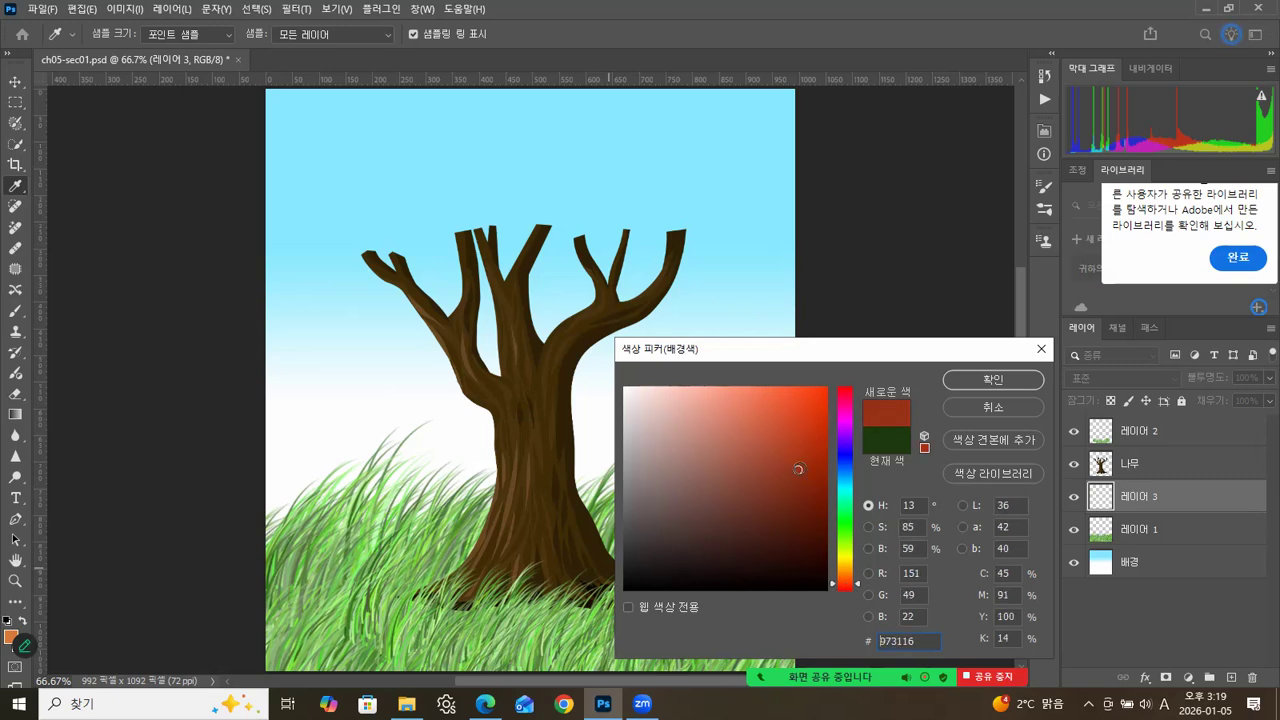
pyautogui.click(978, 381)
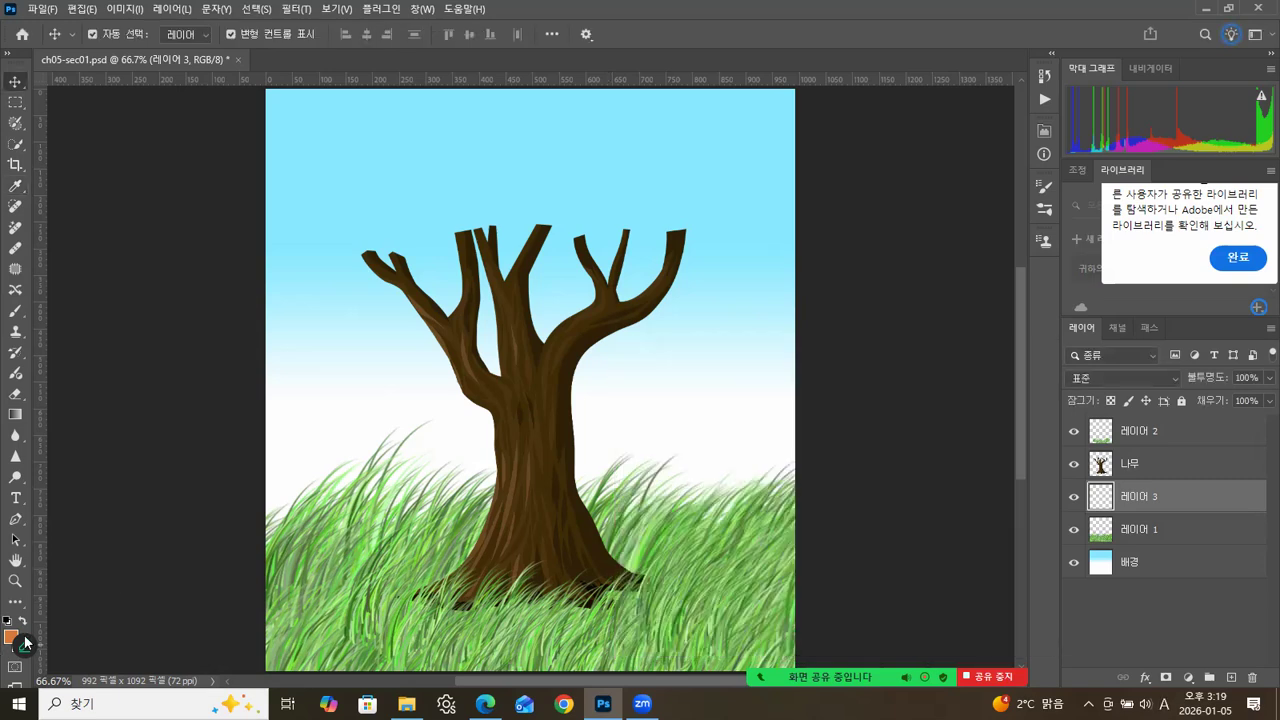
# Choose the 74 px maple leaf tip for the Brush tool in the brush settings.
pyautogui.click(15, 316)
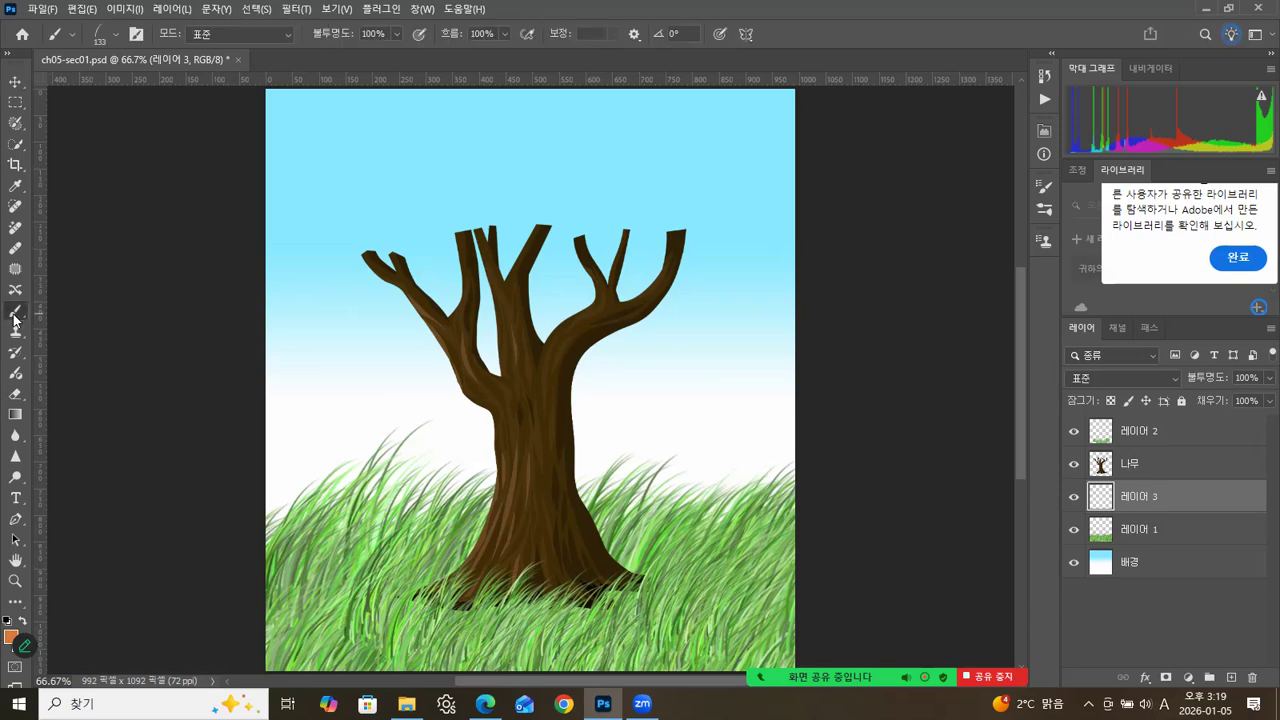
pyautogui.click(1050, 207)
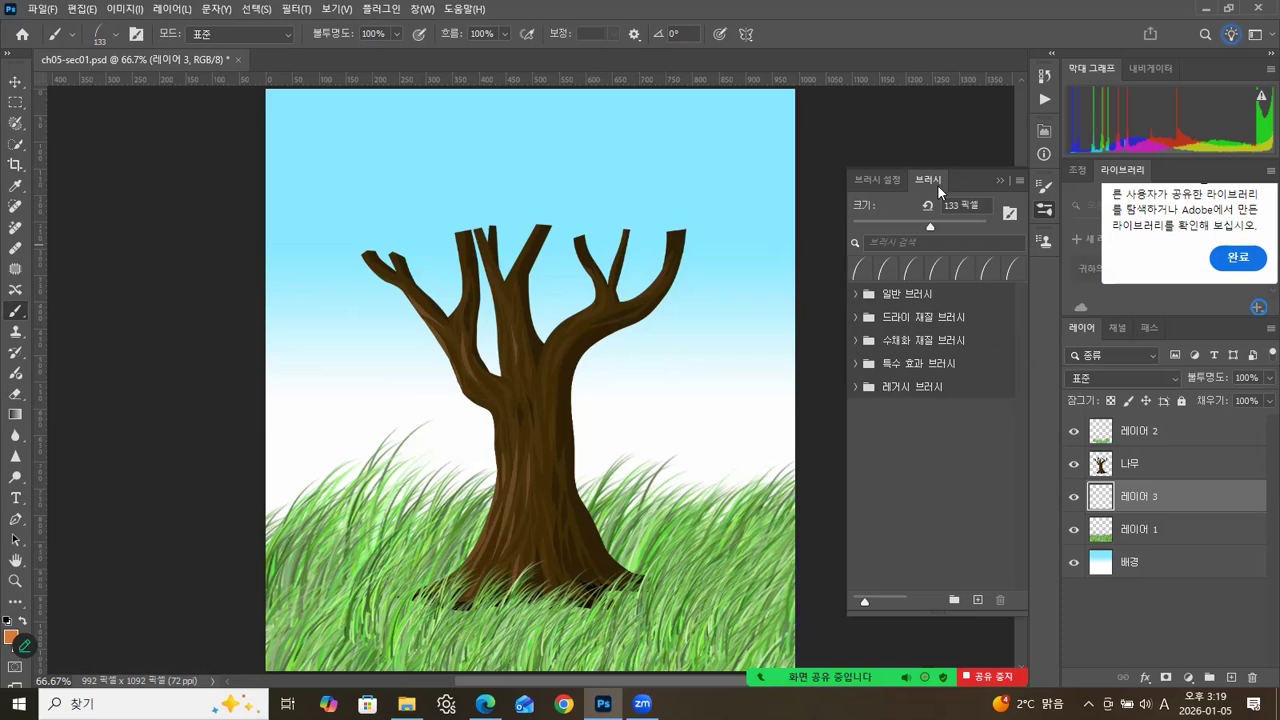
pyautogui.click(875, 181)
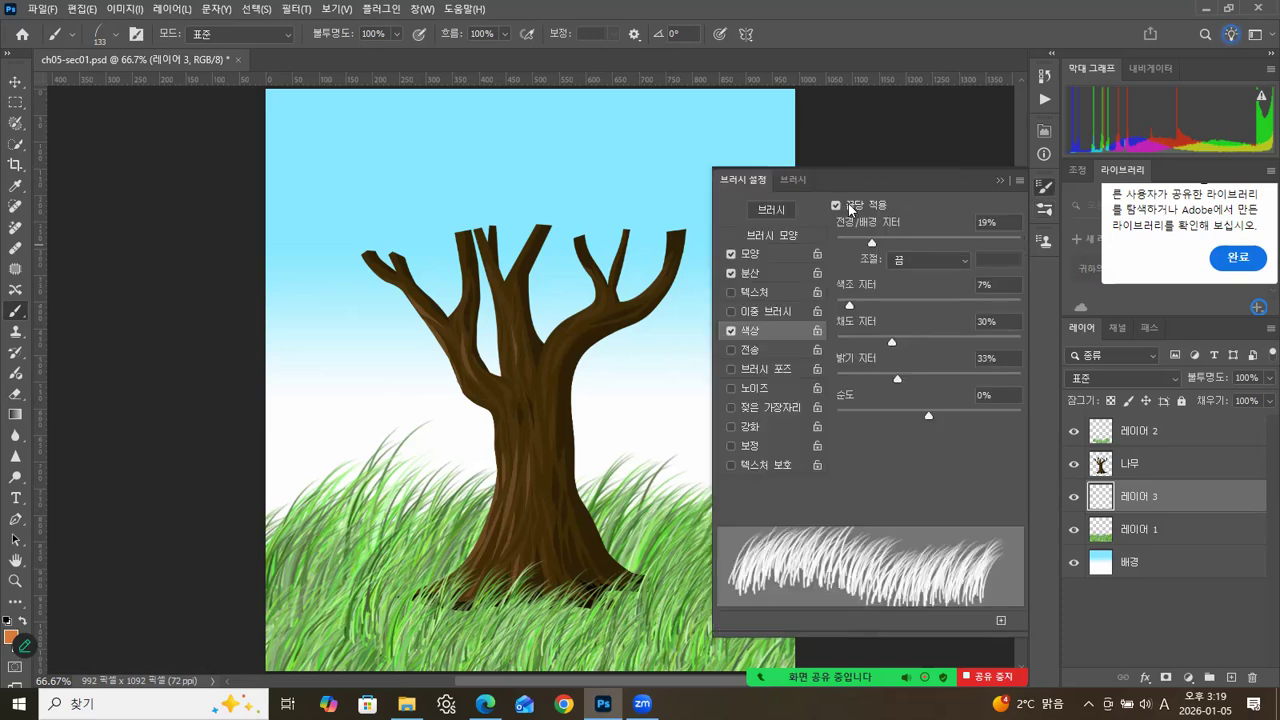
pyautogui.click(779, 236)
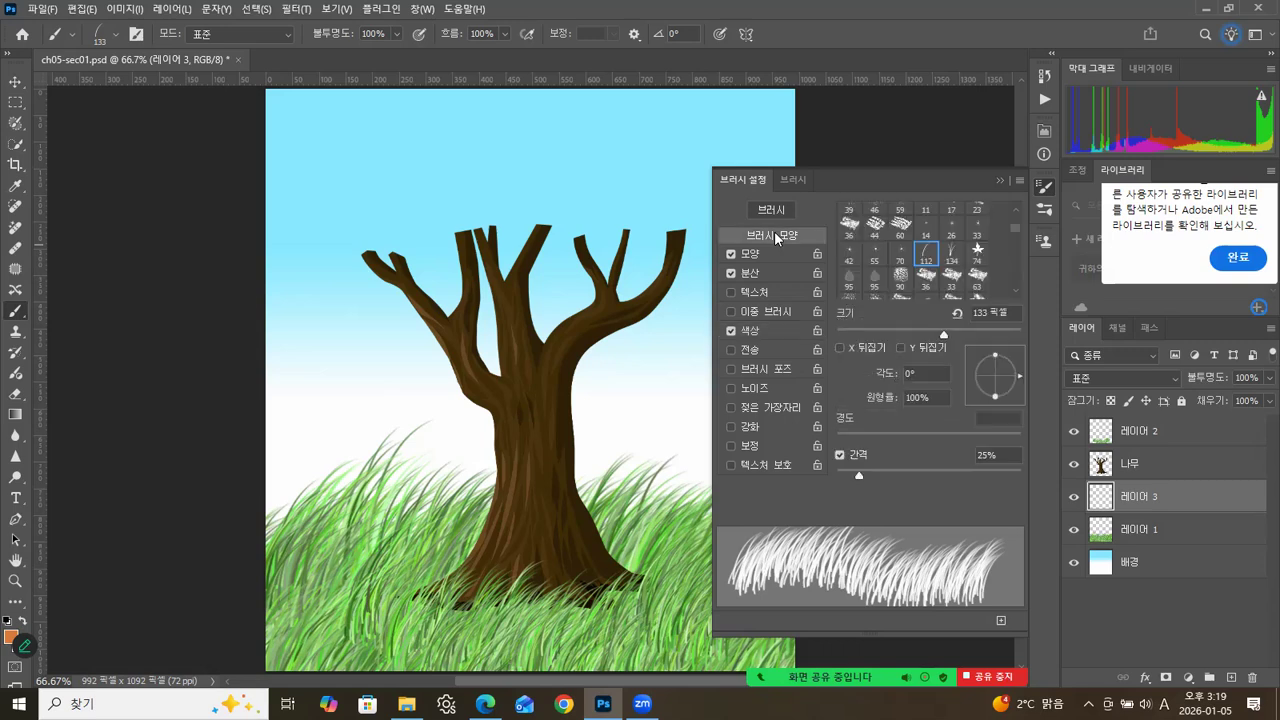
pyautogui.click(978, 252)
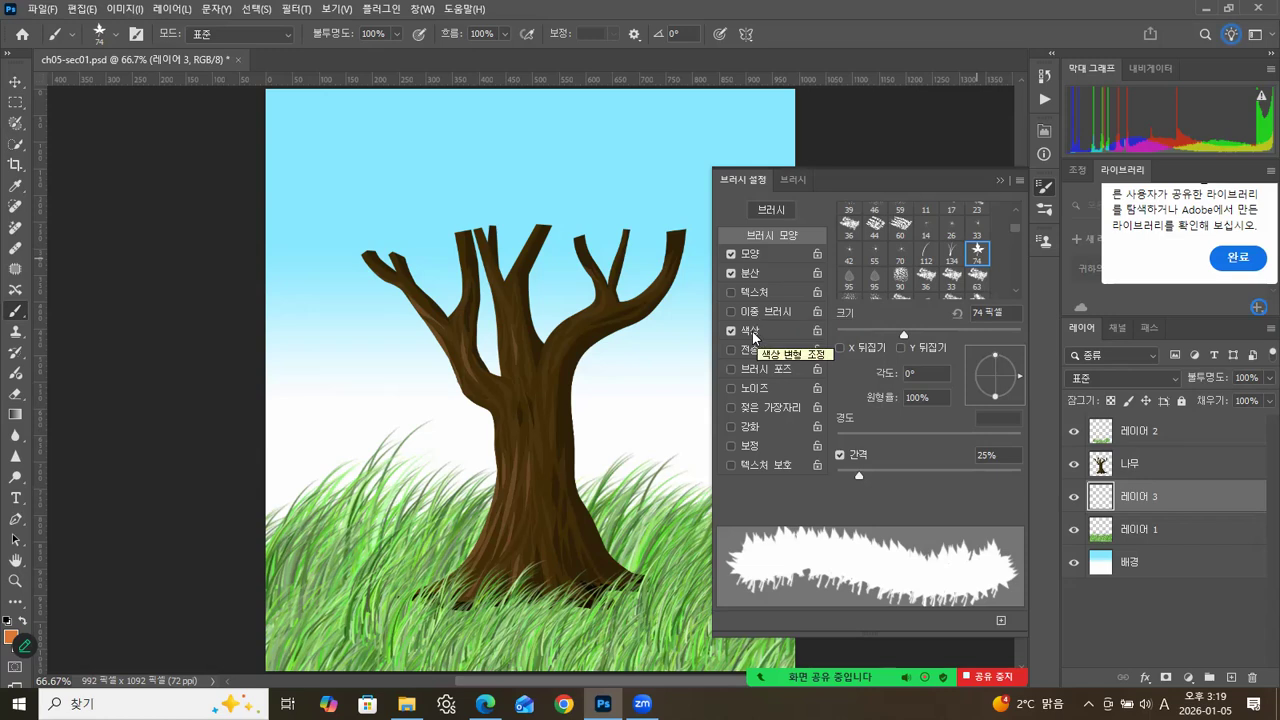
# In the leaf brush's shape dynamics, set the angle jitter to 16% and raise the size jitter strongly.
pyautogui.click(755, 256)
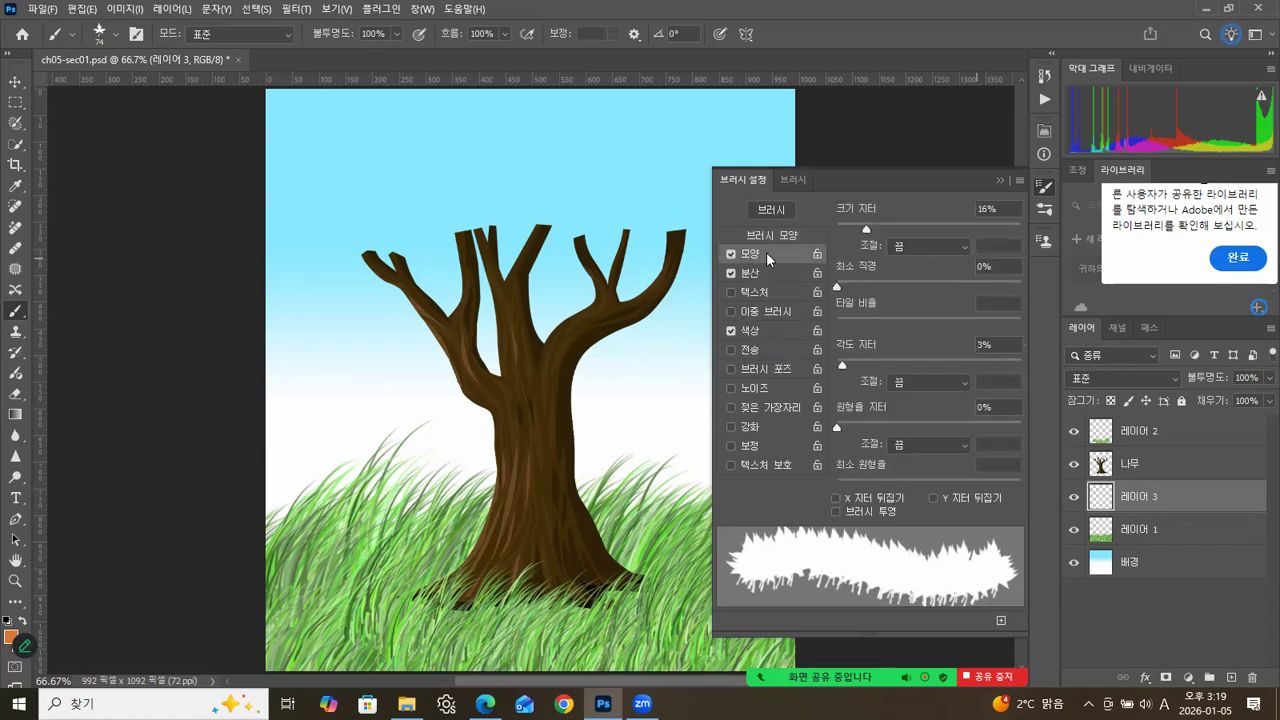
pyautogui.moveTo(866, 229); pyautogui.dragTo(877, 227)
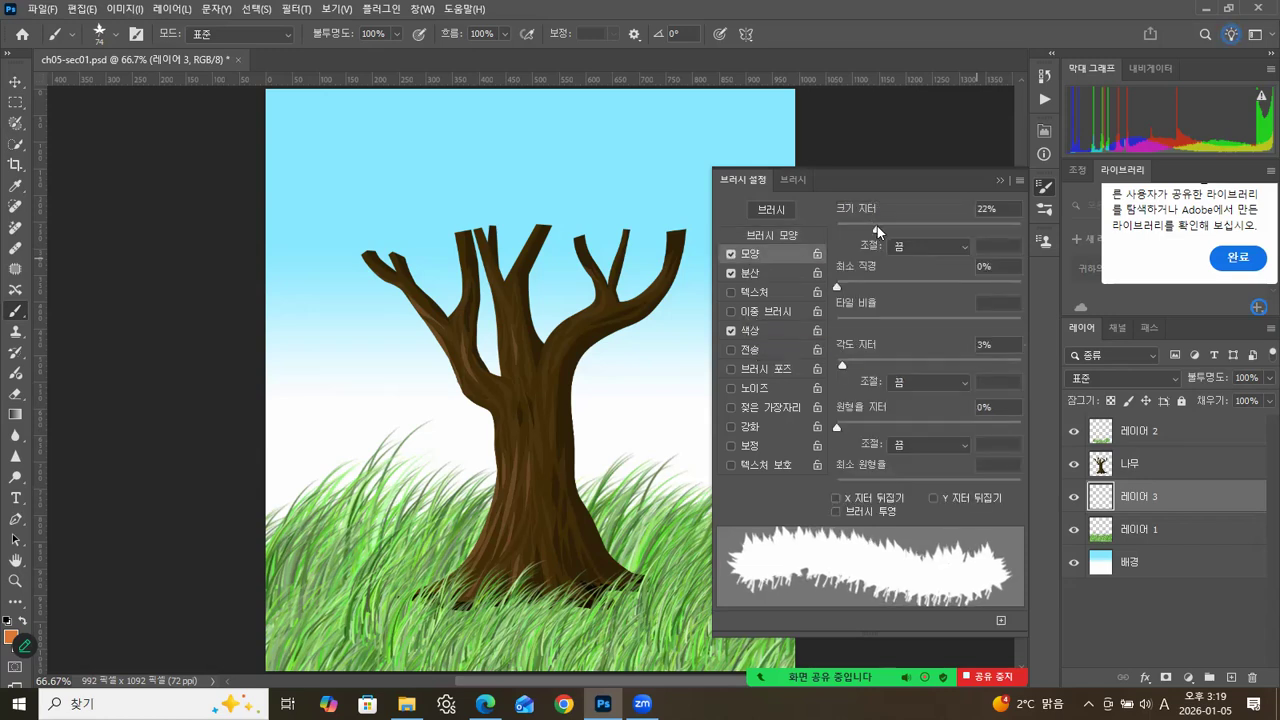
pyautogui.moveTo(843, 362); pyautogui.dragTo(866, 367)
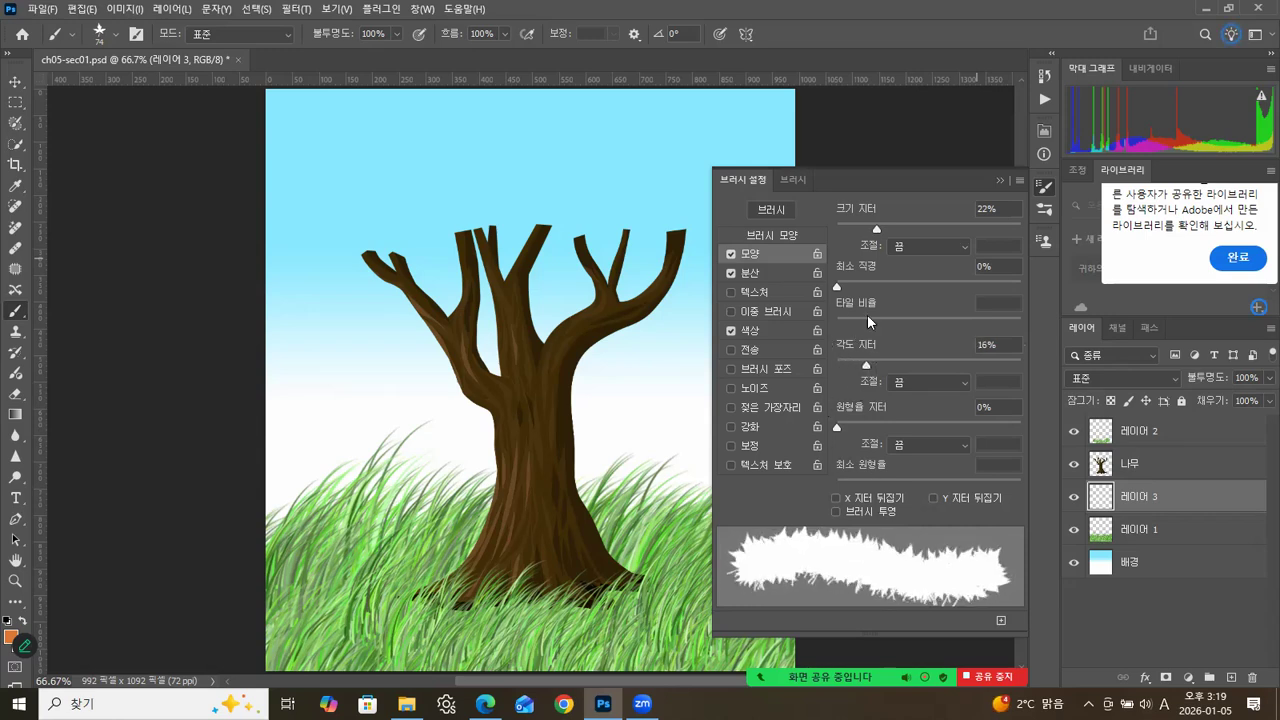
pyautogui.moveTo(882, 229); pyautogui.dragTo(990, 229)
# Set the leaf brush's scatter to 130% with a count of 5, and open its colour dynamics settings.
pyautogui.click(779, 271)
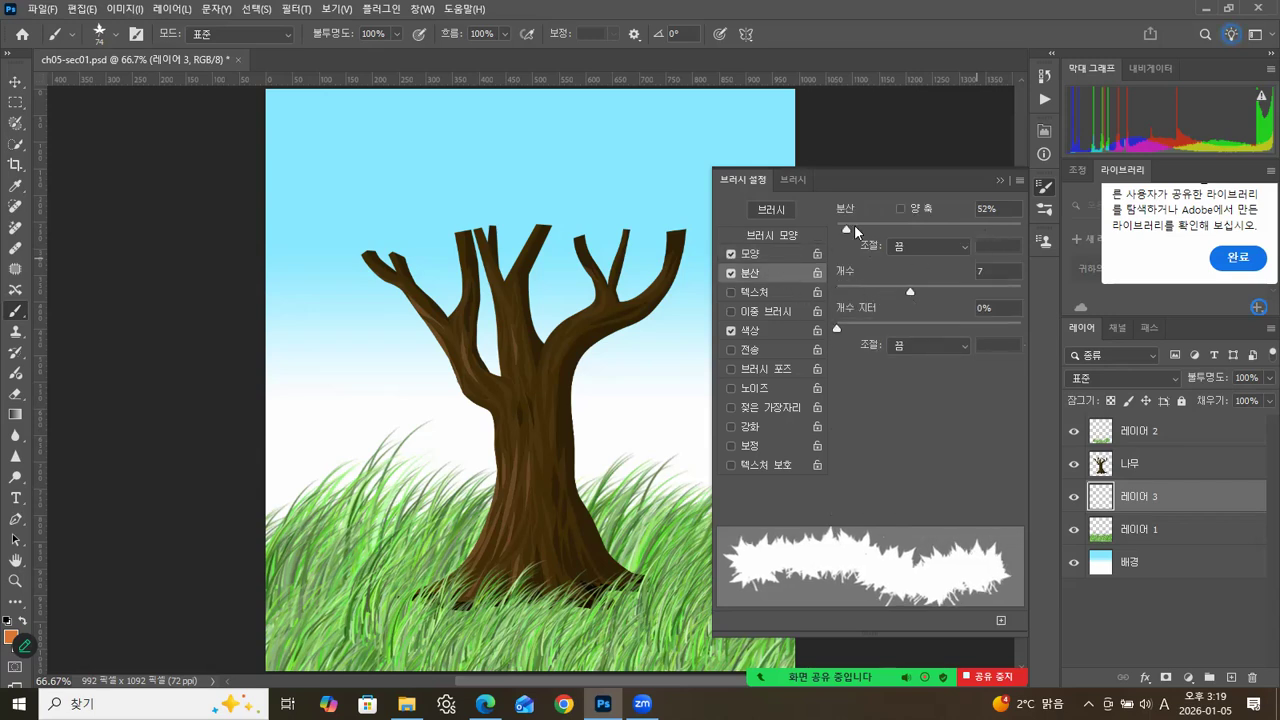
pyautogui.moveTo(855, 228); pyautogui.dragTo(861, 232)
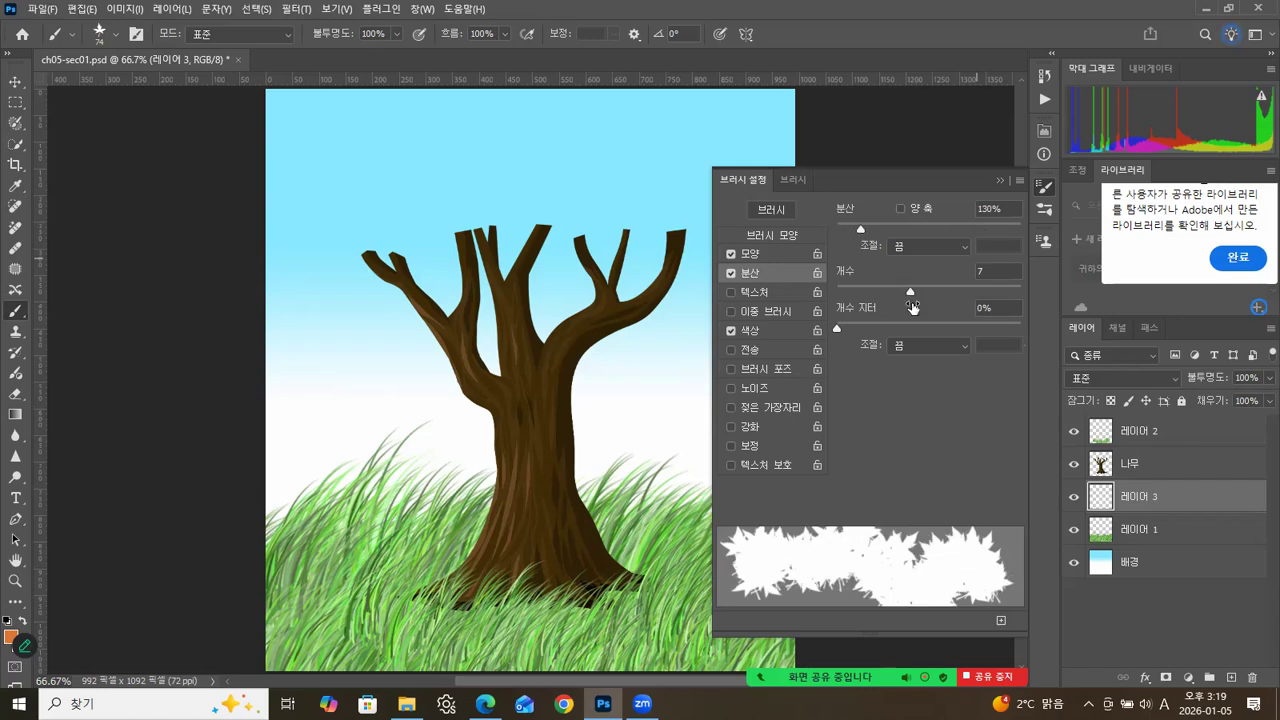
pyautogui.moveTo(909, 290); pyautogui.dragTo(883, 291)
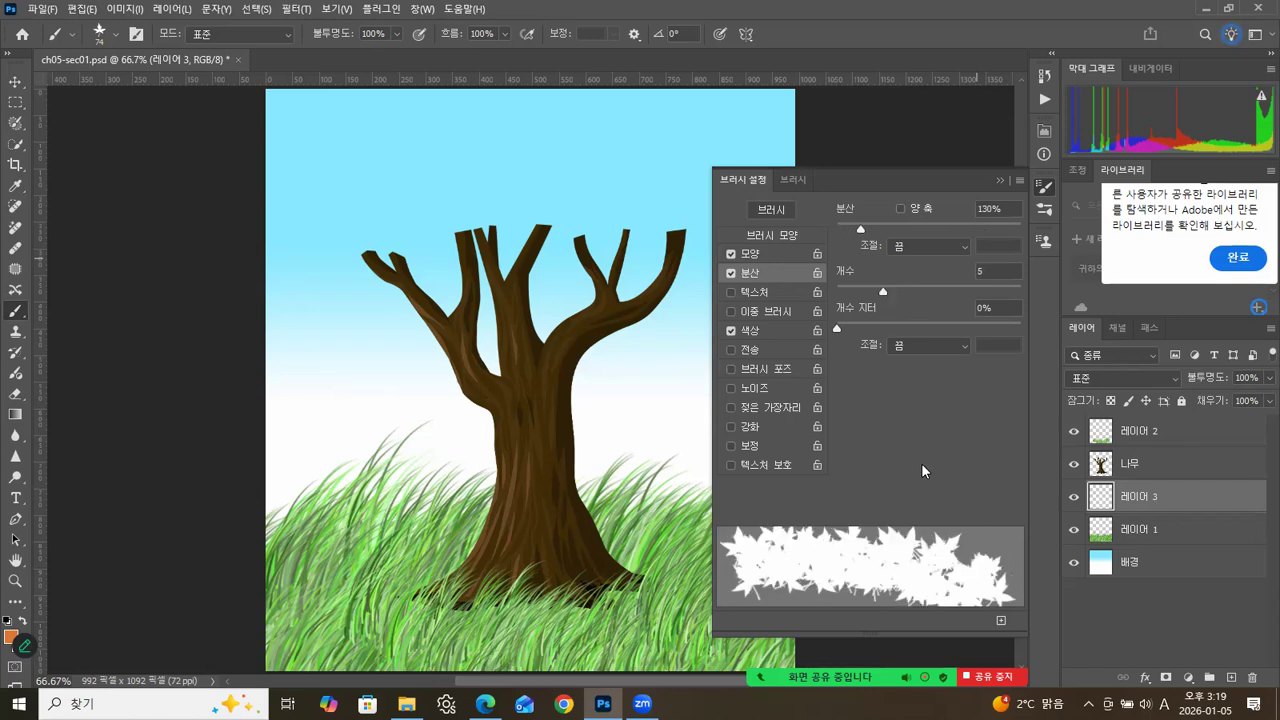
pyautogui.click(785, 326)
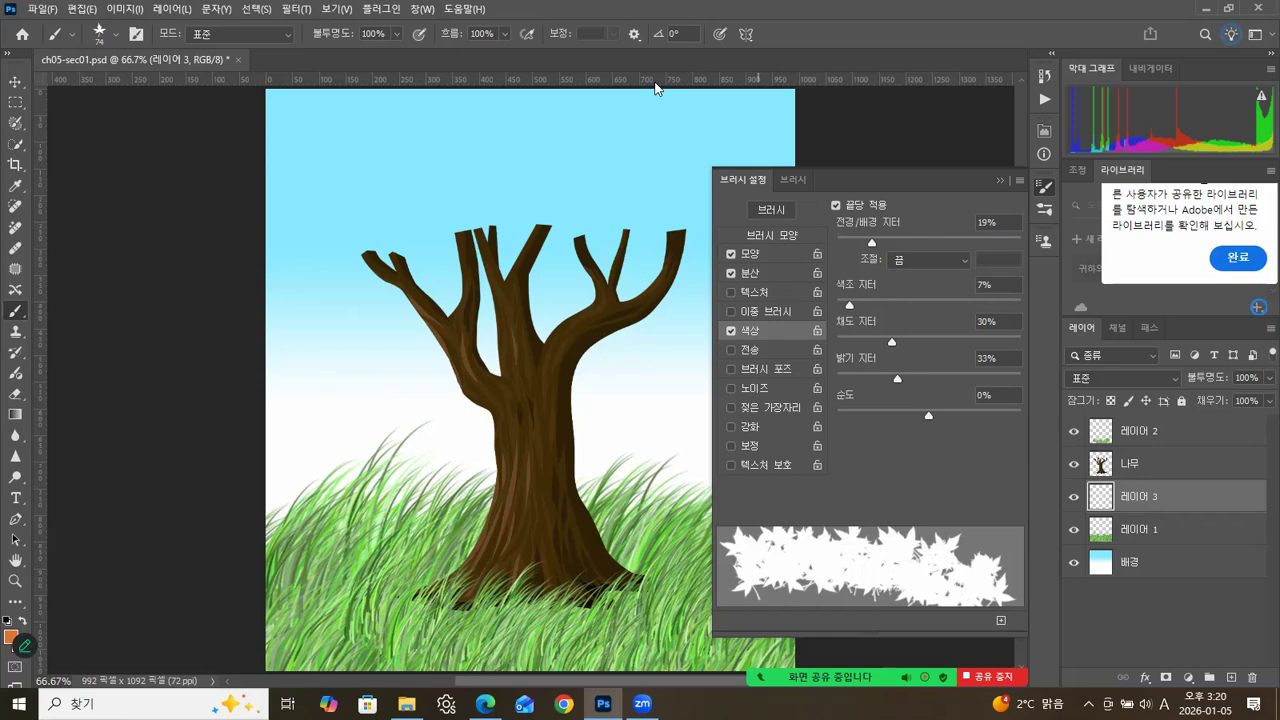
# Paint orange and brown maple leaves around the tree's leftmost branches on 레이어 3.
pyautogui.moveTo(341, 264)
pyautogui.mouseDown()
pyautogui.moveTo(412, 246)
pyautogui.moveTo(416, 273)
pyautogui.mouseUp()
pyautogui.moveTo(306, 311)
pyautogui.mouseDown()
pyautogui.moveTo(364, 313)
pyautogui.moveTo(382, 298)
pyautogui.moveTo(376, 266)
pyautogui.moveTo(393, 290)
pyautogui.moveTo(430, 252)
pyautogui.mouseUp()
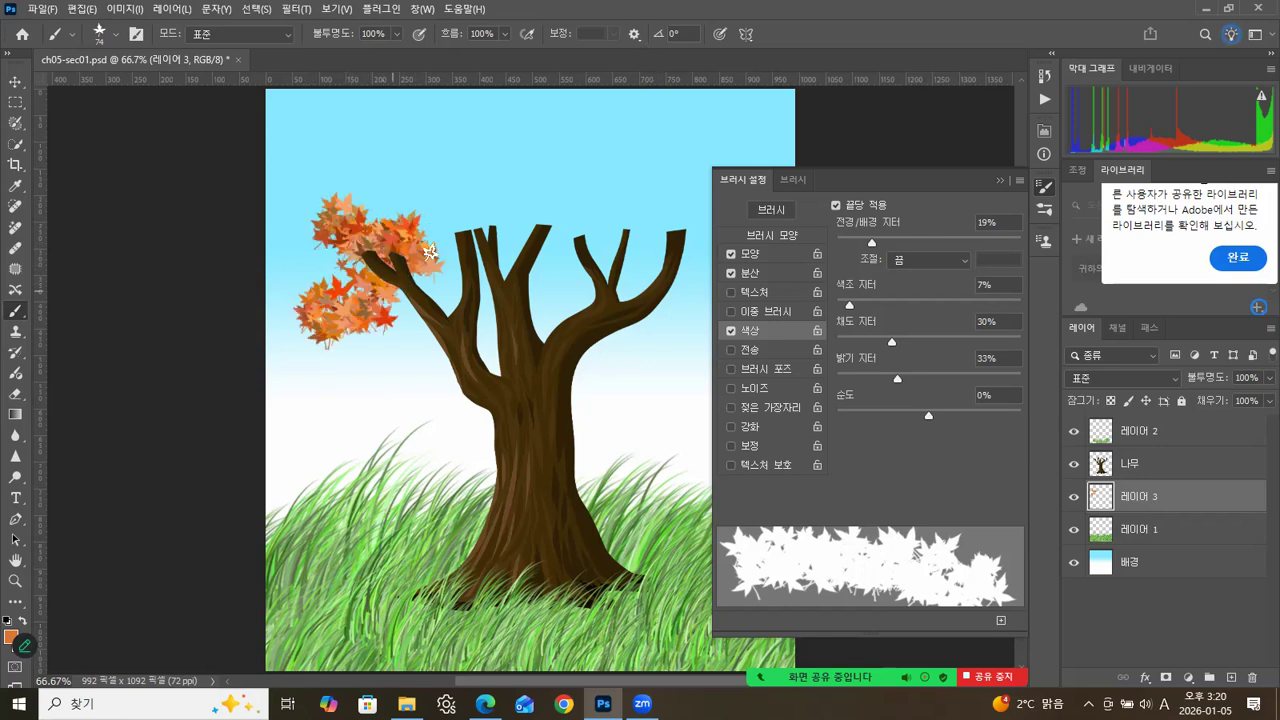
# Set the leaf brush's scatter to 230% and its size jitter to 55%.
pyautogui.click(774, 255)
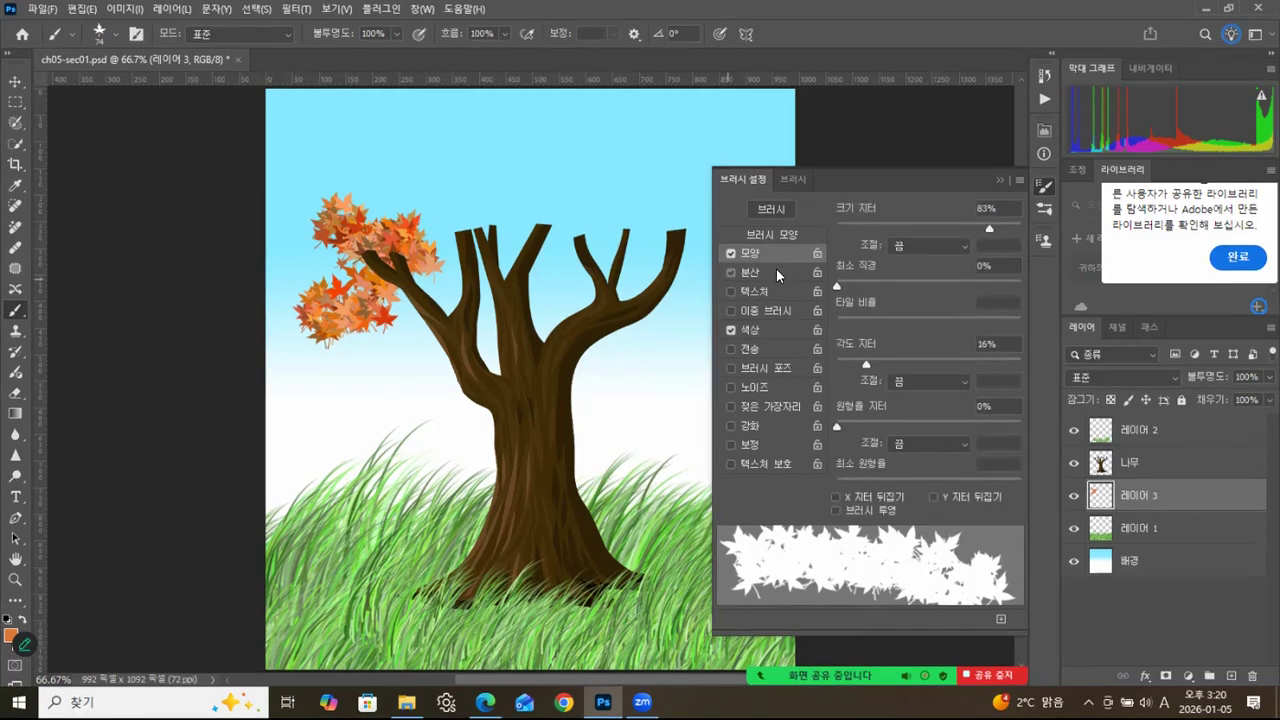
pyautogui.click(776, 270)
pyautogui.moveTo(857, 224); pyautogui.dragTo(879, 227)
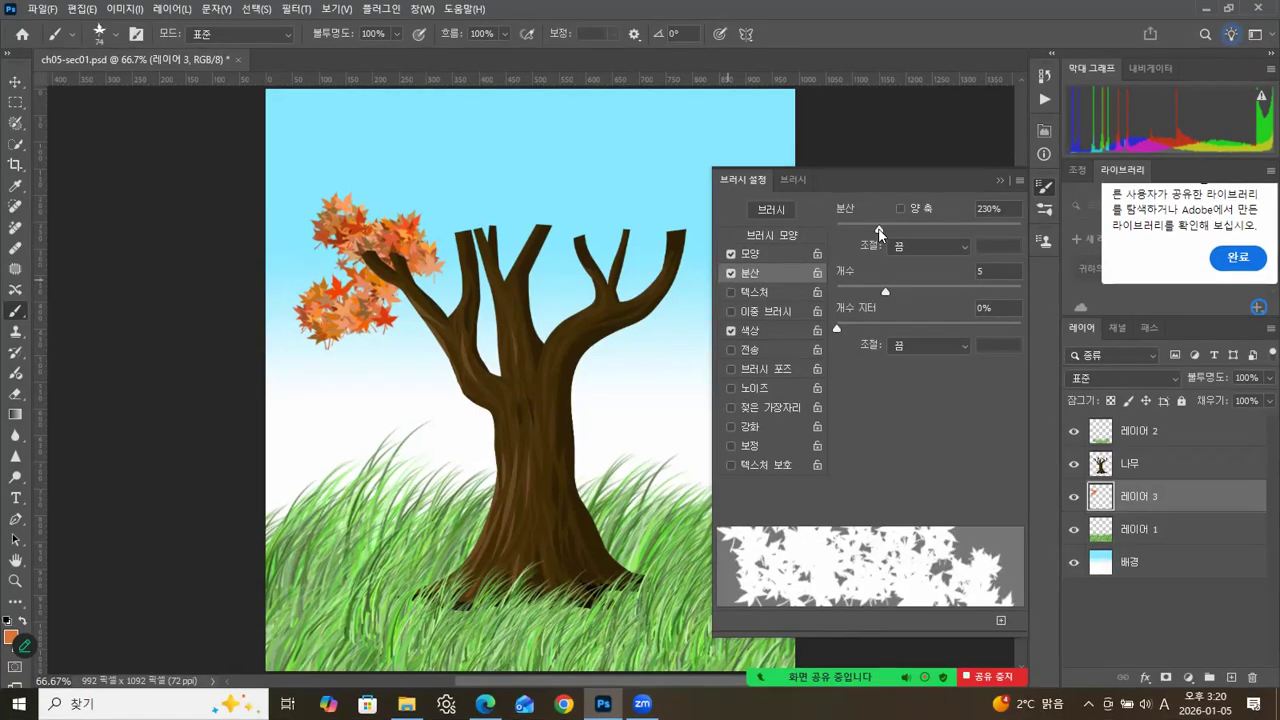
pyautogui.click(771, 256)
pyautogui.moveTo(968, 226); pyautogui.dragTo(938, 226)
# Paint leaves around the middle branches, enlarge the brush to 100 px, and continue around the centre-right and lower left branches.
pyautogui.click(476, 212)
pyautogui.moveTo(476, 212)
pyautogui.mouseDown()
pyautogui.moveTo(497, 250)
pyautogui.moveTo(485, 277)
pyautogui.moveTo(449, 272)
pyautogui.moveTo(507, 277)
pyautogui.moveTo(501, 250)
pyautogui.moveTo(551, 258)
pyautogui.moveTo(563, 219)
pyautogui.moveTo(437, 272)
pyautogui.mouseUp()
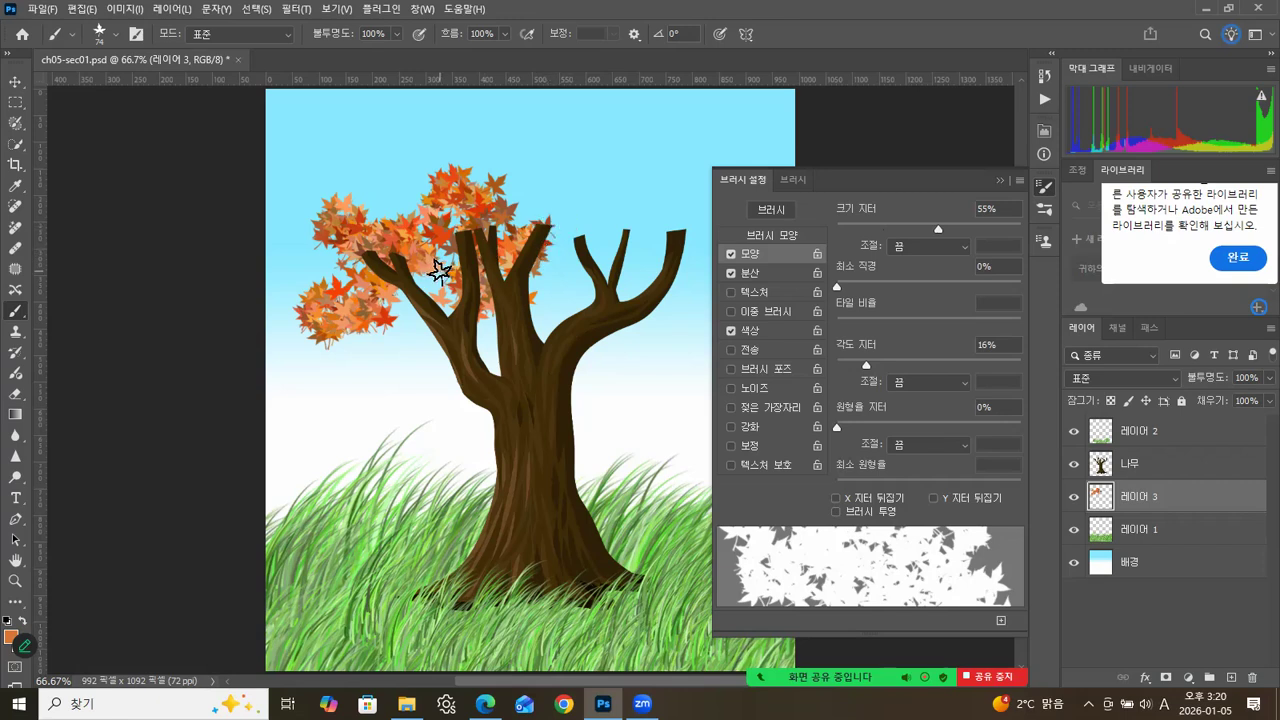
pyautogui.press(']')
pyautogui.press(']')
pyautogui.press(']')
pyautogui.click(603, 214)
pyautogui.moveTo(539, 249); pyautogui.dragTo(540, 276)
pyautogui.moveTo(428, 272)
pyautogui.mouseDown()
pyautogui.moveTo(392, 298)
pyautogui.moveTo(437, 365)
pyautogui.mouseUp()
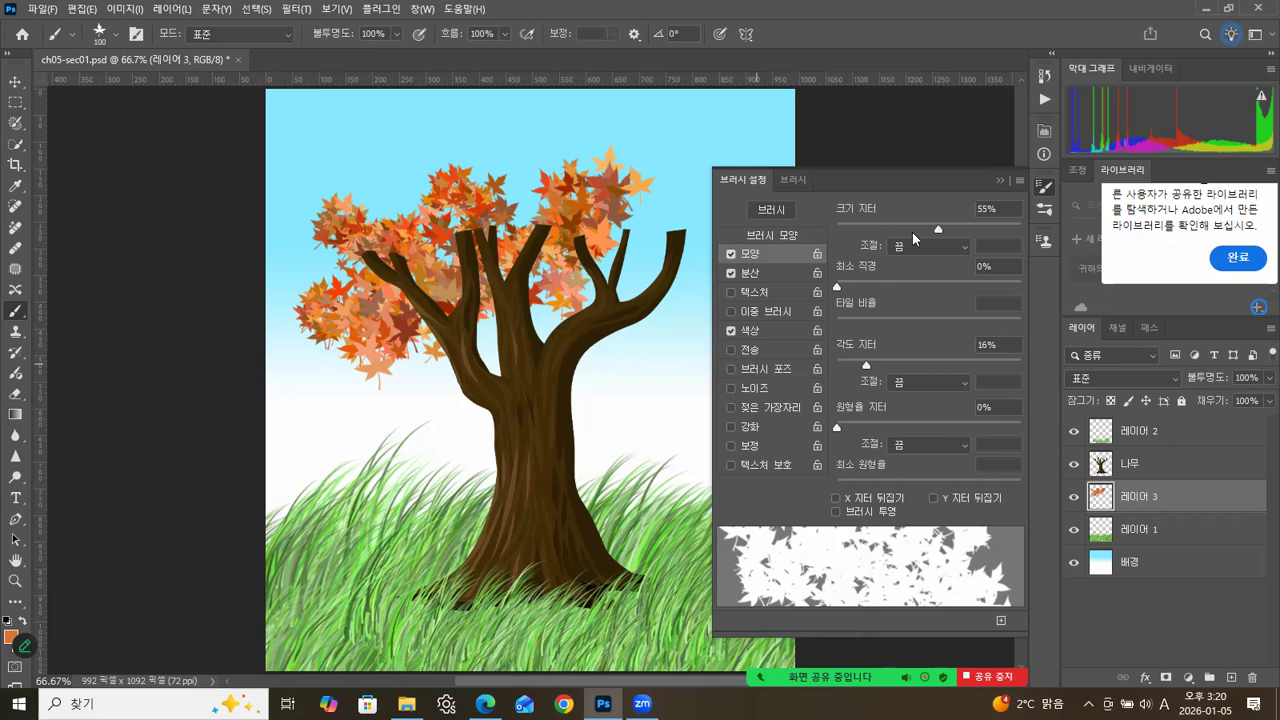
# Set the size jitter to 75%, fill the whole tree crown with leaves, and close the brush settings.
pyautogui.moveTo(965, 234); pyautogui.dragTo(974, 232)
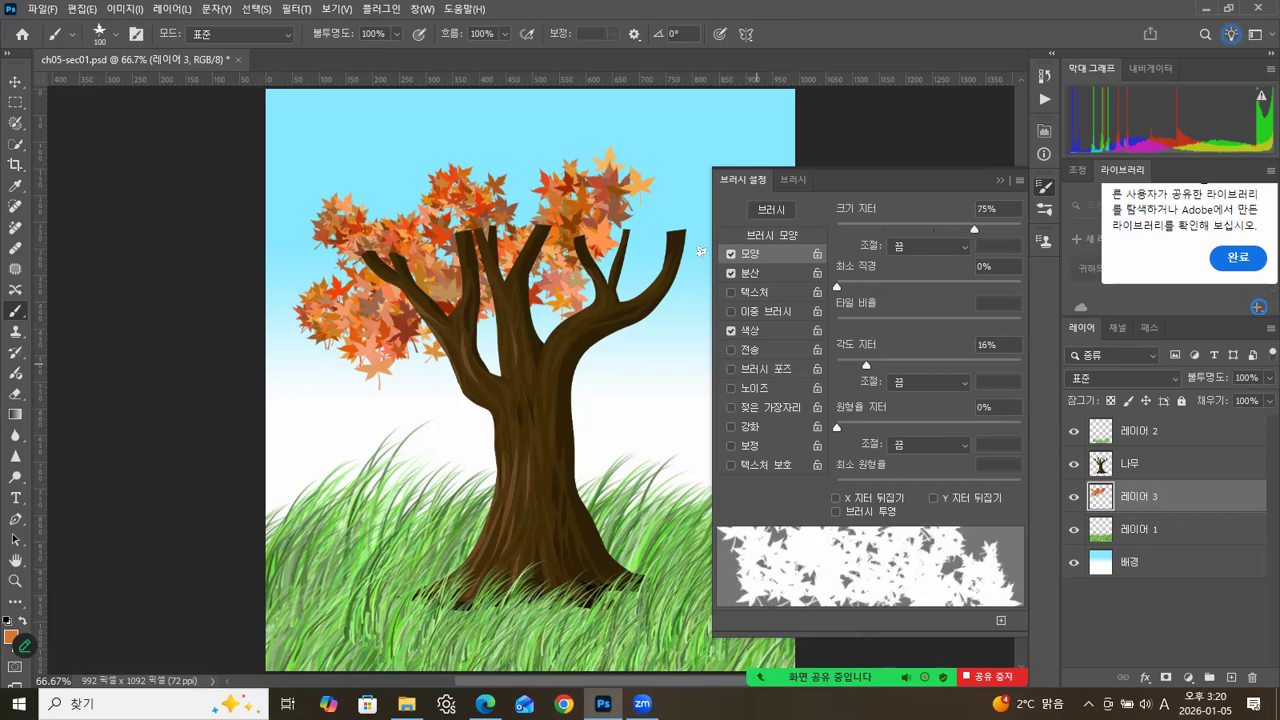
pyautogui.moveTo(671, 261)
pyautogui.mouseDown()
pyautogui.moveTo(657, 192)
pyautogui.moveTo(701, 240)
pyautogui.moveTo(670, 301)
pyautogui.mouseUp()
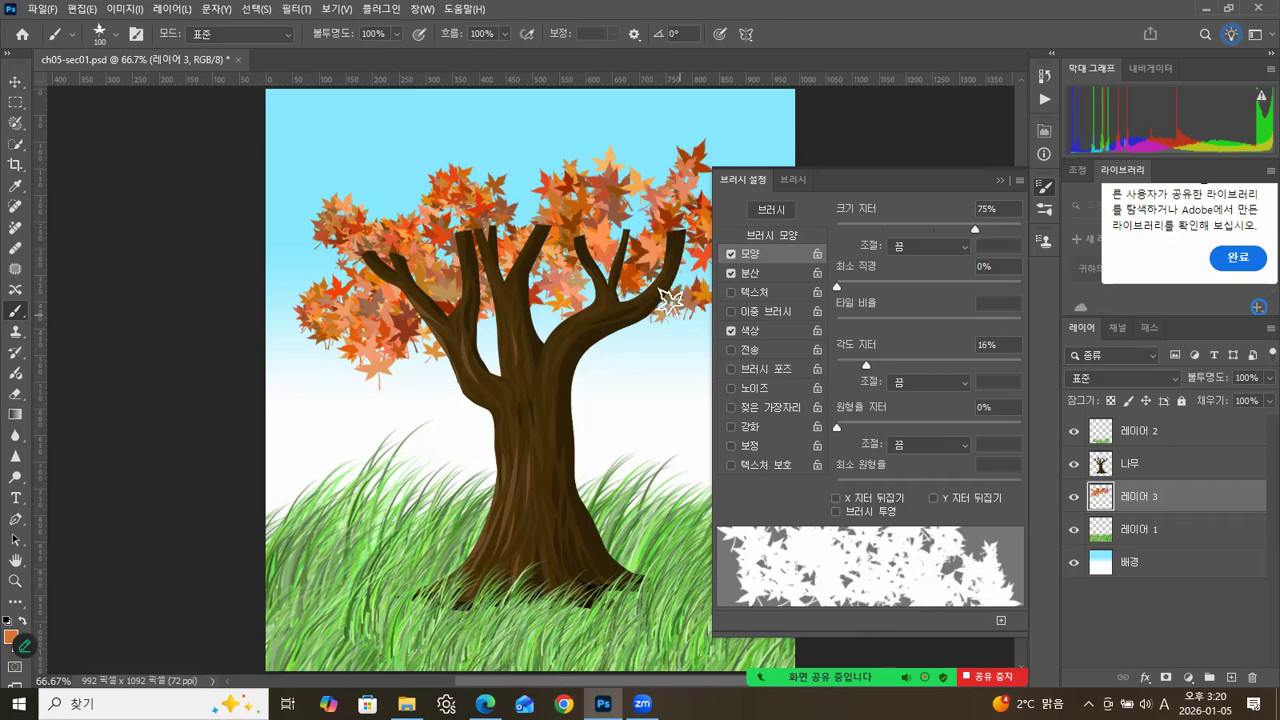
pyautogui.moveTo(387, 174)
pyautogui.mouseDown()
pyautogui.moveTo(400, 154)
pyautogui.moveTo(505, 160)
pyautogui.moveTo(557, 131)
pyautogui.moveTo(522, 187)
pyautogui.moveTo(425, 250)
pyautogui.moveTo(400, 300)
pyautogui.moveTo(386, 263)
pyautogui.moveTo(440, 430)
pyautogui.moveTo(545, 300)
pyautogui.moveTo(430, 170)
pyautogui.moveTo(469, 112)
pyautogui.moveTo(532, 171)
pyautogui.moveTo(640, 120)
pyautogui.moveTo(660, 150)
pyautogui.moveTo(672, 258)
pyautogui.moveTo(663, 354)
pyautogui.moveTo(620, 410)
pyautogui.moveTo(582, 300)
pyautogui.moveTo(625, 199)
pyautogui.moveTo(665, 235)
pyautogui.mouseUp()
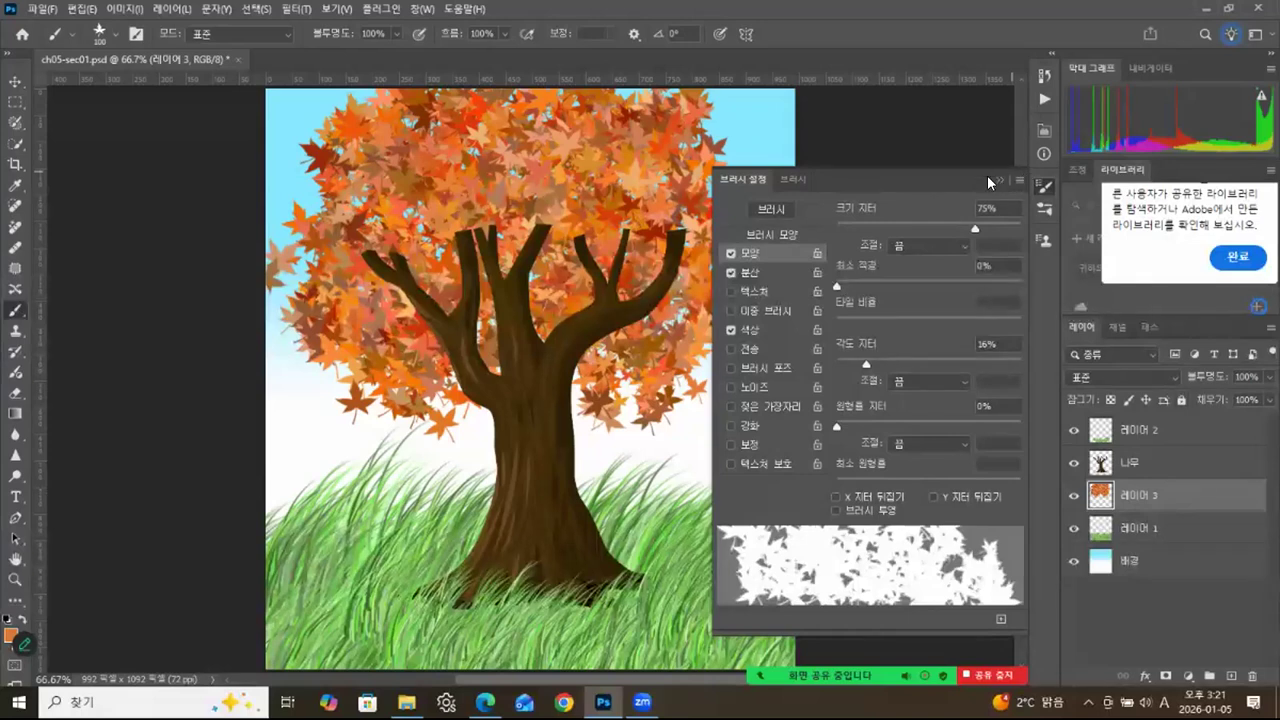
pyautogui.click(999, 184)
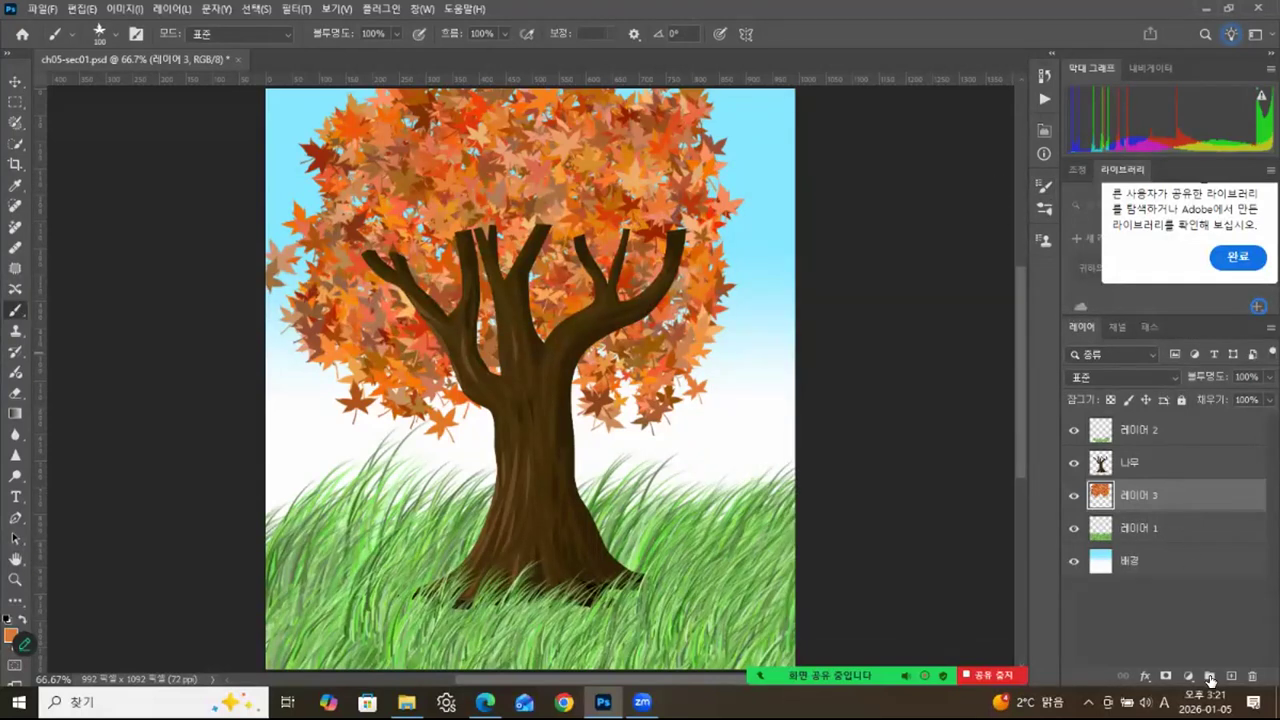
# Add a new layer above the 나무 layer and set the foreground colour to bright red-orange fe5337.
pyautogui.click(1171, 470)
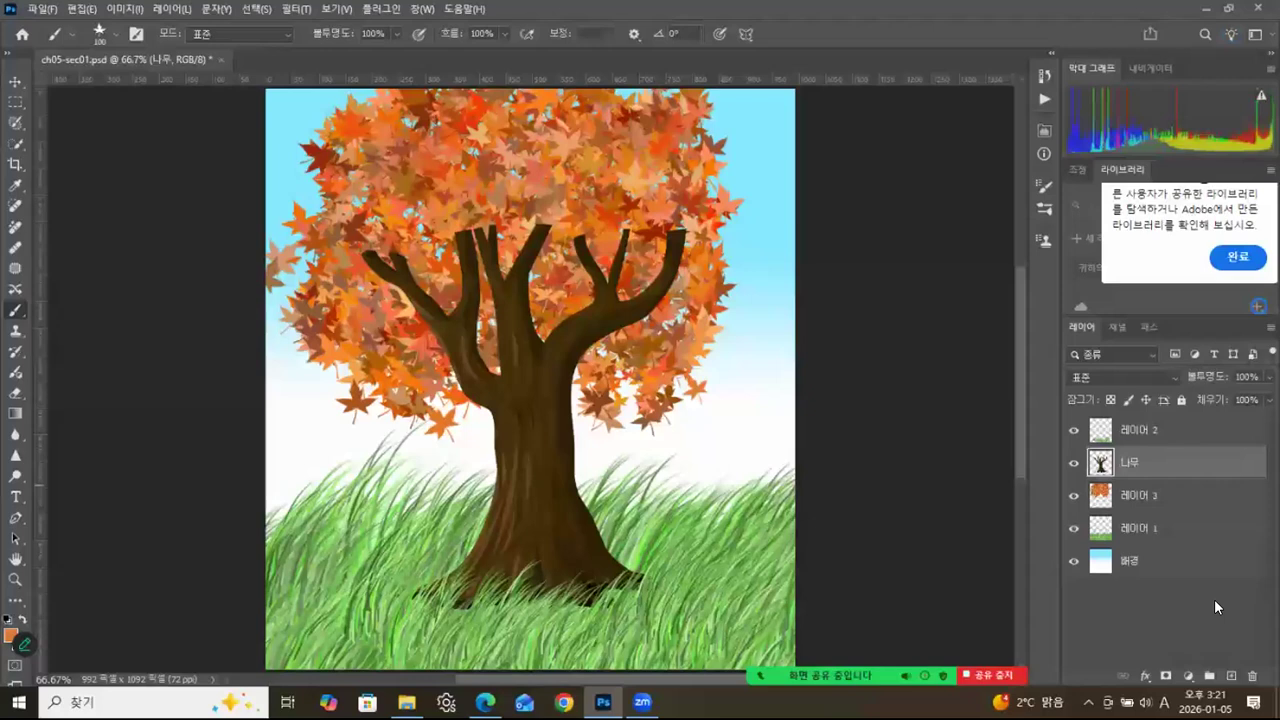
pyautogui.click(1229, 677)
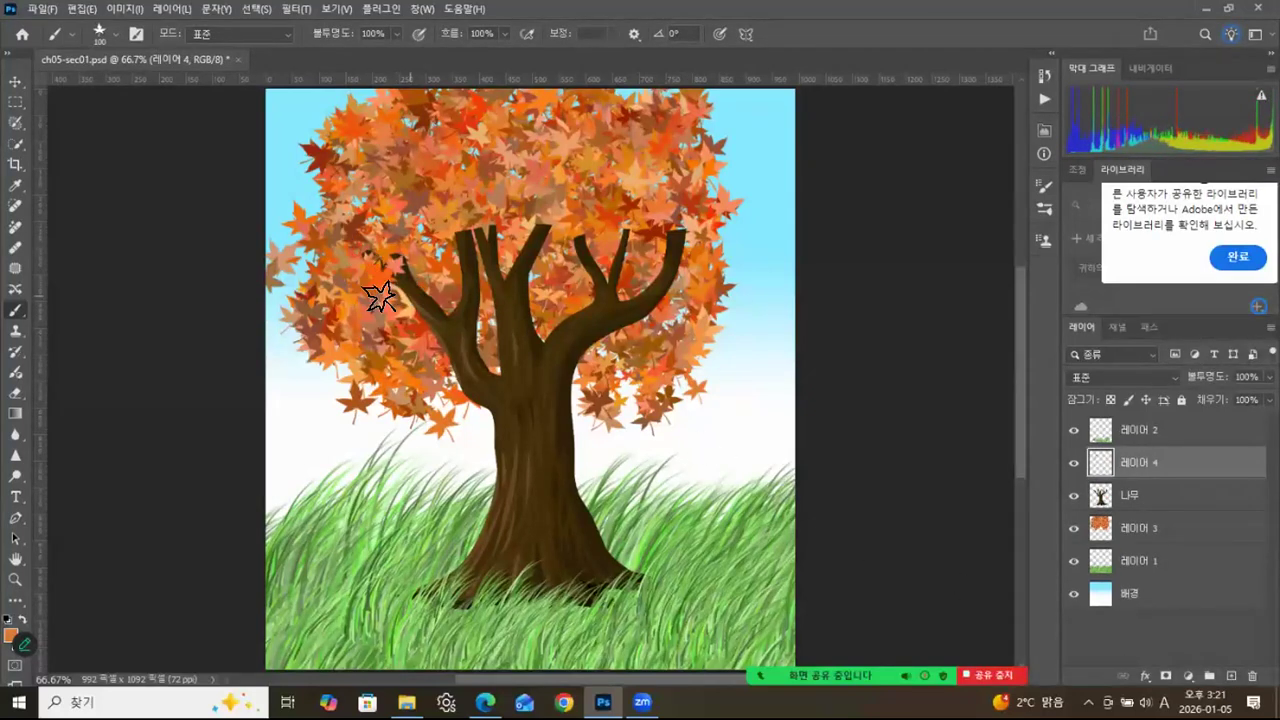
pyautogui.click(12, 637)
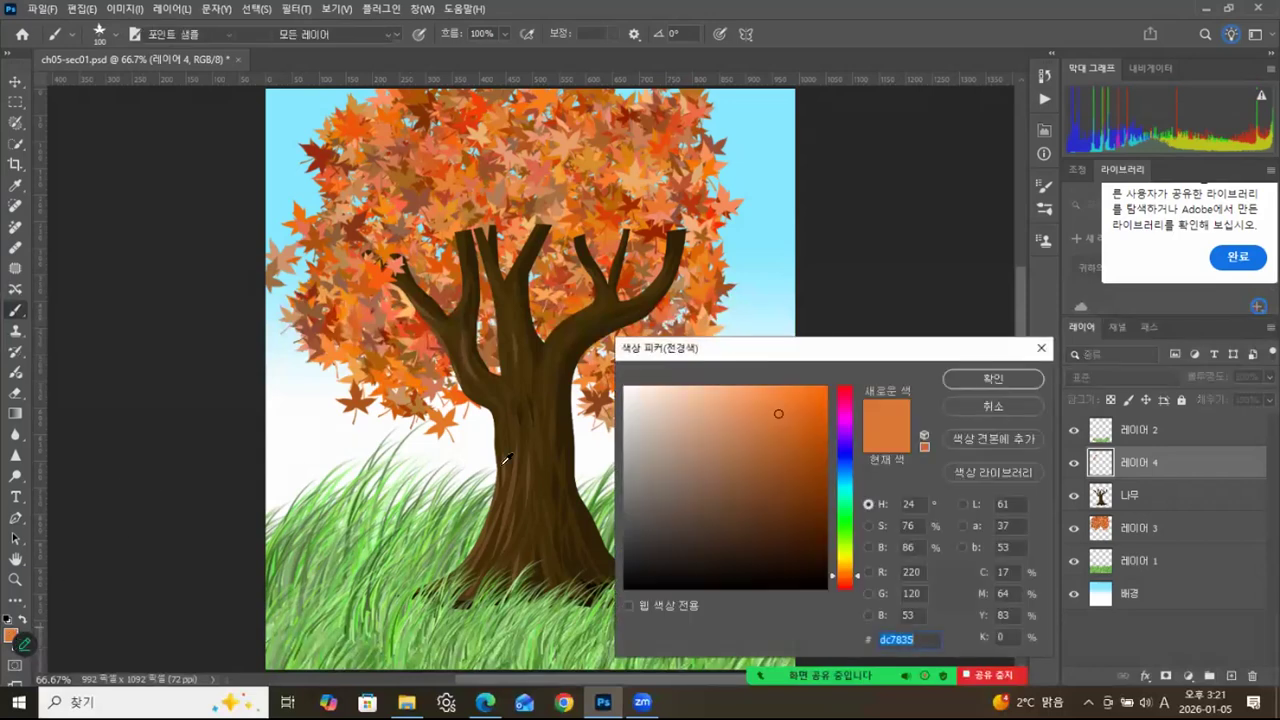
pyautogui.click(810, 446)
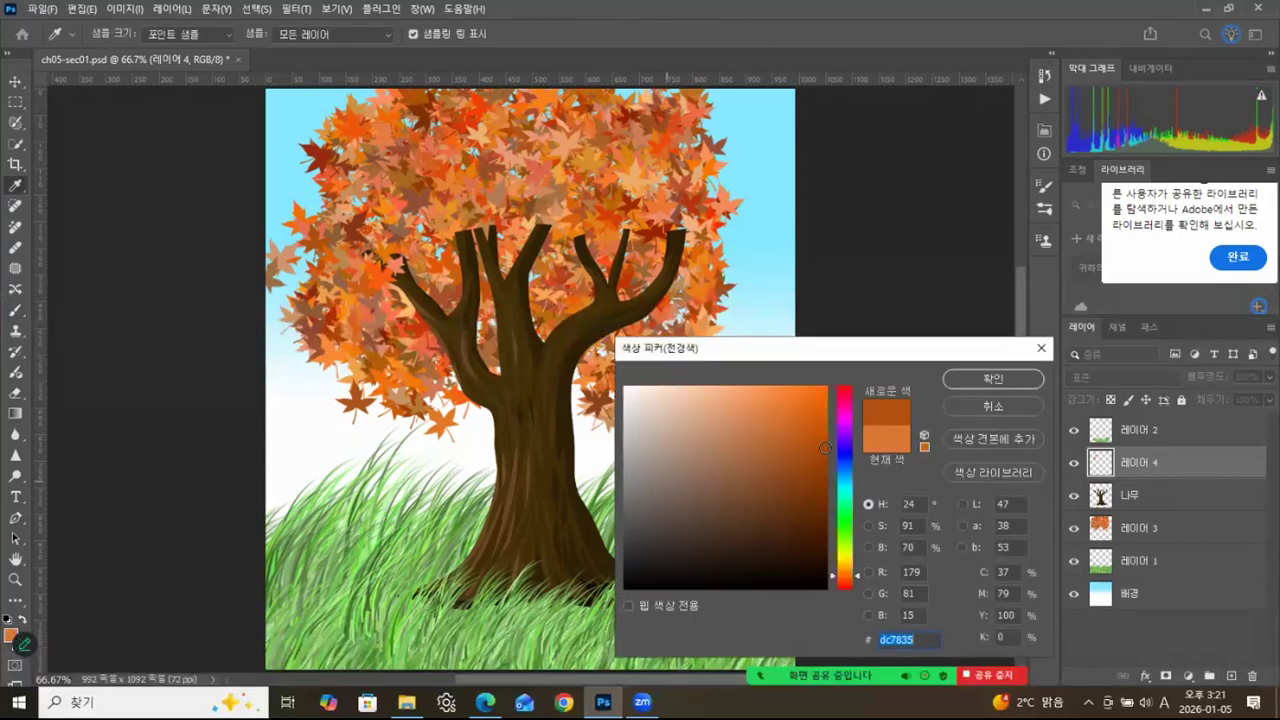
pyautogui.click(842, 585)
pyautogui.moveTo(787, 390); pyautogui.dragTo(783, 388)
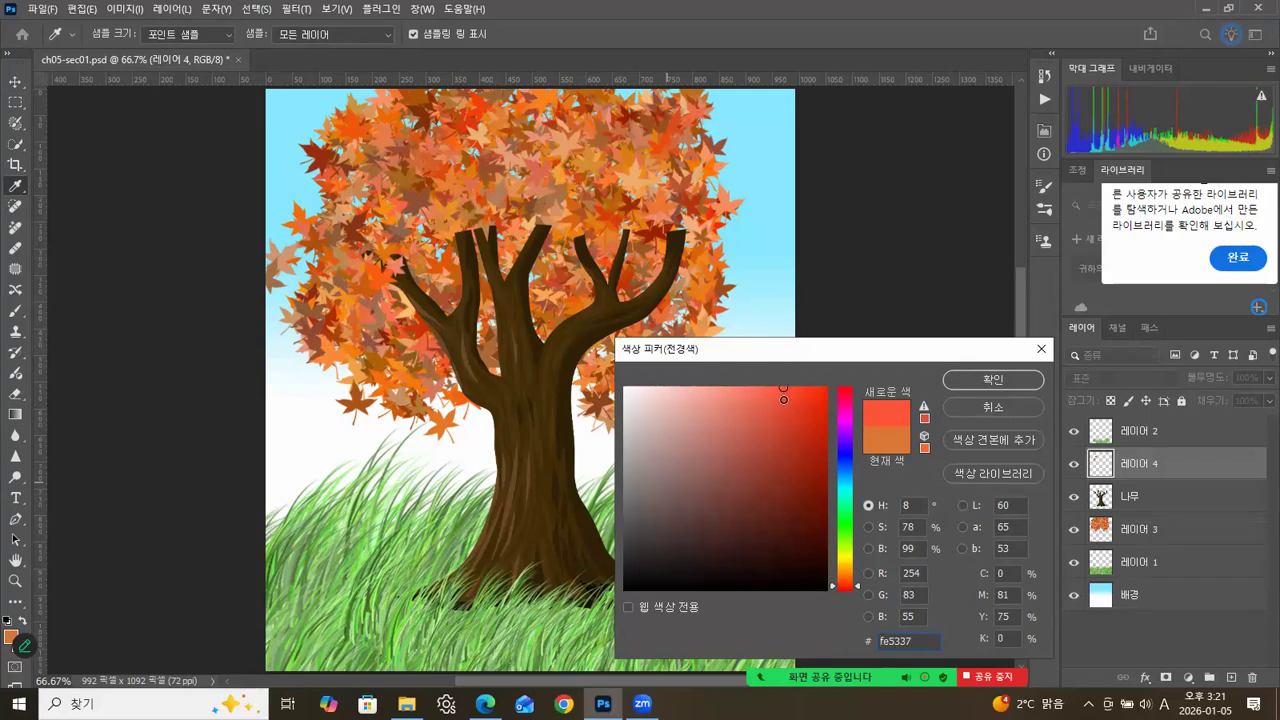
pyautogui.click(962, 384)
# Brush red leaves over the front of the branches and along the upper right of the crown on 레이어 4.
pyautogui.press('b')
pyautogui.click(522, 268)
pyautogui.click(494, 235)
pyautogui.click(540, 237)
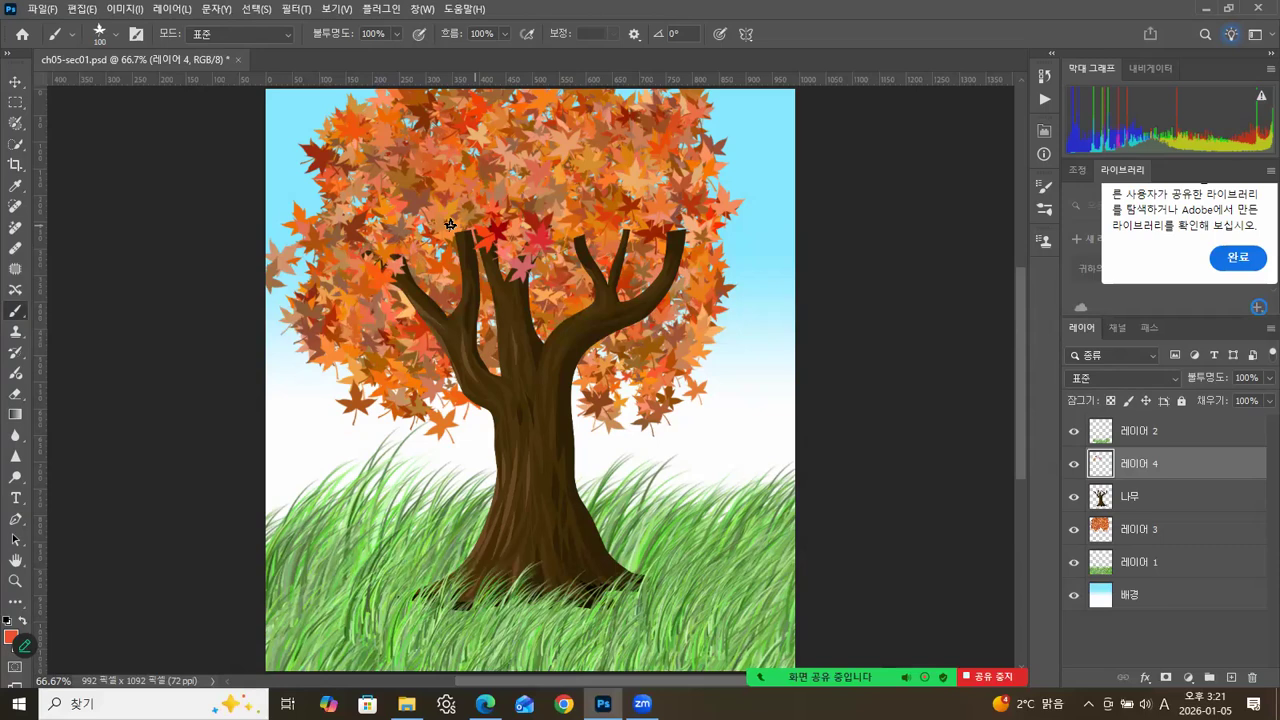
pyautogui.moveTo(467, 228)
pyautogui.mouseDown()
pyautogui.moveTo(445, 264)
pyautogui.moveTo(467, 272)
pyautogui.moveTo(437, 312)
pyautogui.mouseUp()
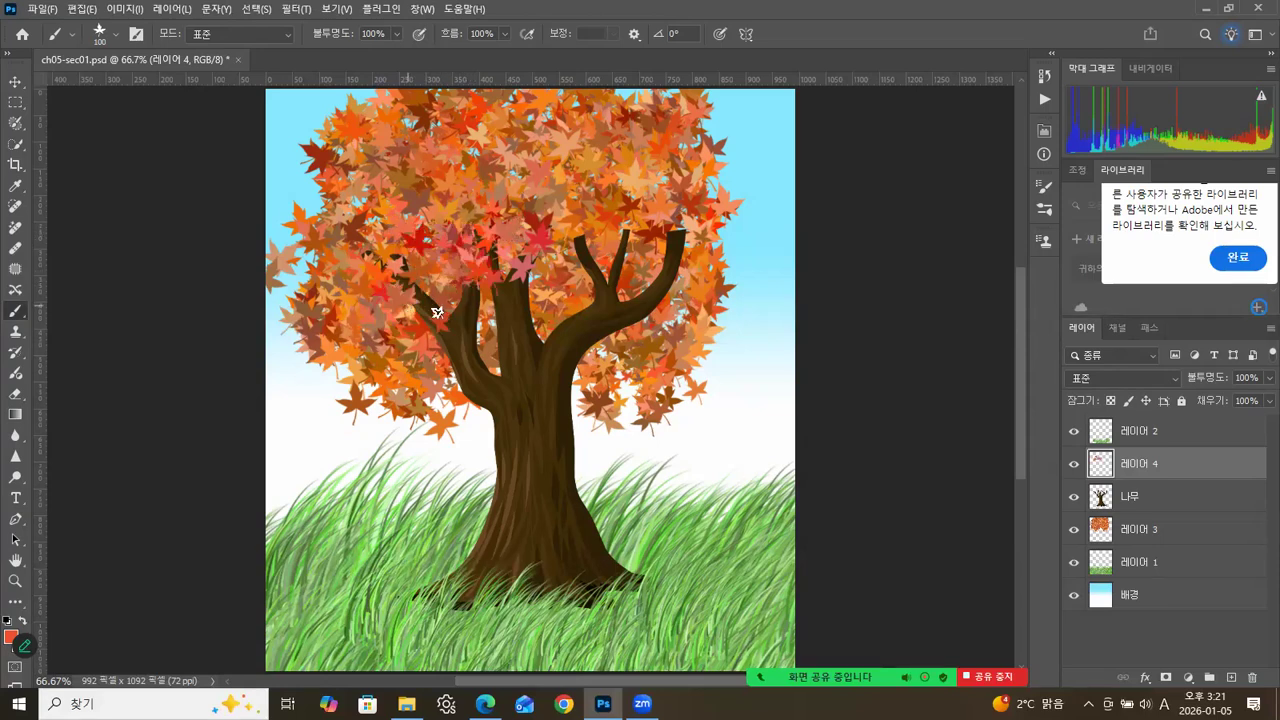
pyautogui.moveTo(607, 272)
pyautogui.mouseDown()
pyautogui.moveTo(584, 235)
pyautogui.moveTo(644, 230)
pyautogui.moveTo(629, 220)
pyautogui.moveTo(640, 246)
pyautogui.moveTo(687, 225)
pyautogui.moveTo(684, 212)
pyautogui.moveTo(689, 248)
pyautogui.moveTo(657, 279)
pyautogui.mouseUp()
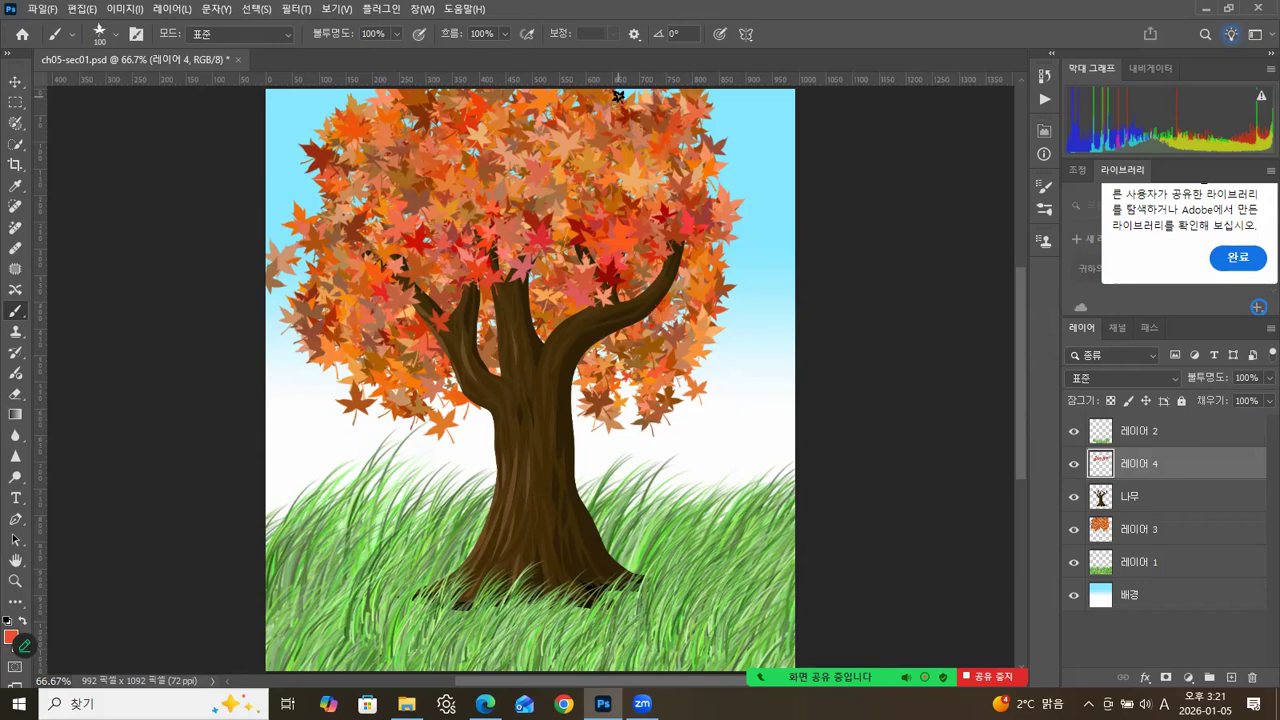
pyautogui.moveTo(629, 90)
pyautogui.mouseDown()
pyautogui.moveTo(686, 163)
pyautogui.moveTo(699, 263)
pyautogui.mouseUp()
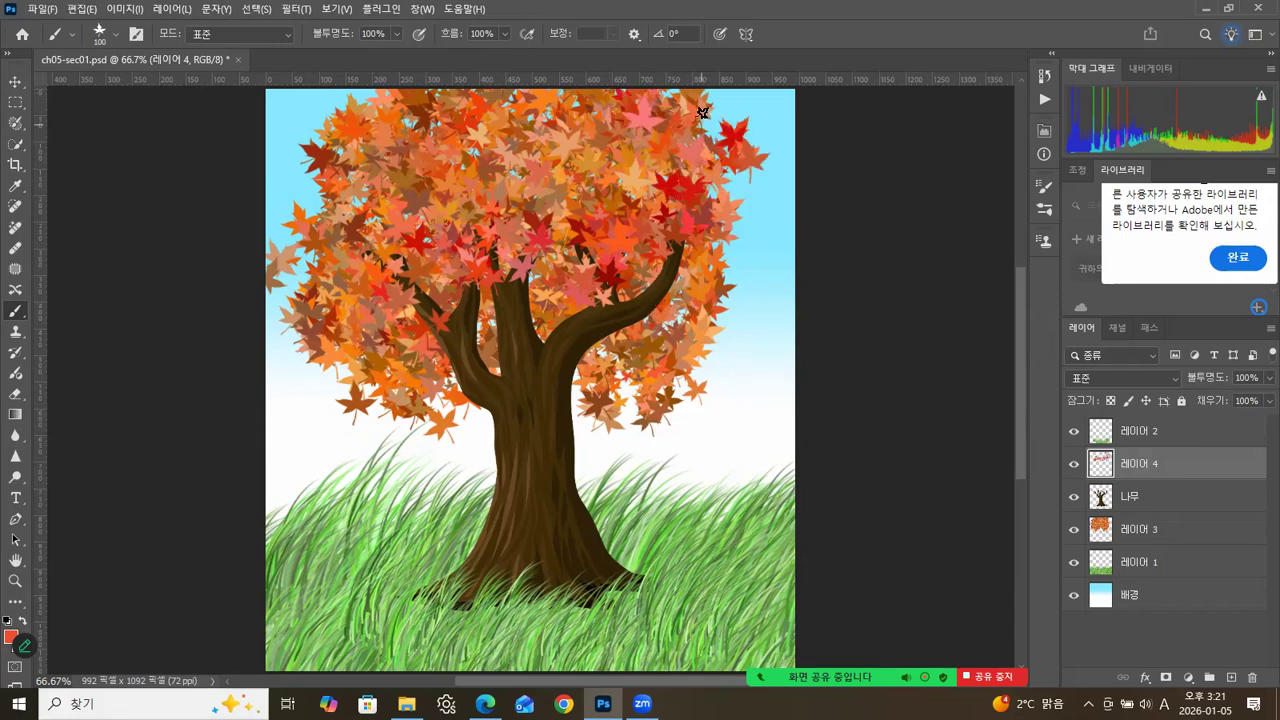
# Scatter a few fallen red leaves over the grass on both sides of the trunk.
pyautogui.click(726, 477)
pyautogui.click(667, 528)
pyautogui.click(332, 496)
pyautogui.moveTo(417, 496); pyautogui.dragTo(398, 514)
pyautogui.click(390, 558)
pyautogui.click(320, 610)
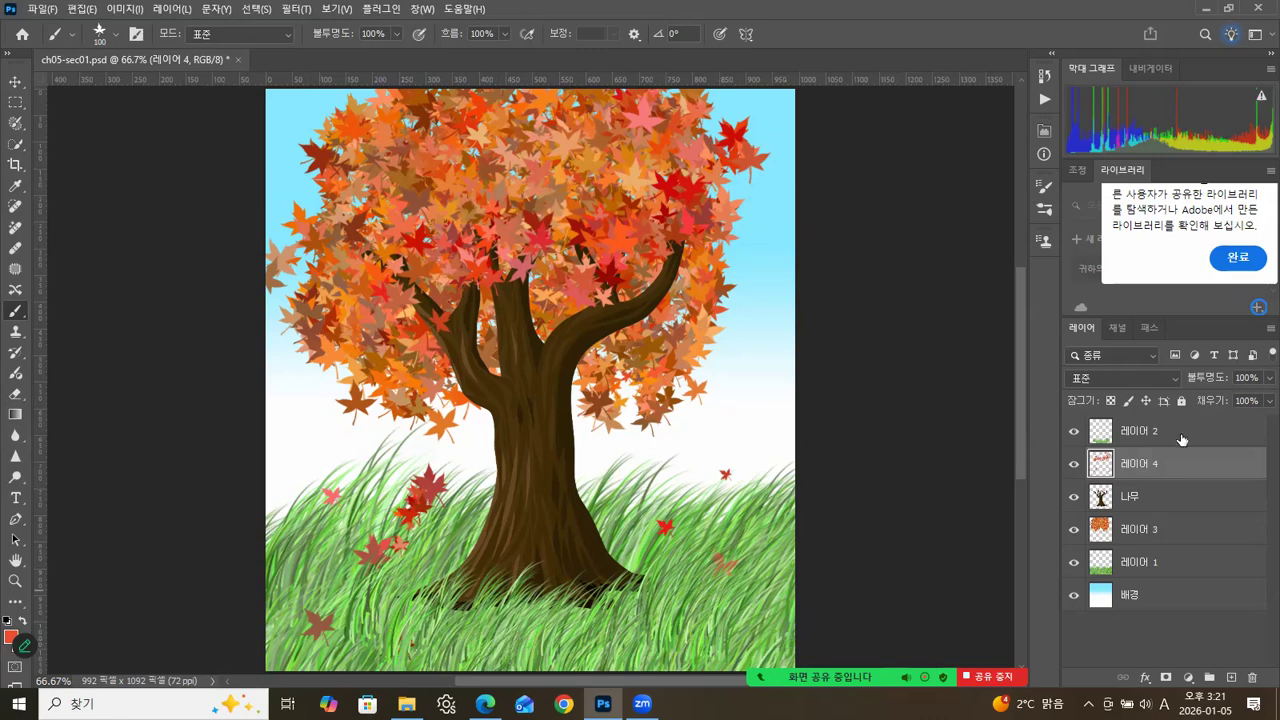
# Add a new layer above 레이어 2 and paint fallen leaves at the trunk base and across the foreground grass.
pyautogui.click(1230, 679)
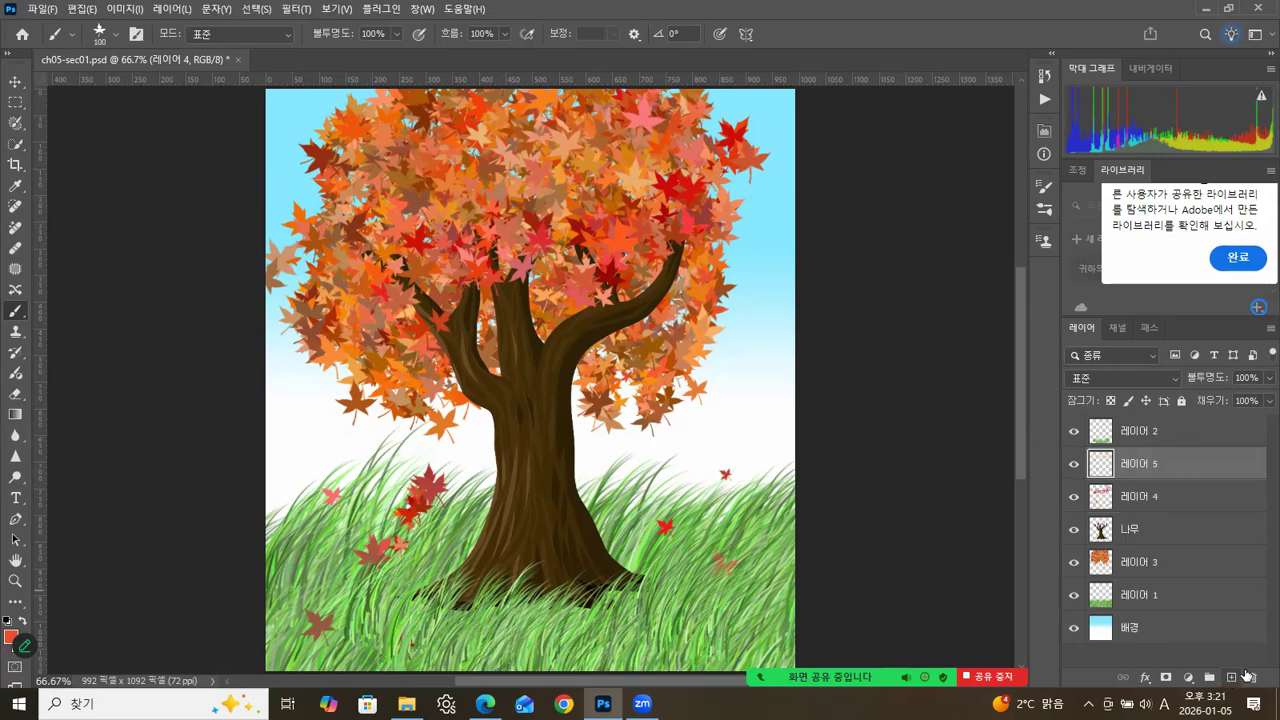
pyautogui.moveTo(1155, 465); pyautogui.dragTo(1151, 431)
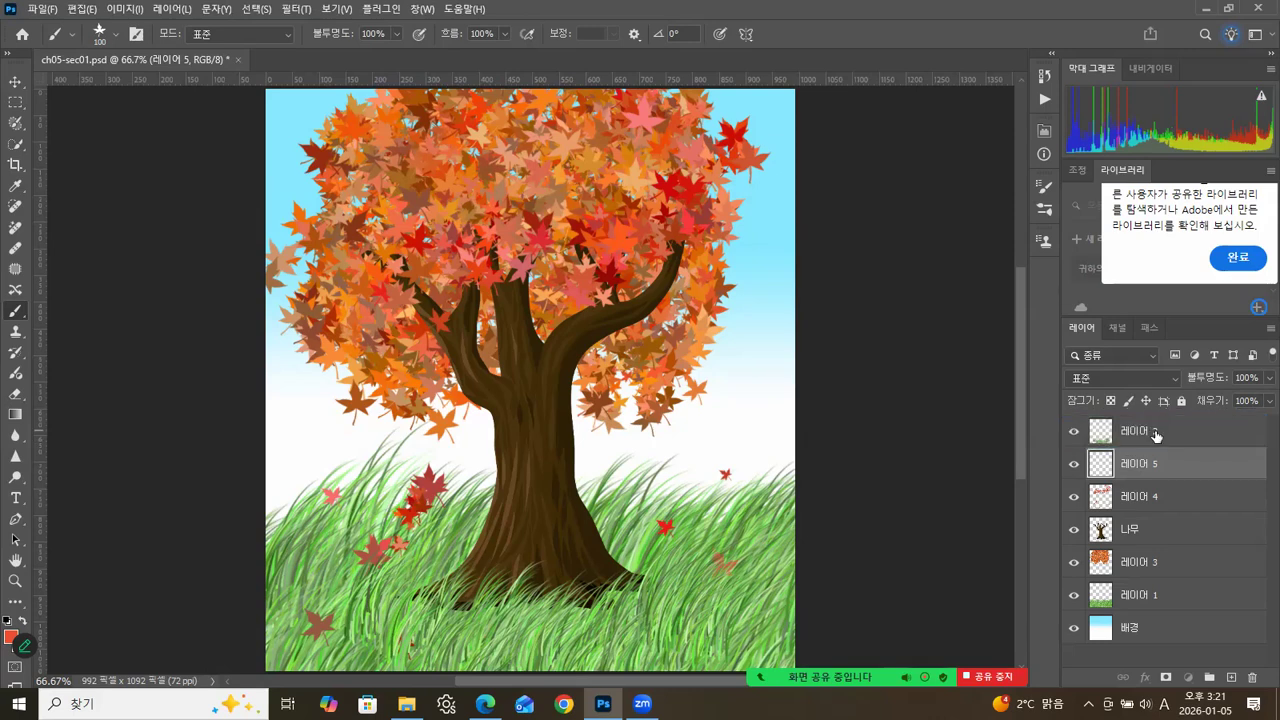
pyautogui.click(523, 628)
pyautogui.click(527, 573)
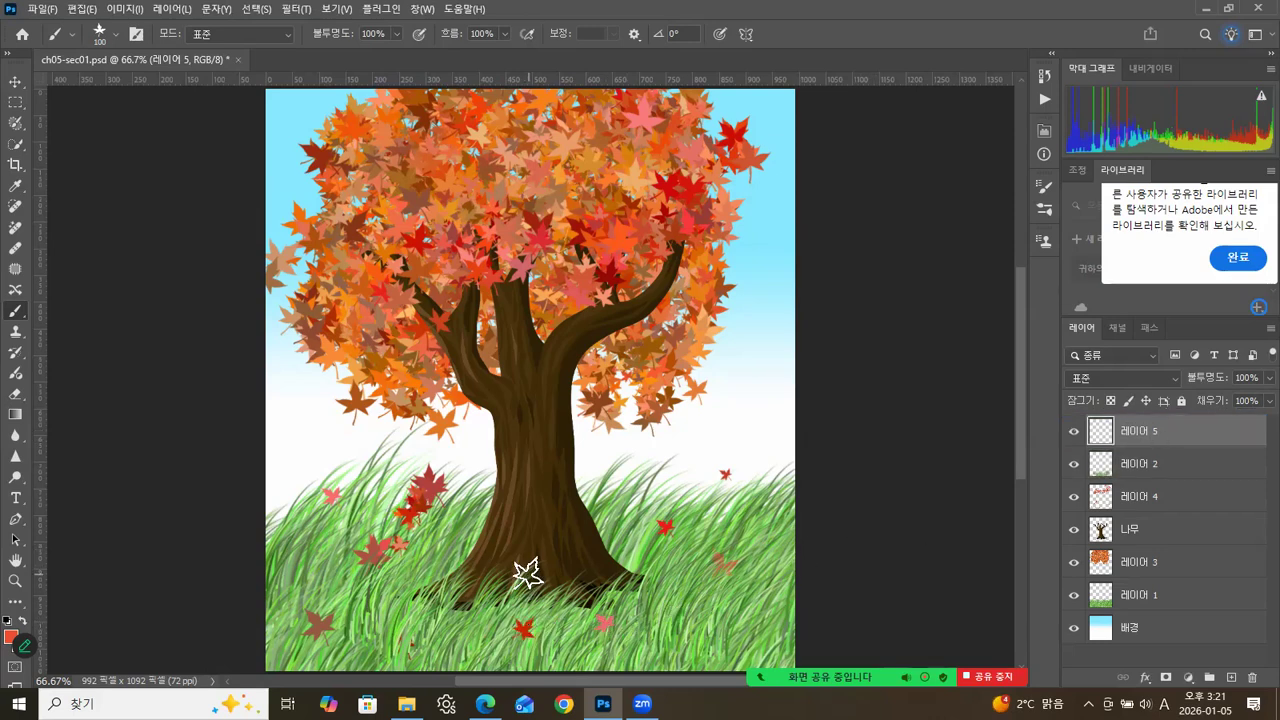
pyautogui.click(717, 628)
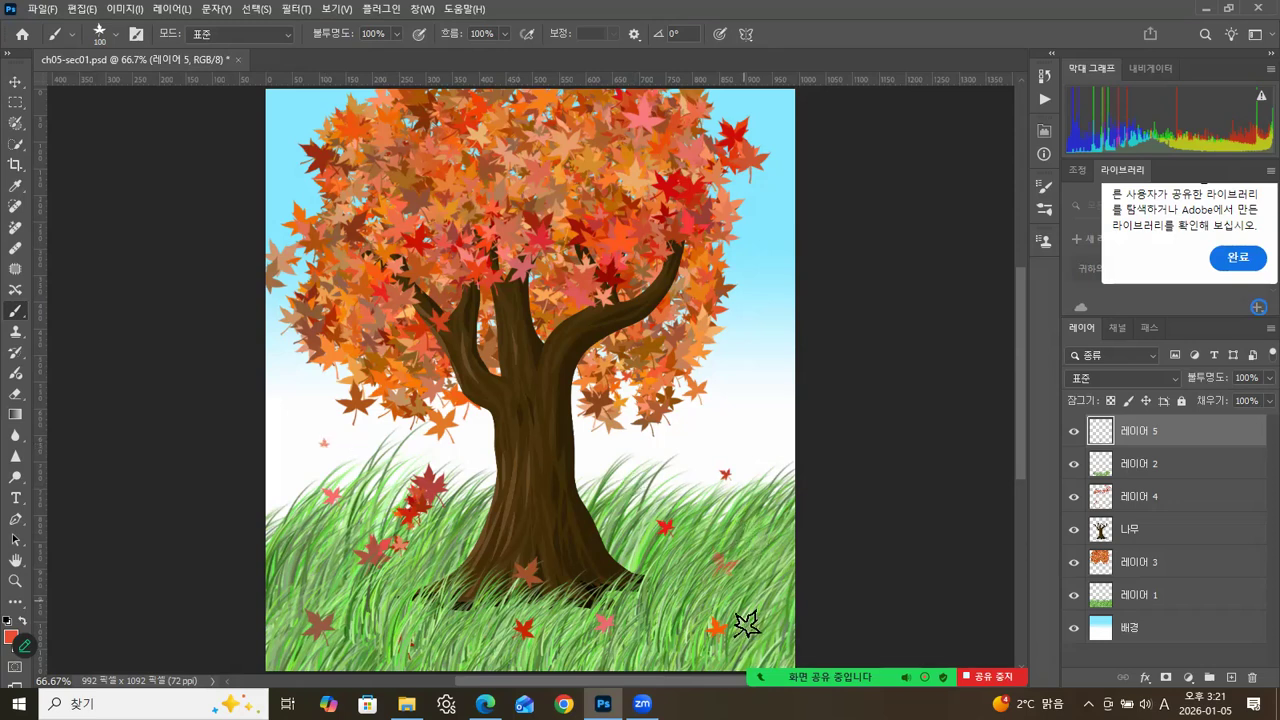
pyautogui.click(690, 648)
pyautogui.moveTo(757, 649); pyautogui.dragTo(808, 658)
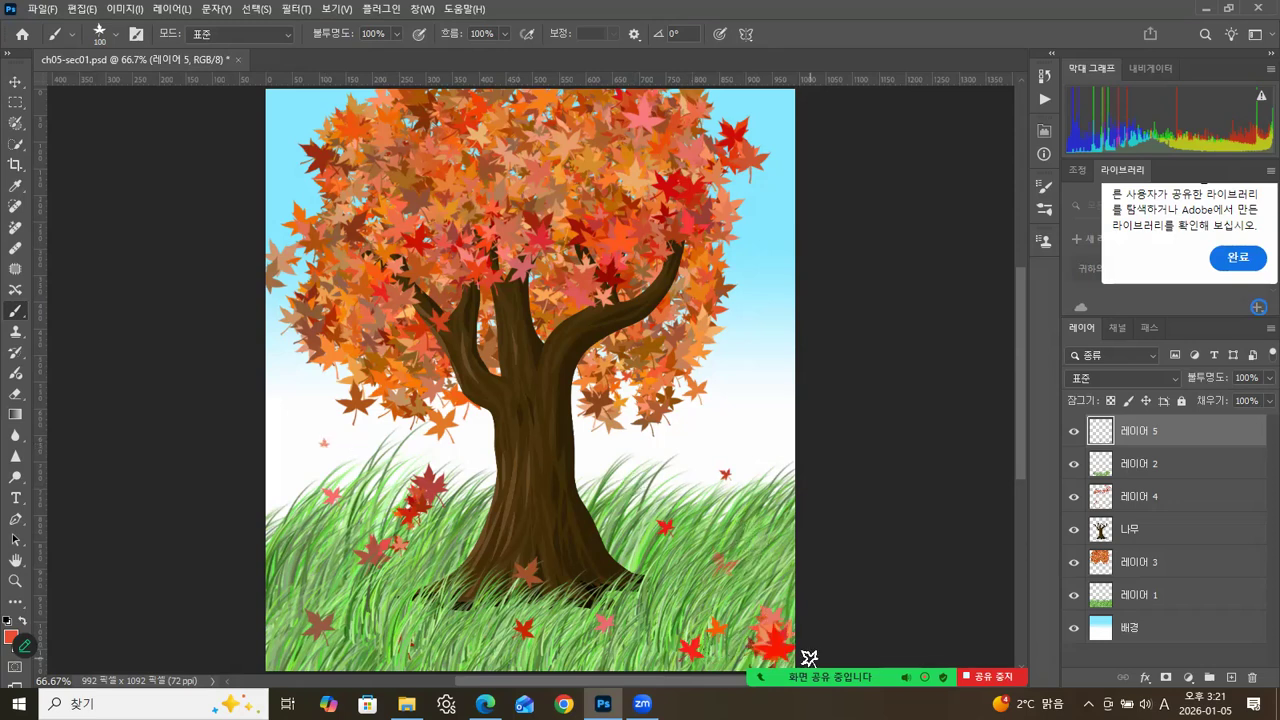
# Switch to the Move tool and leave all layers deselected.
pyautogui.moveTo(905, 650)
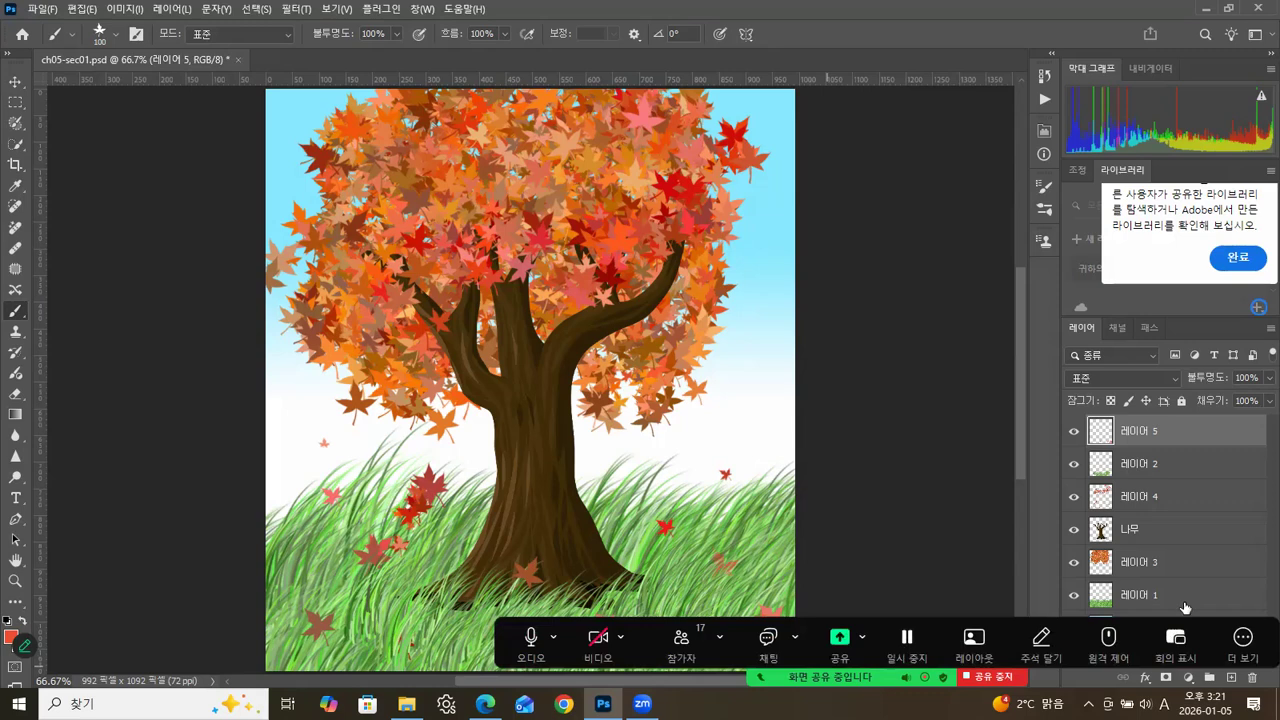
pyautogui.click(14, 83)
pyautogui.click(868, 179)
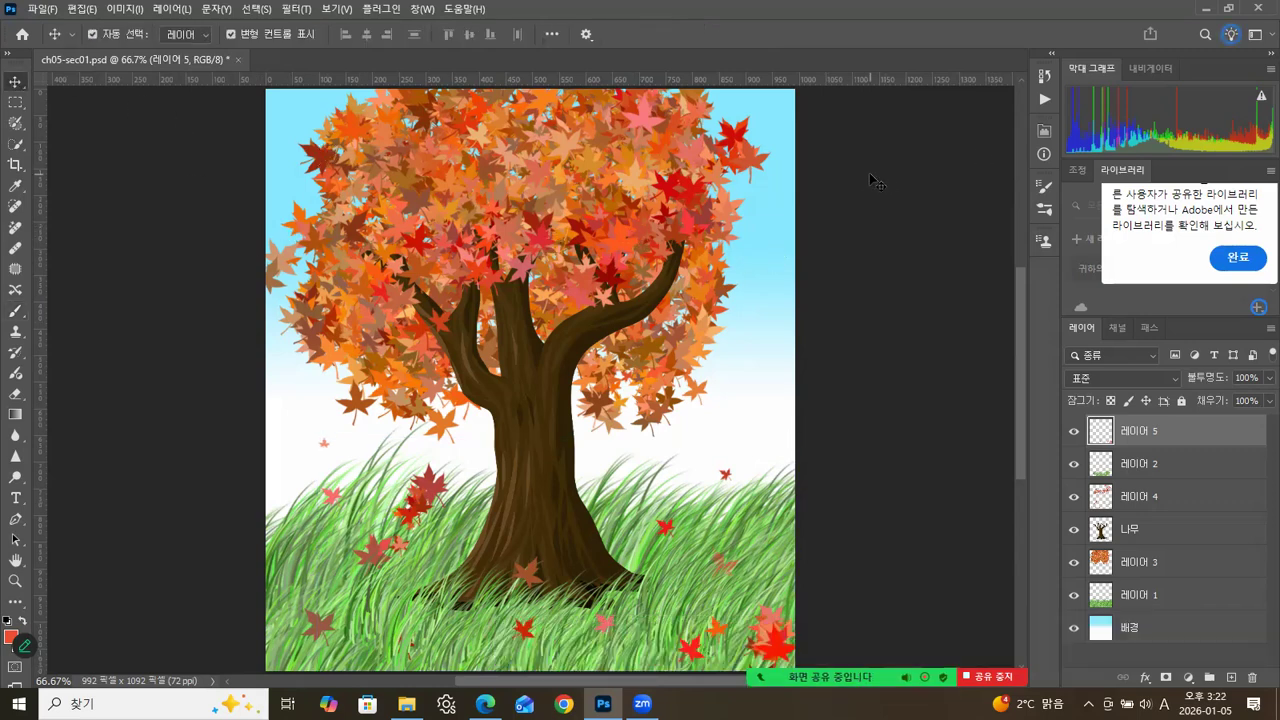
pyautogui.click(795, 288)
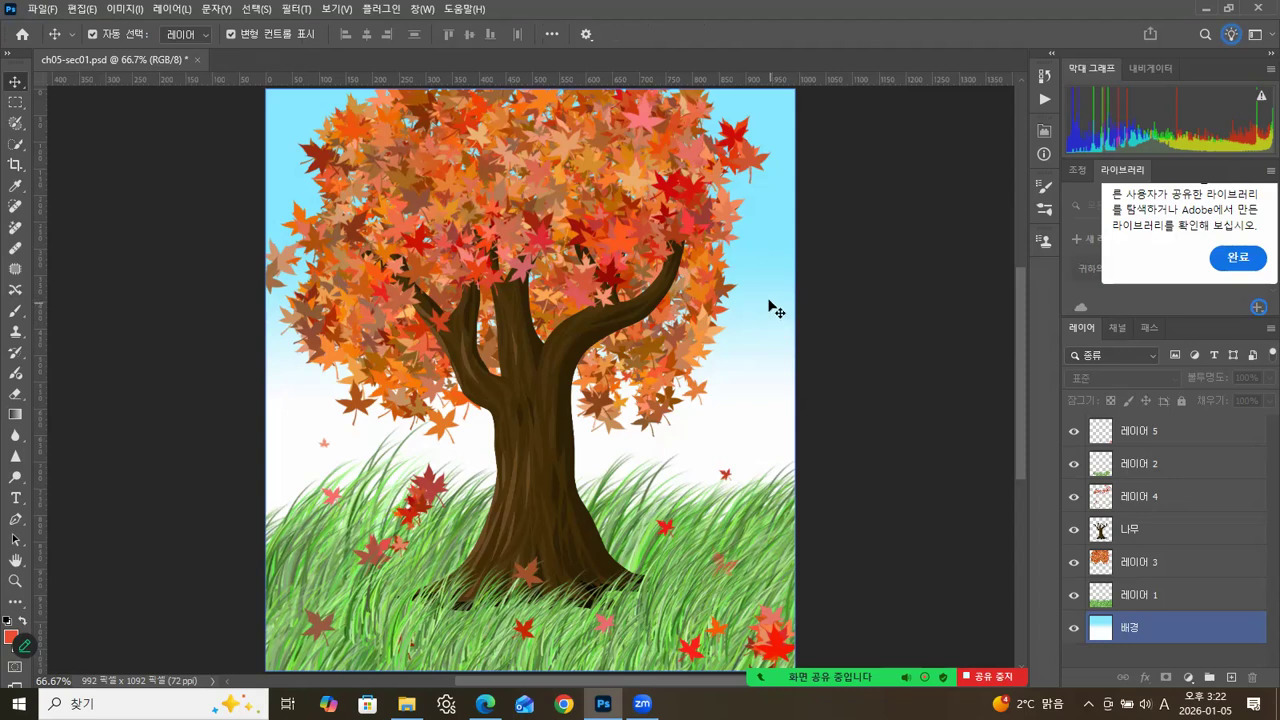
pyautogui.click(725, 216)
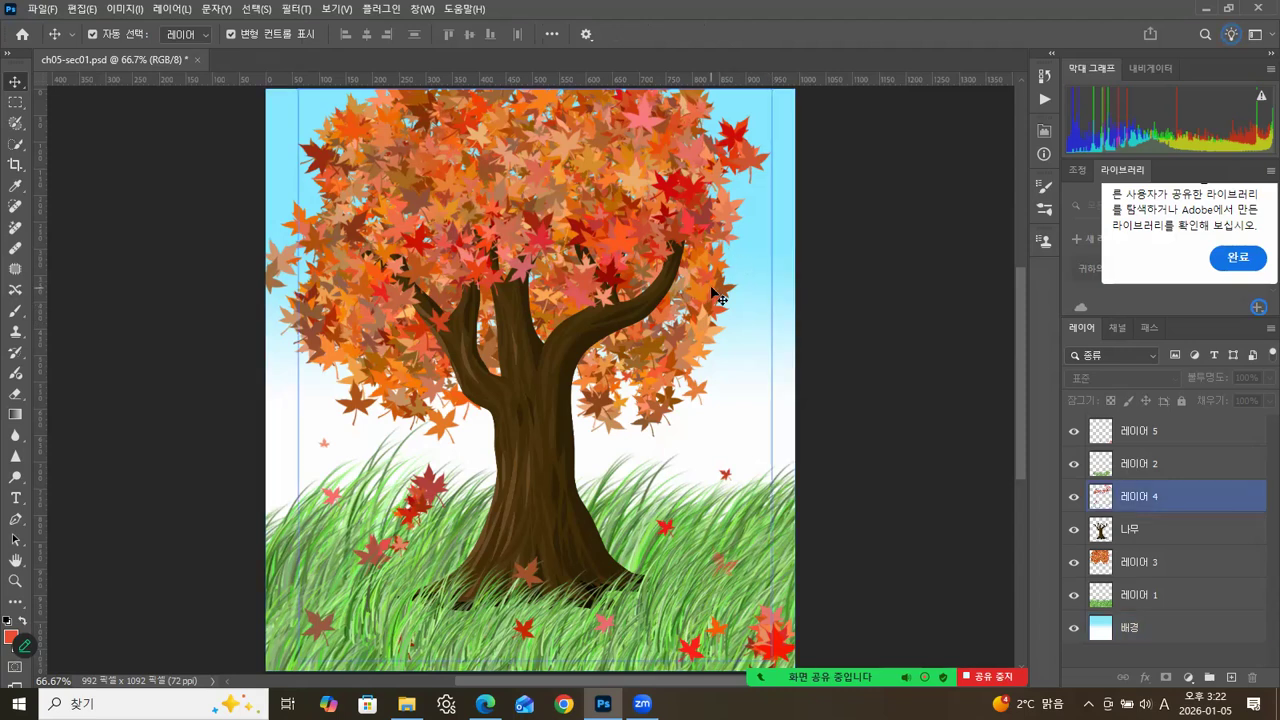
pyautogui.click(709, 297)
pyautogui.click(233, 137)
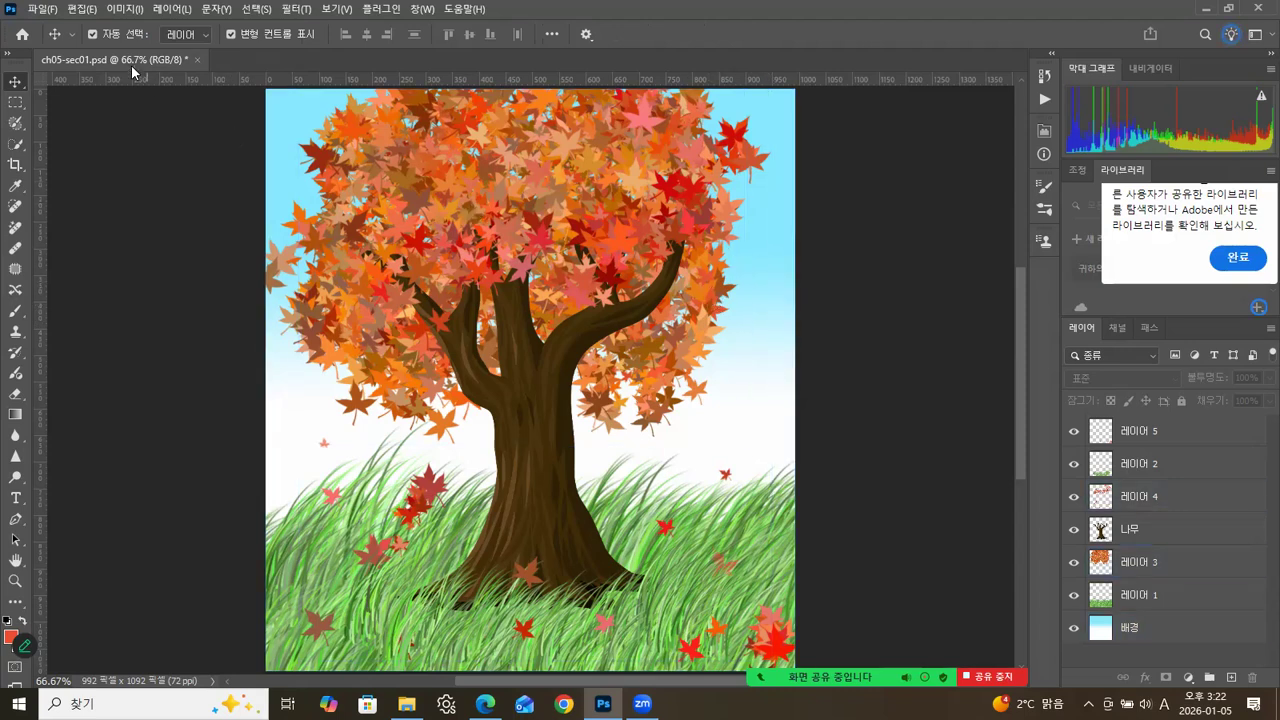
# Start saving the document under another name in Photoshop format, and go up to the Photoshop2025 winter course folder.
pyautogui.click(50, 14)
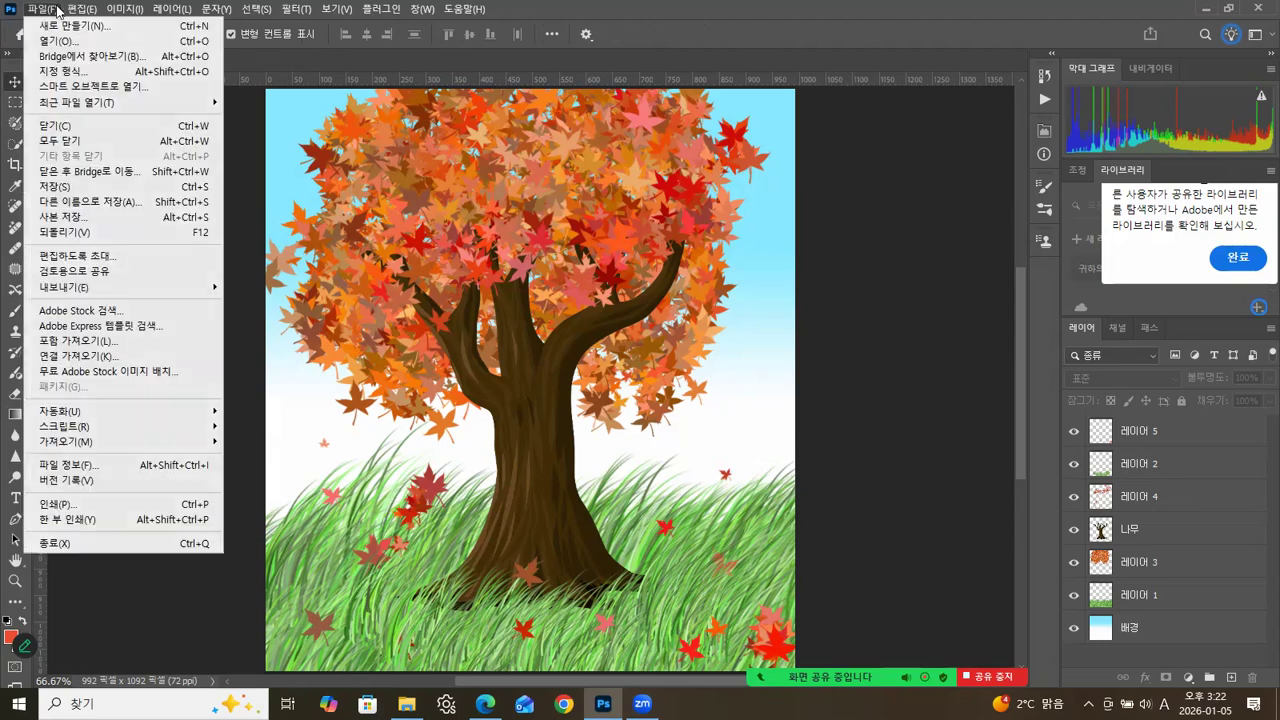
pyautogui.click(71, 205)
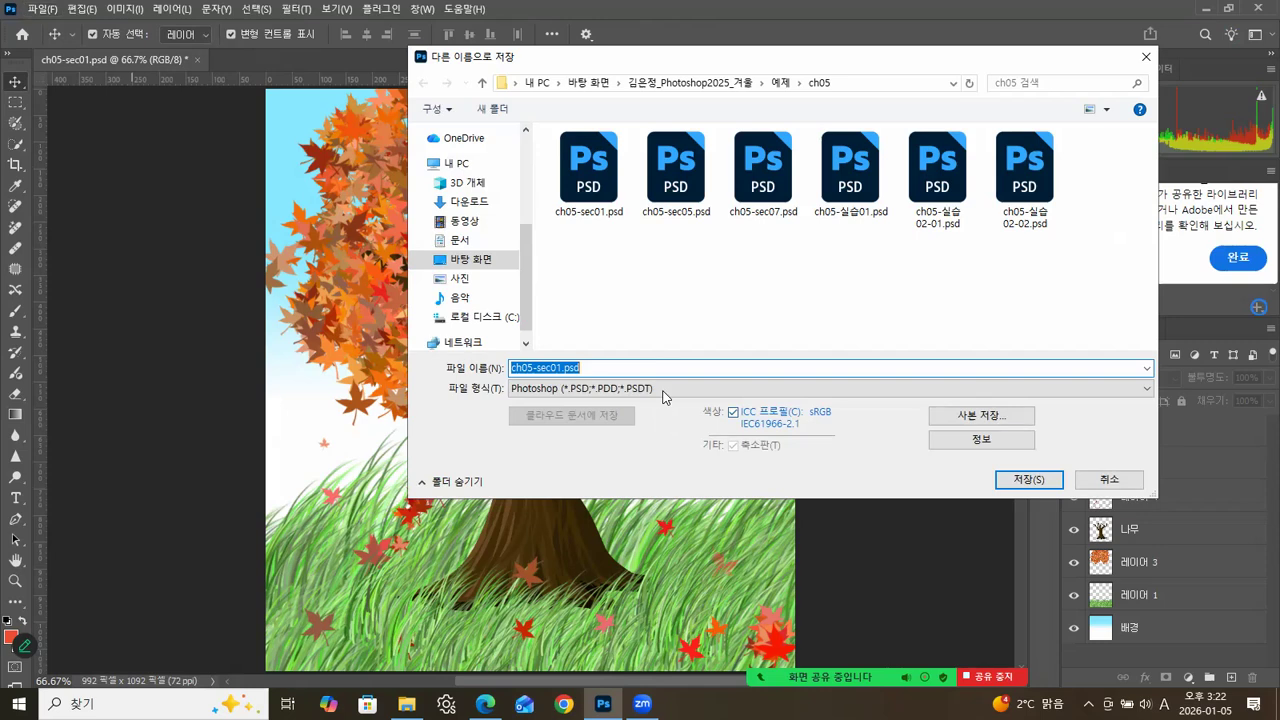
pyautogui.click(665, 390)
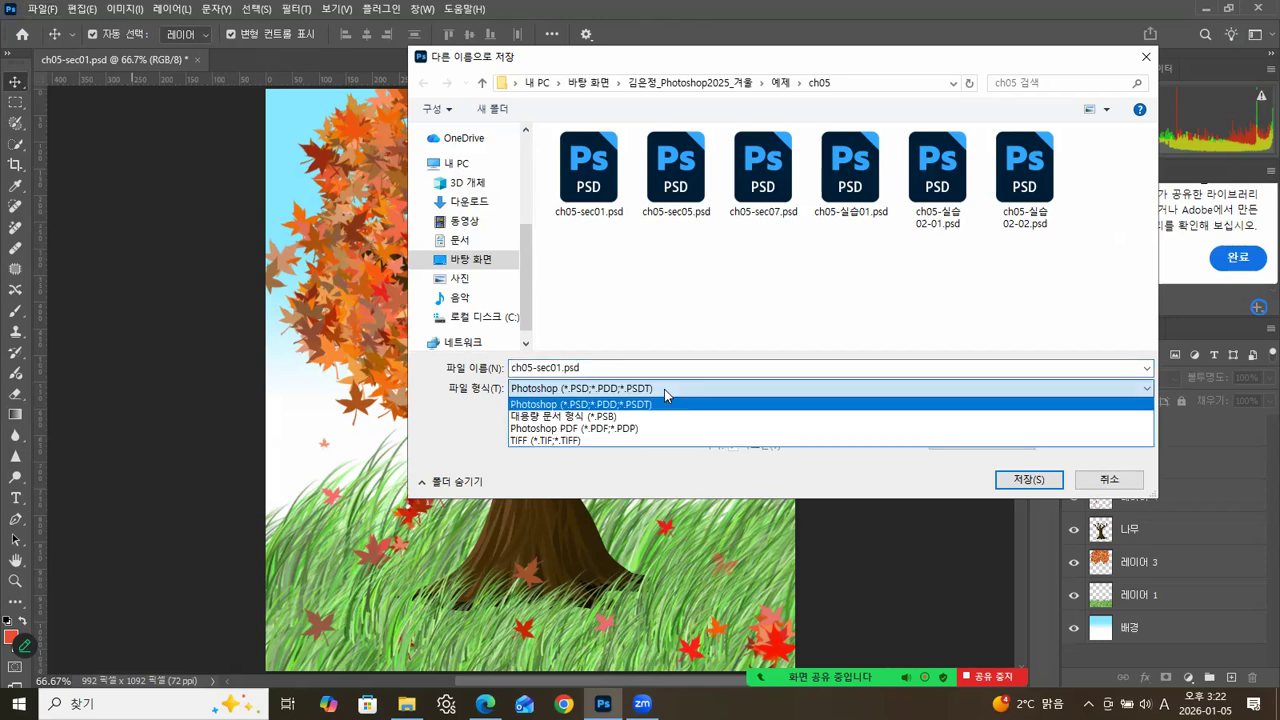
pyautogui.click(665, 392)
pyautogui.click(690, 83)
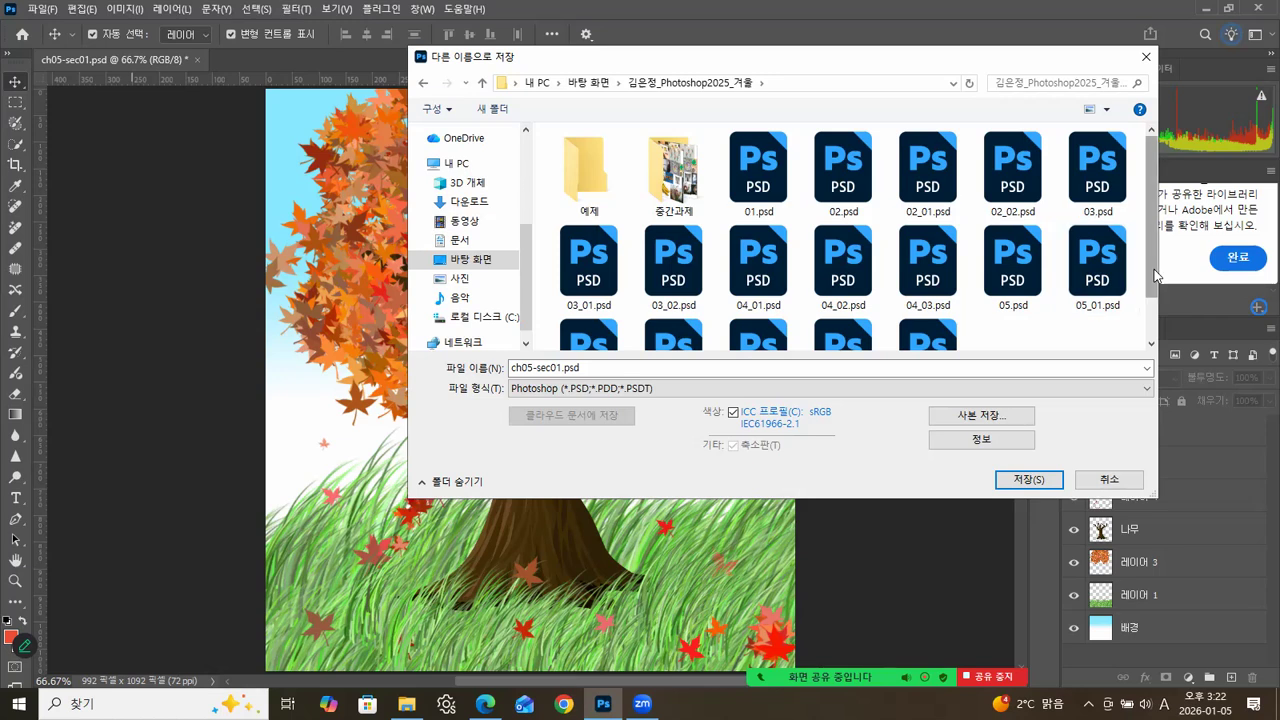
pyautogui.moveTo(1155, 275); pyautogui.dragTo(1158, 352)
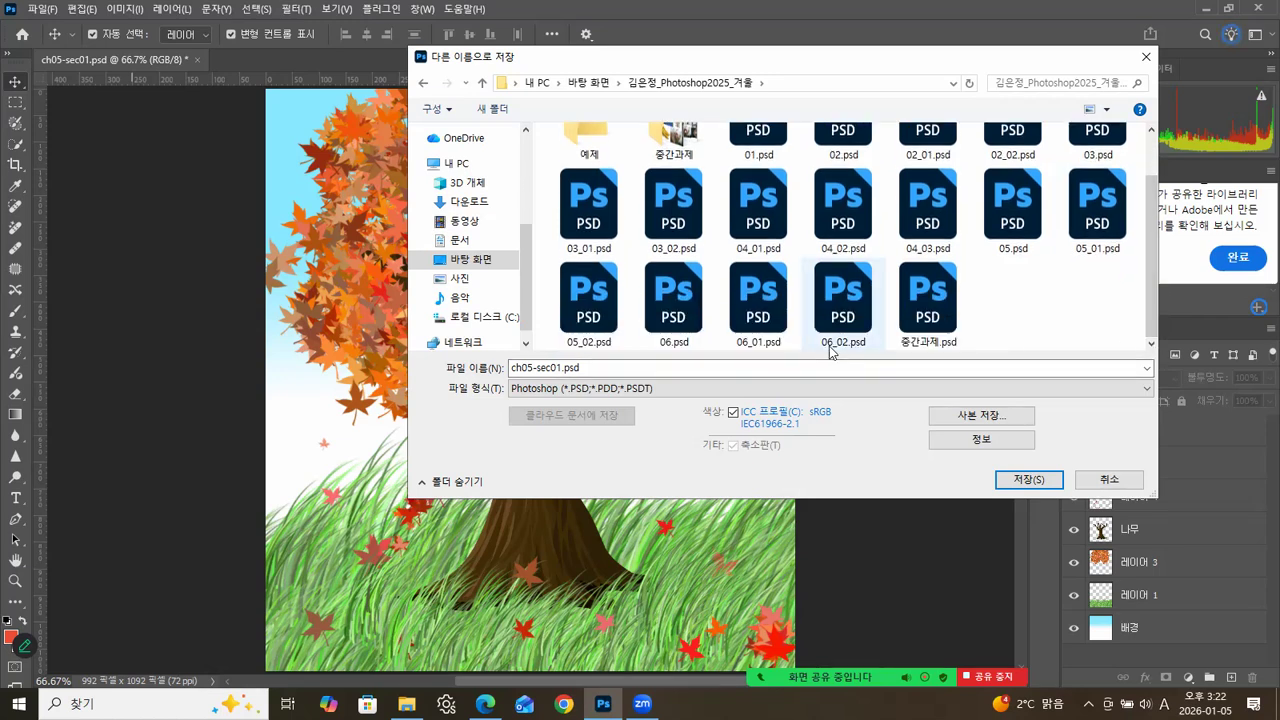
# Name the file 07.psd and save the layered document in the course folder.
pyautogui.click(668, 335)
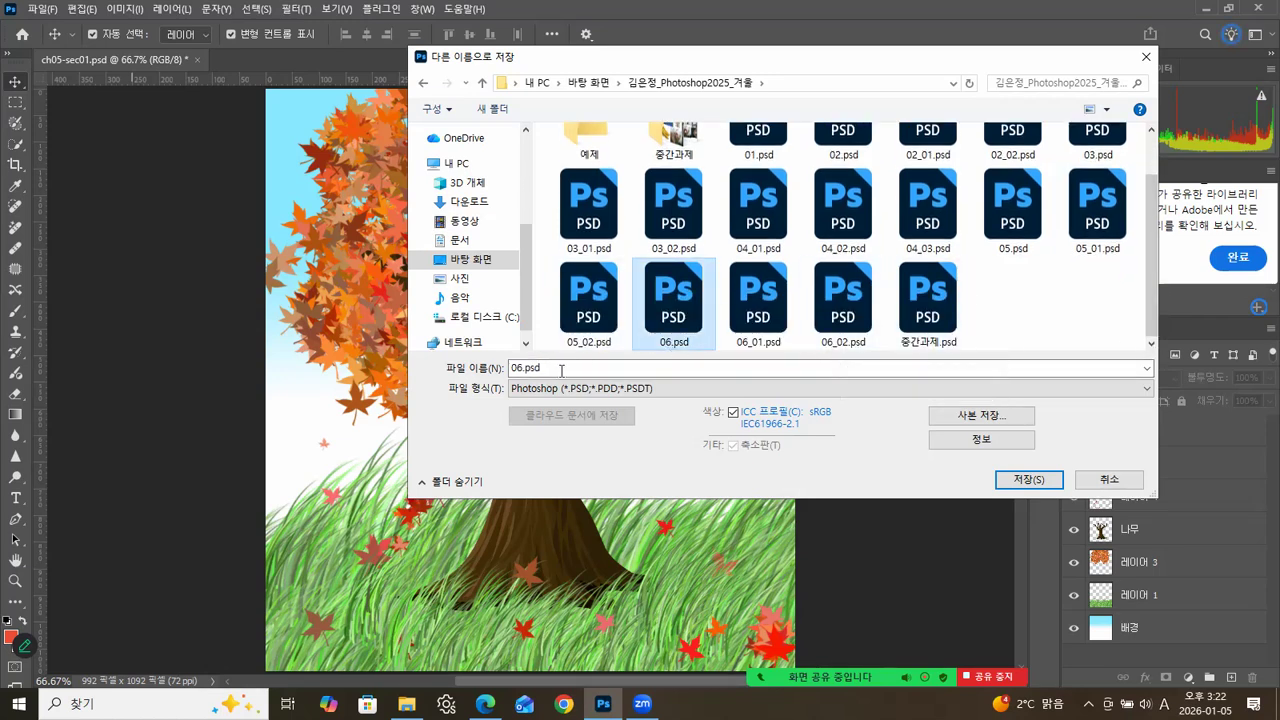
pyautogui.click(521, 369)
pyautogui.click(521, 369)
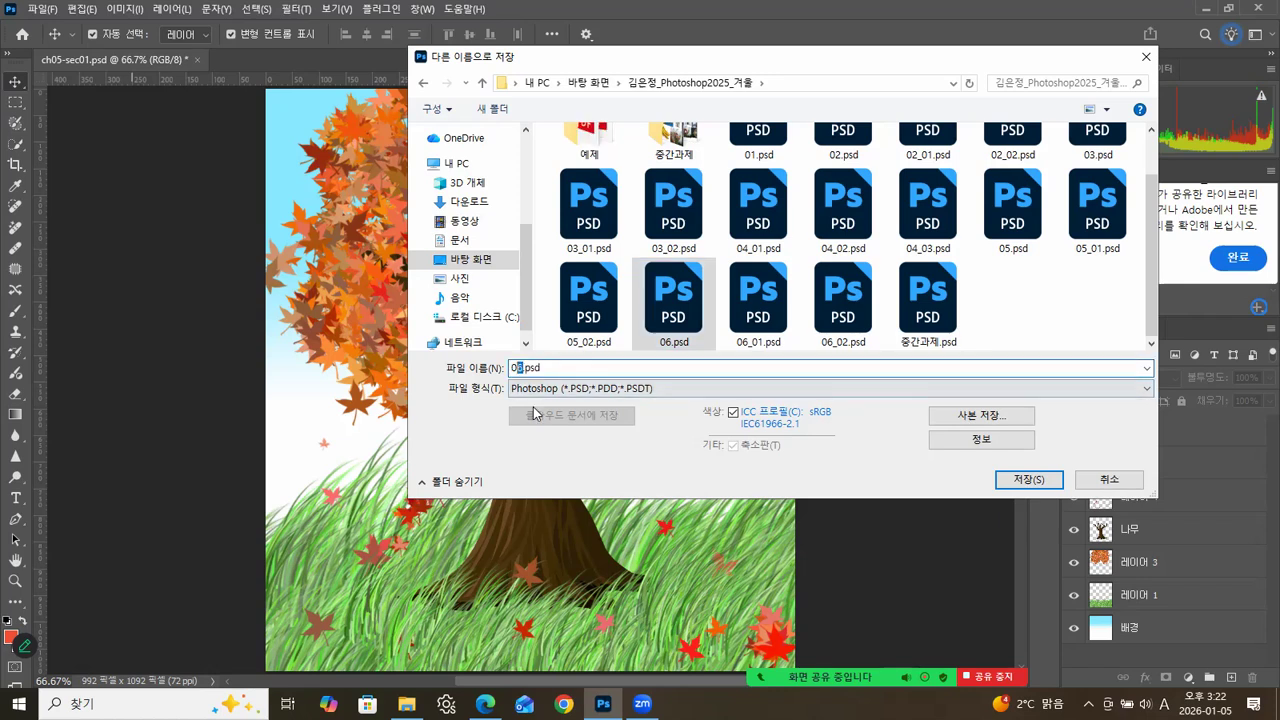
pyautogui.write('7')
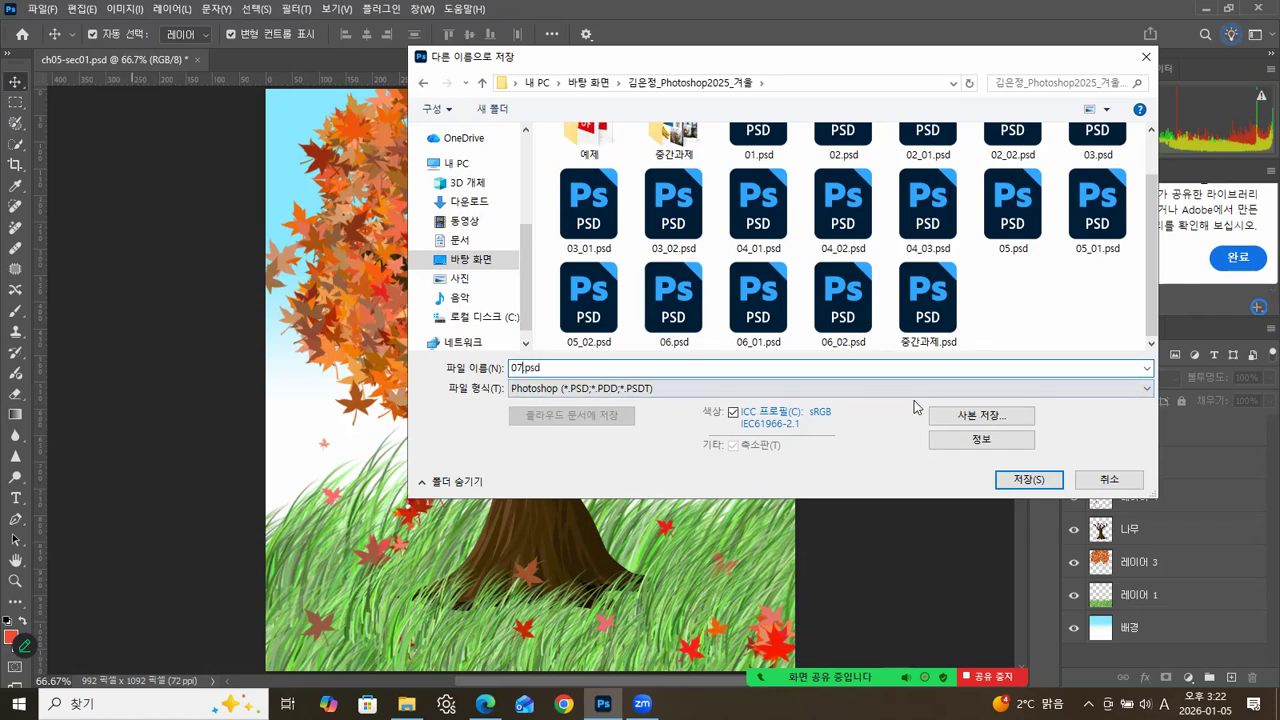
pyautogui.click(1025, 480)
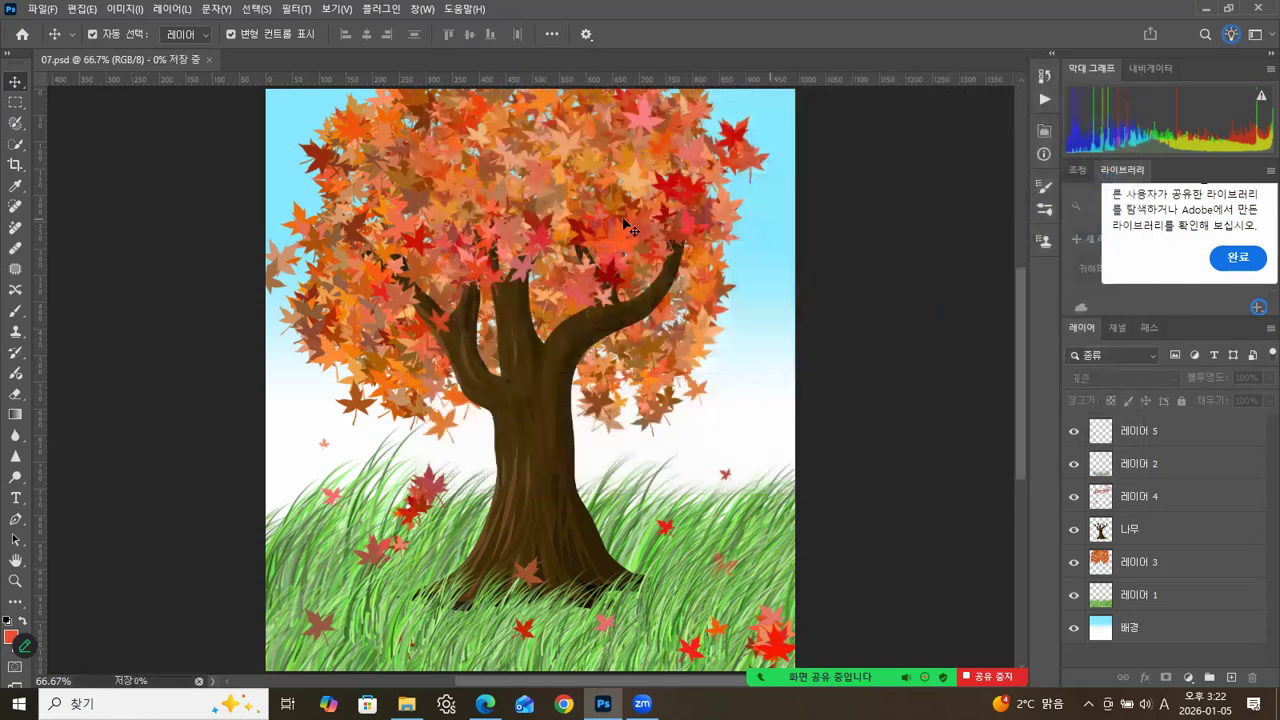
# Save a copy of the tree document as 07.jpg in JPEG format in the same folder, with quality 12 and the baseline standard option.
pyautogui.click(40, 9)
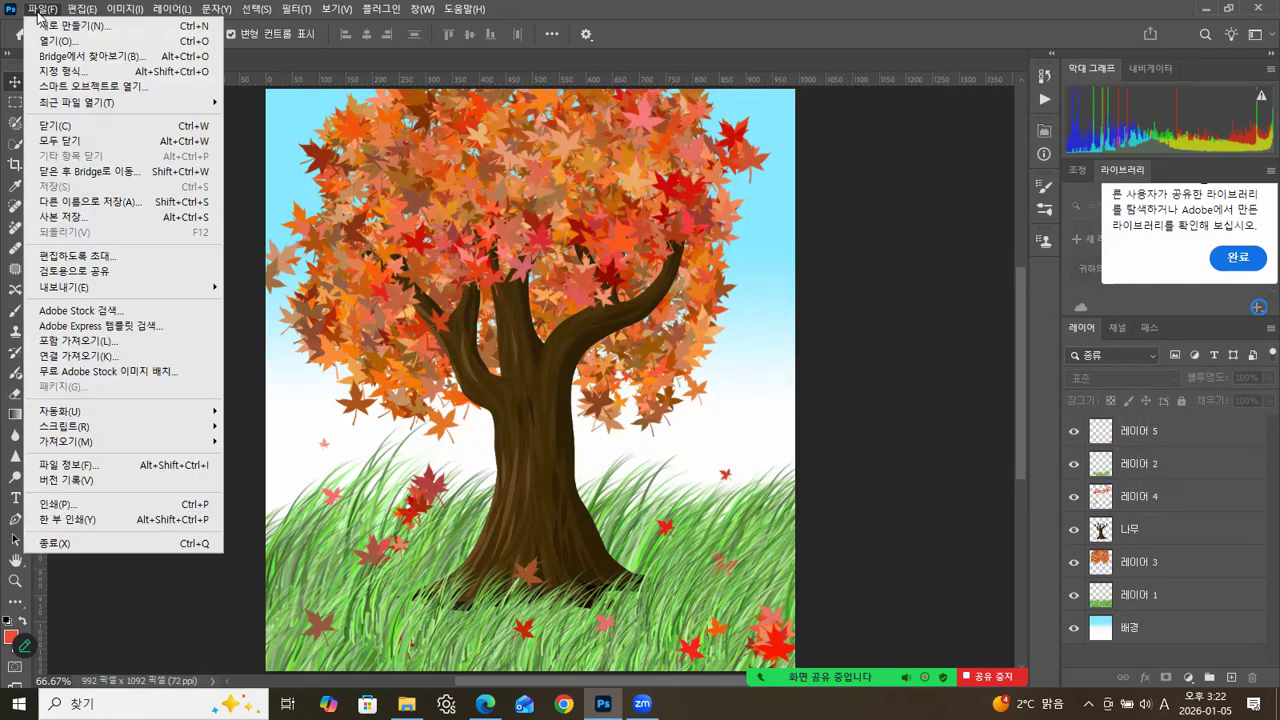
pyautogui.click(50, 216)
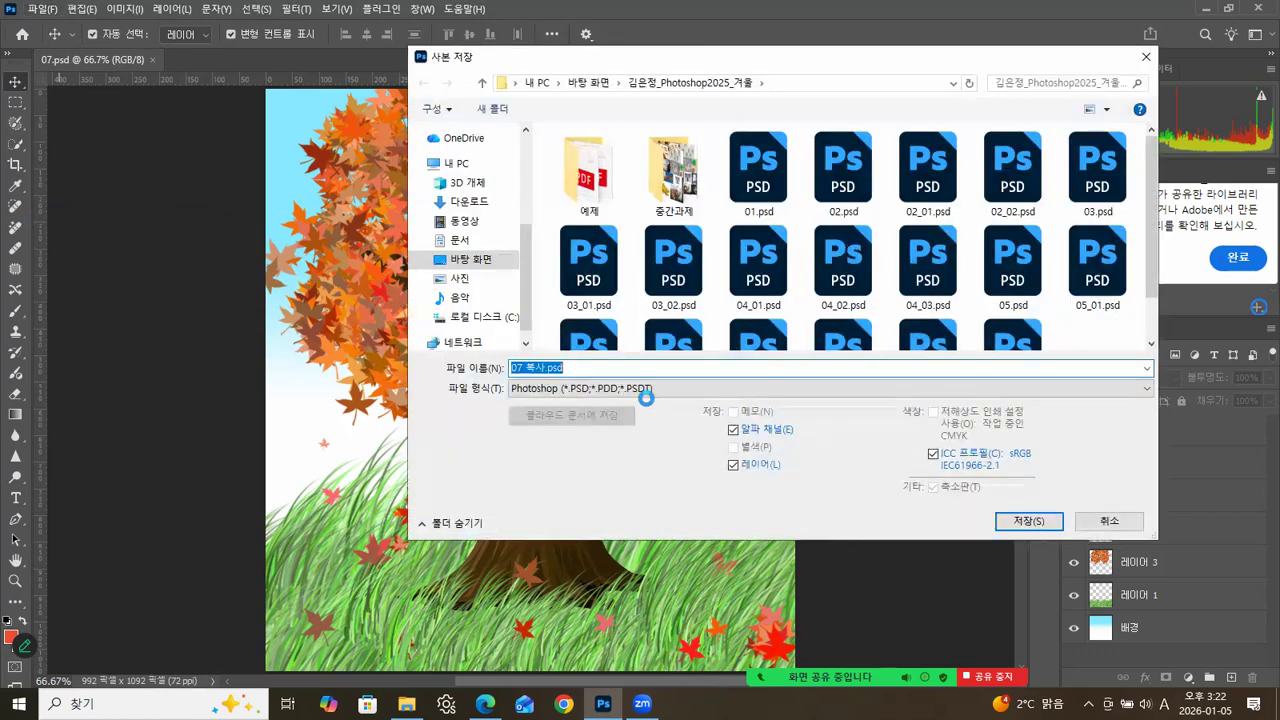
pyautogui.click(646, 390)
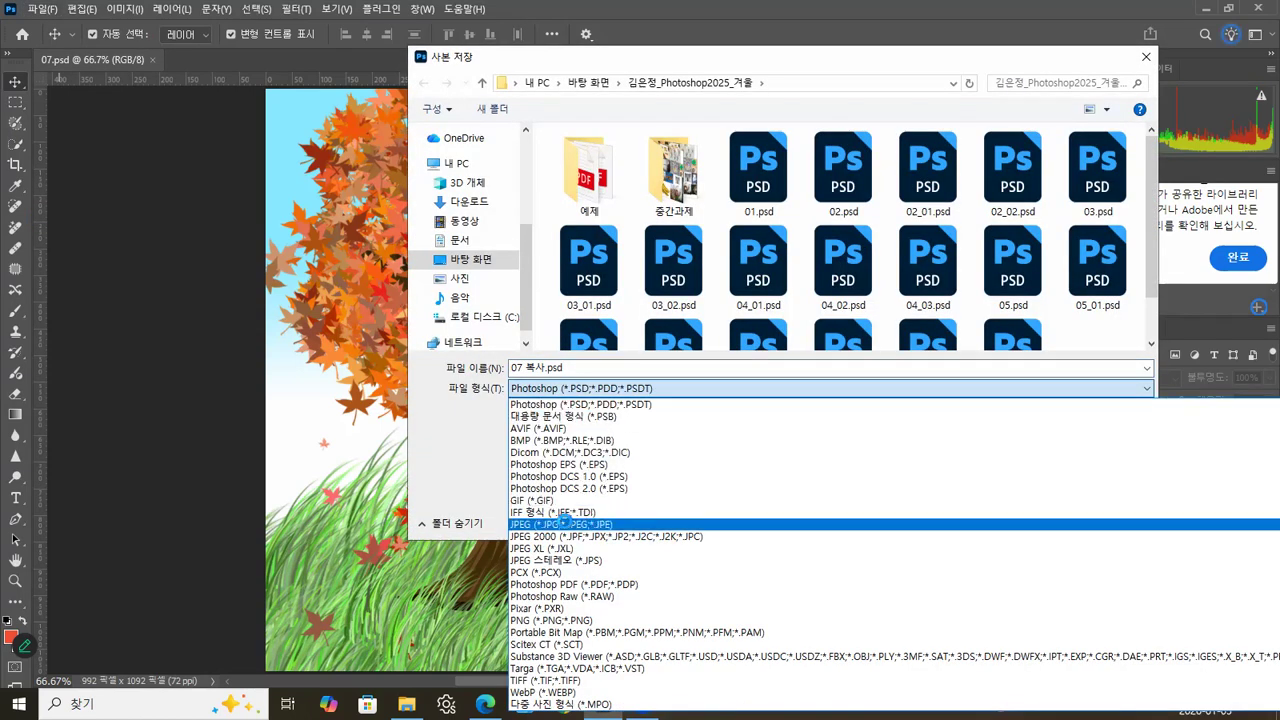
pyautogui.click(563, 523)
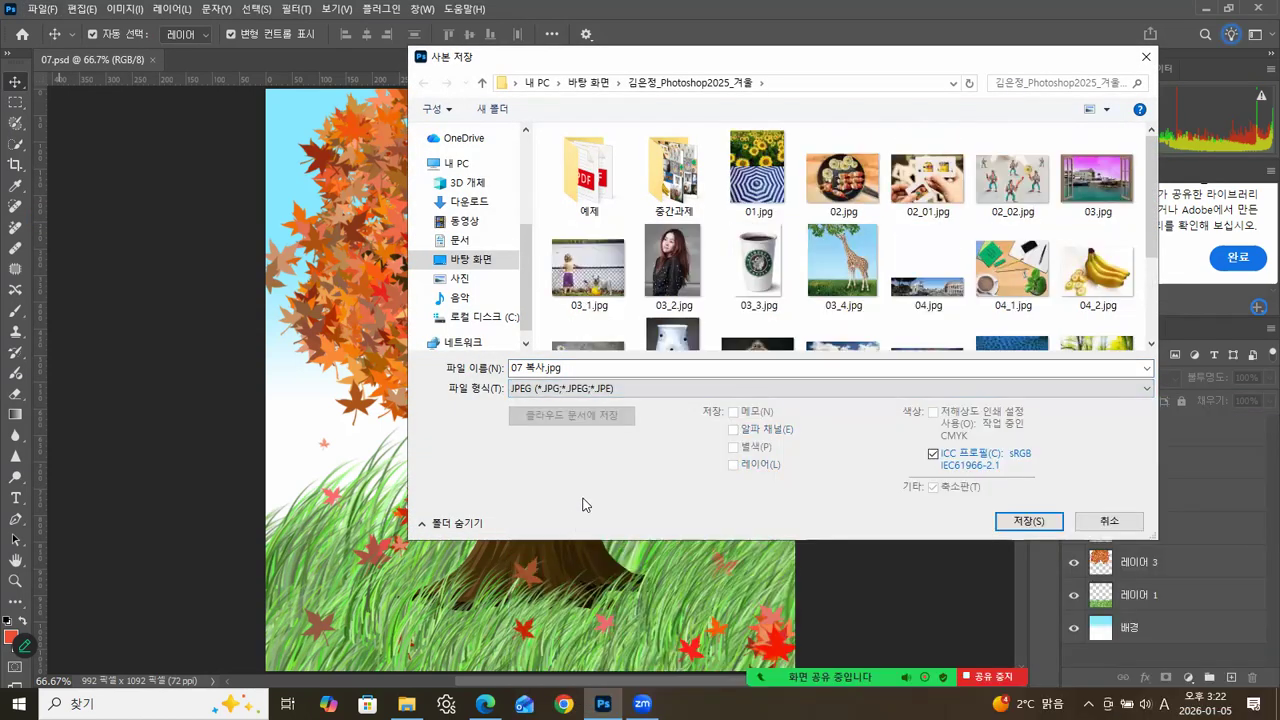
pyautogui.click(676, 84)
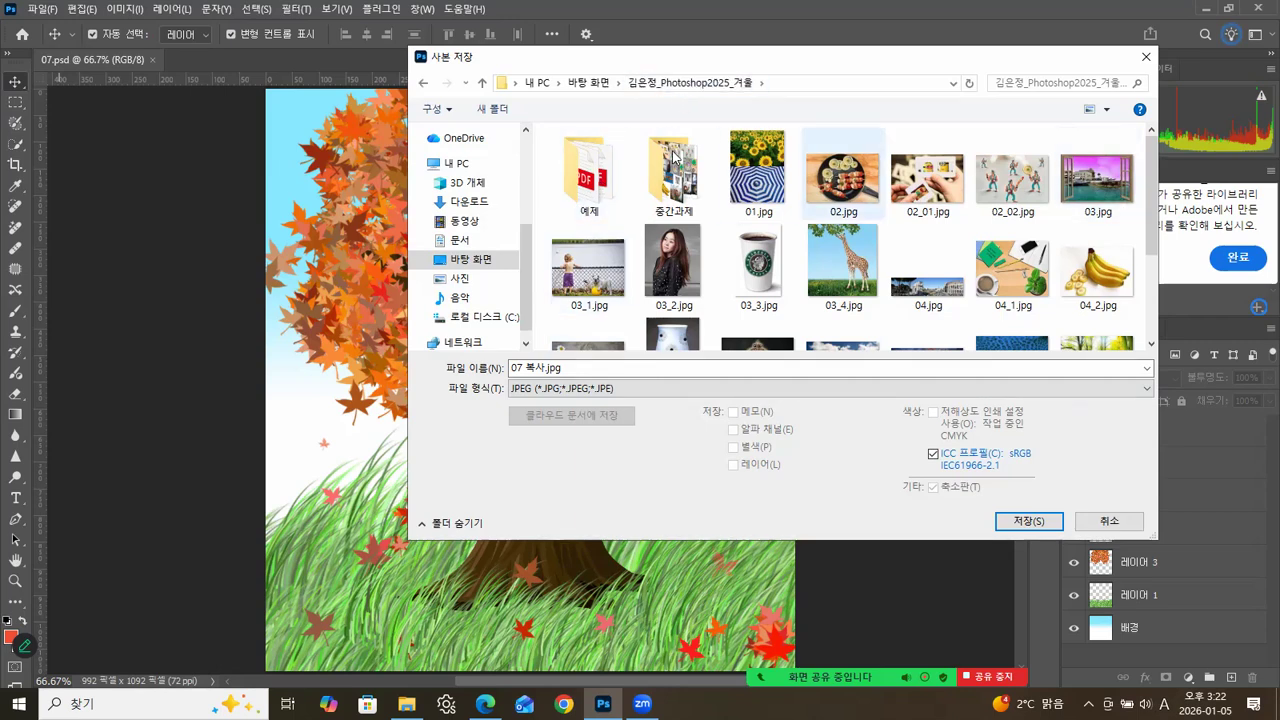
pyautogui.moveTo(1152, 236); pyautogui.dragTo(1160, 340)
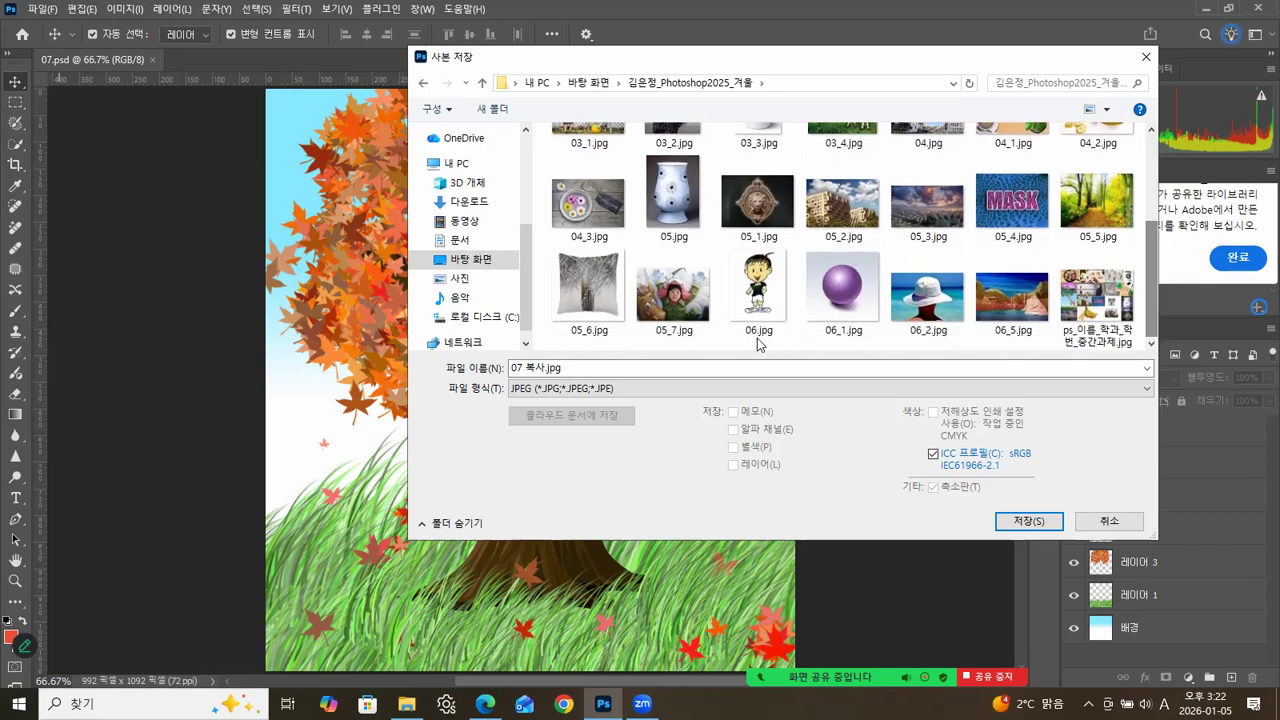
pyautogui.click(540, 368)
pyautogui.click(546, 368)
pyautogui.press('BackSpace')
pyautogui.press('BackSpace')
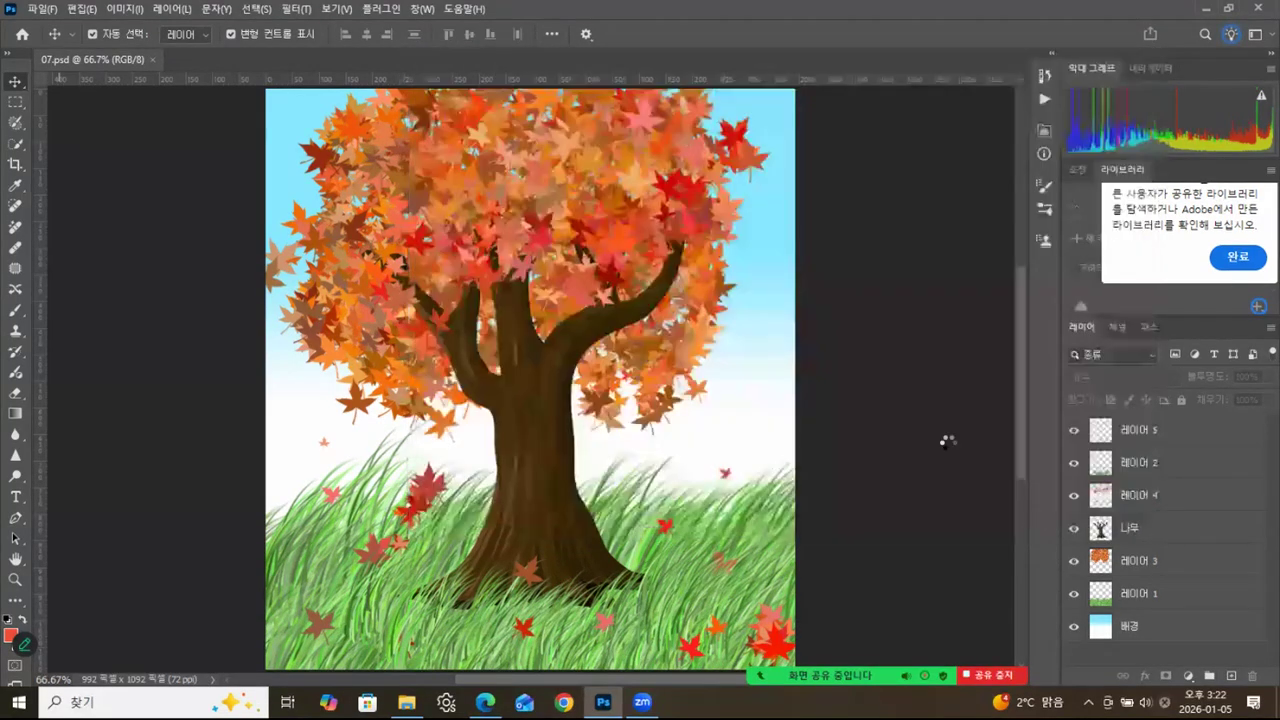
pyautogui.click(1020, 521)
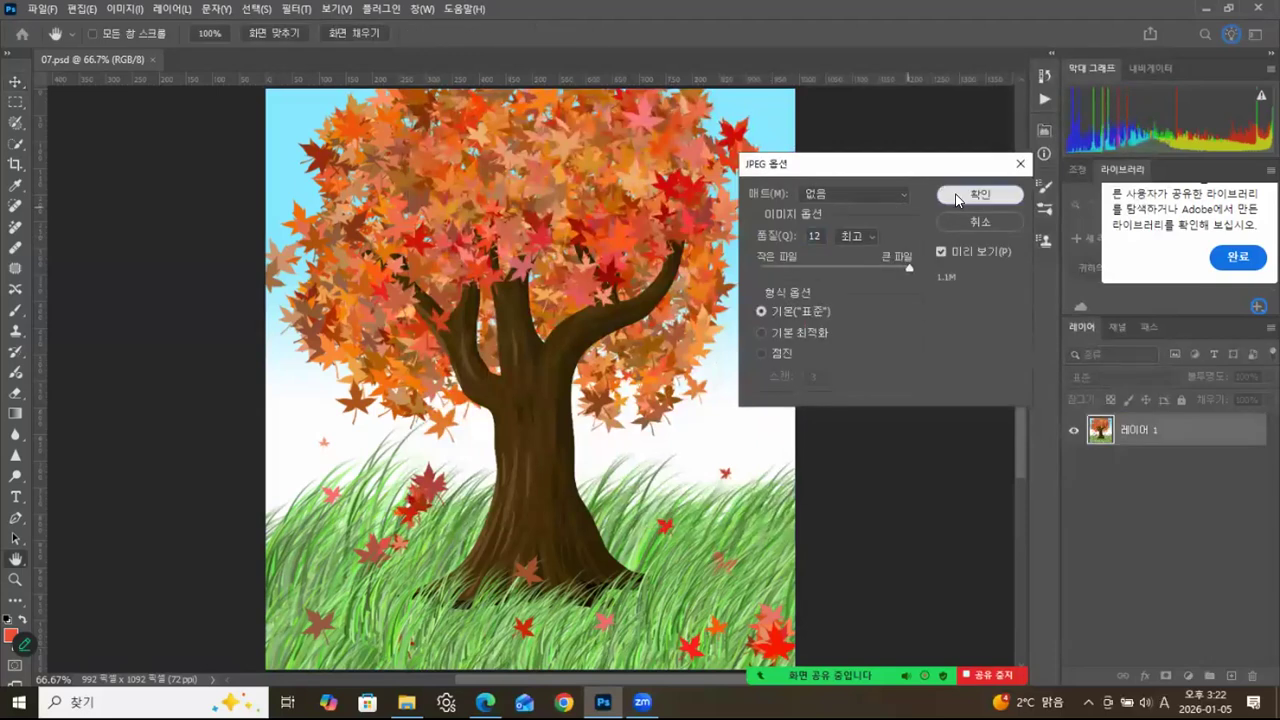
pyautogui.click(946, 200)
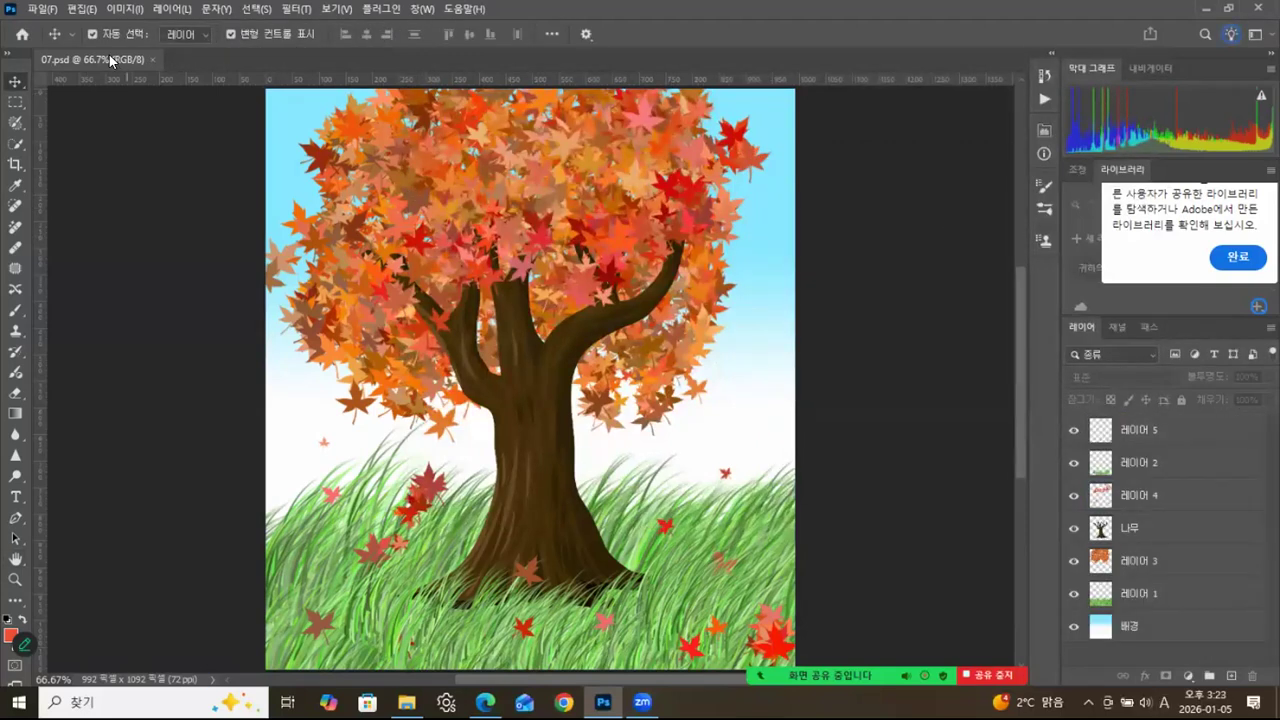
# Detach the 07.psd document into a floating window and close it.
pyautogui.moveTo(115, 59); pyautogui.dragTo(197, 117)
pyautogui.moveTo(472, 126); pyautogui.dragTo(522, 90)
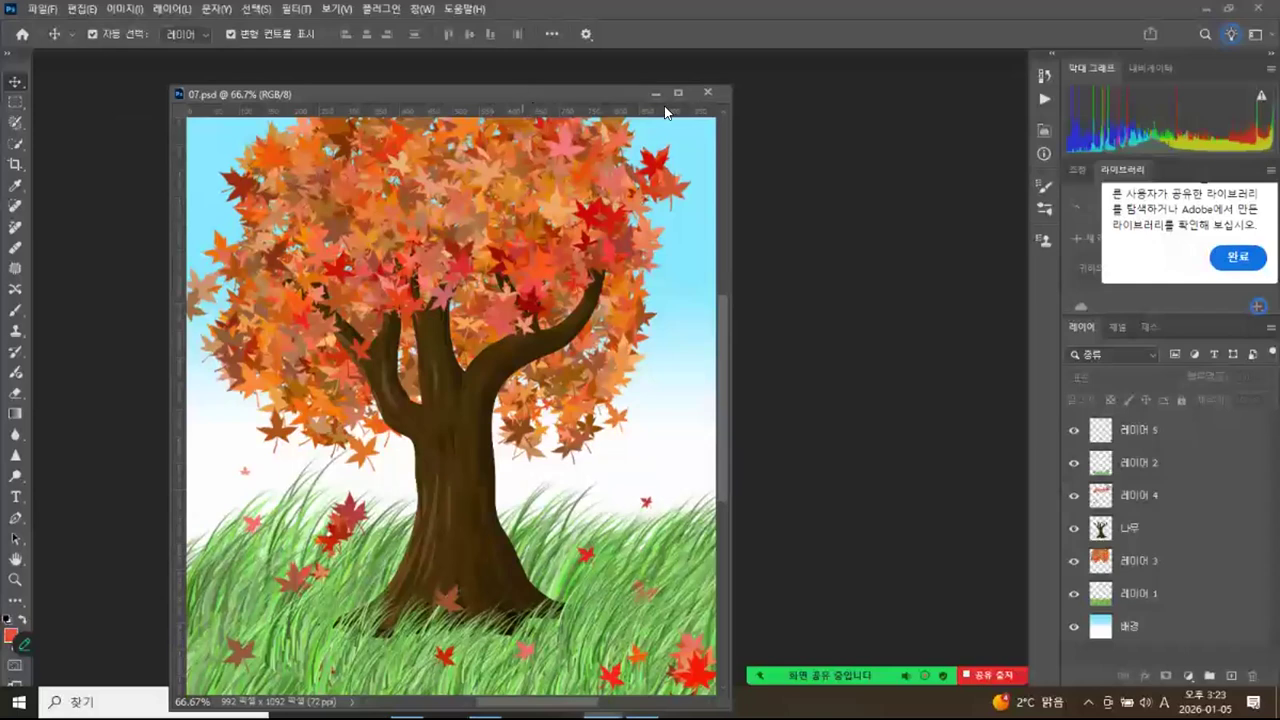
pyautogui.click(713, 91)
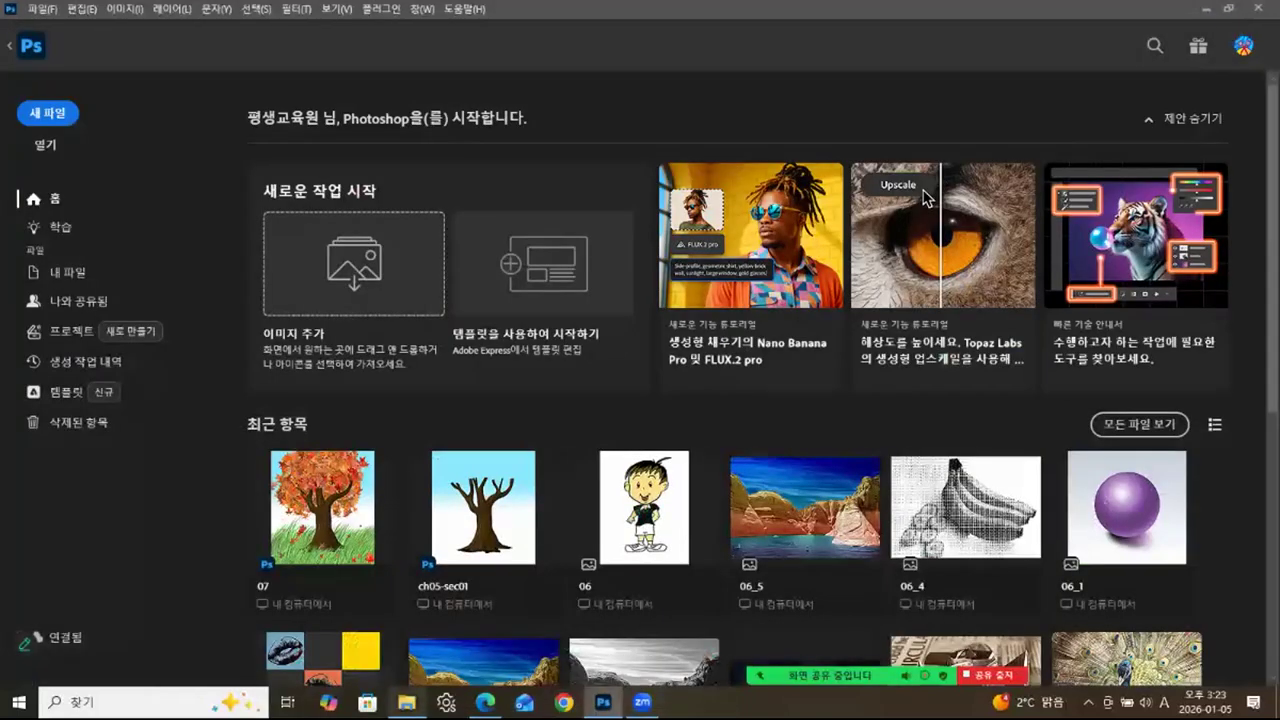
# Open ch05-sec02.jpg and ch05-sec02-01.jpg in Photoshop from the ch05 folder in File Explorer.
pyautogui.click(406, 702)
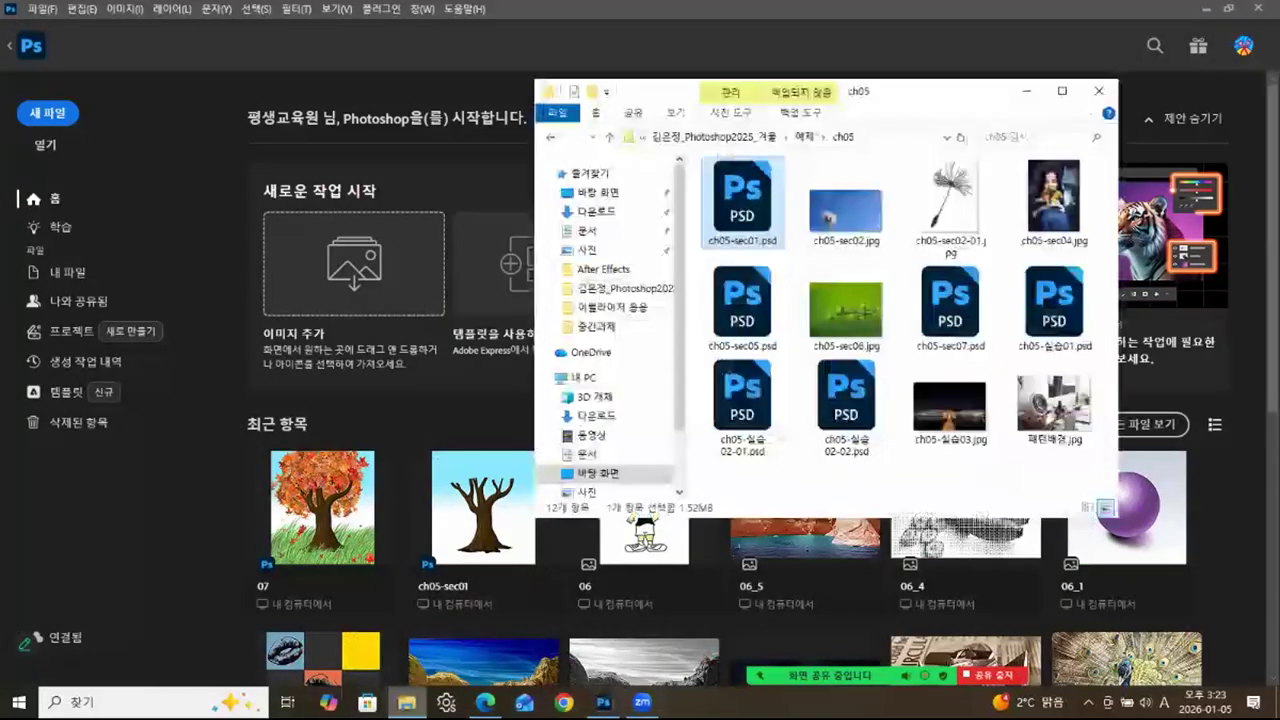
pyautogui.click(853, 215)
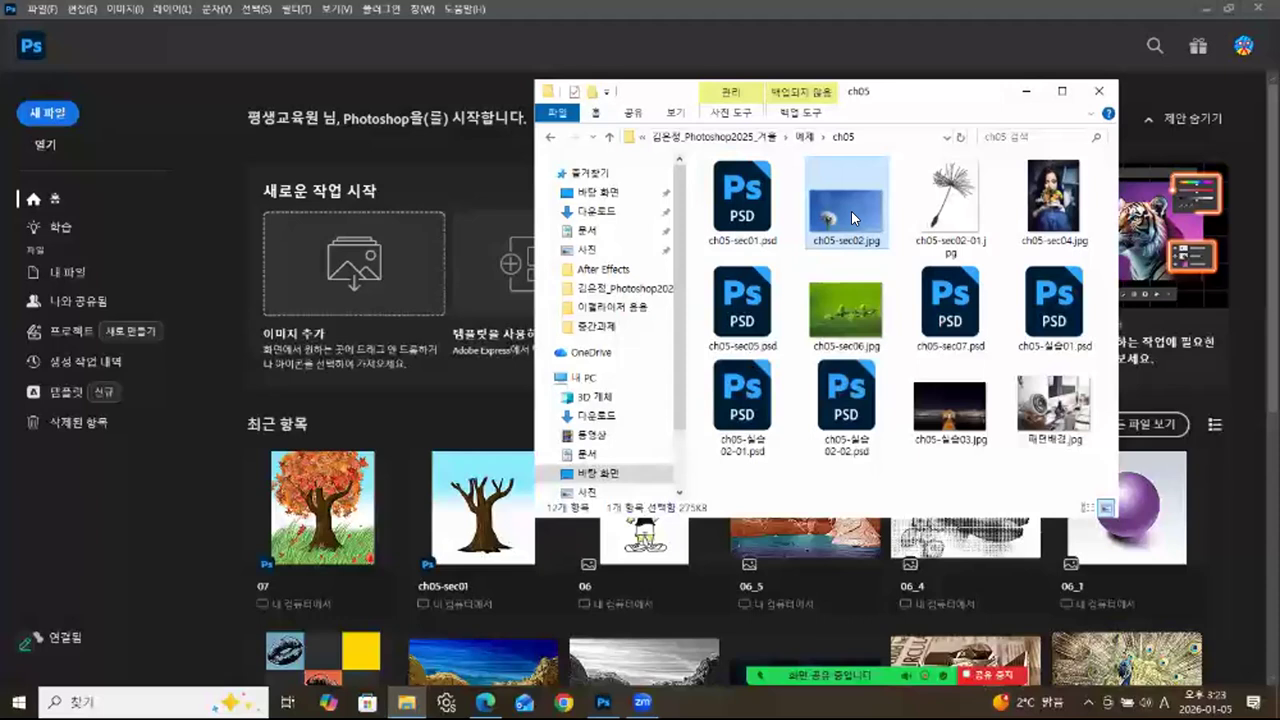
pyautogui.keyDown('ctrl'); pyautogui.click(912, 210); pyautogui.keyUp('ctrl')
pyautogui.moveTo(848, 214); pyautogui.dragTo(161, 547)
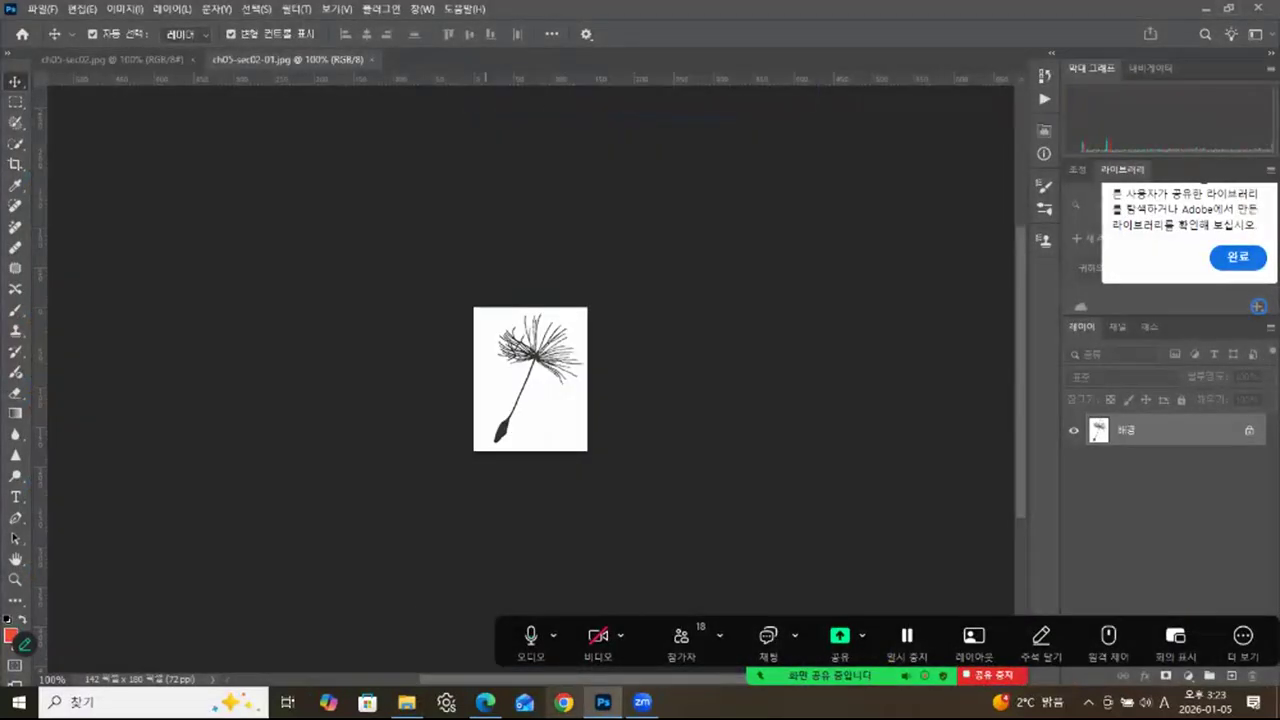
# Switch to the Edge browser and save the attendance sheet of the Adobe Photoshop (2025-겨울) course, accepting the confirmations.
pyautogui.click(485, 702)
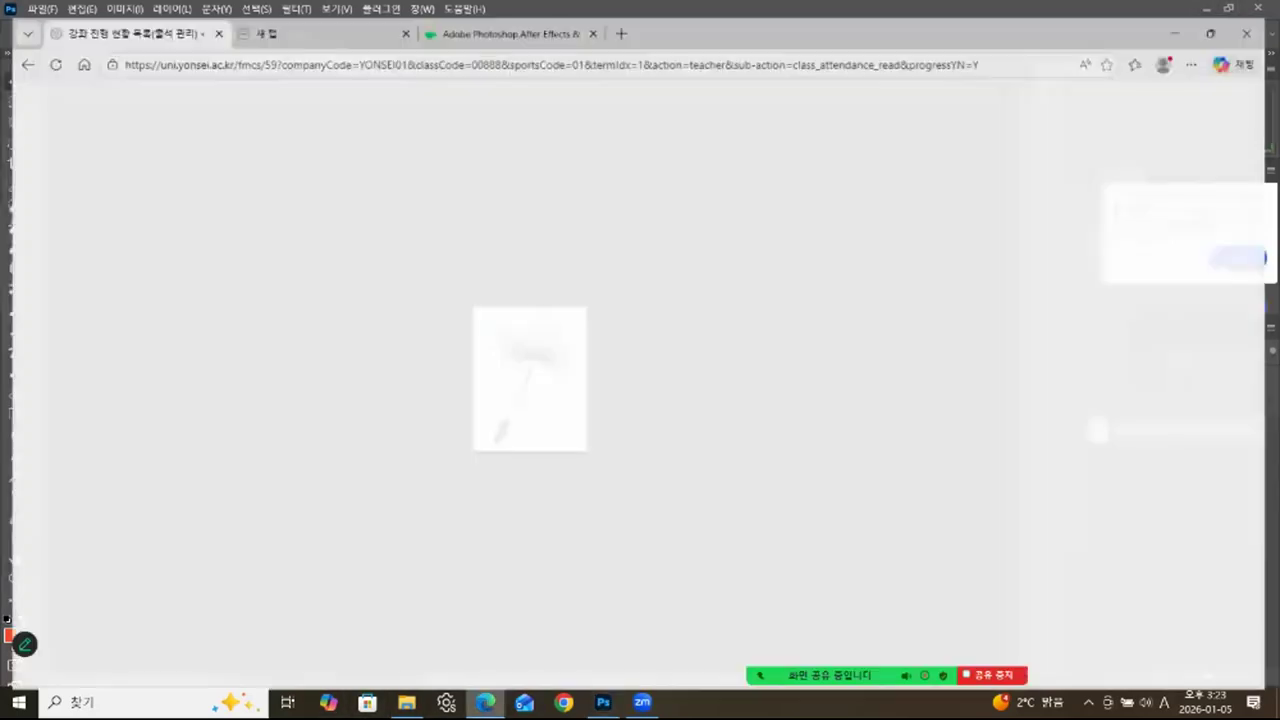
pyautogui.click(495, 17)
pyautogui.click(120, 16)
pyautogui.moveTo(950, 400)
pyautogui.scroll(-4, 948, 402)
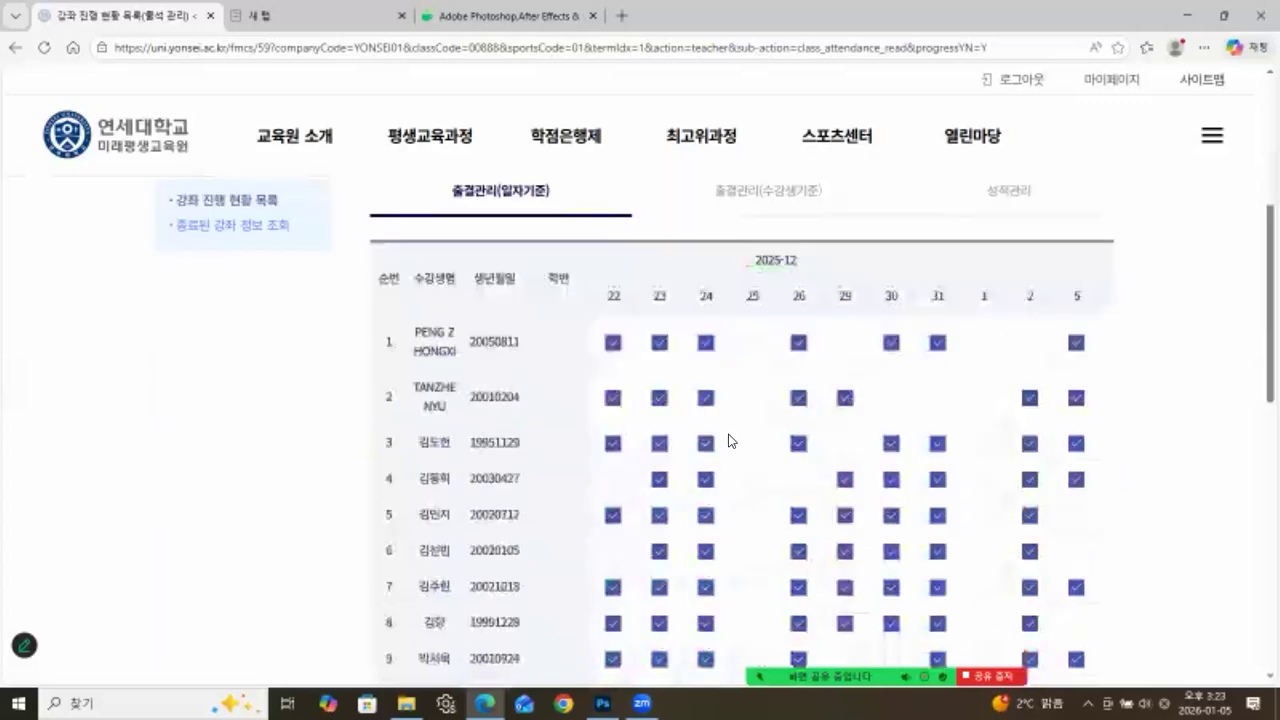
pyautogui.scroll(-1, 818, 484)
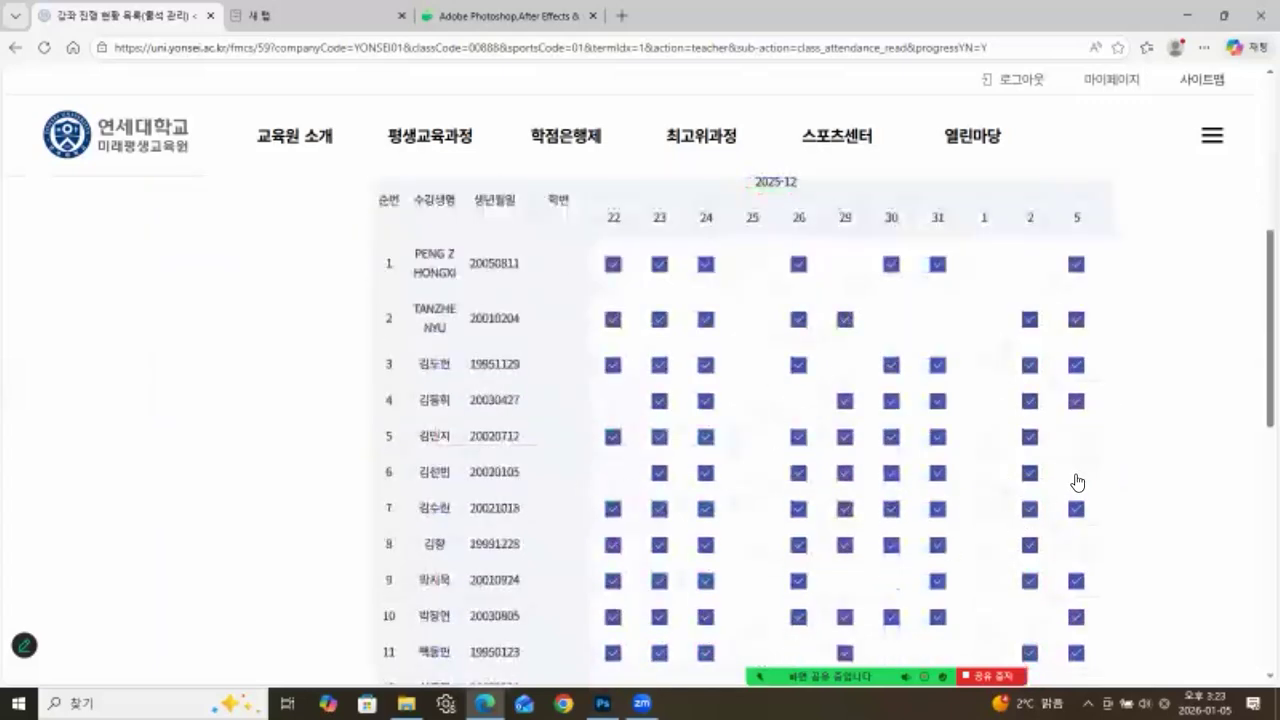
pyautogui.scroll(-7, 1155, 486)
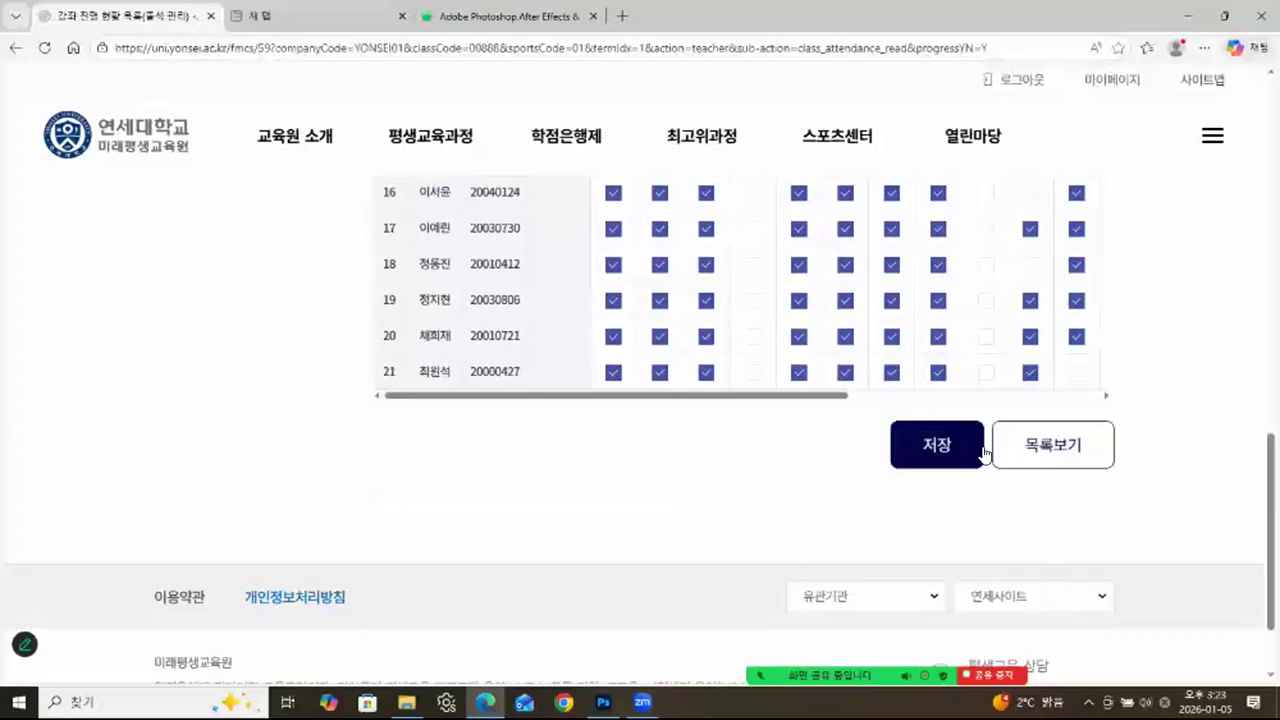
pyautogui.click(937, 452)
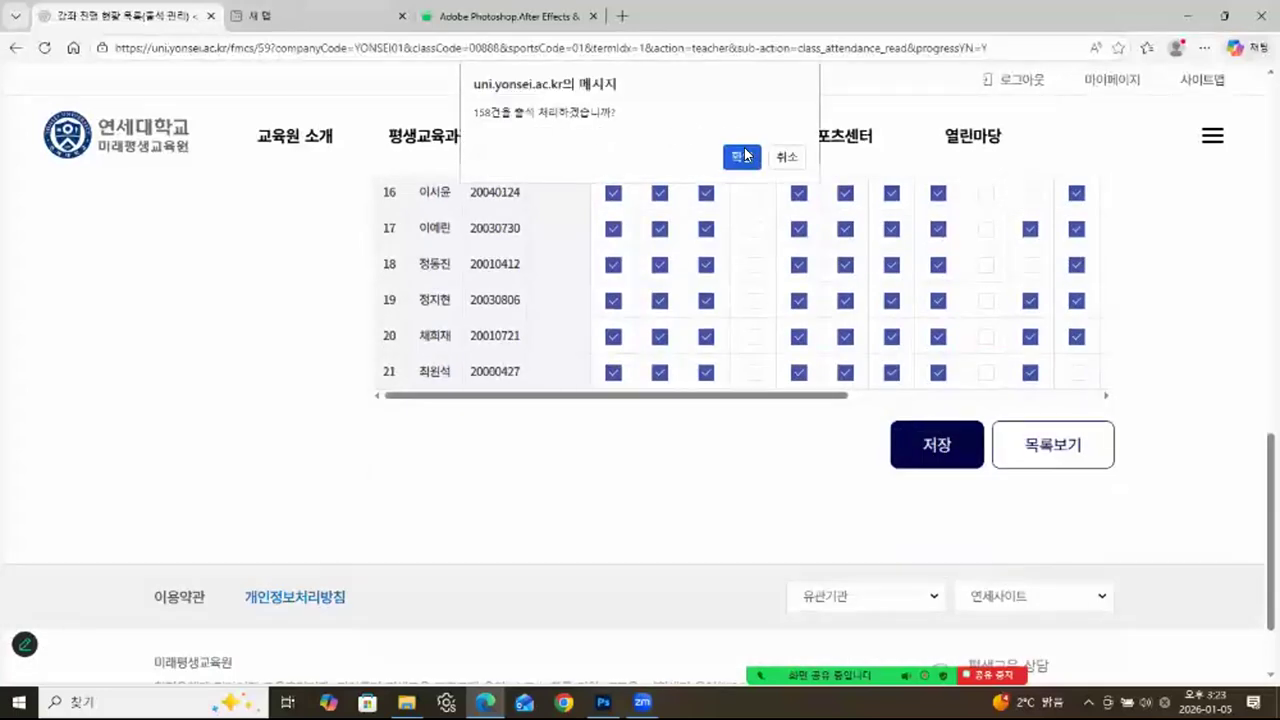
pyautogui.click(743, 156)
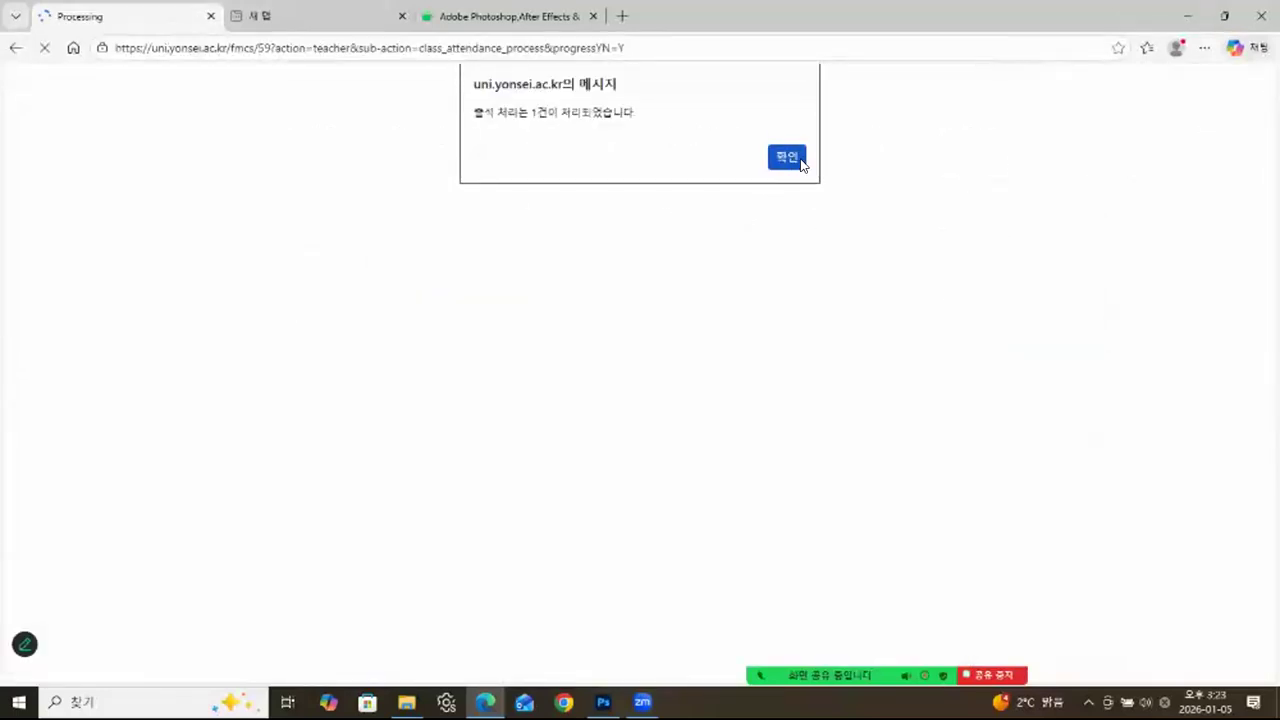
pyautogui.click(799, 161)
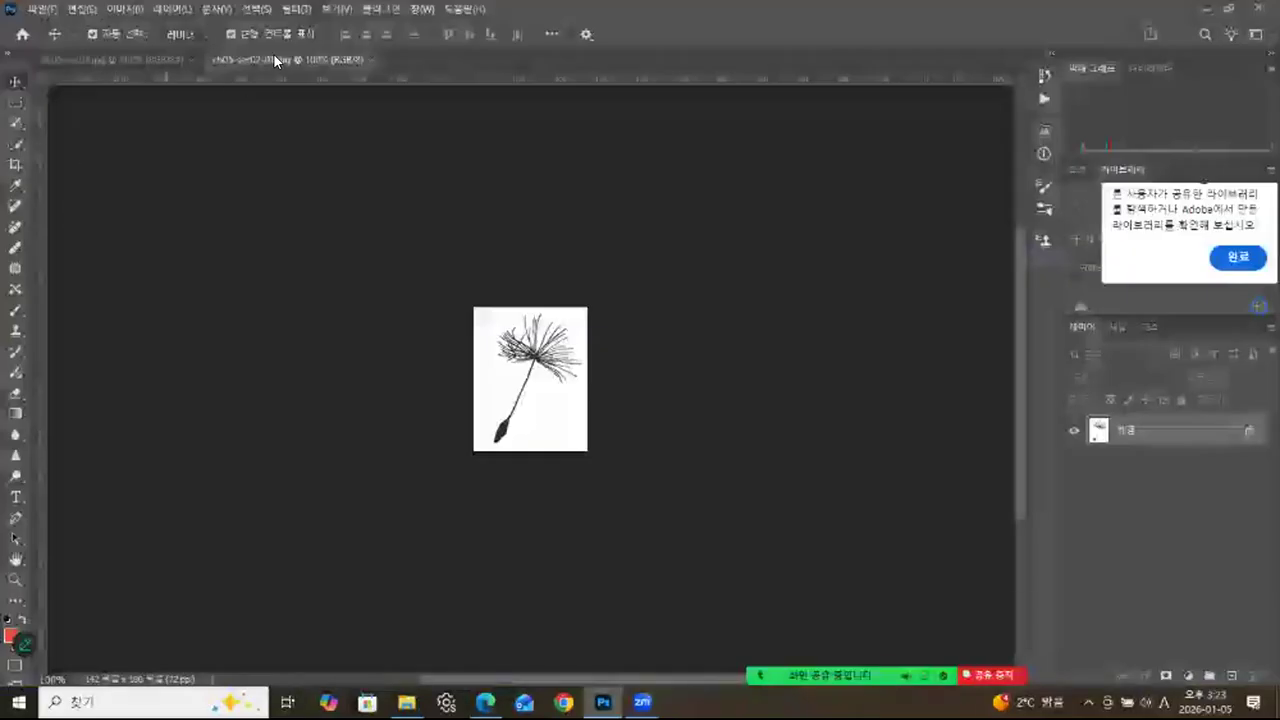
# Return to Photoshop, float both image windows and place the small seed image over the right edge of ch05-sec02.jpg.
pyautogui.moveTo(275, 58); pyautogui.dragTo(308, 106)
pyautogui.moveTo(94, 52); pyautogui.dragTo(117, 106)
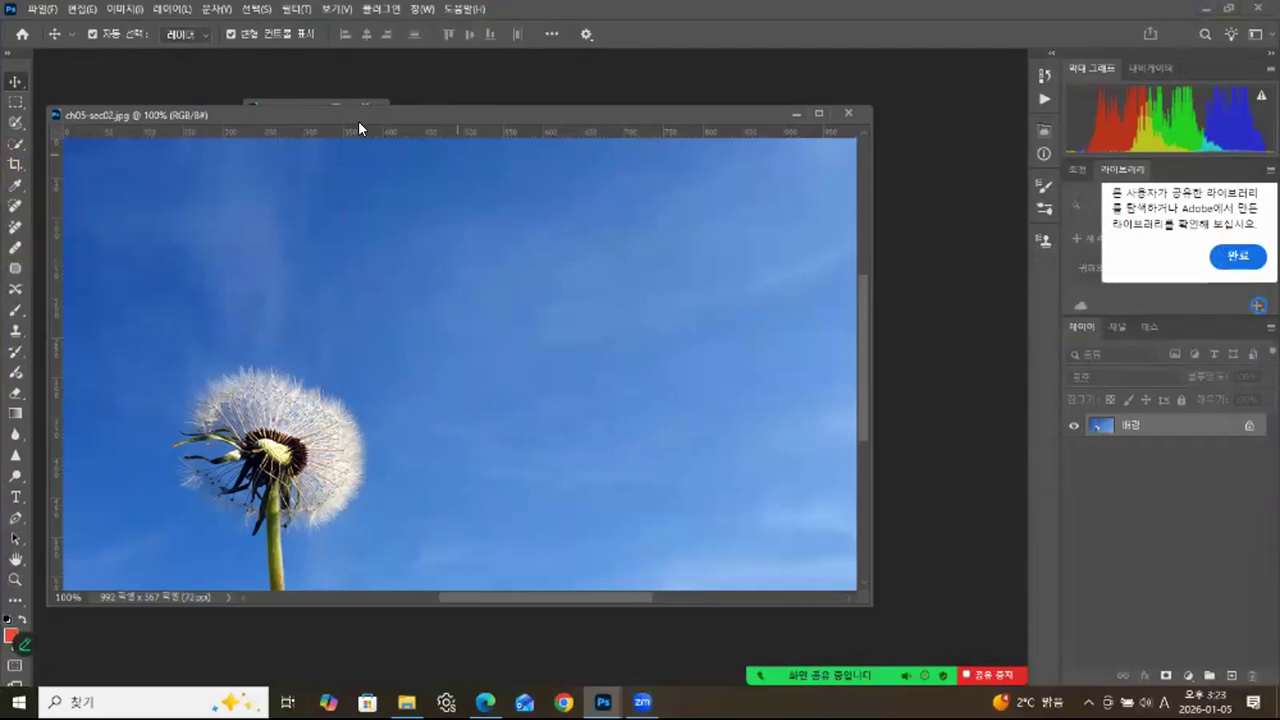
pyautogui.moveTo(425, 120); pyautogui.dragTo(423, 170)
pyautogui.moveTo(283, 100); pyautogui.dragTo(920, 115)
pyautogui.moveTo(557, 165); pyautogui.dragTo(555, 100)
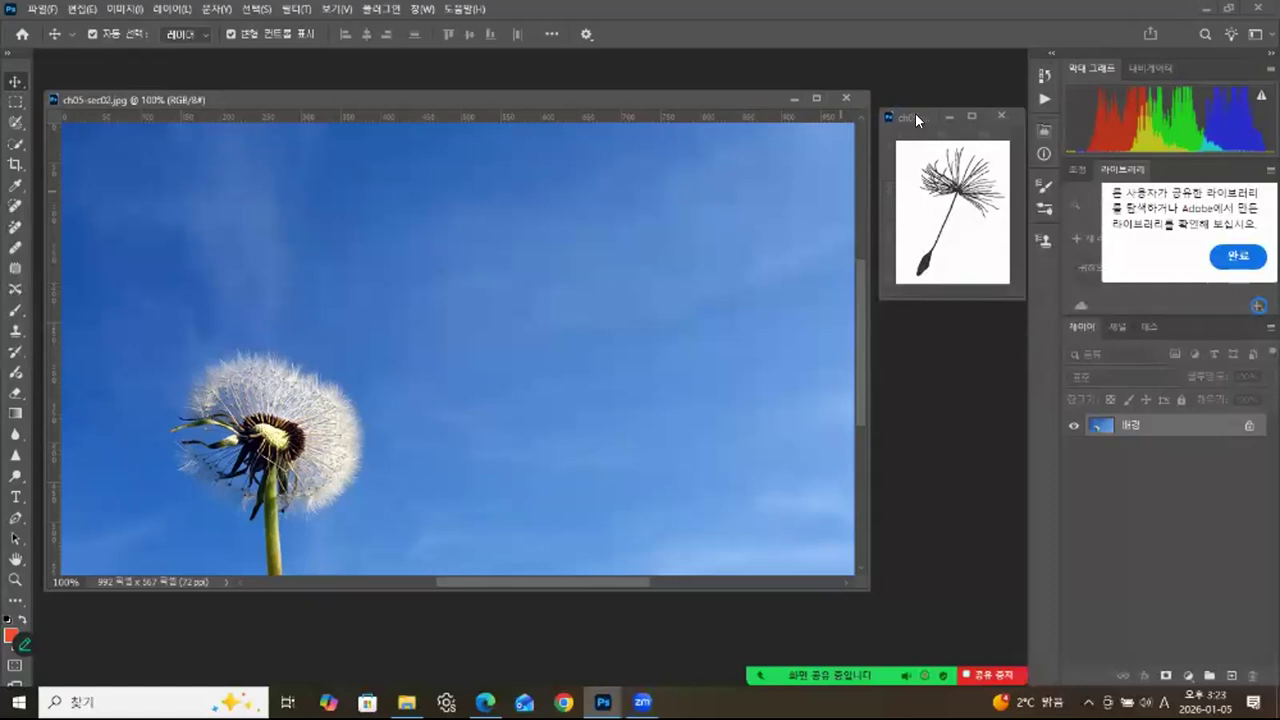
pyautogui.moveTo(901, 114); pyautogui.dragTo(749, 161)
pyautogui.moveTo(835, 161); pyautogui.dragTo(843, 172)
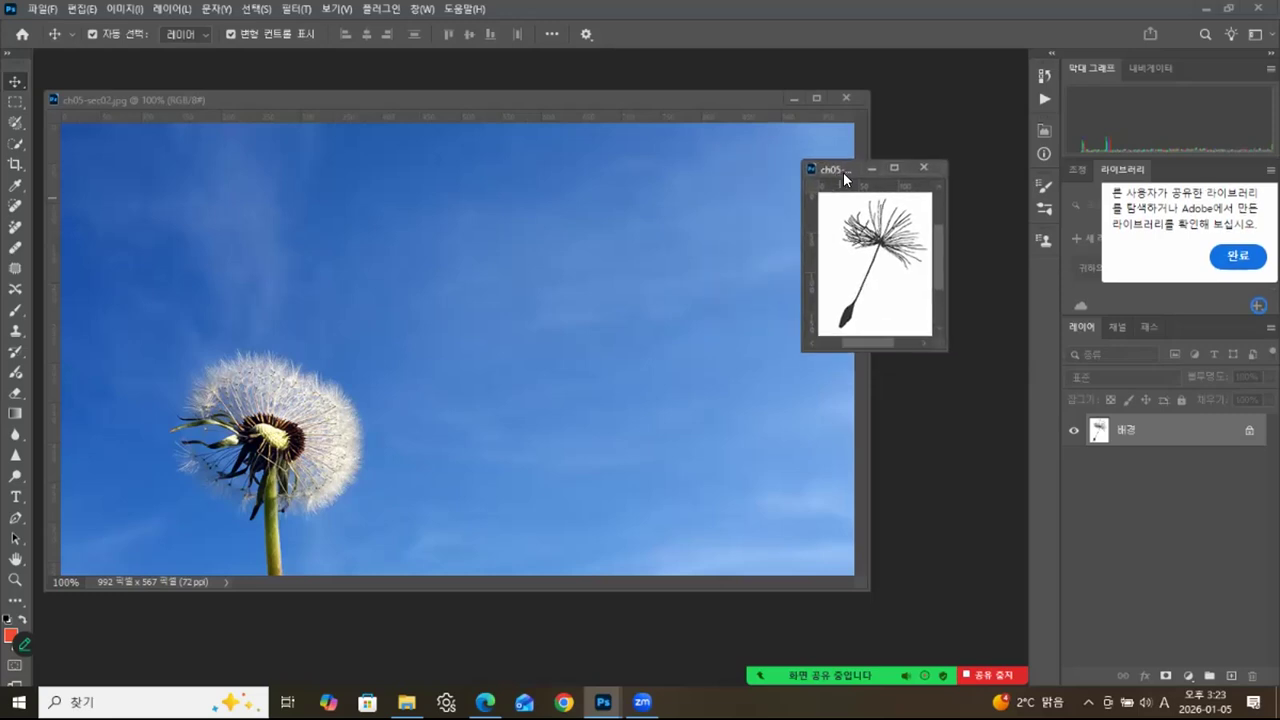
# Define the dandelion seed image as a brush preset, keeping the name ch05-sec02-01.jpg.
pyautogui.click(90, 14)
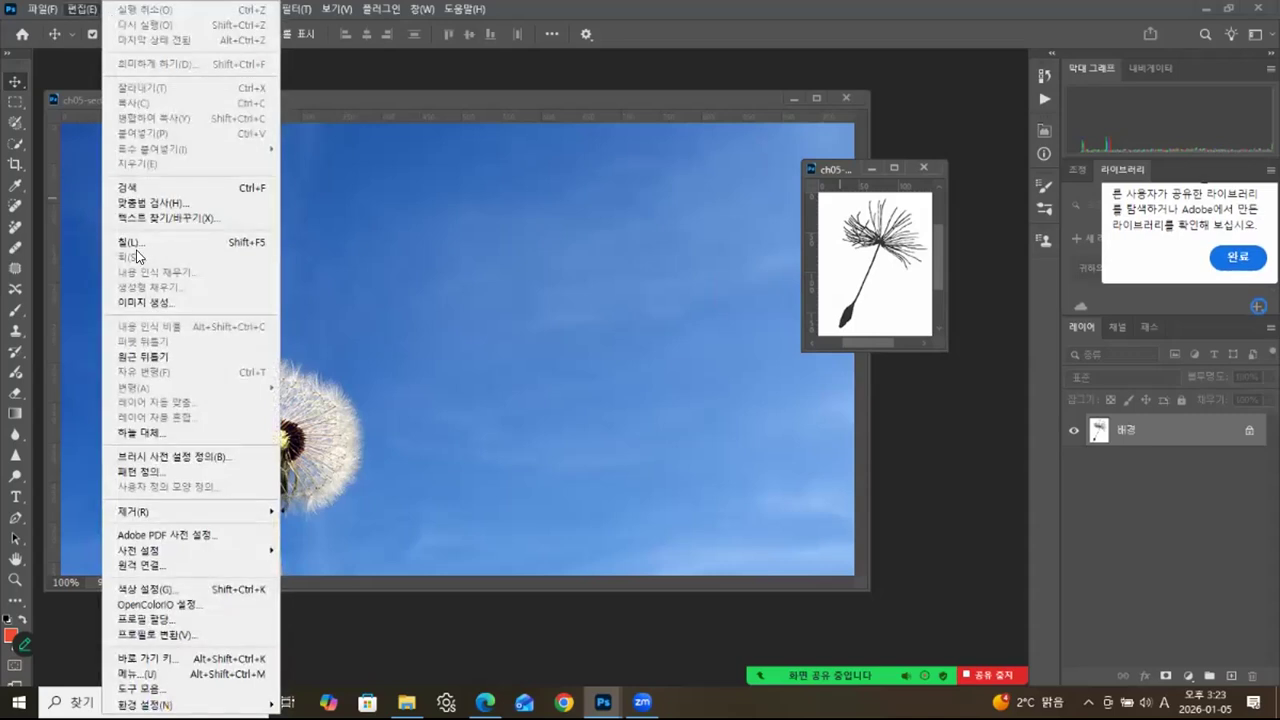
pyautogui.click(146, 458)
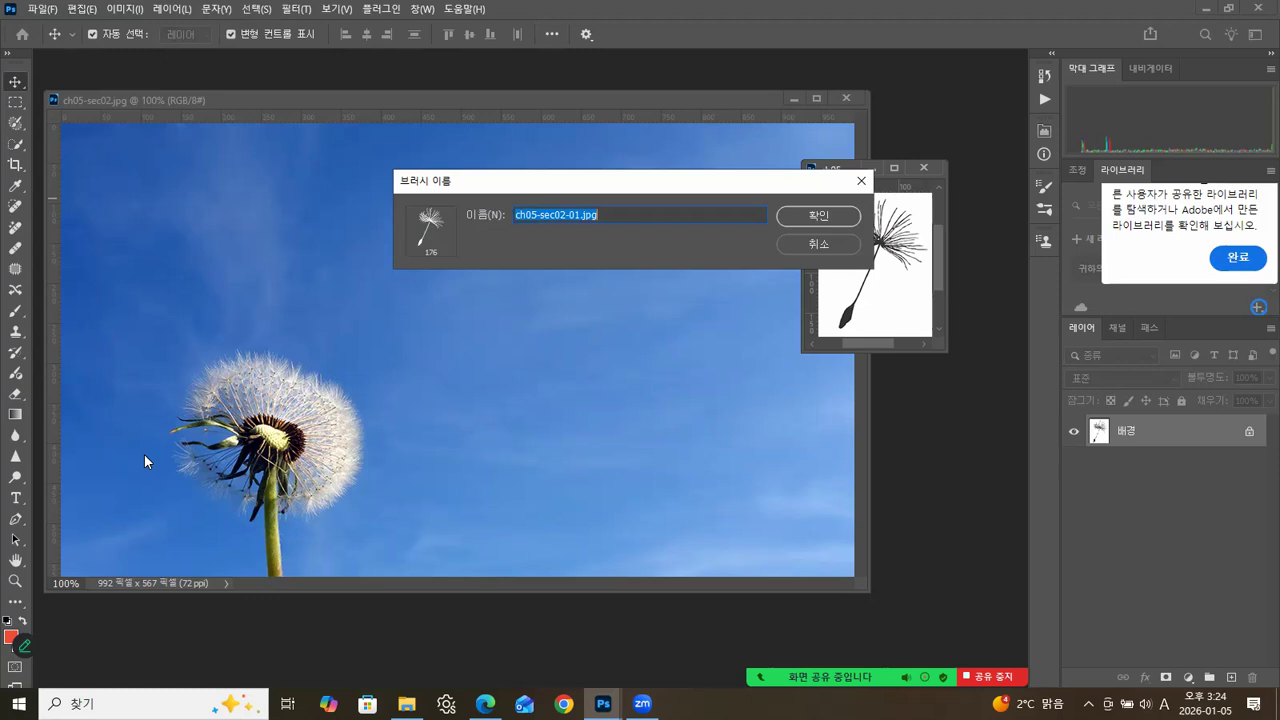
pyautogui.moveTo(709, 183); pyautogui.dragTo(554, 170)
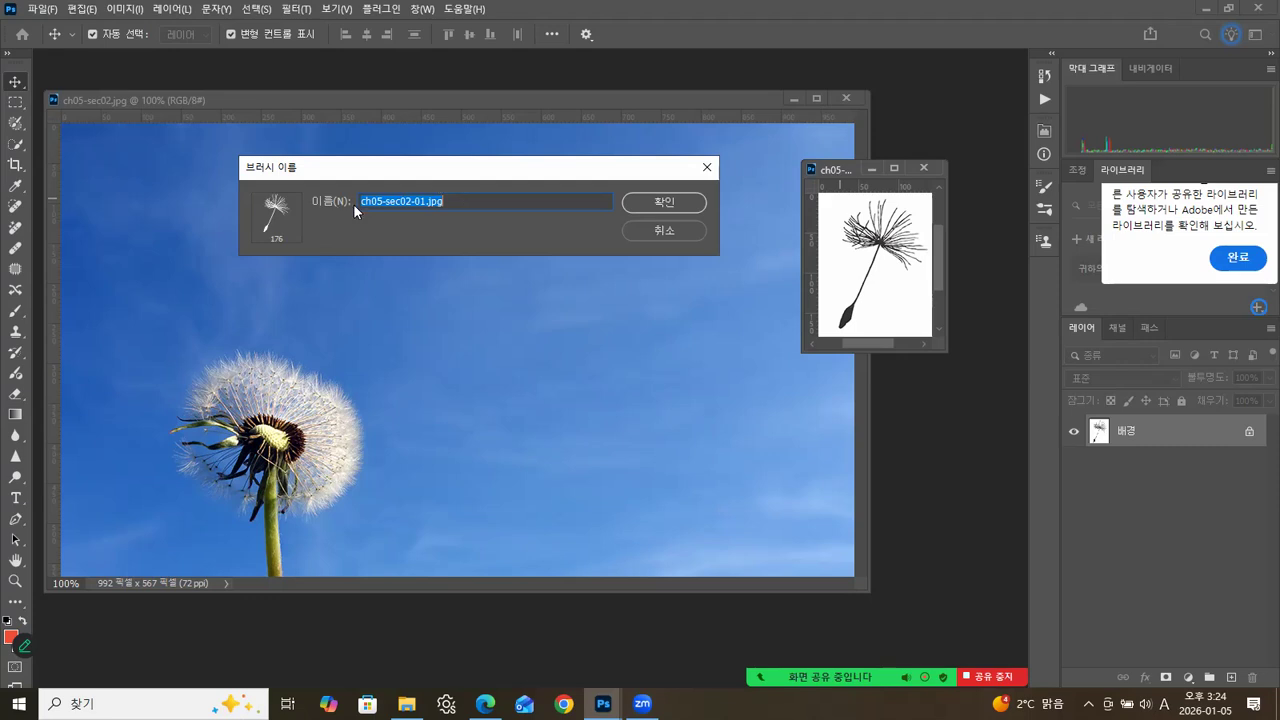
pyautogui.click(665, 203)
# Activate the Brush tool, close the seed image and add a new layer above the background of ch05-sec02.jpg.
pyautogui.press('b')
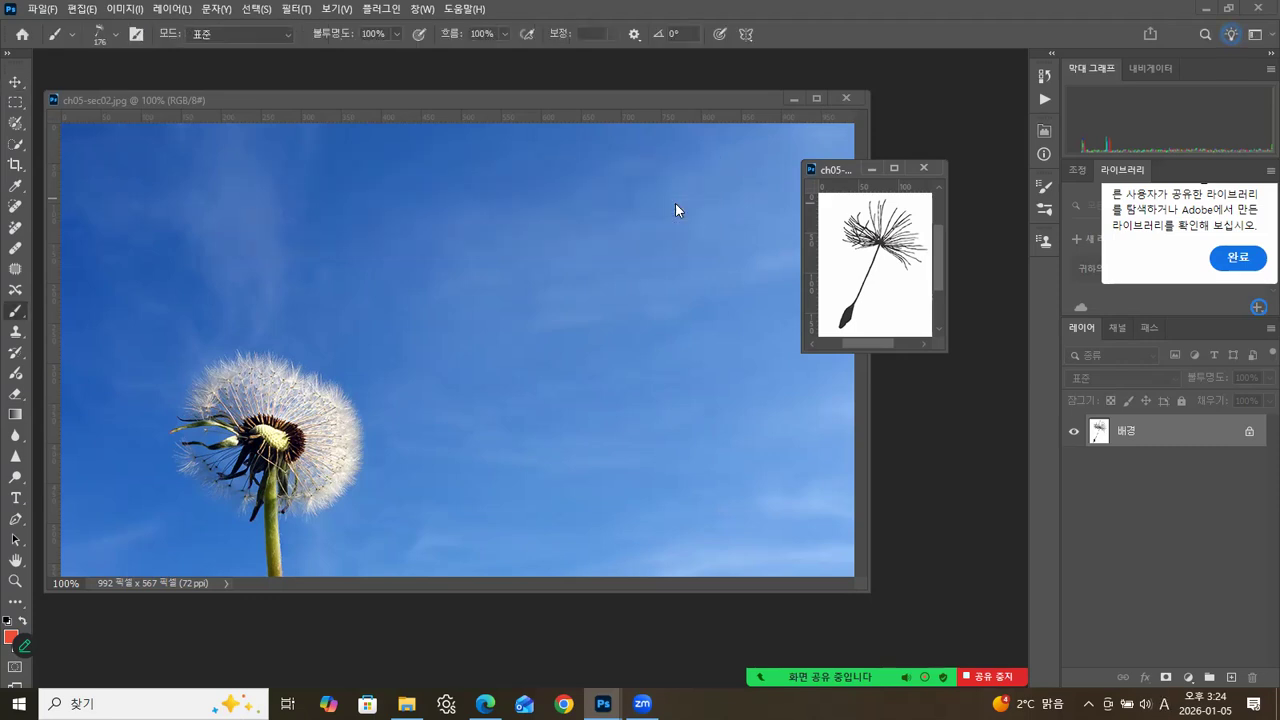
pyautogui.click(923, 167)
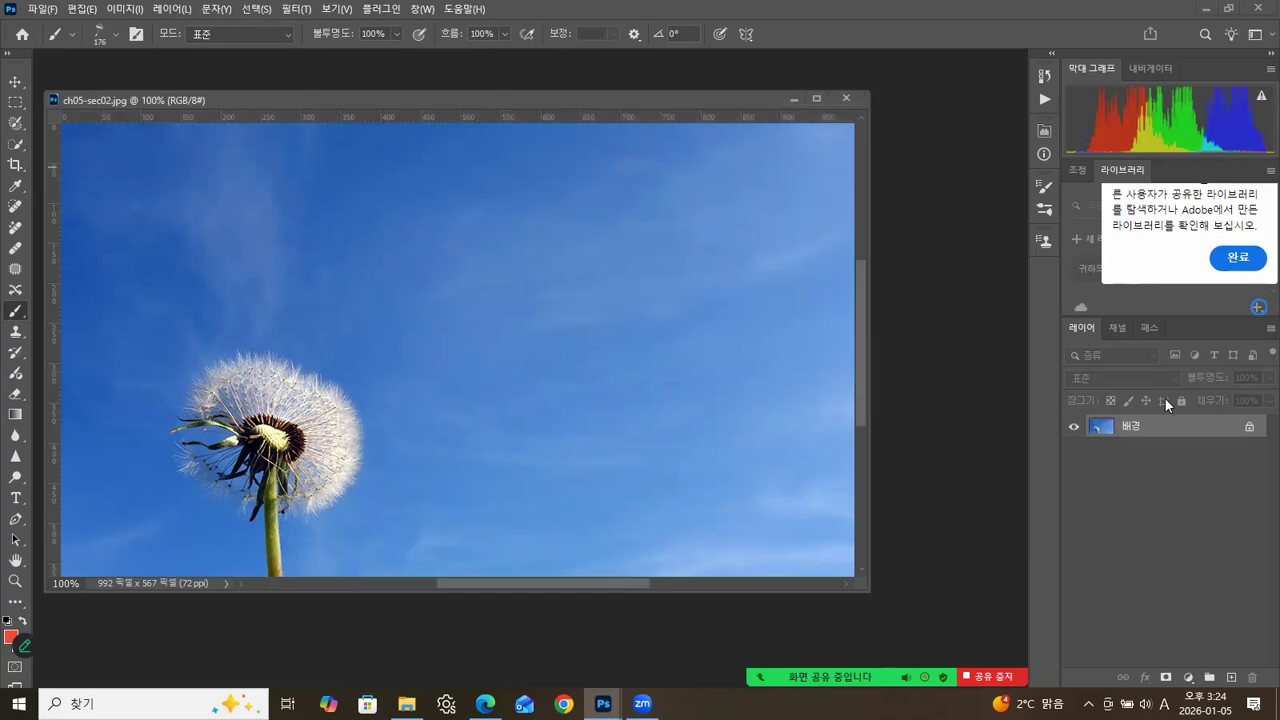
pyautogui.click(1231, 678)
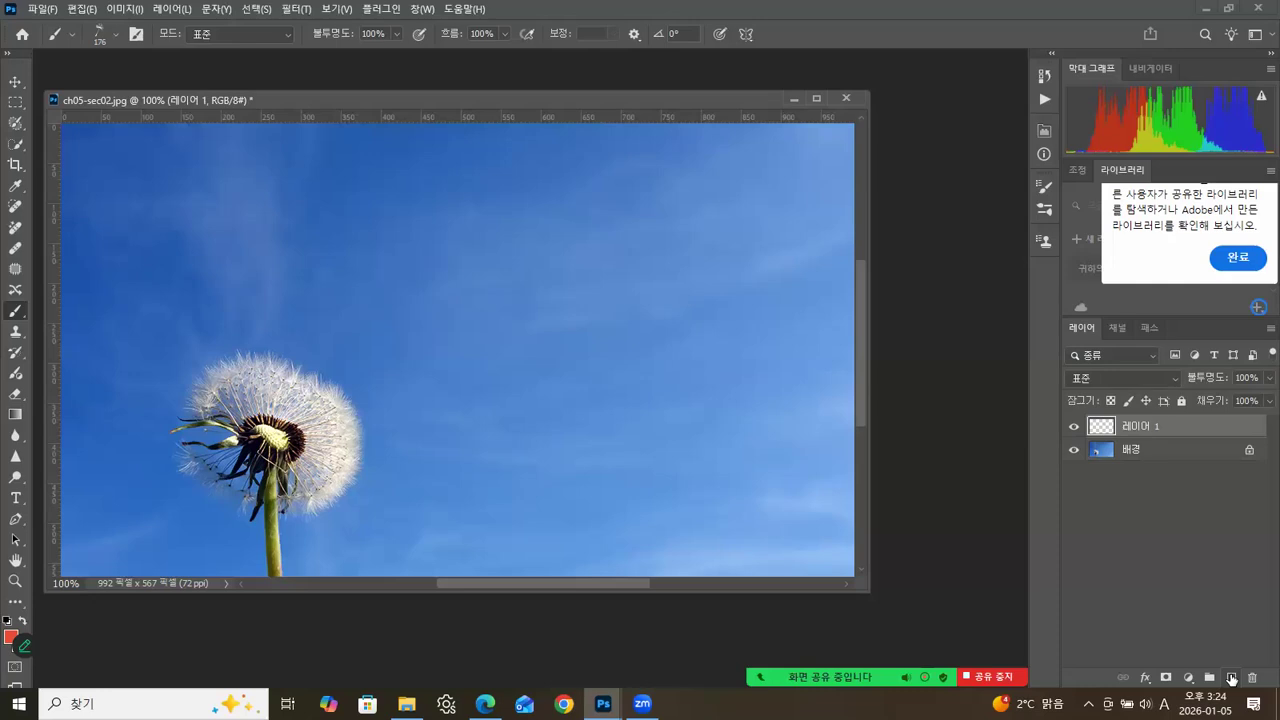
# Reset the foreground and background colours to default and swap them so that white is the foreground colour.
pyautogui.click(6, 622)
pyautogui.click(5, 624)
pyautogui.click(23, 622)
pyautogui.click(6, 622)
pyautogui.click(22, 622)
pyautogui.press('x')
# Set the tip spacing of the dandelion seed brush to 133% in the brush settings.
pyautogui.click(116, 36)
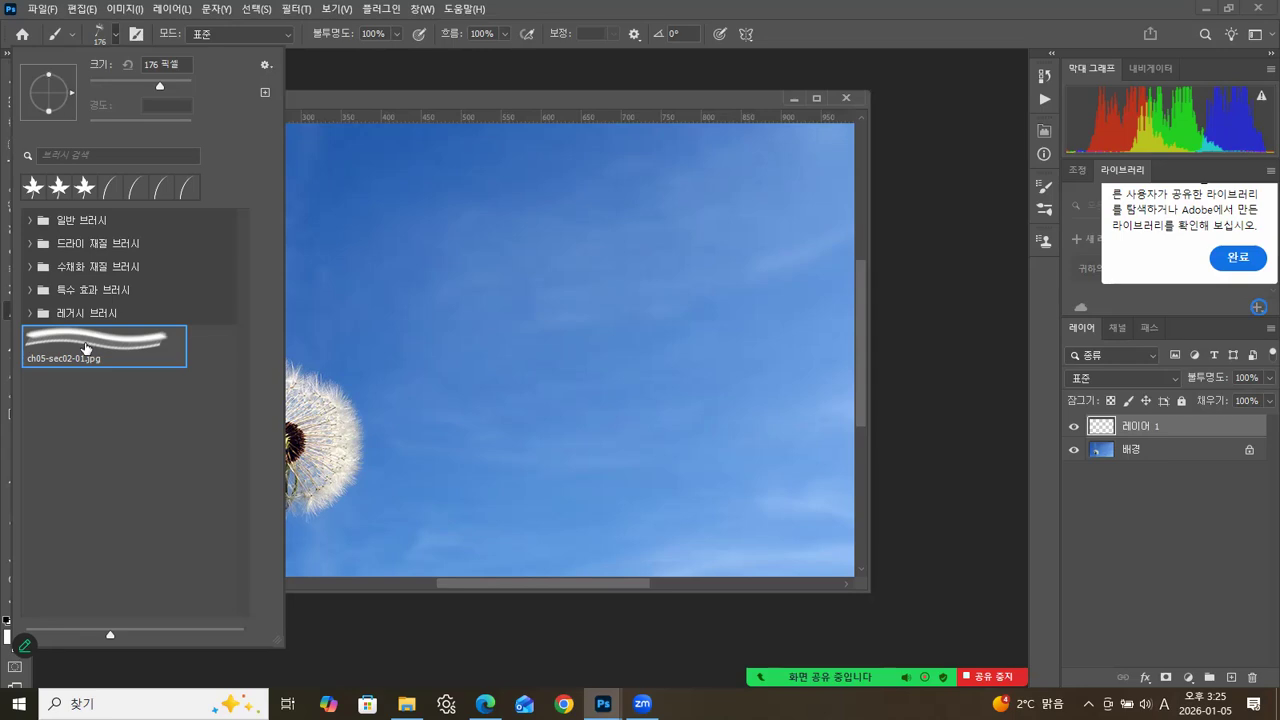
pyautogui.click(1044, 209)
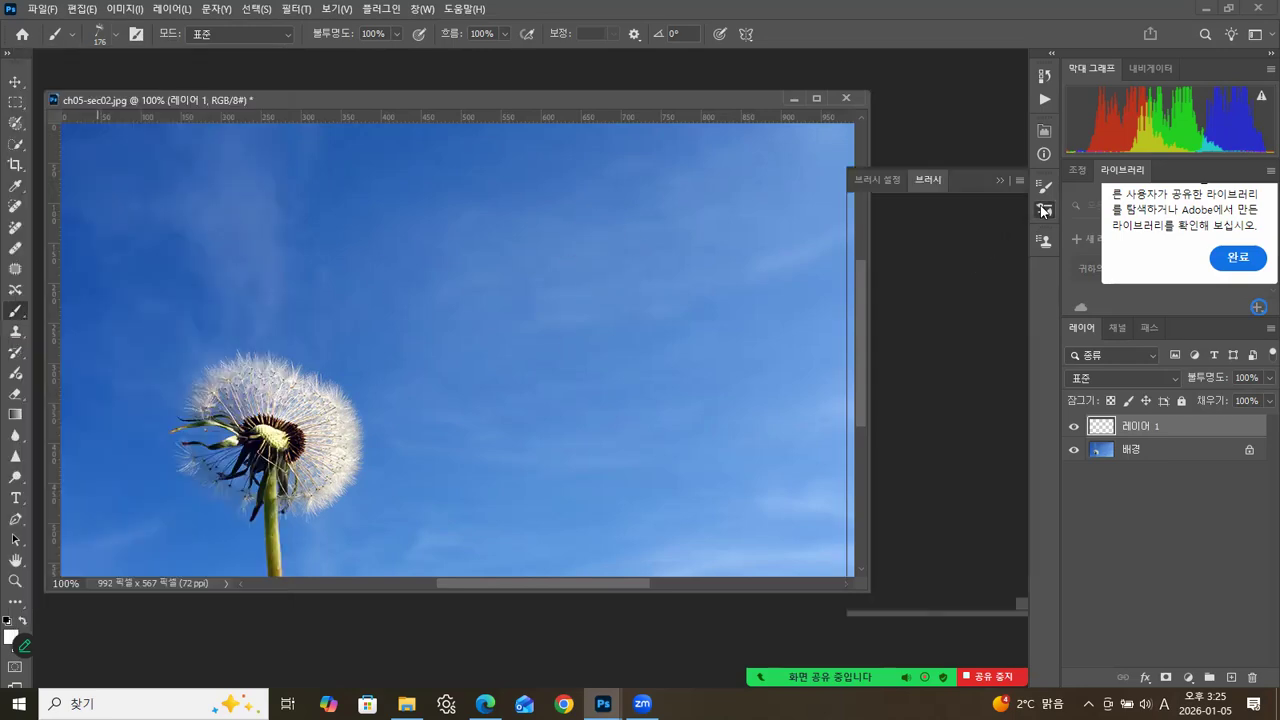
pyautogui.click(877, 180)
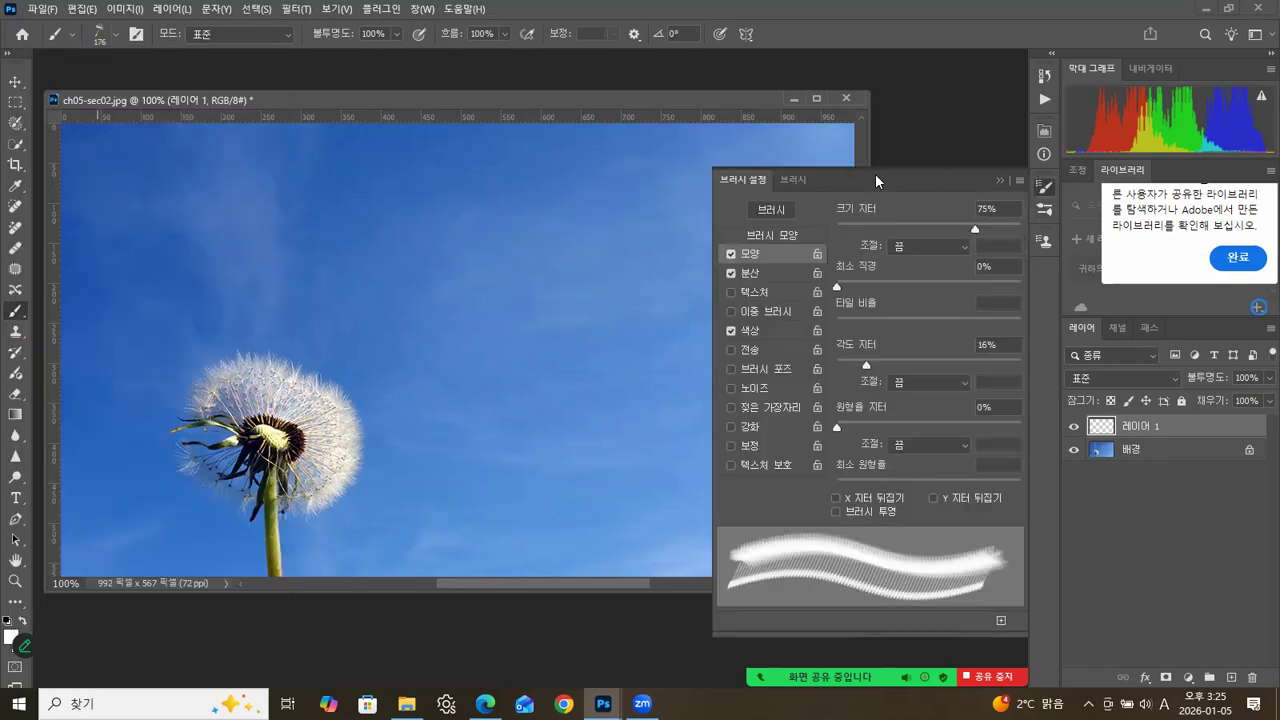
pyautogui.click(774, 234)
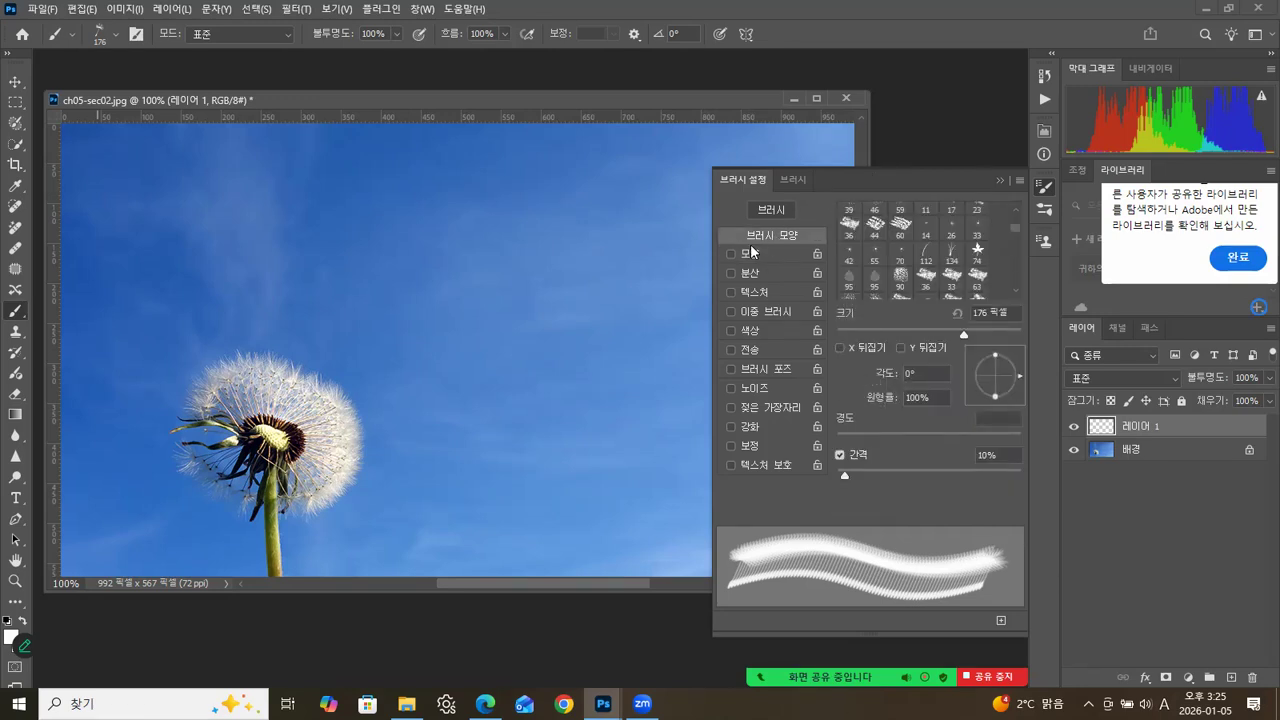
pyautogui.moveTo(848, 472)
pyautogui.mouseDown()
pyautogui.moveTo(962, 474)
pyautogui.moveTo(944, 484)
pyautogui.mouseUp()
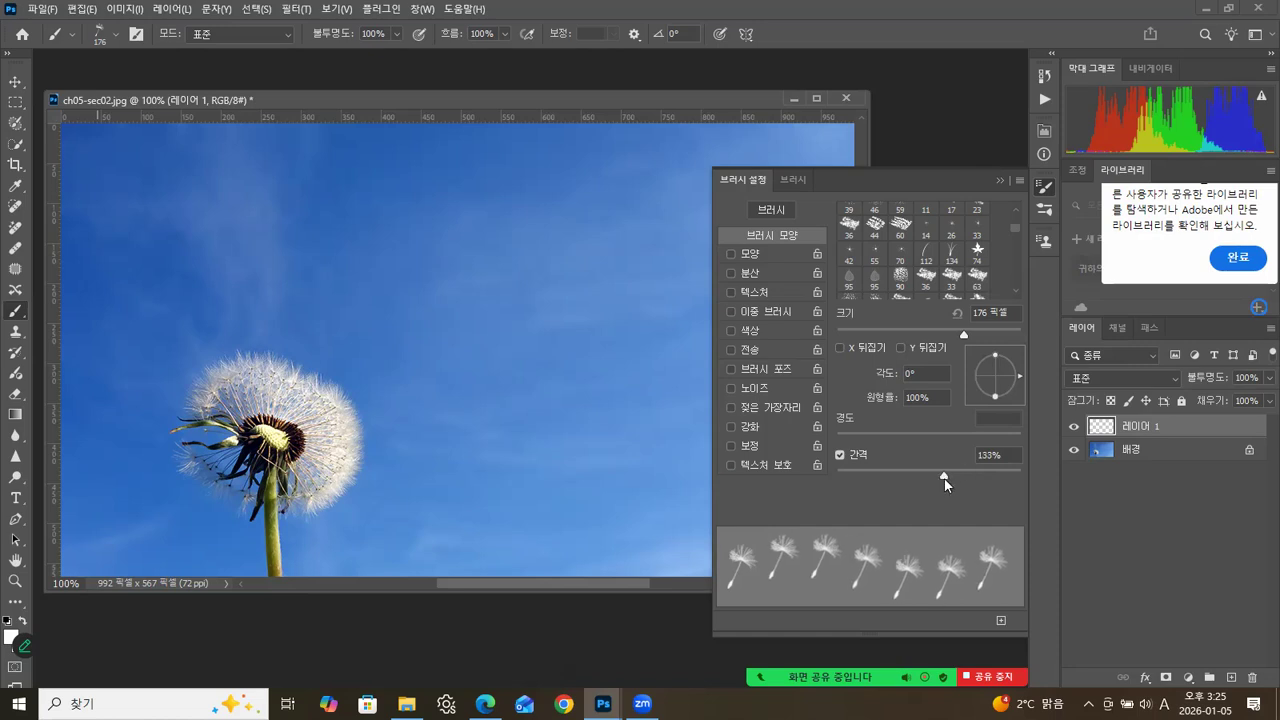
# Enable shape dynamics (모양) for the seed brush with 80% size jitter and 24% angle jitter.
pyautogui.click(760, 254)
pyautogui.moveTo(841, 226); pyautogui.dragTo(982, 239)
pyautogui.moveTo(840, 366); pyautogui.dragTo(882, 368)
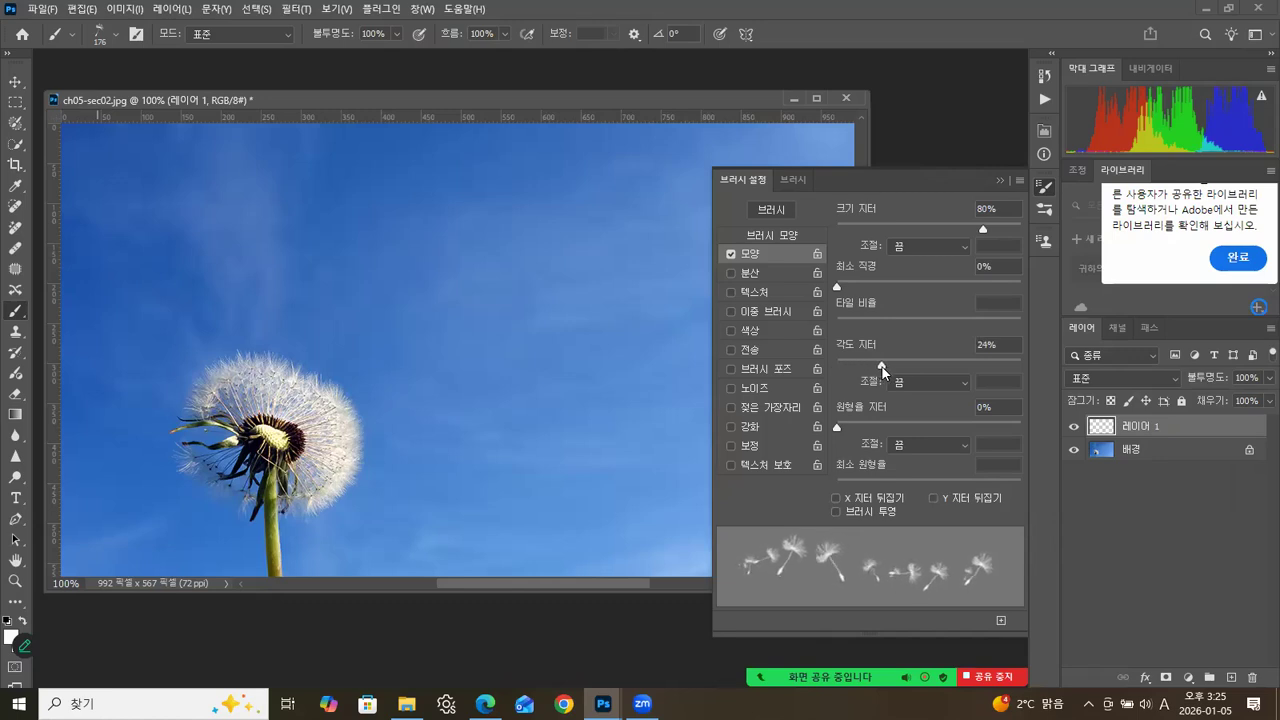
# Enable scattering (분산) for the seed brush with 487% scatter and a count of 2.
pyautogui.click(761, 271)
pyautogui.moveTo(838, 229); pyautogui.dragTo(925, 227)
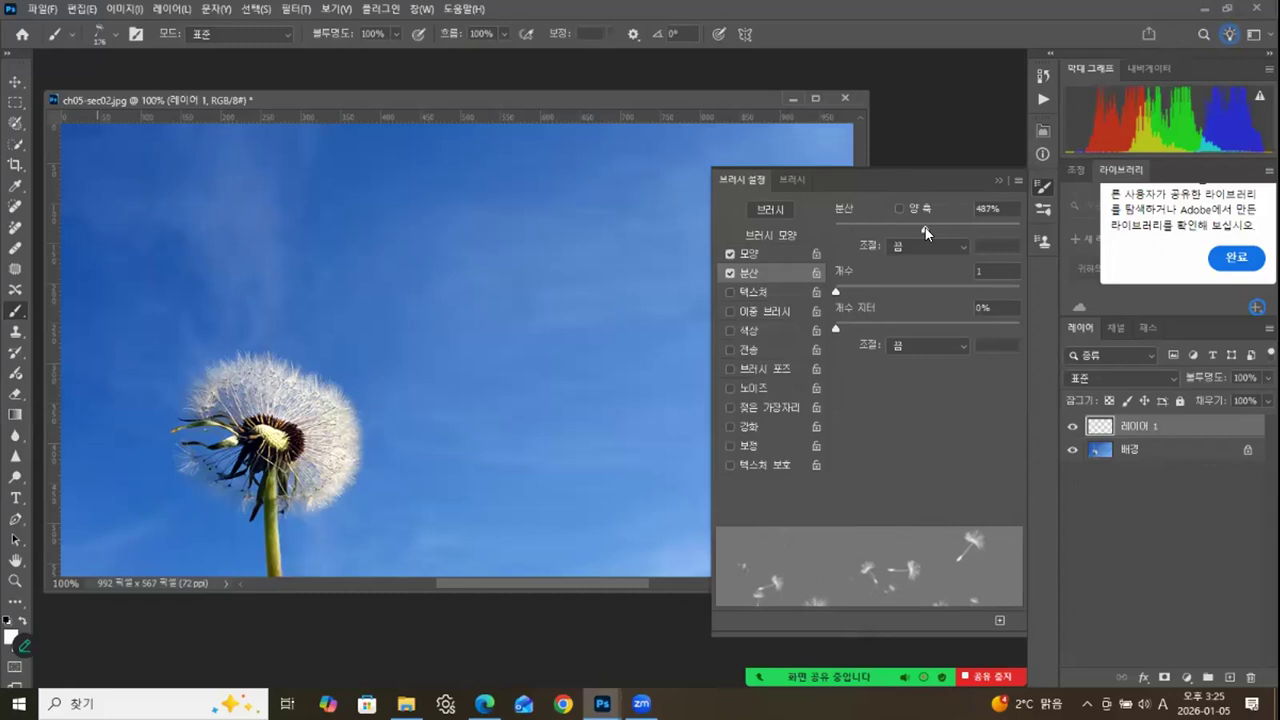
pyautogui.moveTo(842, 288); pyautogui.dragTo(848, 288)
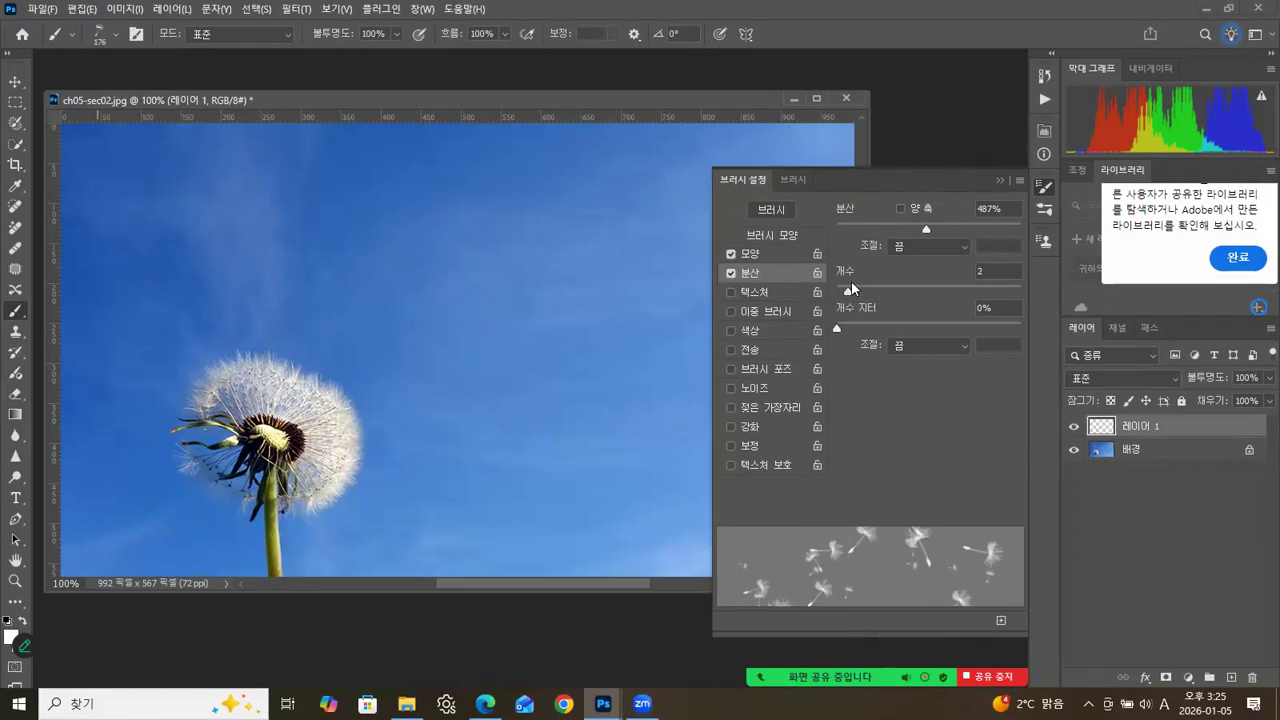
# Refine the seed brush to 170% spacing, 67% size jitter and 609% scatter.
pyautogui.click(777, 232)
pyautogui.moveTo(944, 481); pyautogui.dragTo(960, 477)
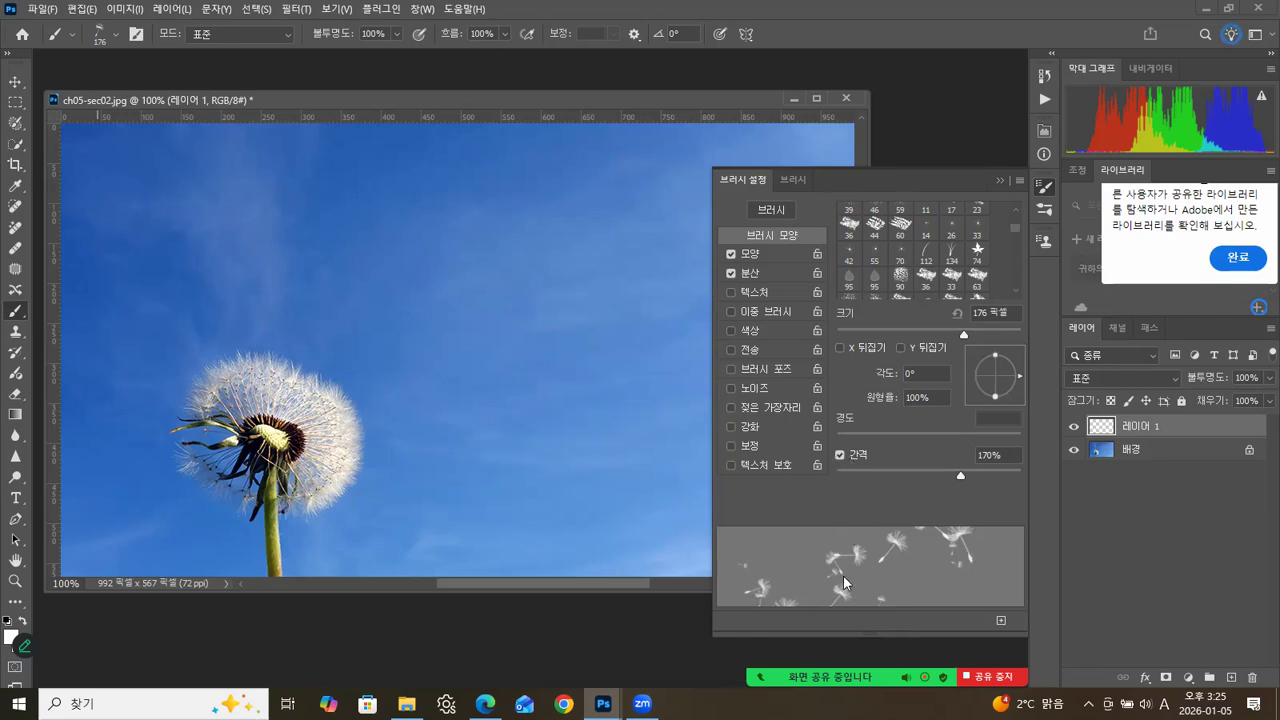
pyautogui.click(768, 249)
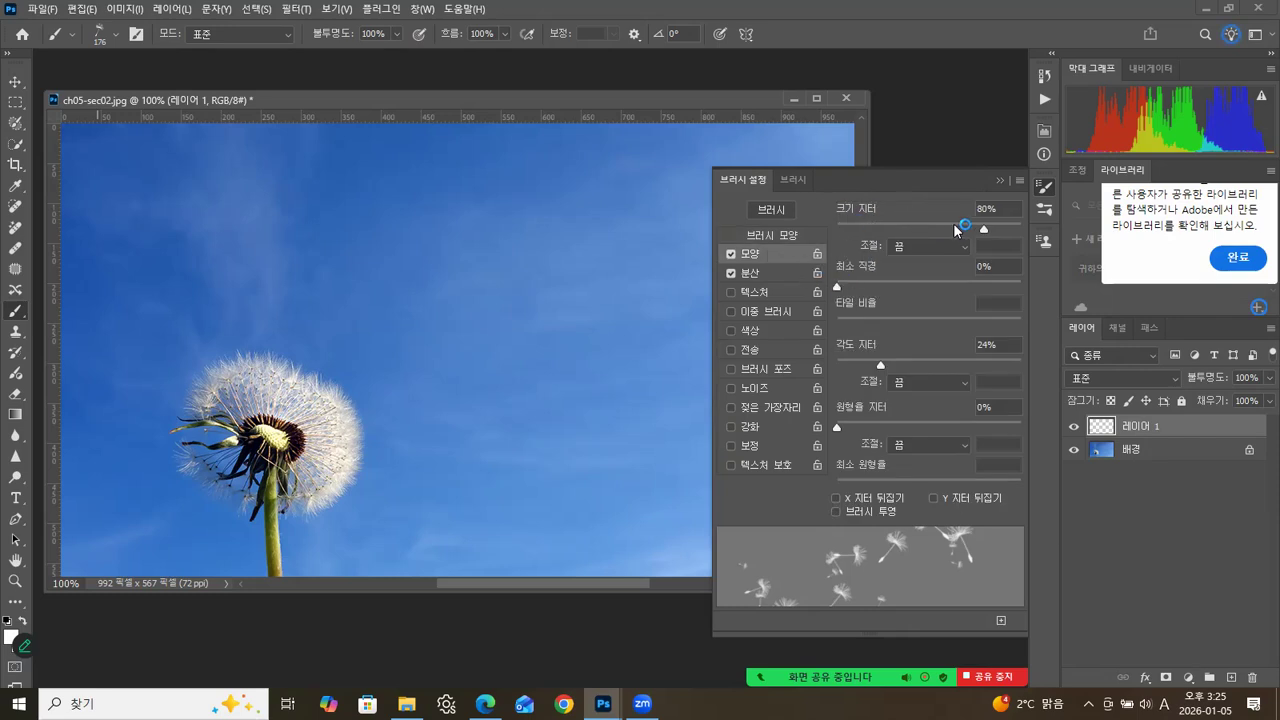
pyautogui.click(771, 274)
pyautogui.moveTo(931, 229); pyautogui.dragTo(949, 229)
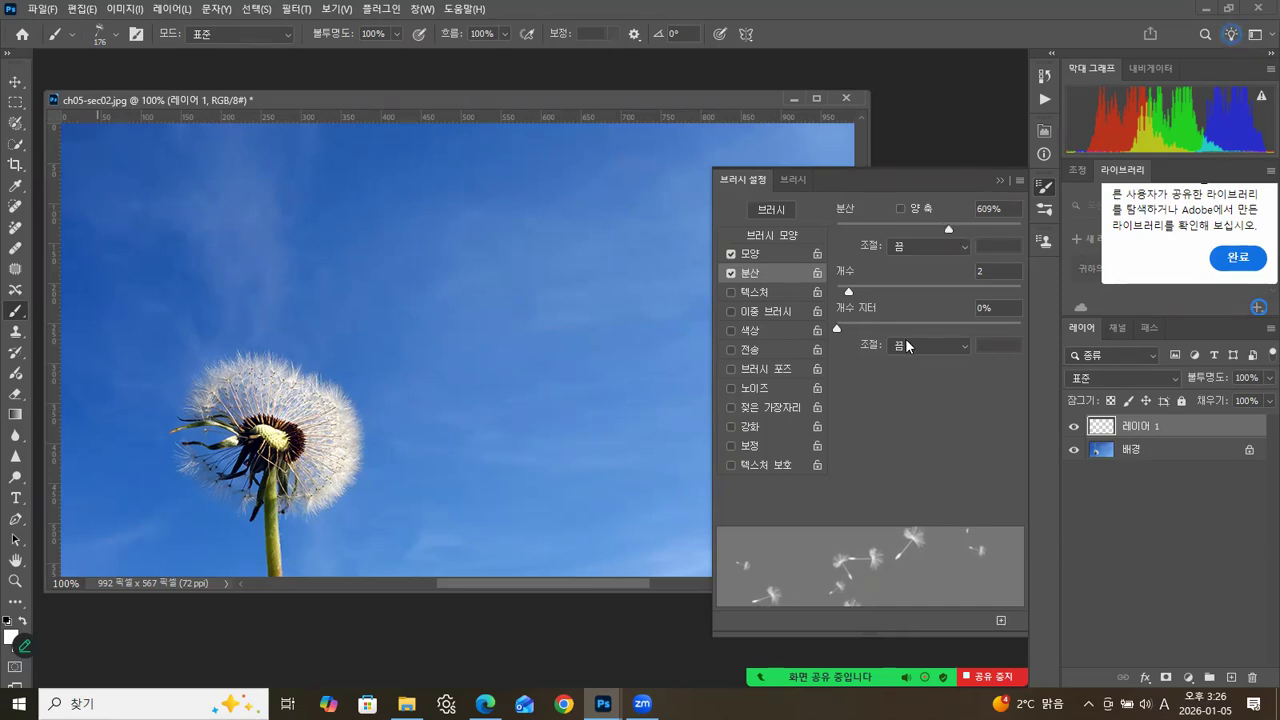
# Collapse the brush settings and stamp nine white seeds across the sky to the right of the dandelion on 레이어 1.
pyautogui.moveTo(667, 89); pyautogui.dragTo(668, 92)
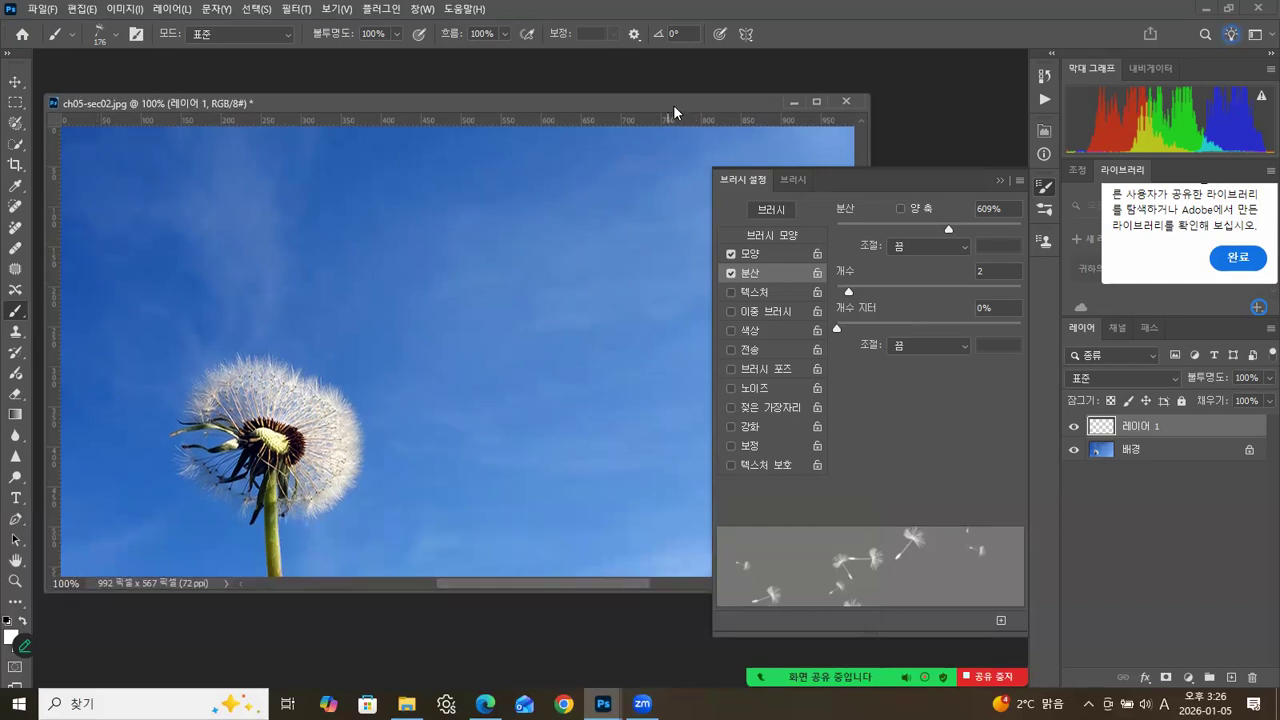
pyautogui.click(998, 178)
pyautogui.click(445, 275)
pyautogui.click(610, 254)
pyautogui.click(572, 372)
pyautogui.click(425, 380)
pyautogui.click(722, 220)
pyautogui.click(738, 324)
pyautogui.click(761, 418)
pyautogui.click(687, 467)
pyautogui.click(524, 508)
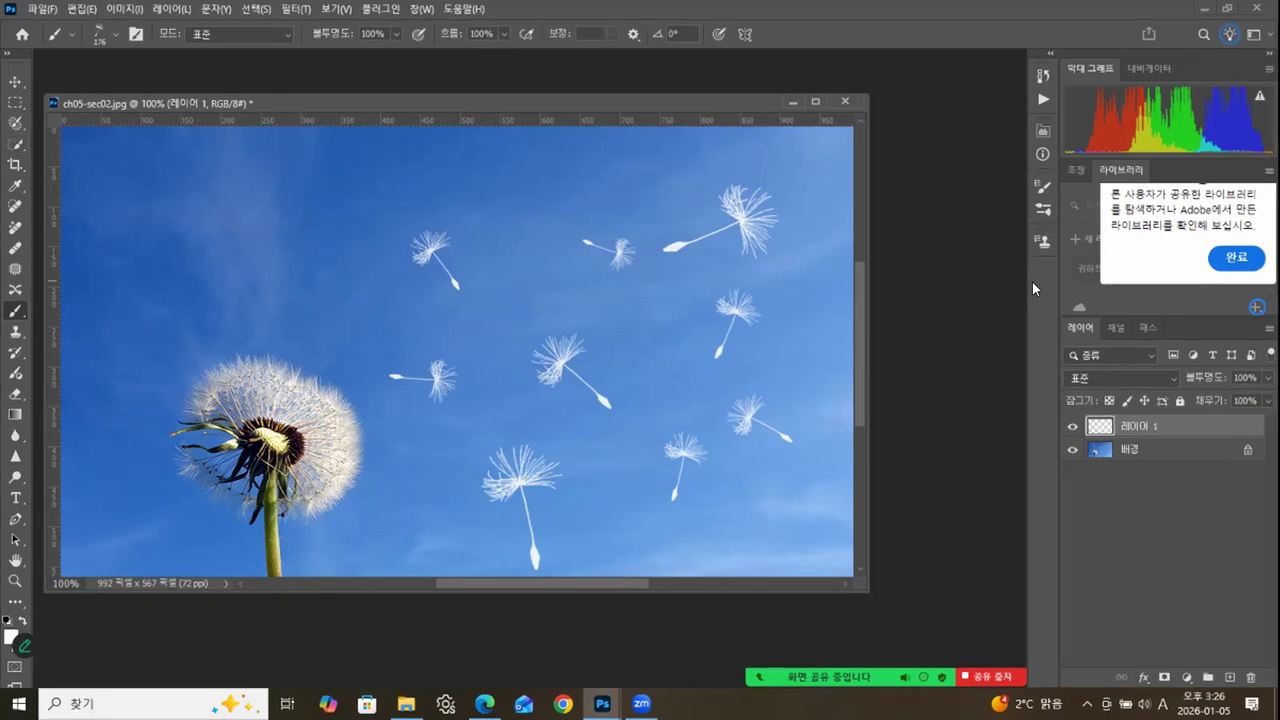
# Lower the seed brush's scatter to 452% and size jitter to 58%, and stamp a seed in the sky above the dandelion.
pyautogui.click(1045, 210)
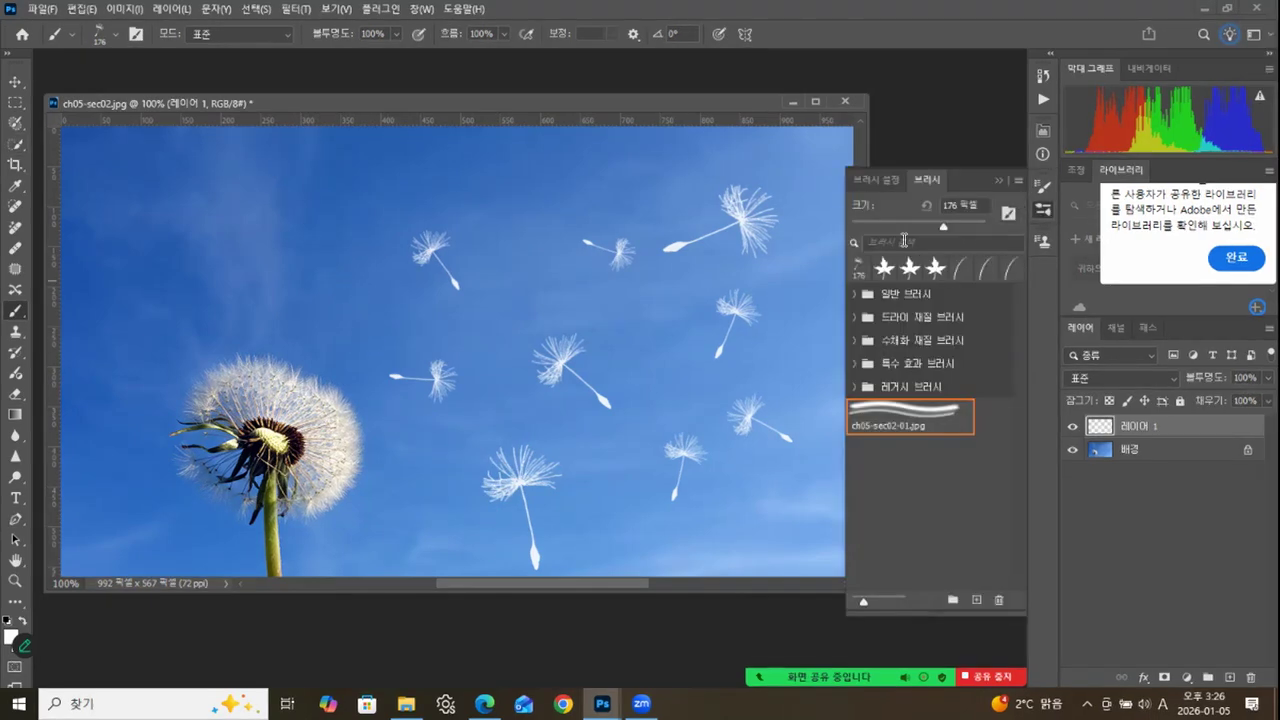
pyautogui.moveTo(896, 171); pyautogui.dragTo(889, 171)
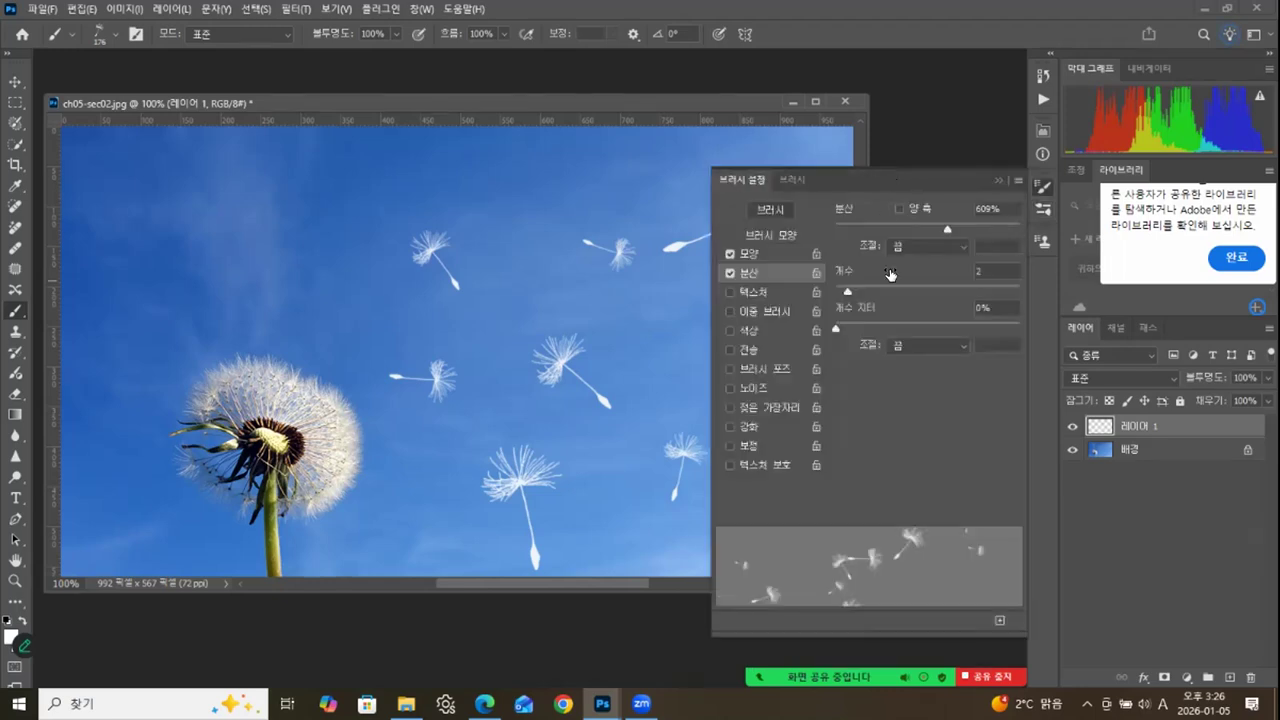
pyautogui.moveTo(947, 229)
pyautogui.mouseDown()
pyautogui.moveTo(877, 237)
pyautogui.moveTo(944, 234)
pyautogui.mouseUp()
pyautogui.click(777, 251)
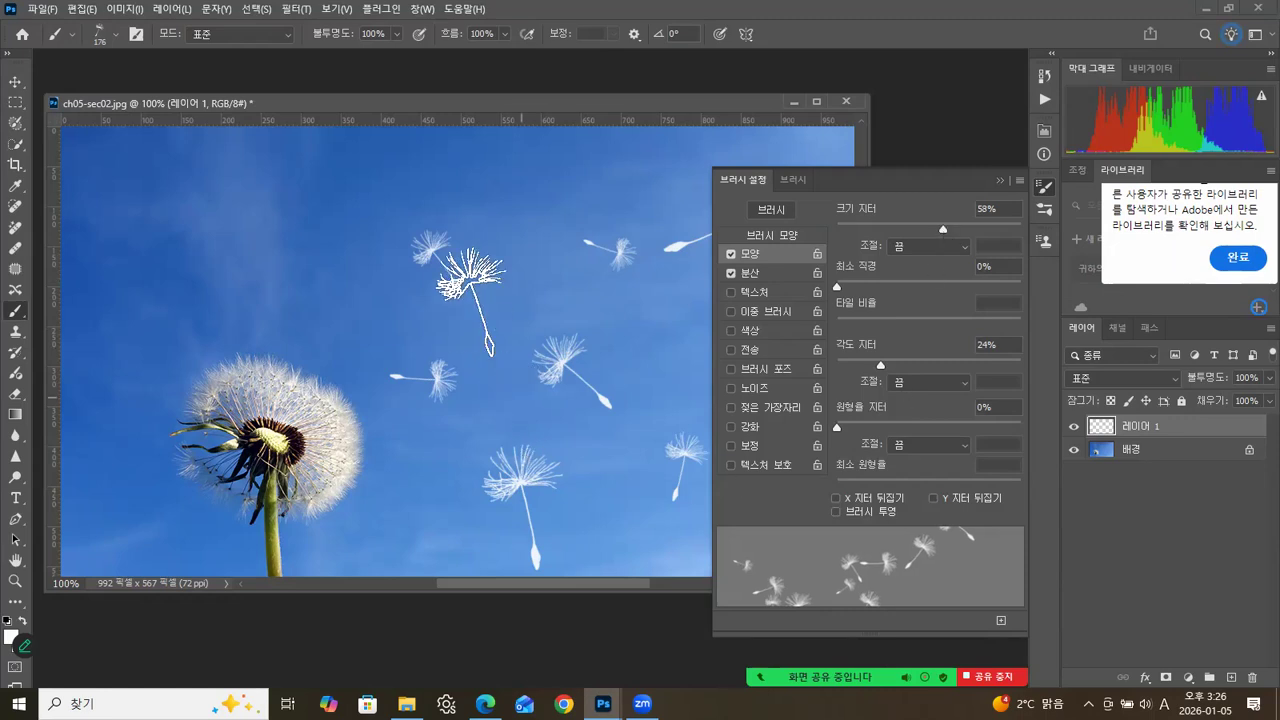
pyautogui.click(196, 211)
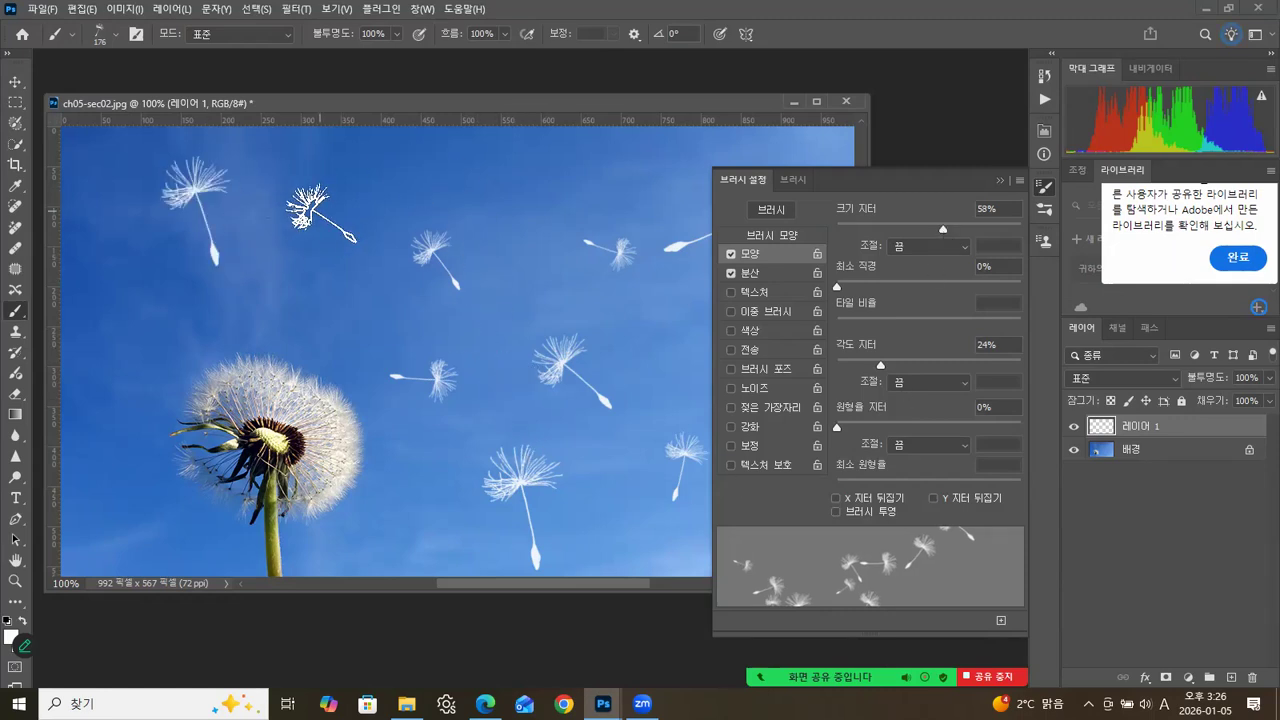
# Set the scatter to 170% with a count of 2 and stamp more seeds along the upper sky.
pyautogui.click(784, 273)
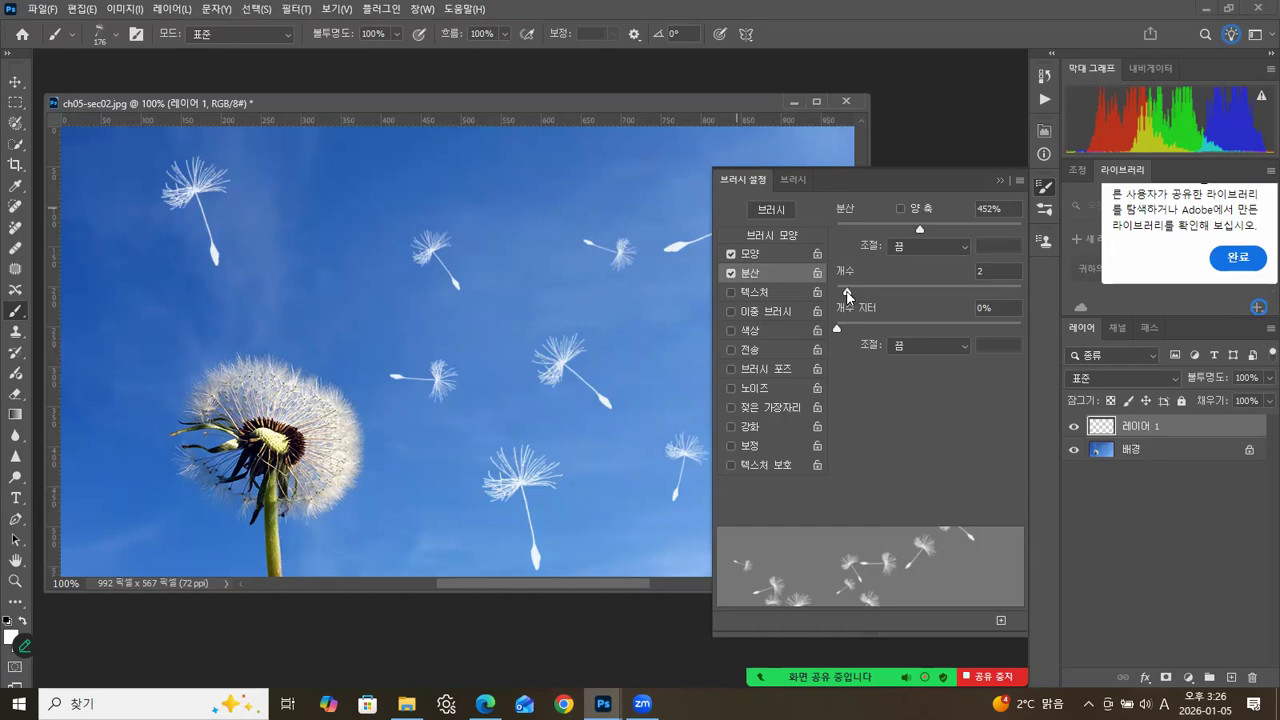
pyautogui.moveTo(843, 293); pyautogui.dragTo(844, 293)
pyautogui.moveTo(904, 227)
pyautogui.mouseDown()
pyautogui.moveTo(824, 237)
pyautogui.moveTo(867, 236)
pyautogui.mouseUp()
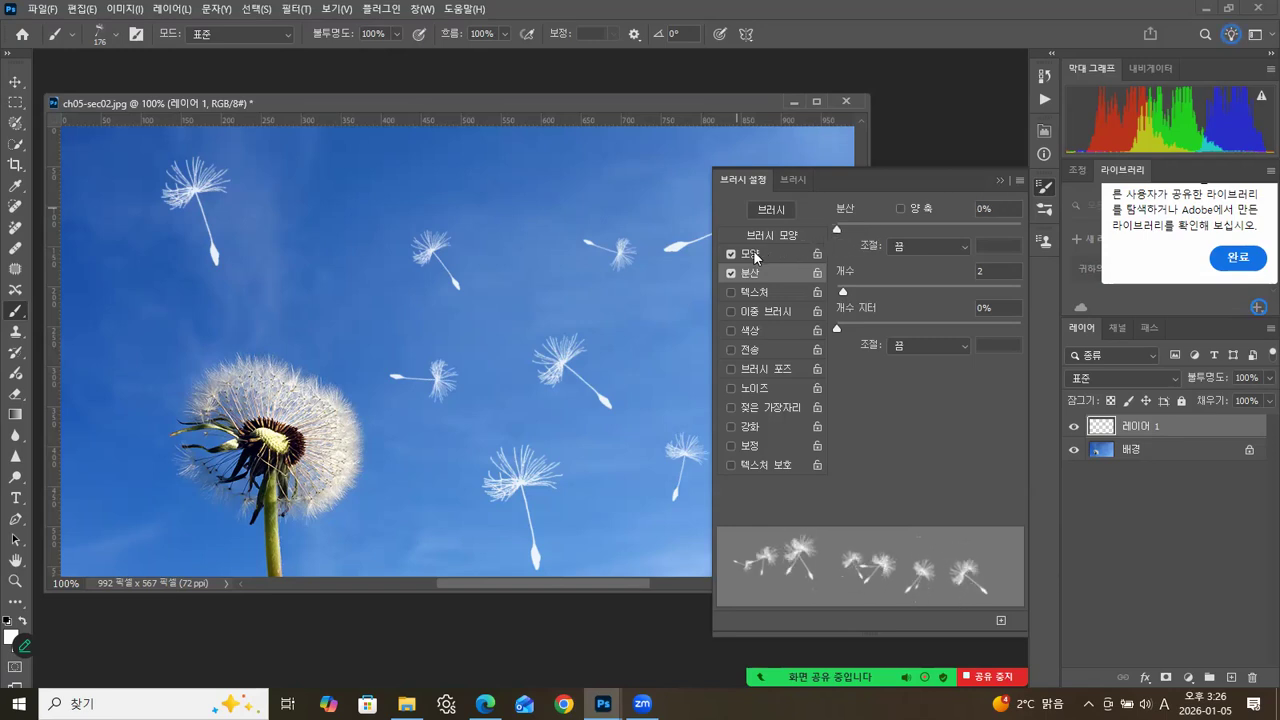
pyautogui.click(312, 218)
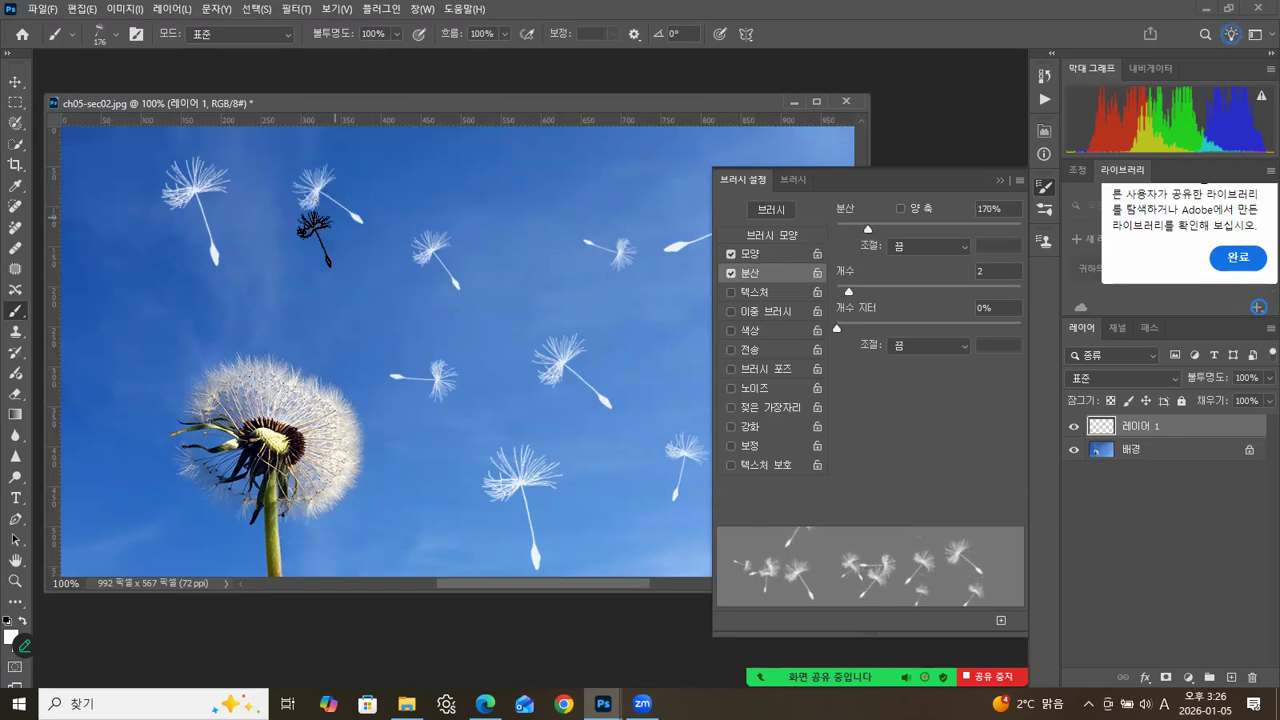
pyautogui.click(482, 197)
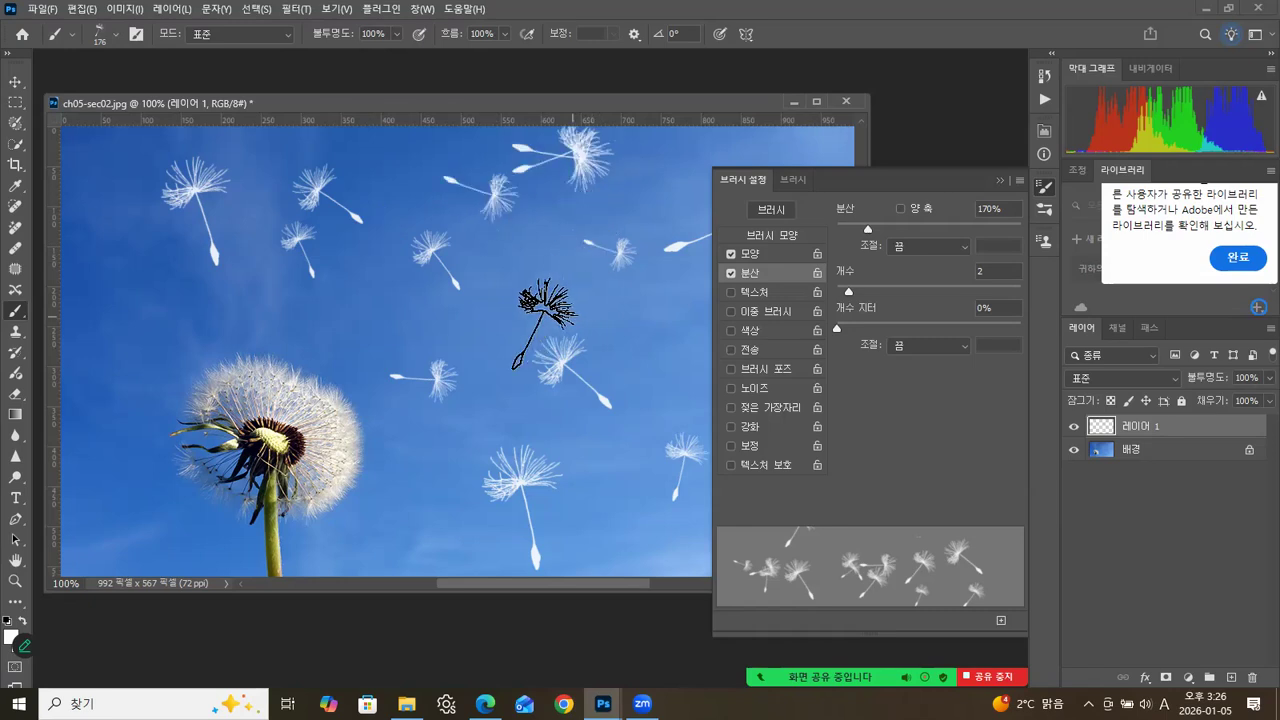
# Collapse the brush settings and stamp smaller seeds, one at size 90 in the middle sky and two at size 70 left of the dandelion.
pyautogui.click(772, 255)
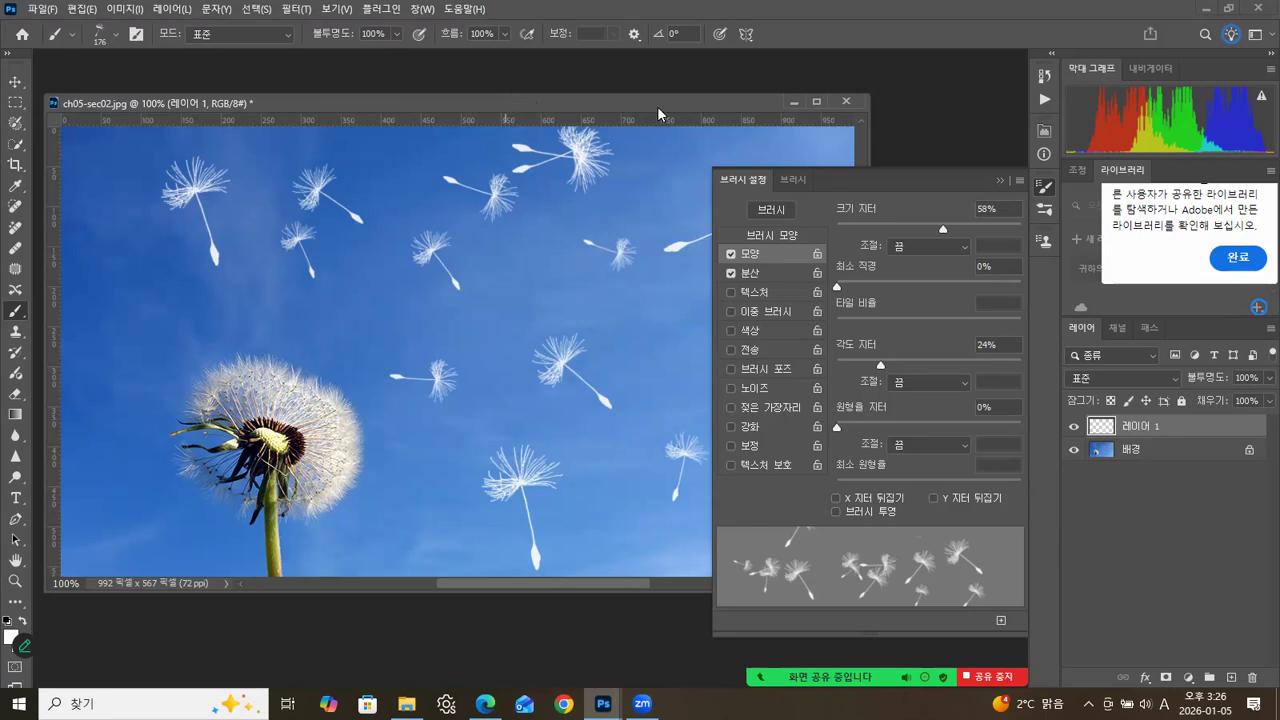
pyautogui.click(998, 178)
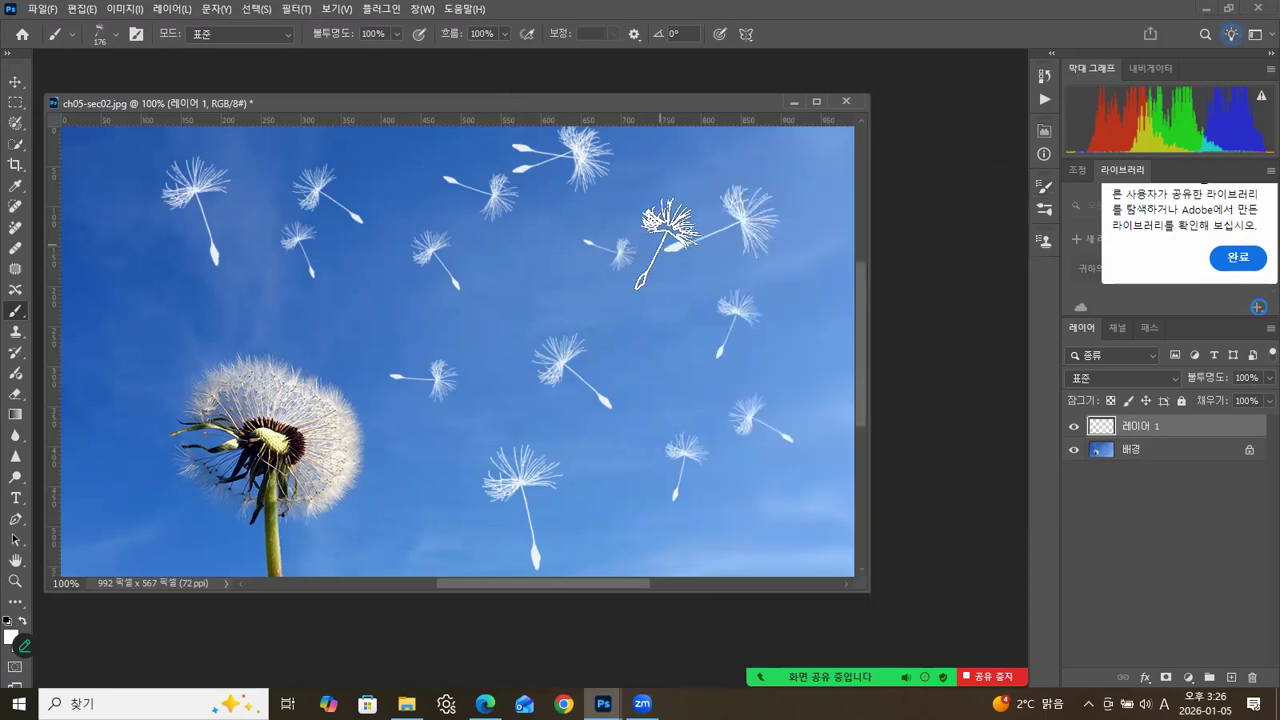
pyautogui.press('[')
pyautogui.press('[')
pyautogui.press('[')
pyautogui.press('[')
pyautogui.press('[')
pyautogui.click(523, 290)
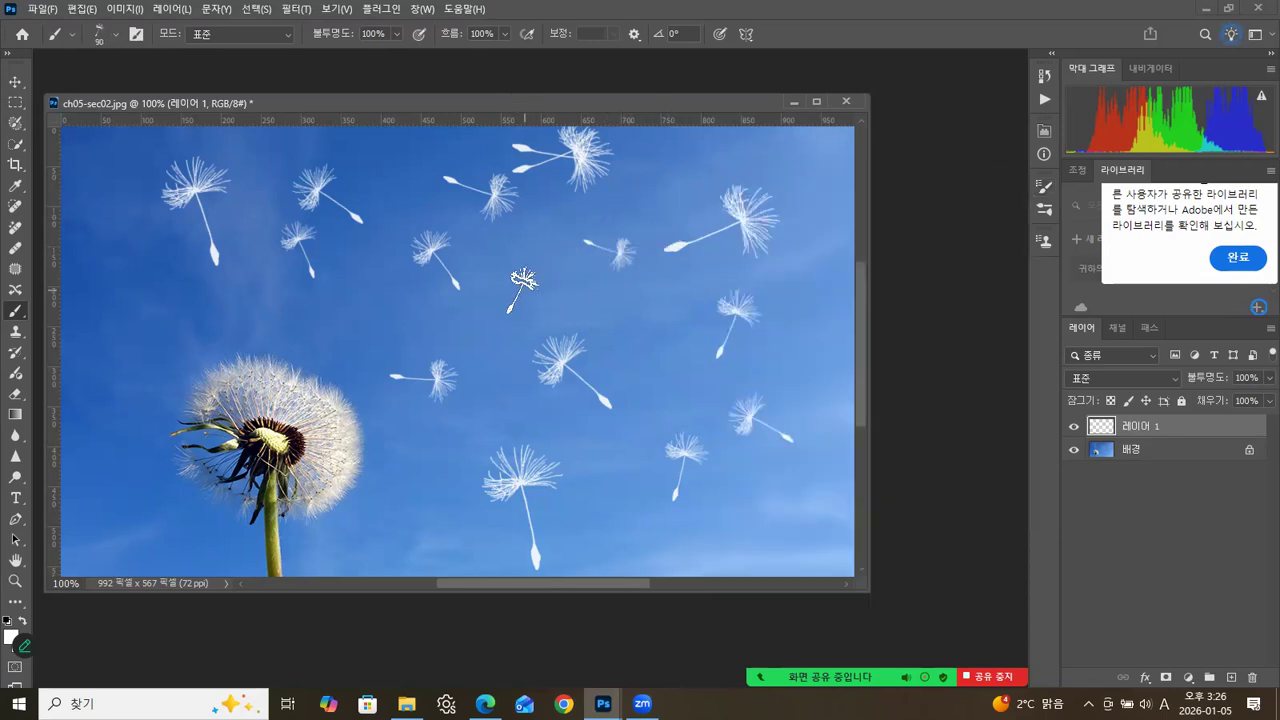
pyautogui.press('[')
pyautogui.press('[')
pyautogui.click(118, 297)
pyautogui.click(83, 380)
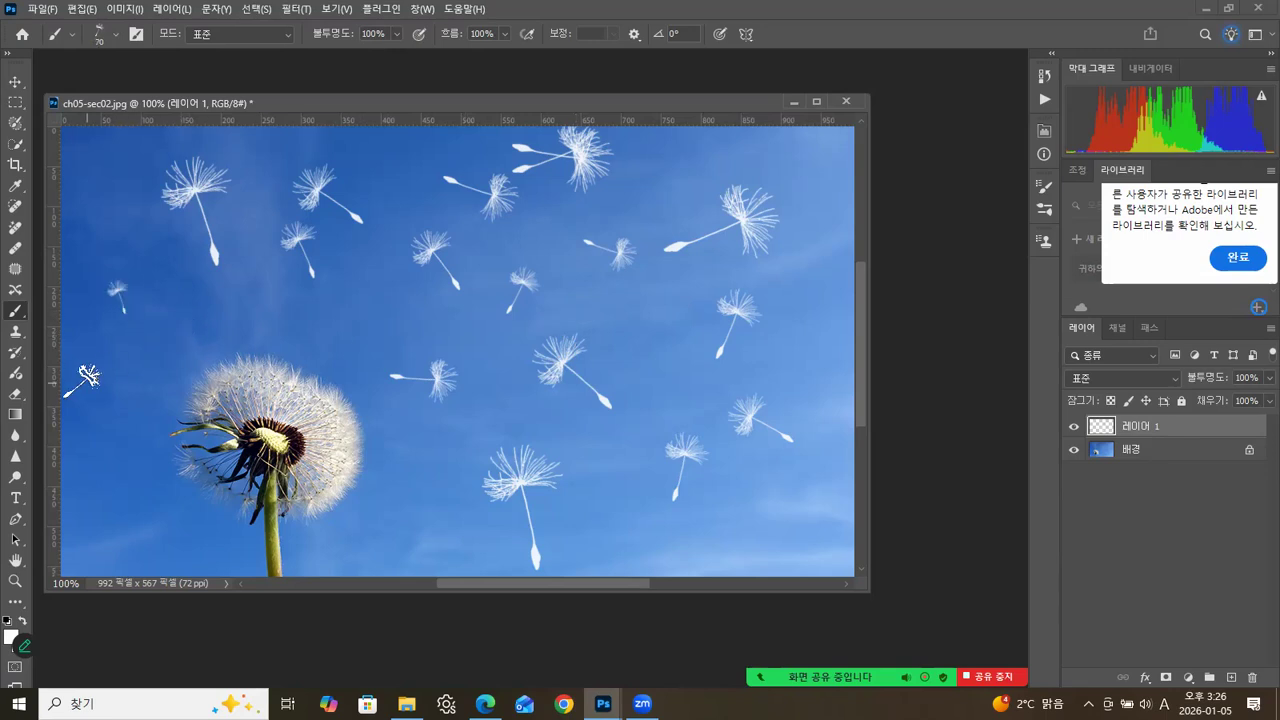
# Reduce the seed brush to 45 px and stamp tiny seeds just above the dandelion and among the seeds in the upper sky.
pyautogui.press('[')
pyautogui.press('[')
pyautogui.press('[')
pyautogui.click(187, 328)
pyautogui.click(647, 148)
pyautogui.click(661, 182)
pyautogui.click(589, 192)
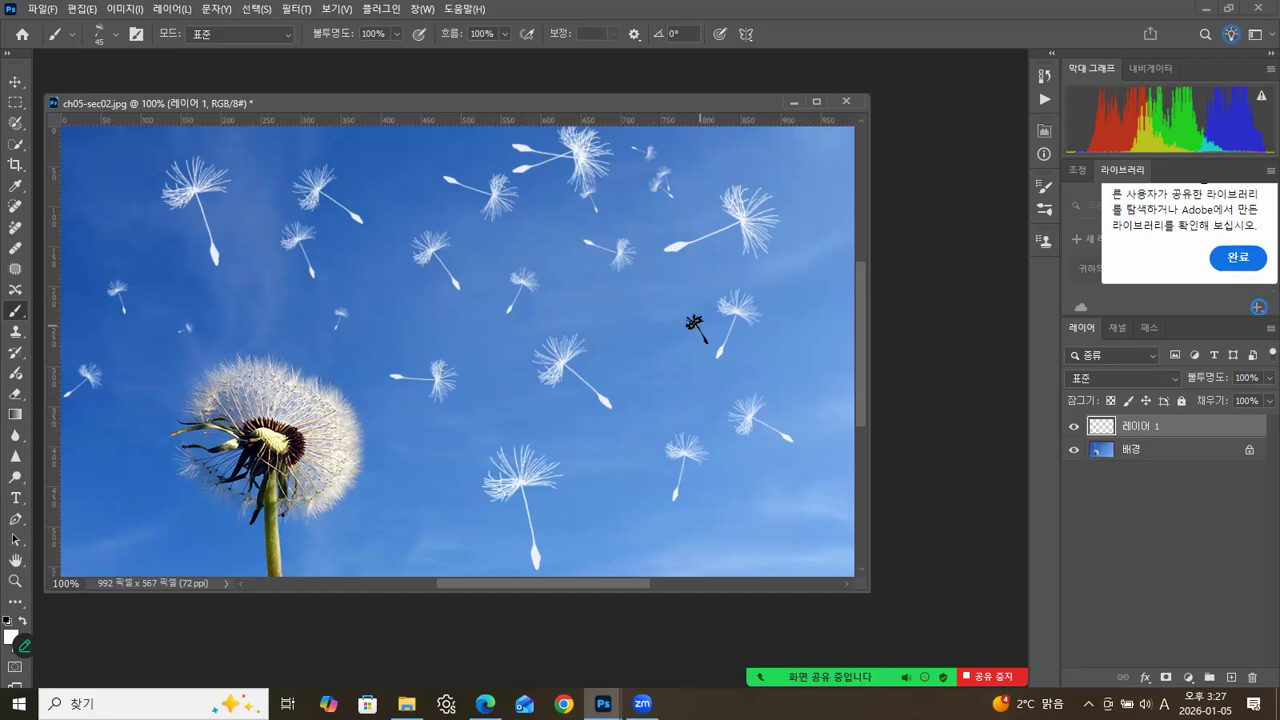
# Activate the Move tool and switch the visibility of 레이어 1 off and on to compare the painted seeds with the background.
pyautogui.click(15, 81)
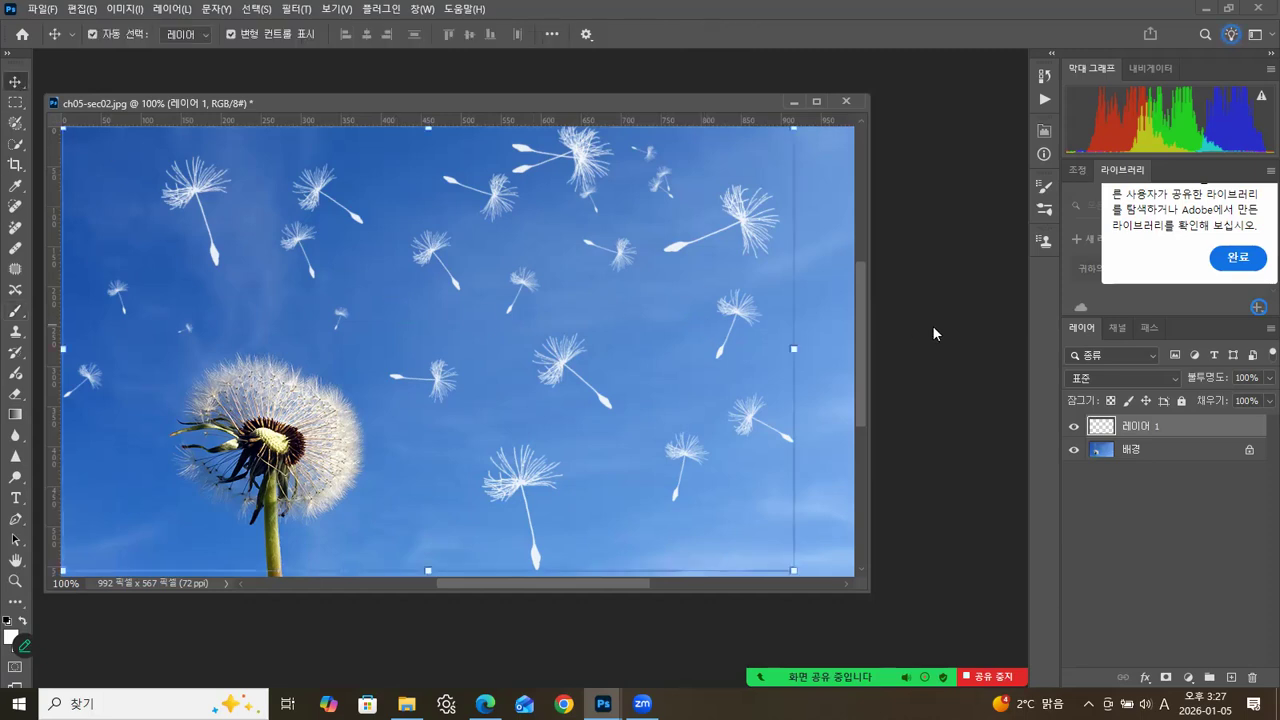
pyautogui.click(1073, 427)
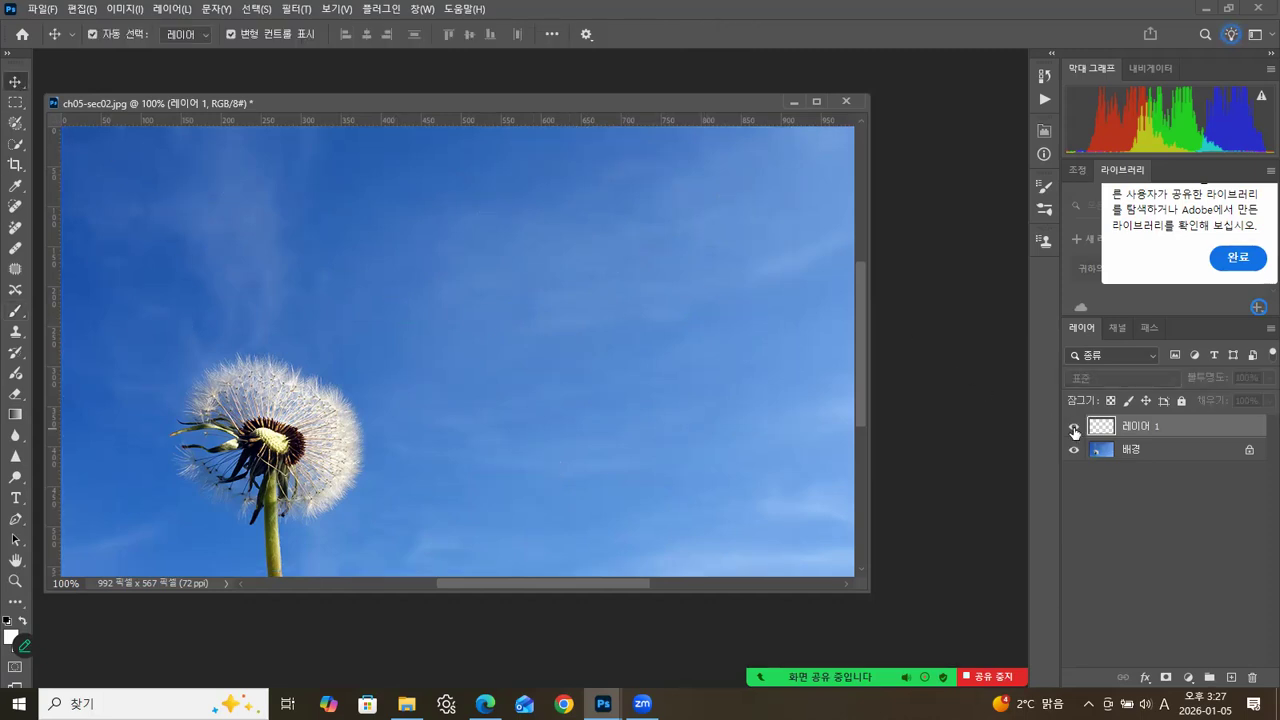
pyautogui.click(1073, 427)
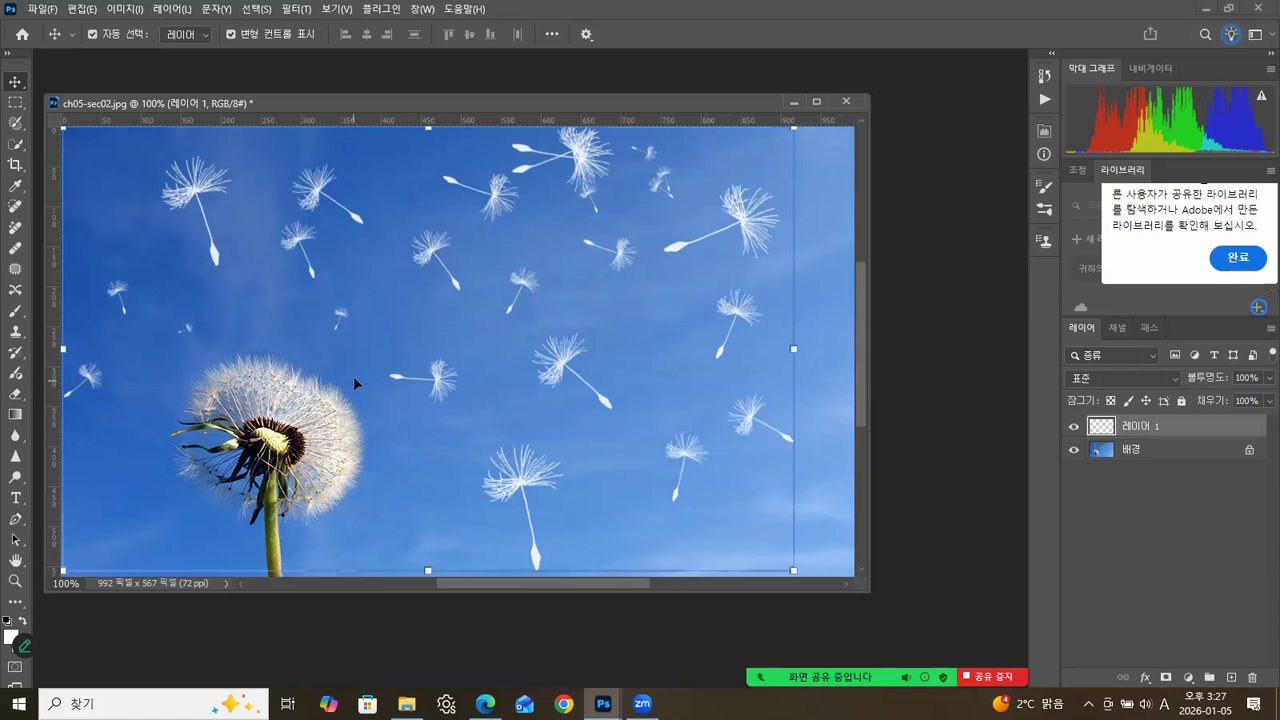
pyautogui.click(1044, 210)
pyautogui.click(876, 181)
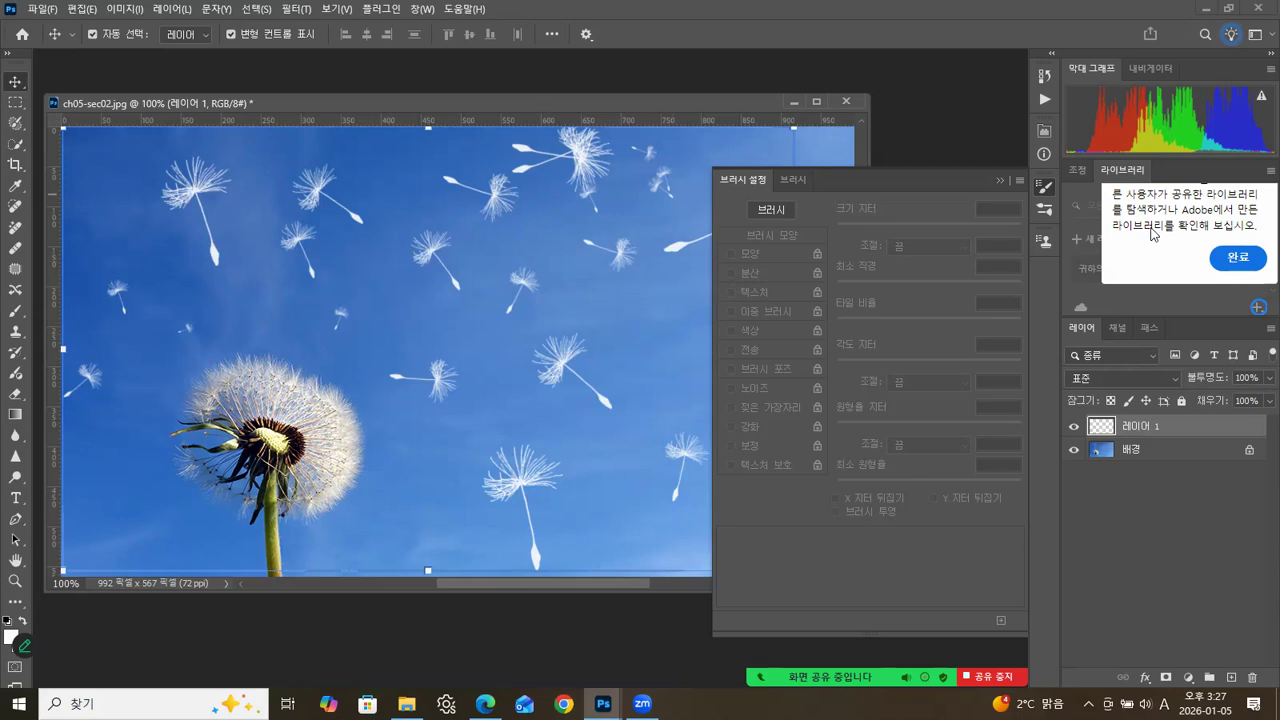
pyautogui.click(999, 183)
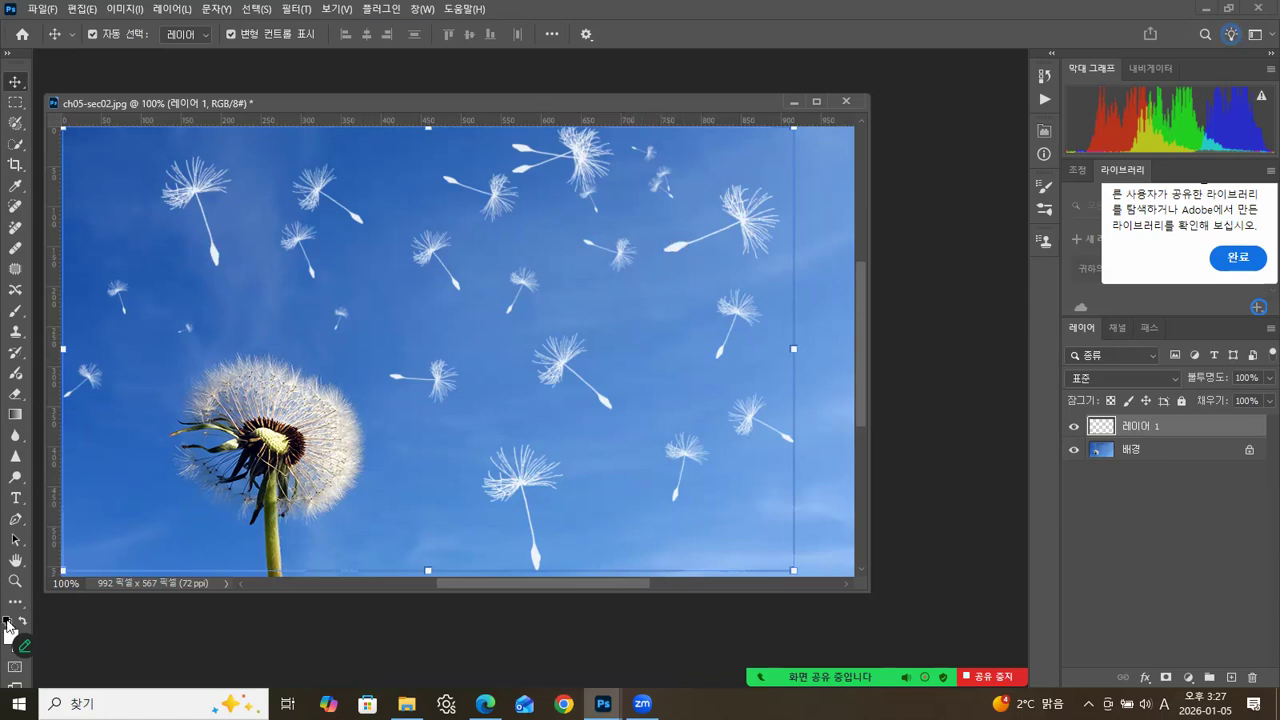
# Return to the Brush tool with the 선명한 원 preset from 일반 브러시, stamp a black test dot and undo it.
pyautogui.click(17, 314)
pyautogui.click(115, 34)
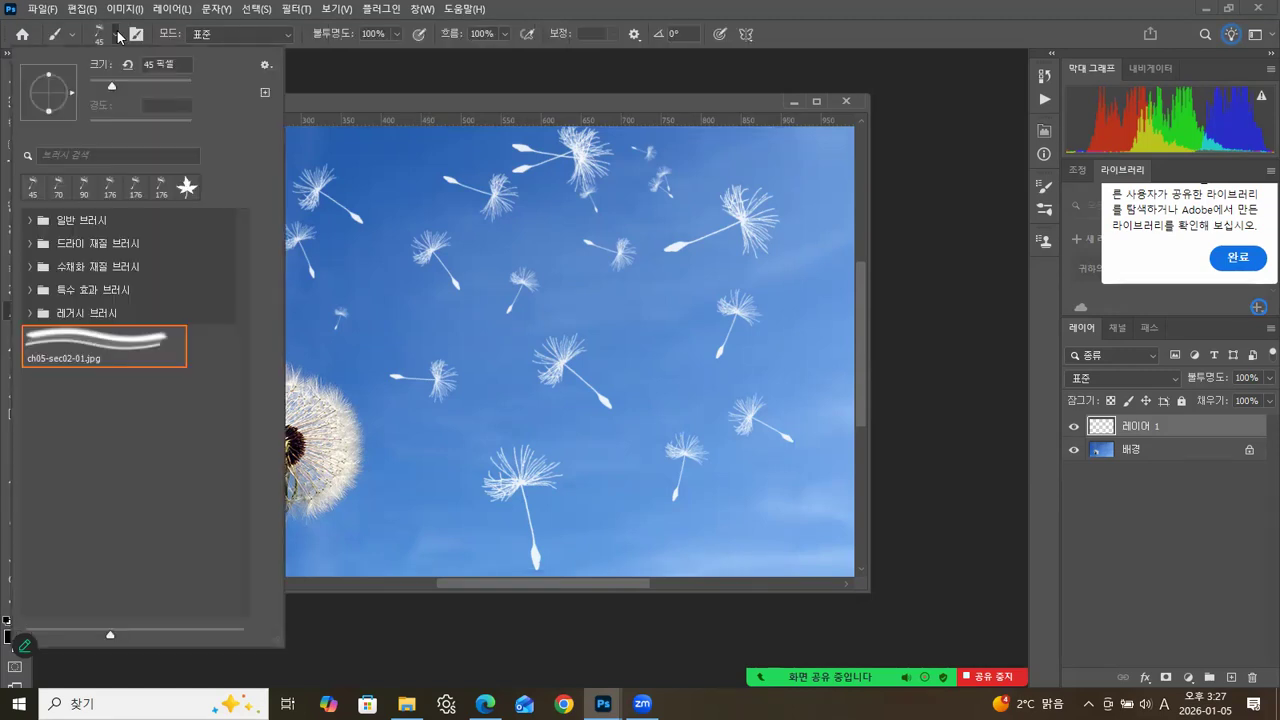
pyautogui.click(32, 226)
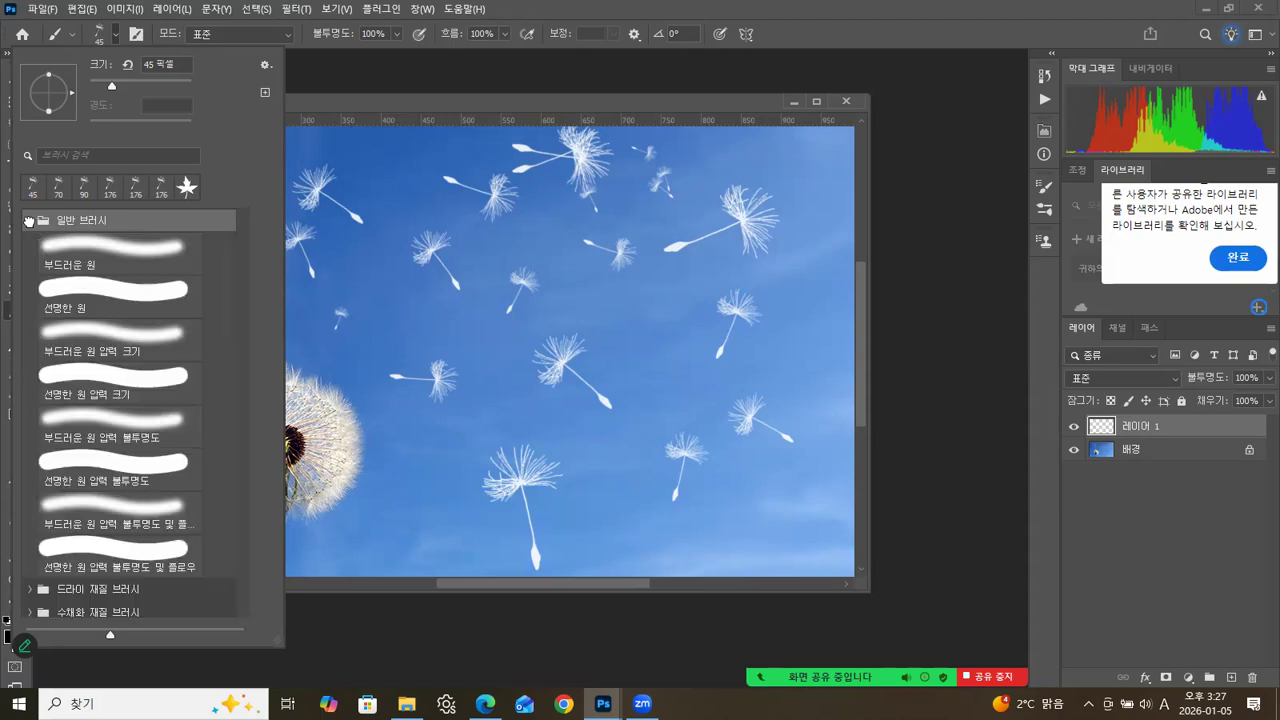
pyautogui.click(70, 283)
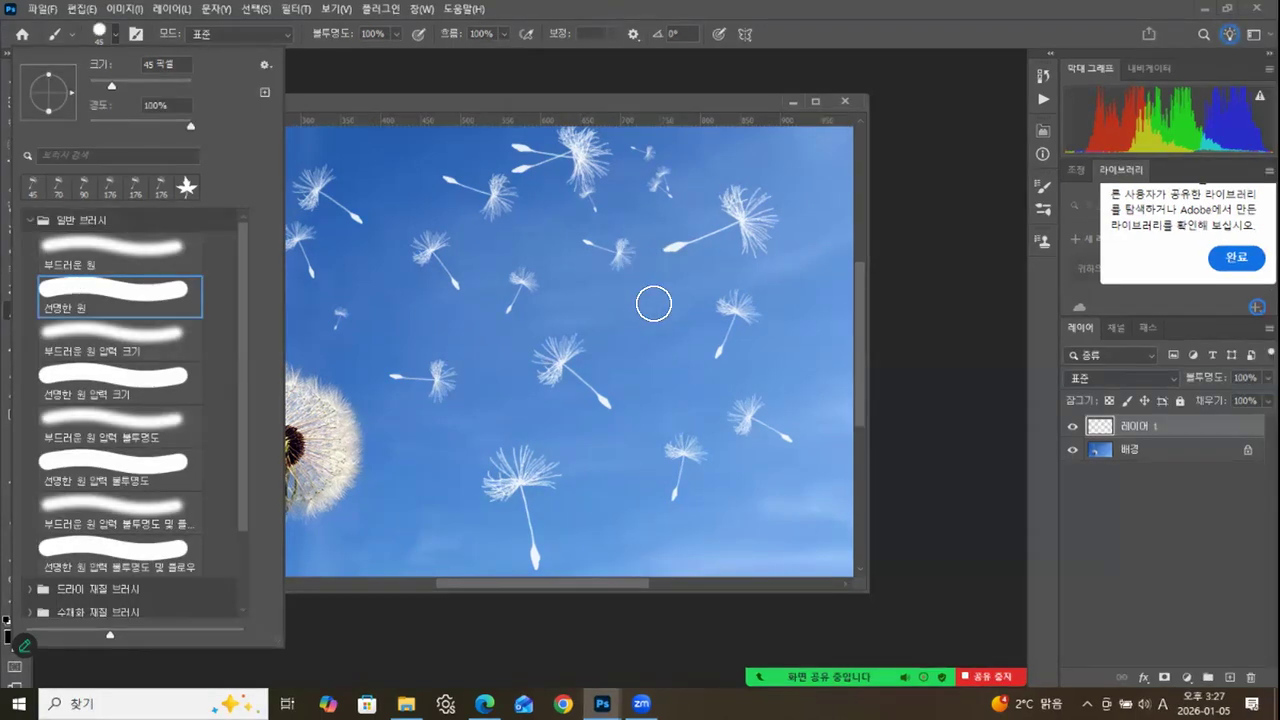
pyautogui.click(716, 354)
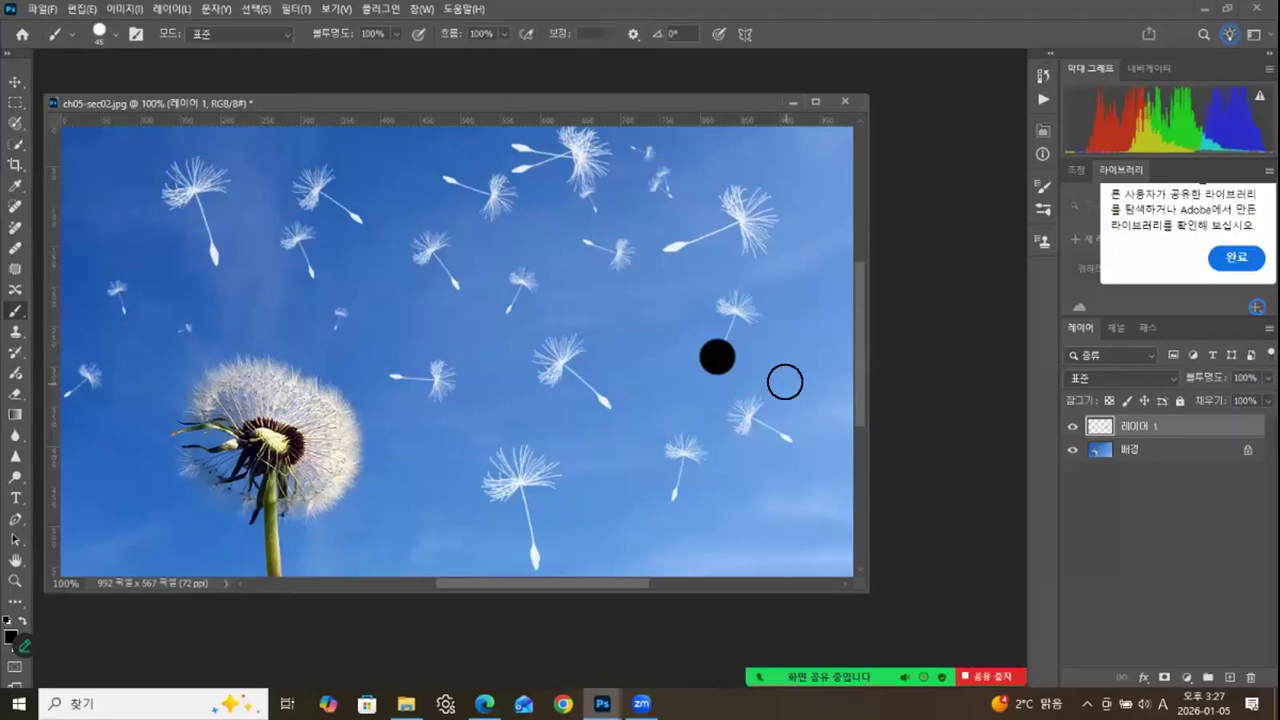
pyautogui.hotkey('ctrl', 'z')
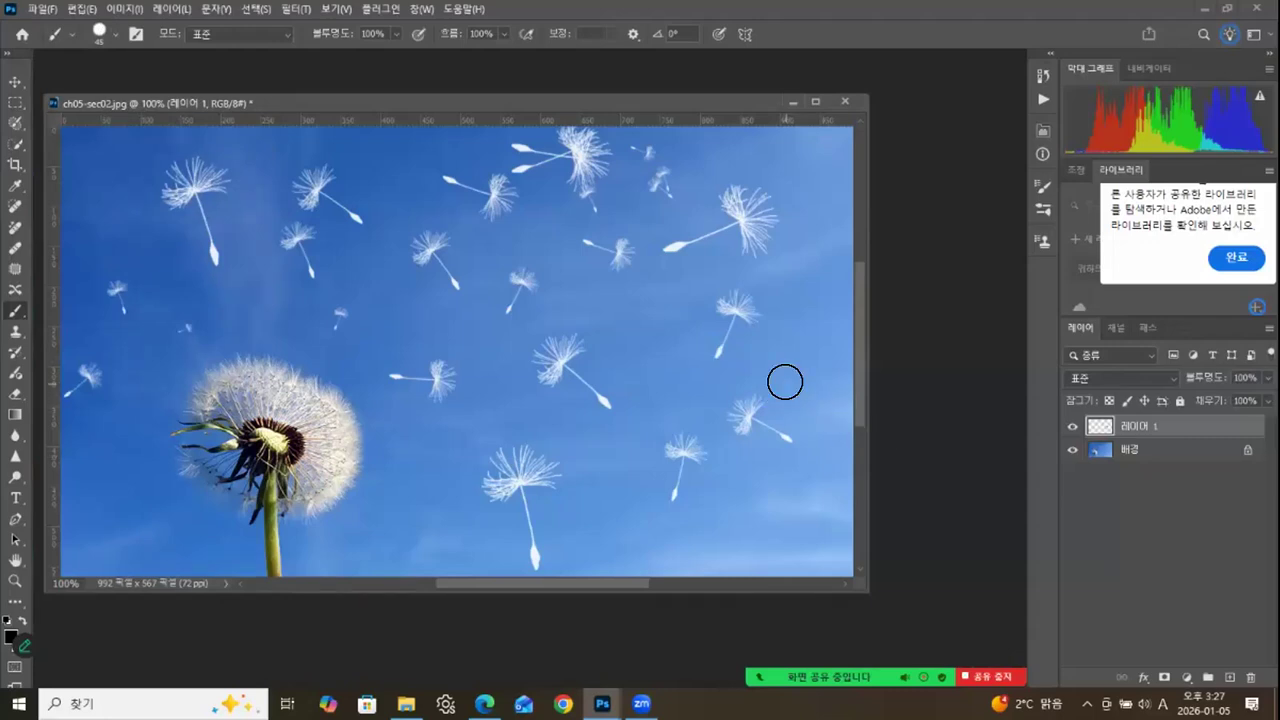
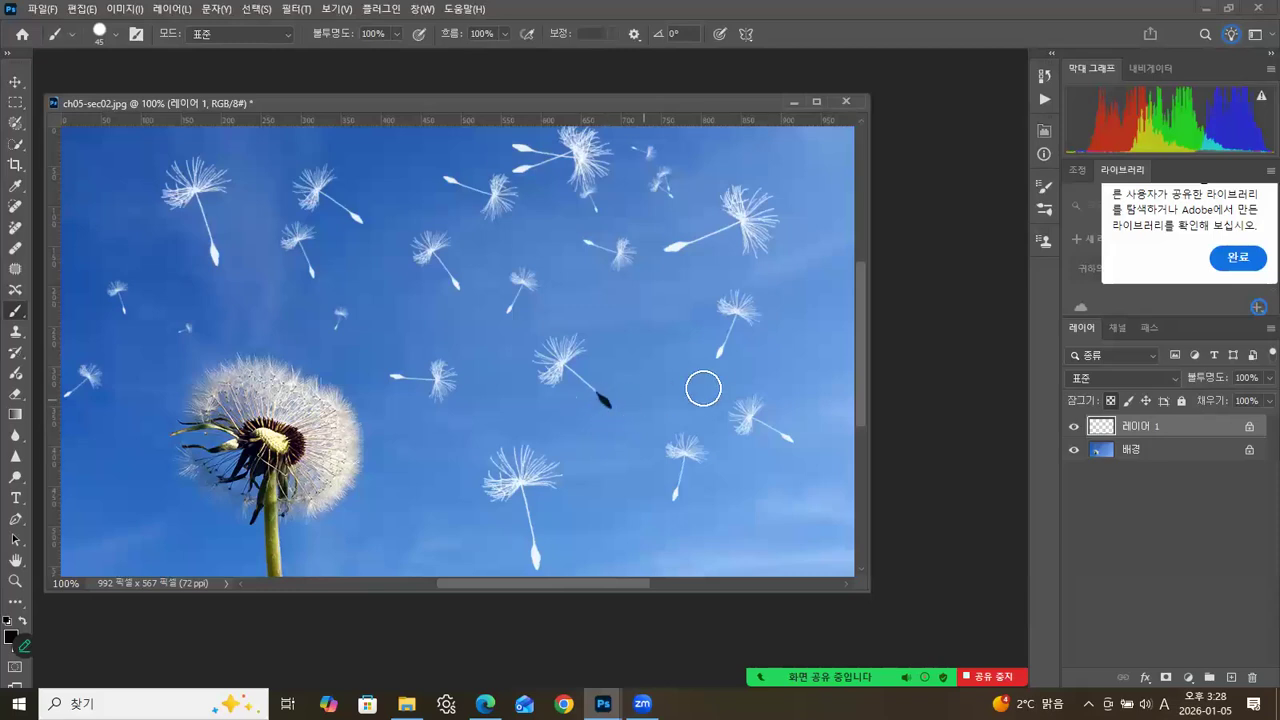
# Paint the tips of the white dandelion seeds black across the middle and right side of the sky.
pyautogui.click(716, 354)
pyautogui.click(675, 493)
pyautogui.click(527, 560)
pyautogui.click(386, 377)
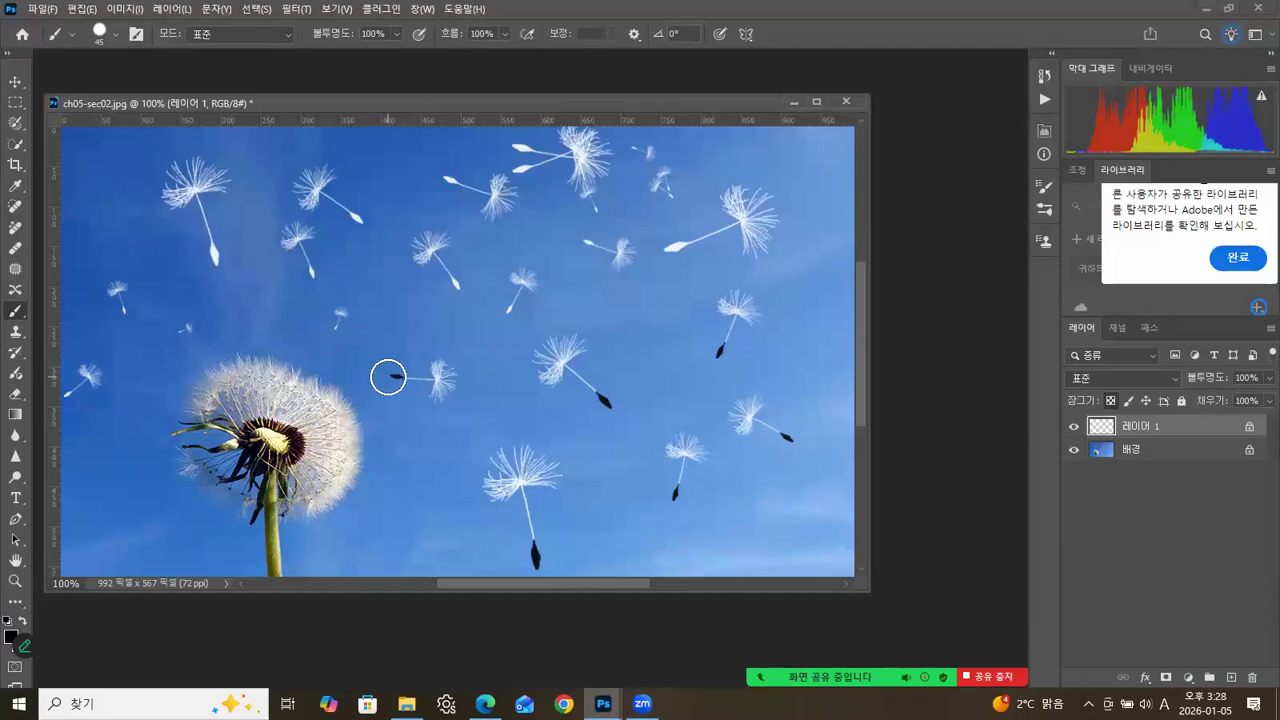
pyautogui.click(675, 245)
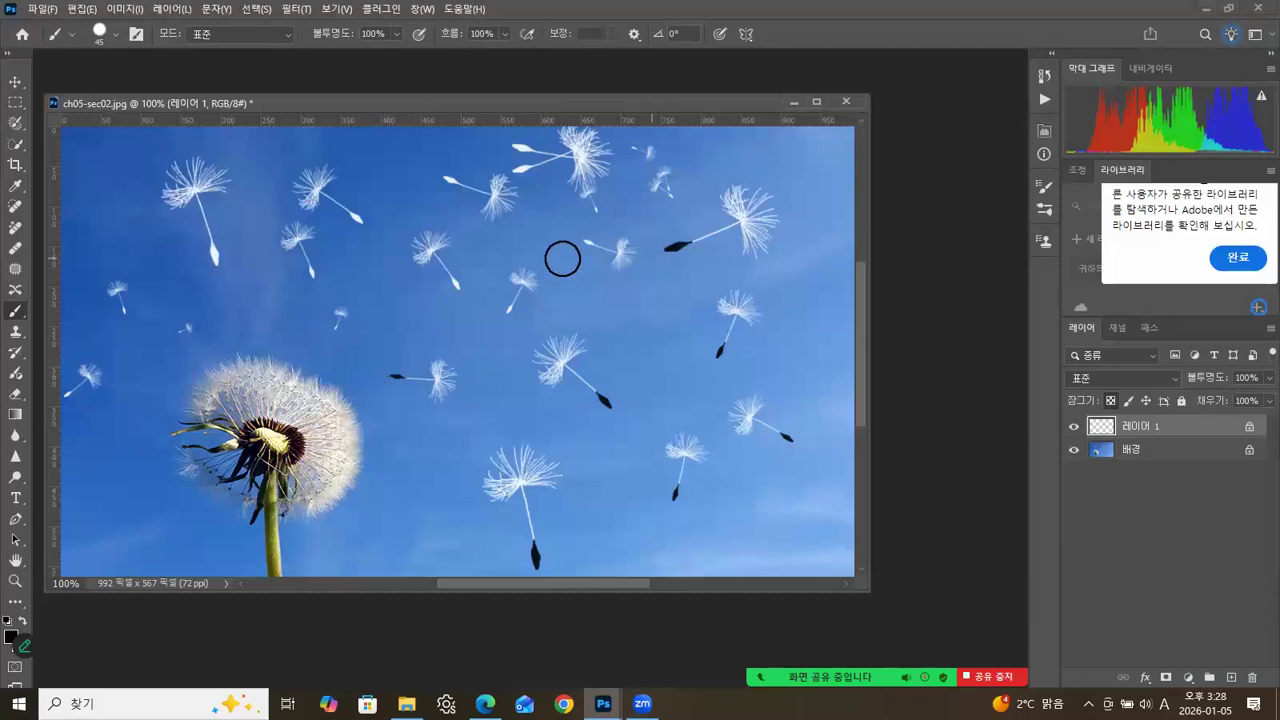
pyautogui.click(585, 242)
pyautogui.click(510, 309)
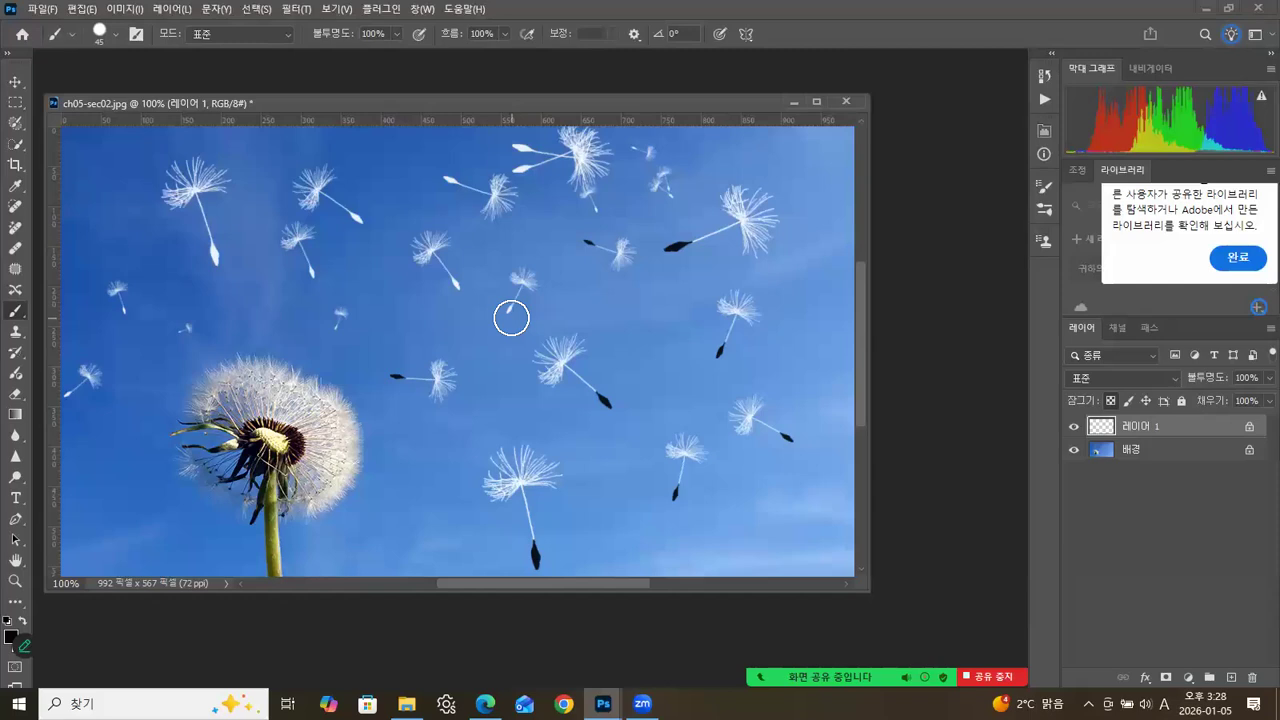
# Blacken the seed tips in the upper-left sky, around the dandelion head and at the upper middle.
pyautogui.click(456, 284)
pyautogui.click(357, 217)
pyautogui.click(314, 273)
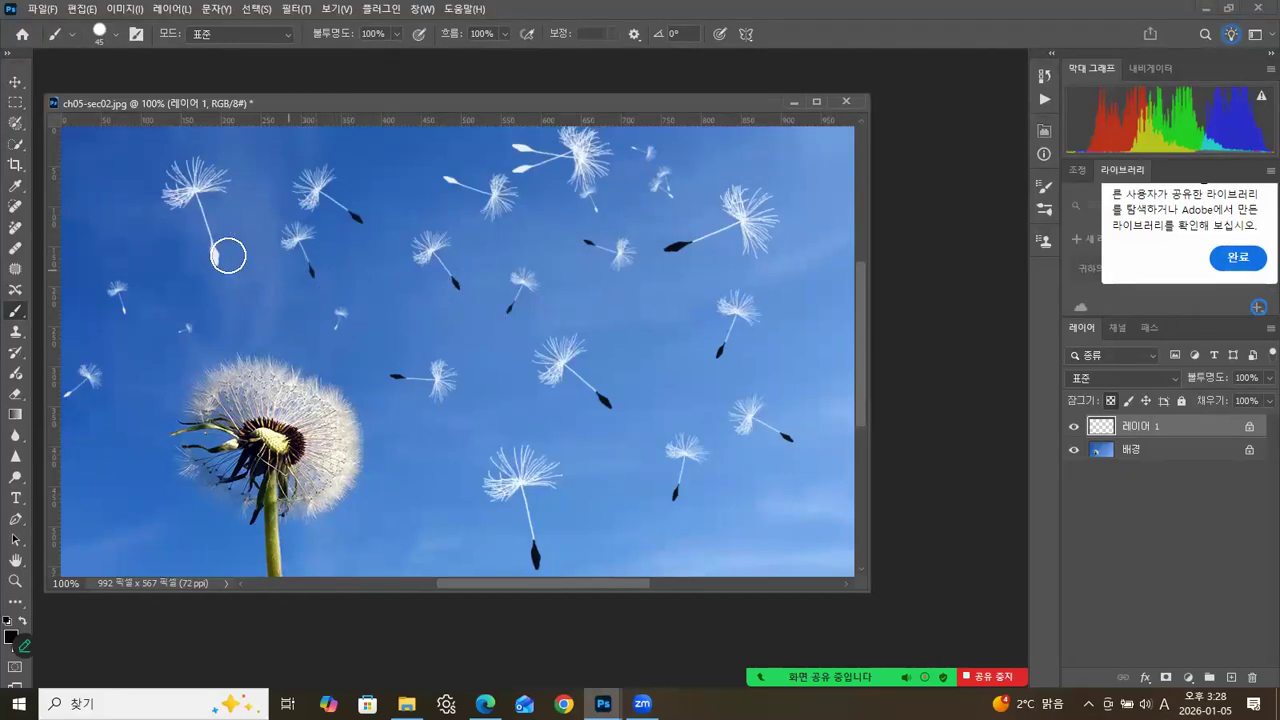
pyautogui.click(124, 321)
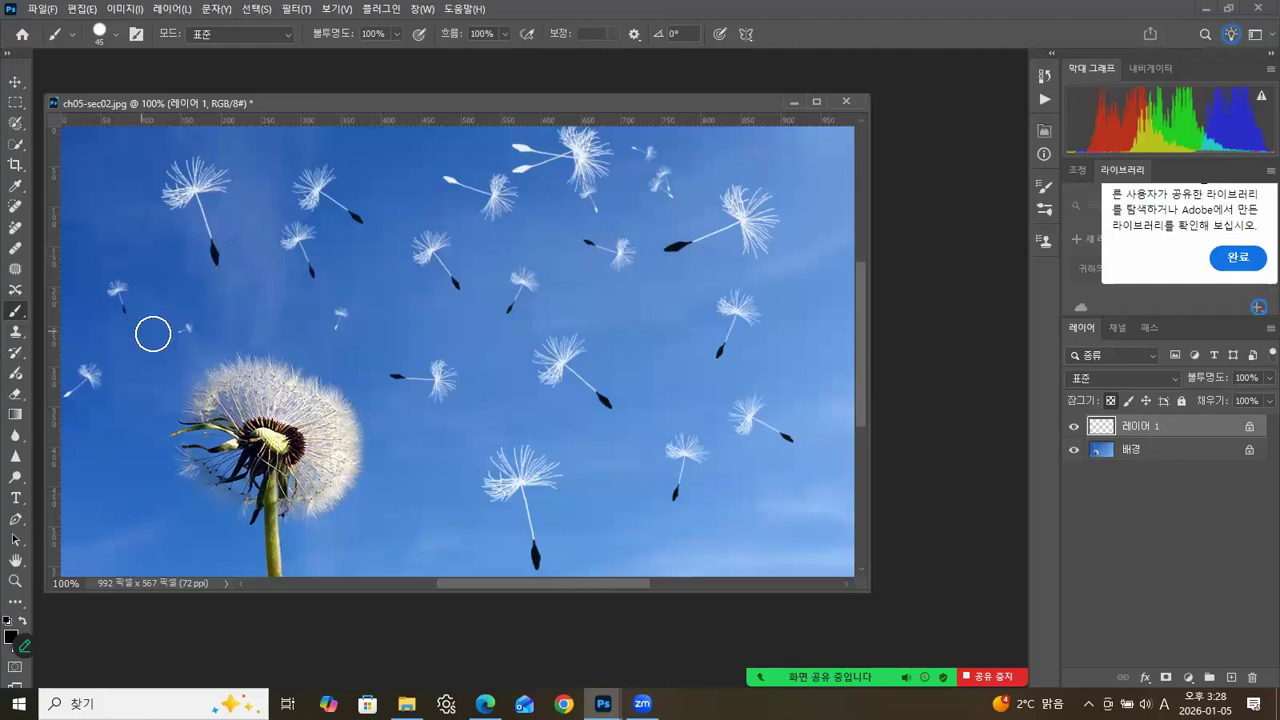
pyautogui.click(186, 327)
pyautogui.click(67, 395)
pyautogui.click(446, 180)
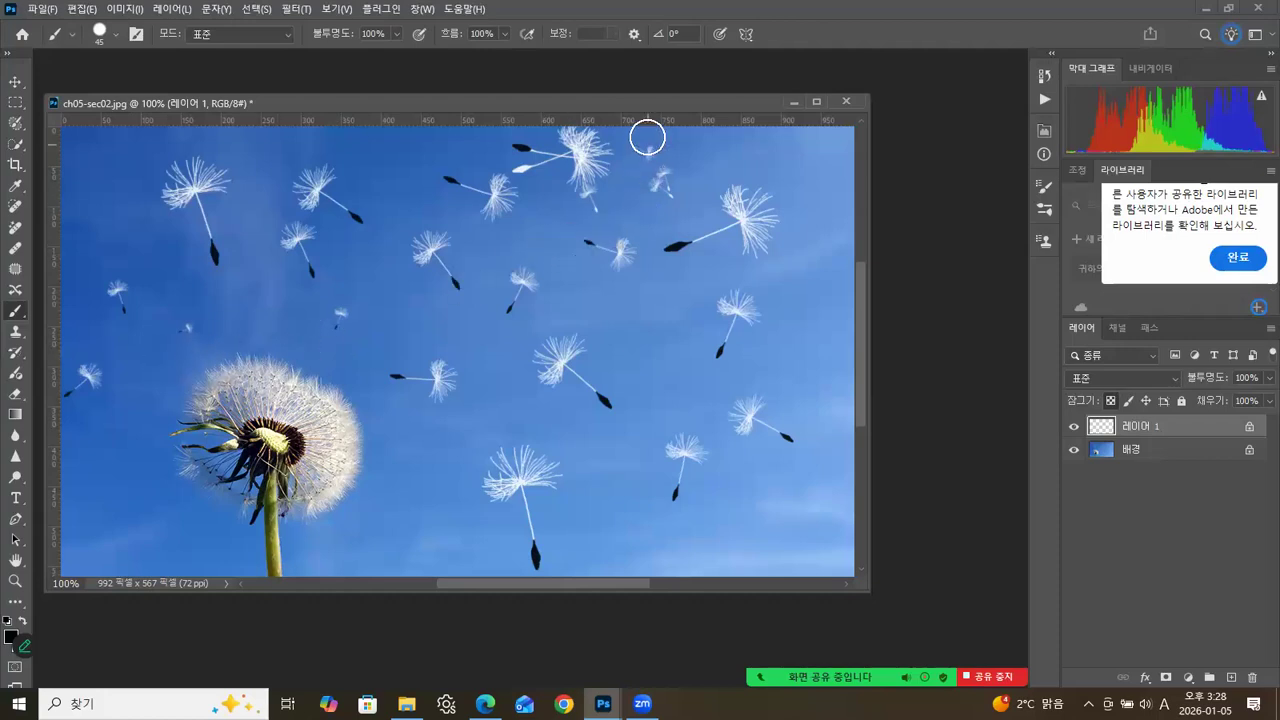
# Blacken the remaining small seed tips along the upper sky with a smaller brush, activate the Move tool and deselect the layer.
pyautogui.press('[')
pyautogui.press('[')
pyautogui.click(520, 169)
pyautogui.click(674, 190)
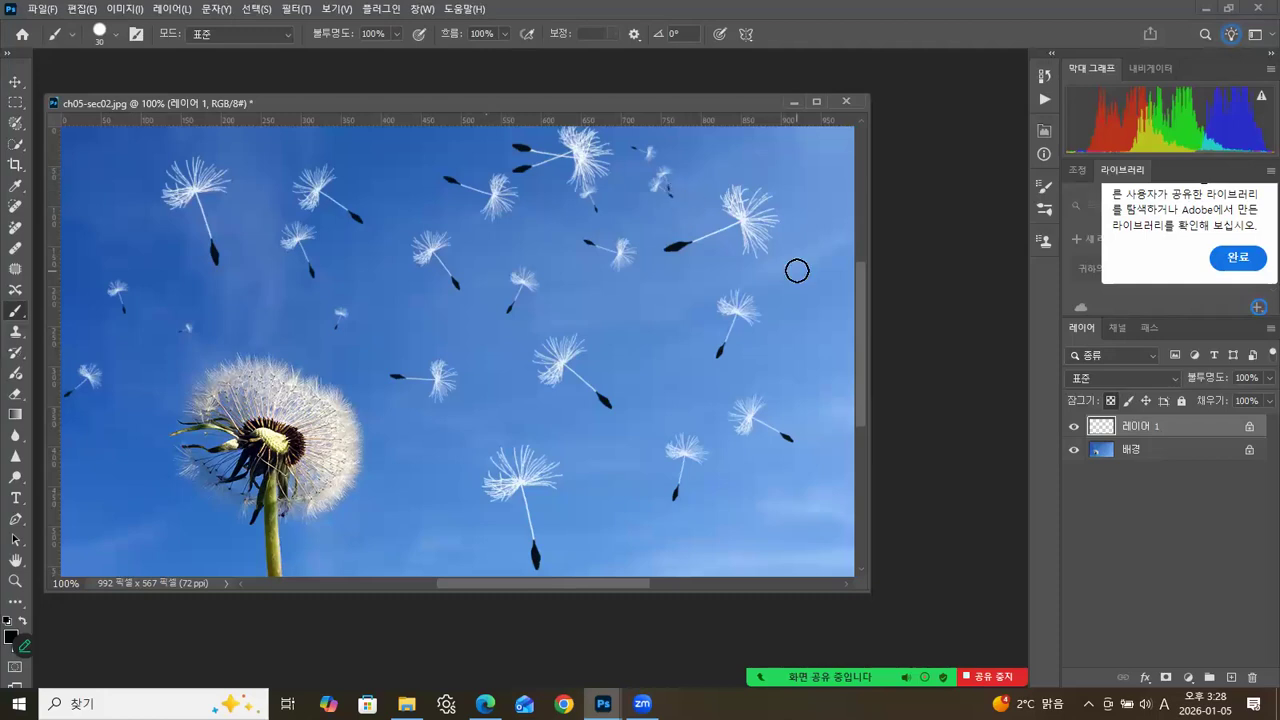
pyautogui.click(15, 83)
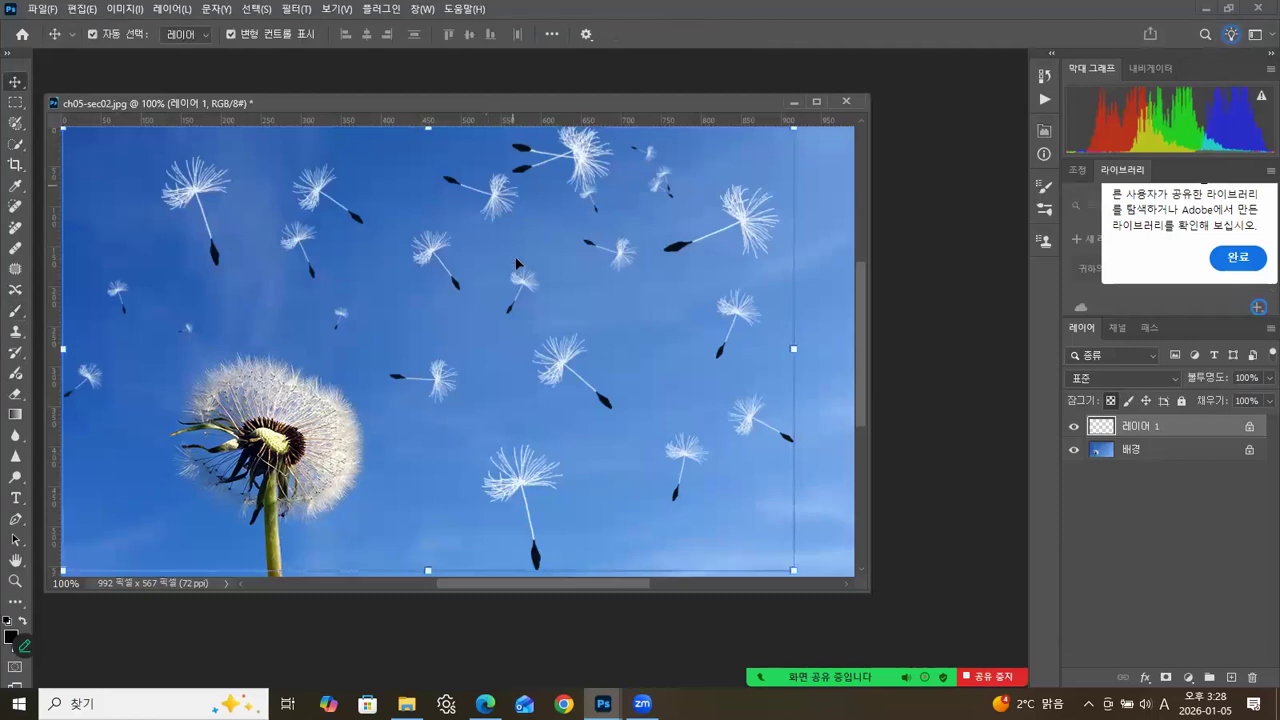
pyautogui.click(826, 172)
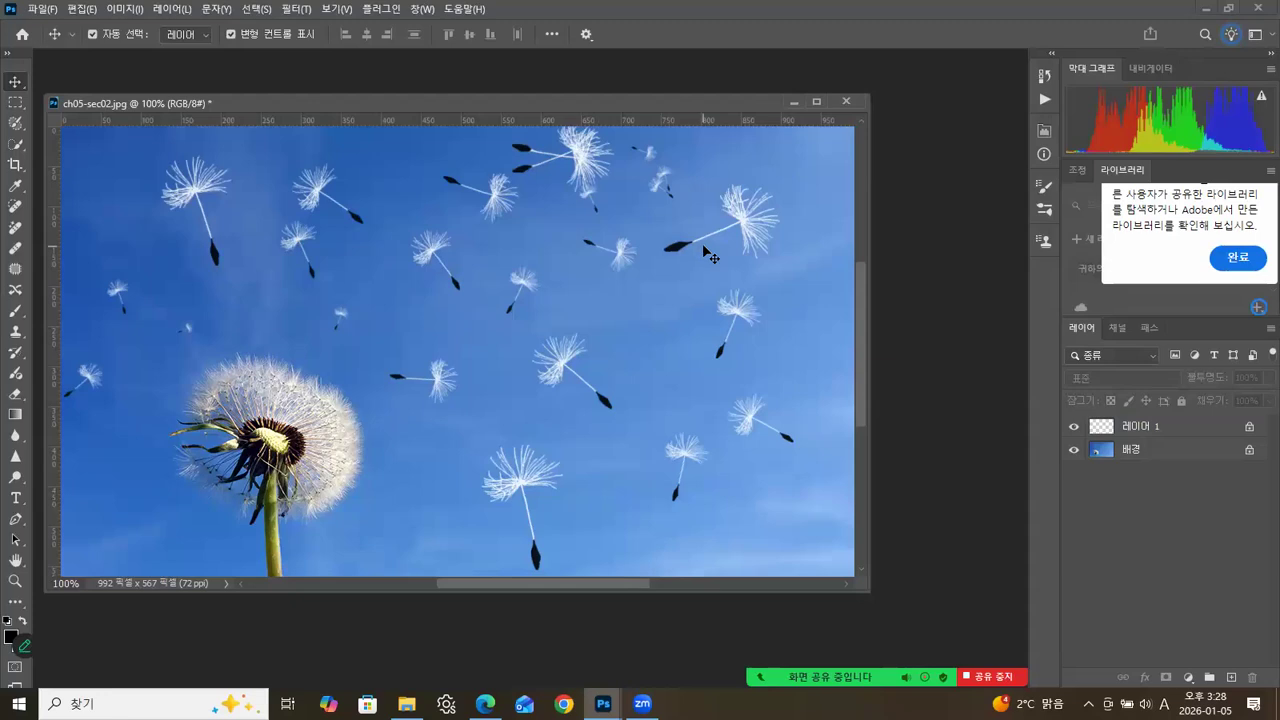
# Start saving a copy of the dandelion image as JPEG in the course folder, taking the existing file 06_1.jpg as the name base.
pyautogui.moveTo(368, 102); pyautogui.dragTo(393, 110)
pyautogui.click(41, 9)
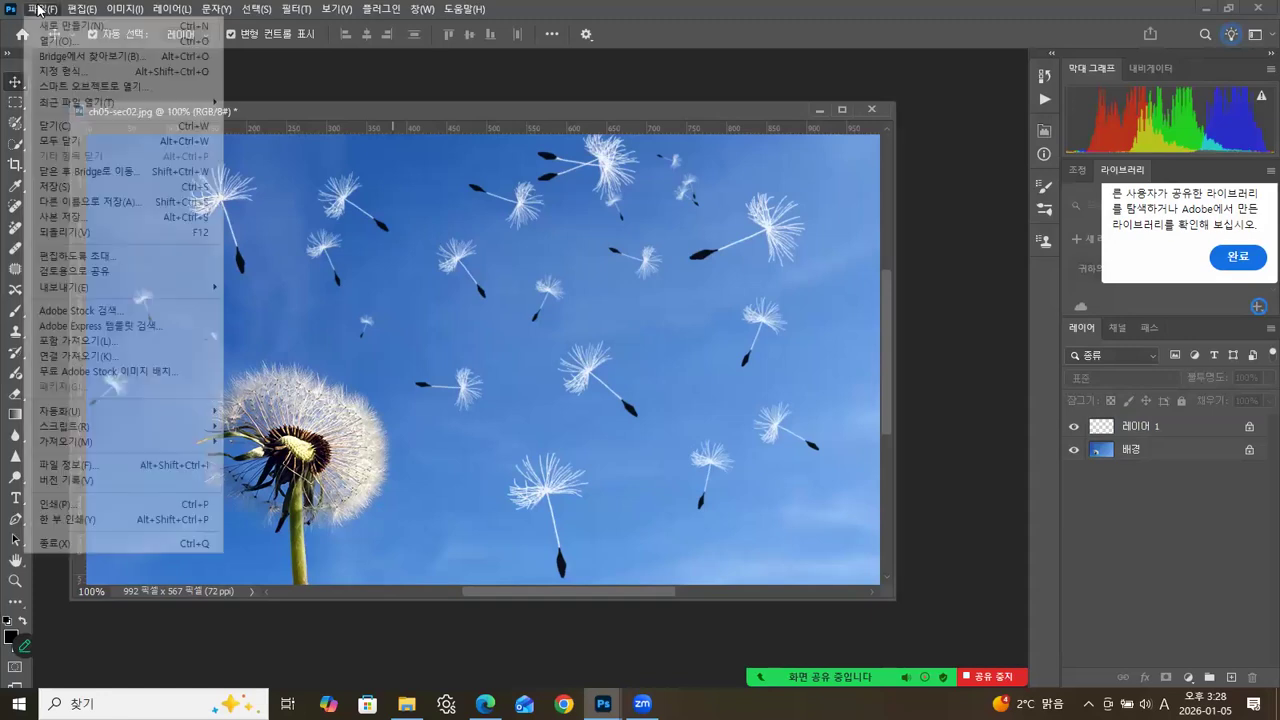
pyautogui.click(70, 217)
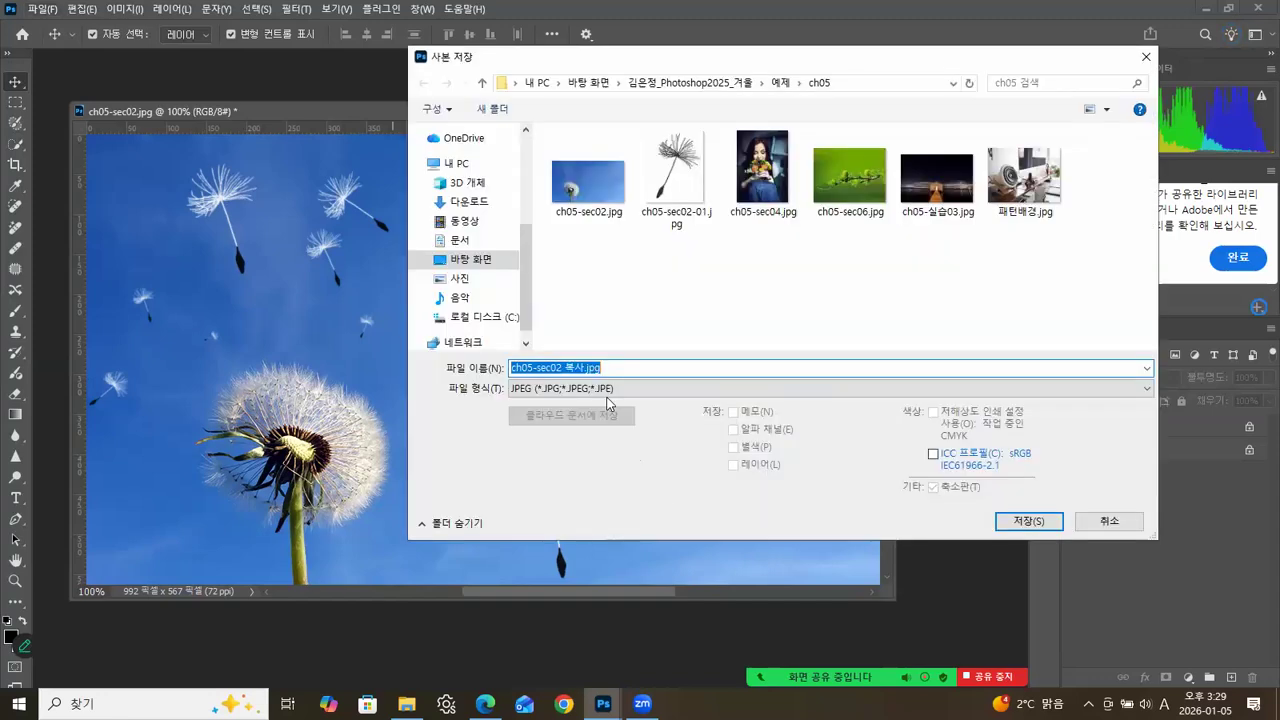
pyautogui.click(606, 391)
pyautogui.click(606, 391)
pyautogui.click(660, 83)
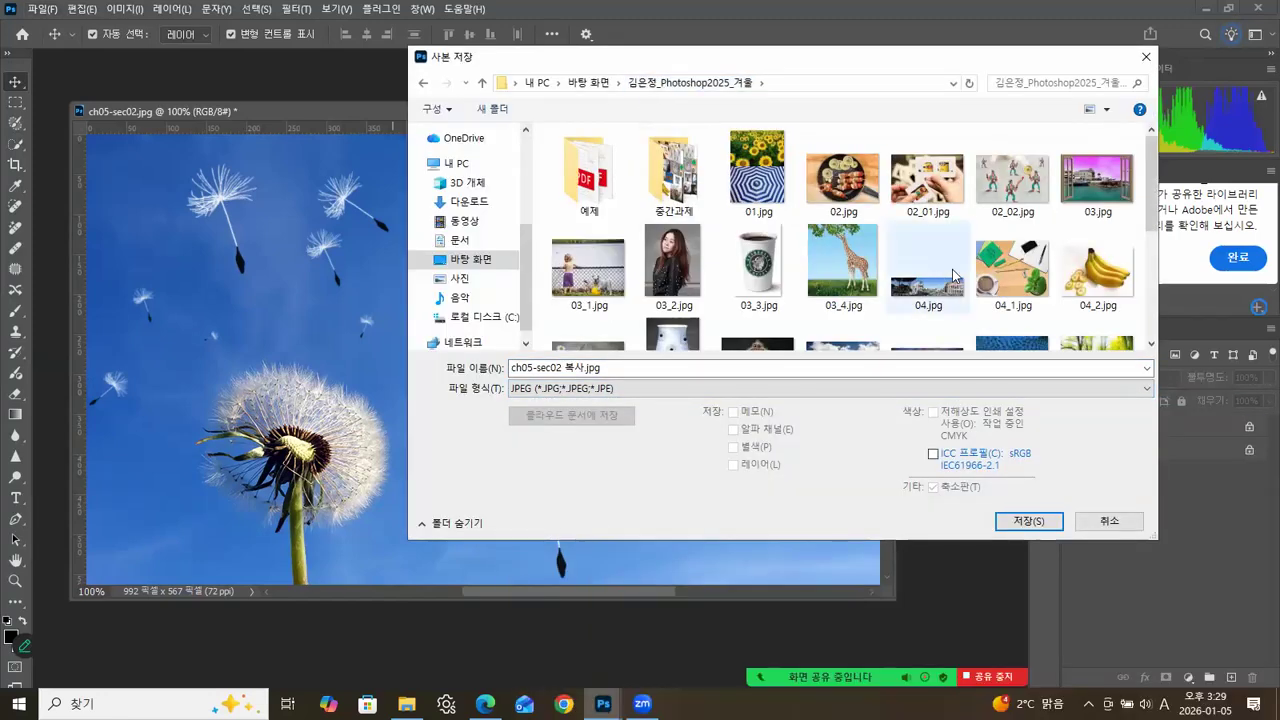
pyautogui.moveTo(1153, 222); pyautogui.dragTo(1151, 338)
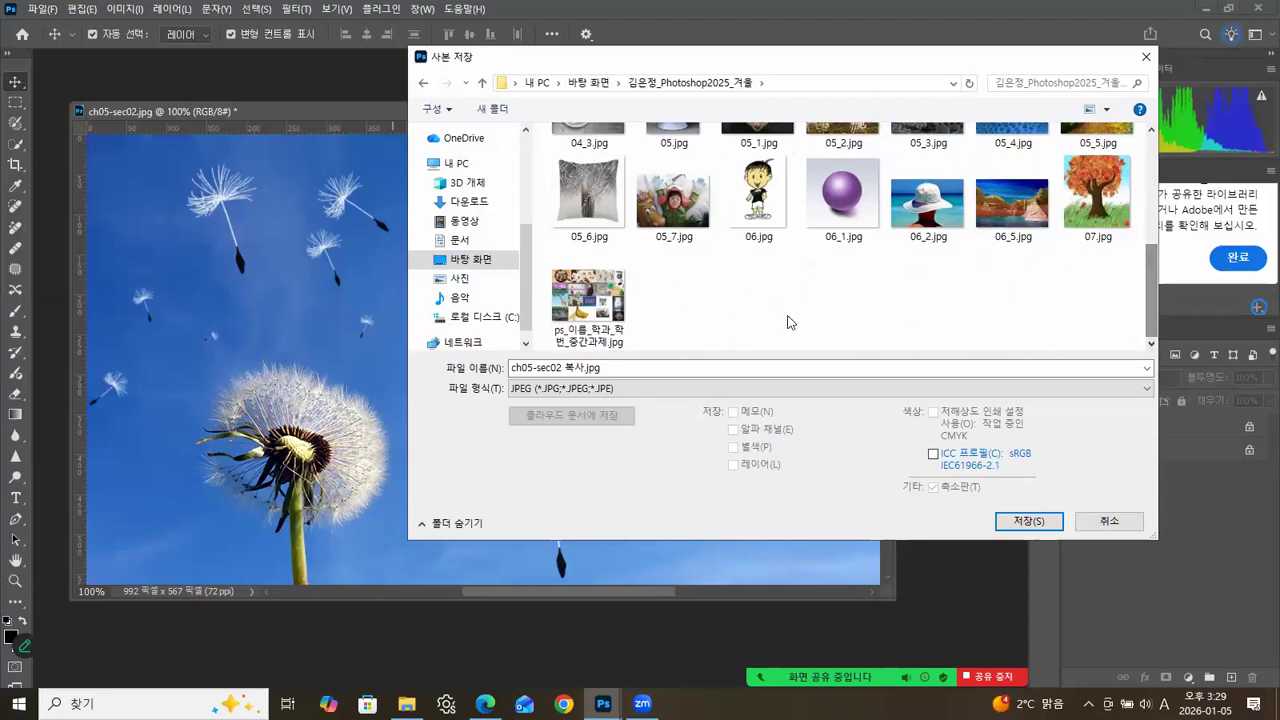
pyautogui.click(840, 245)
# Name the copy 07_1.jpg and save it with JPEG quality 12.
pyautogui.doubleClick(527, 368)
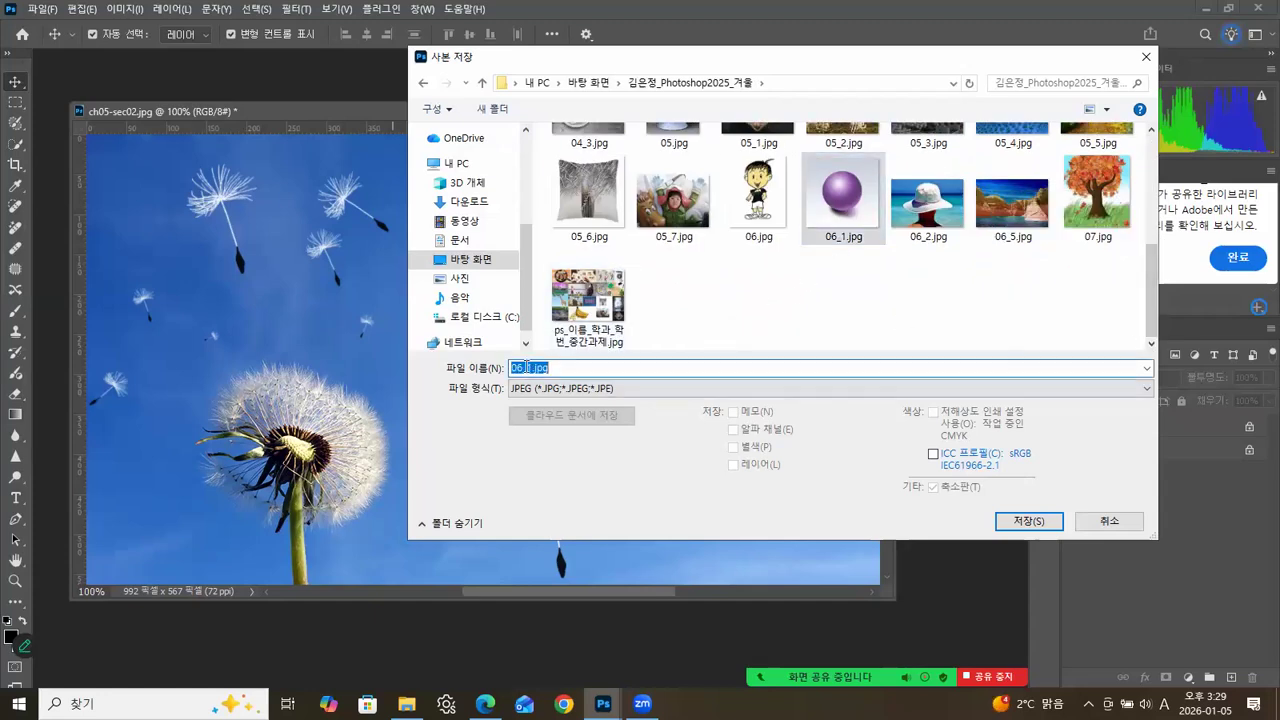
pyautogui.click(522, 367)
pyautogui.press('BackSpace')
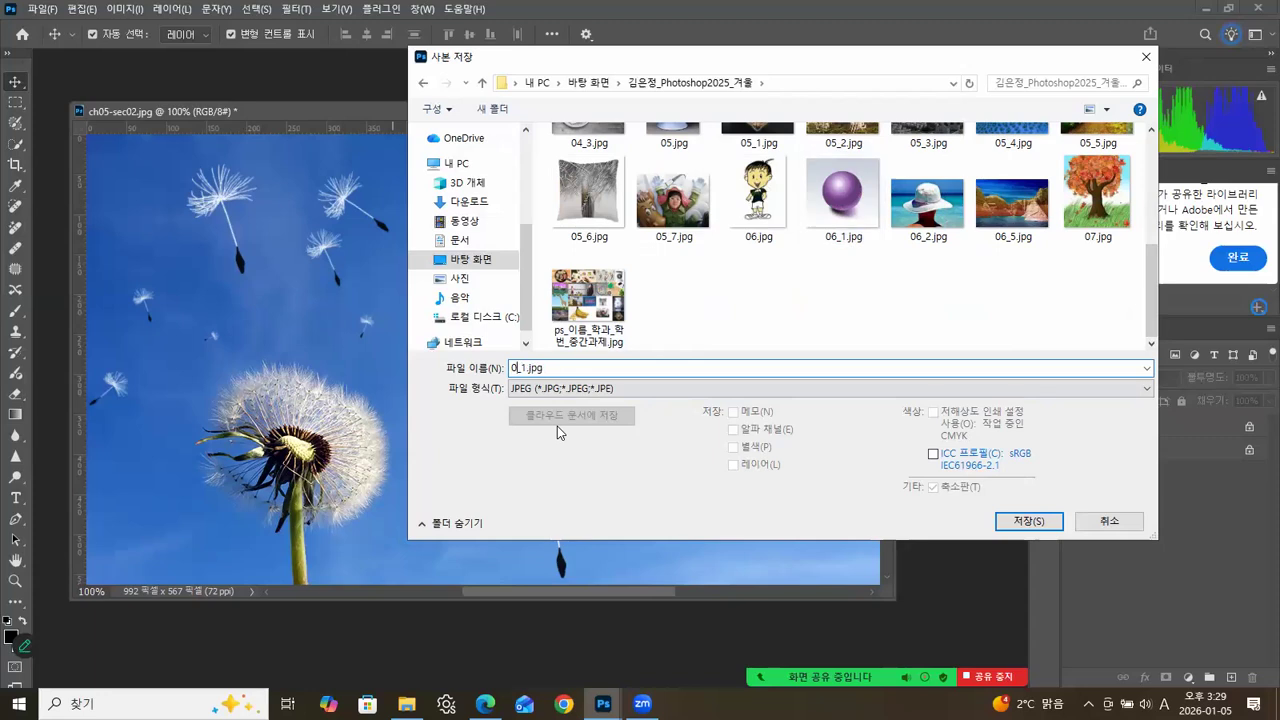
pyautogui.write('7')
pyautogui.click(1016, 514)
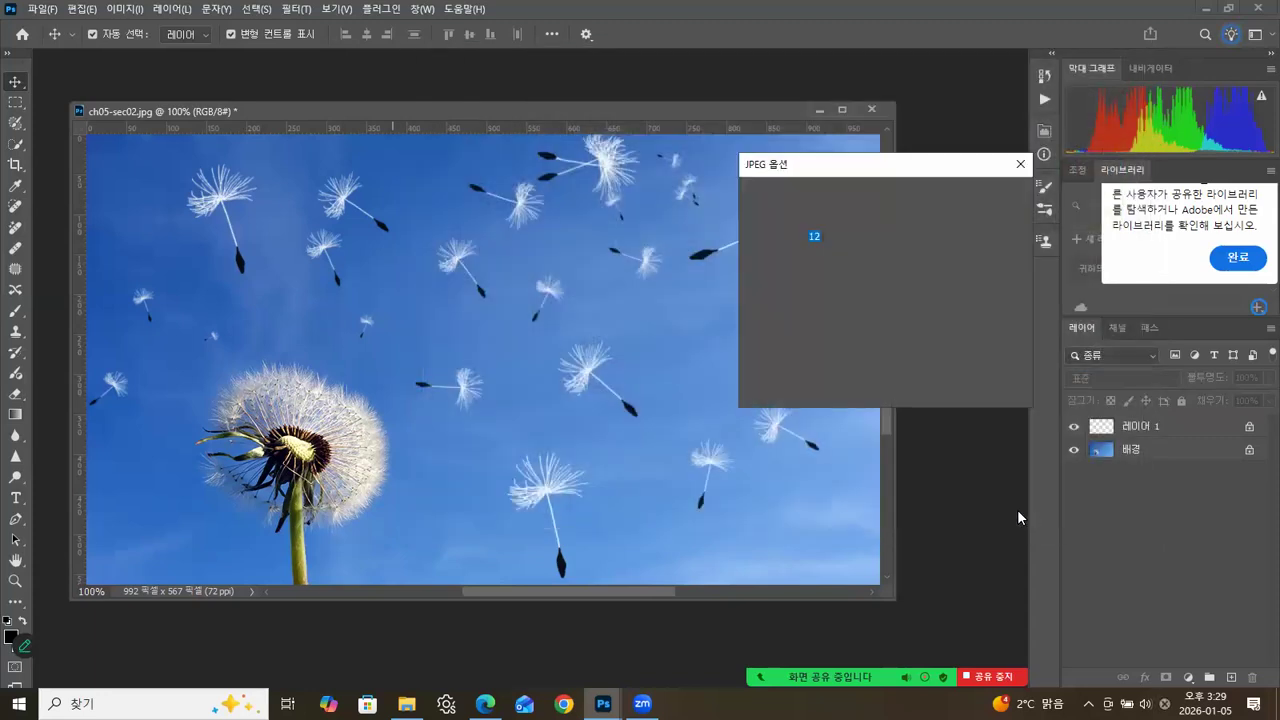
pyautogui.click(980, 196)
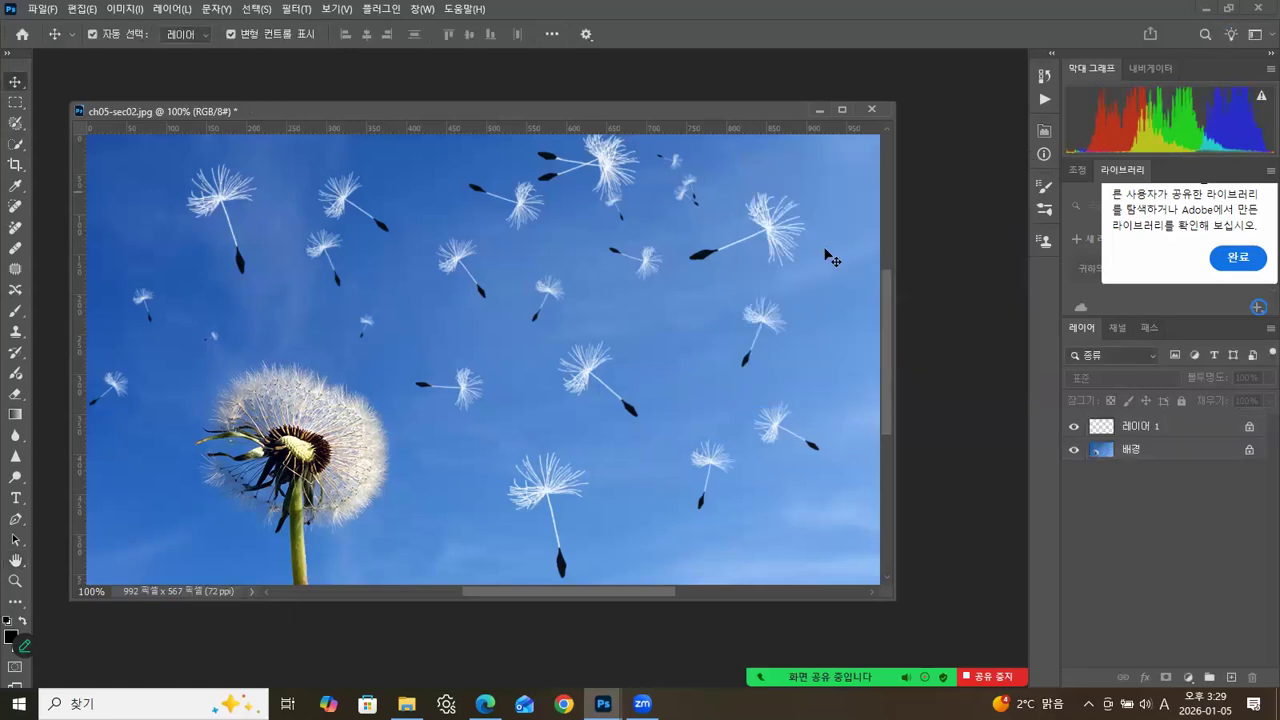
# Close ch05-sec02.jpg without saving its changes and open ch05-sec04.jpg from the ch05 example folder.
pyautogui.click(872, 109)
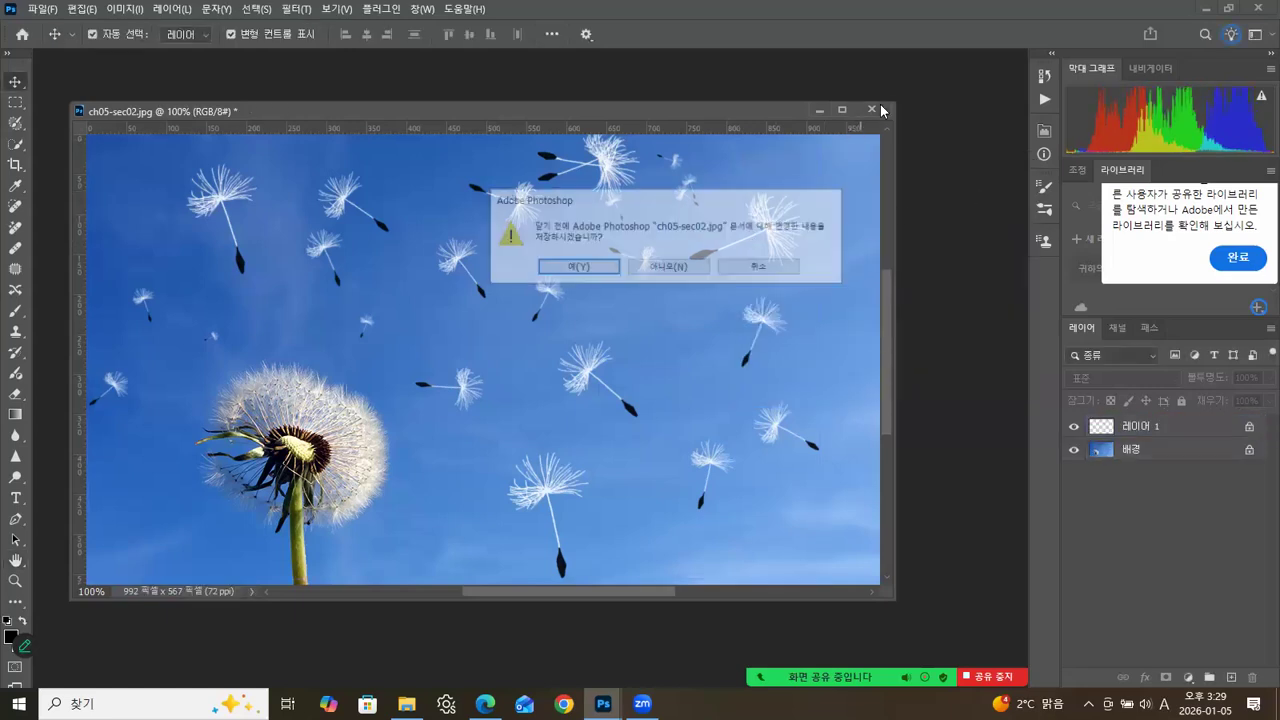
pyautogui.click(668, 267)
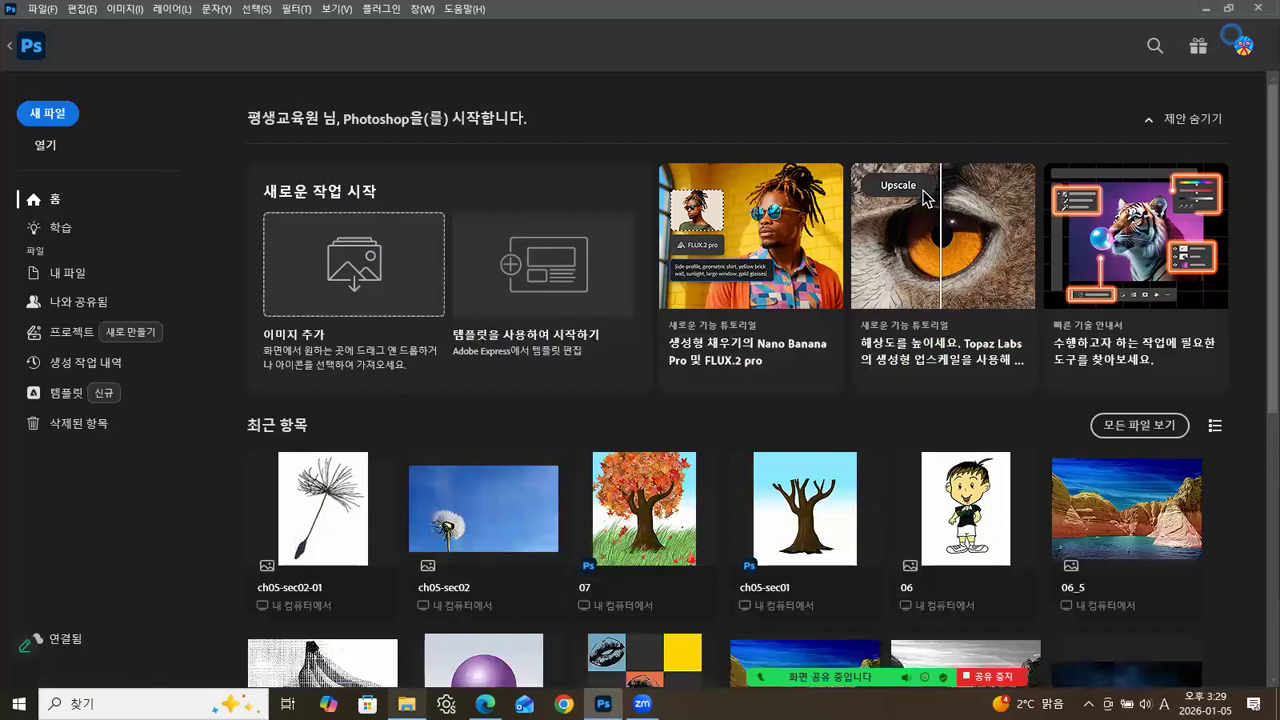
pyautogui.click(406, 703)
pyautogui.click(1076, 208)
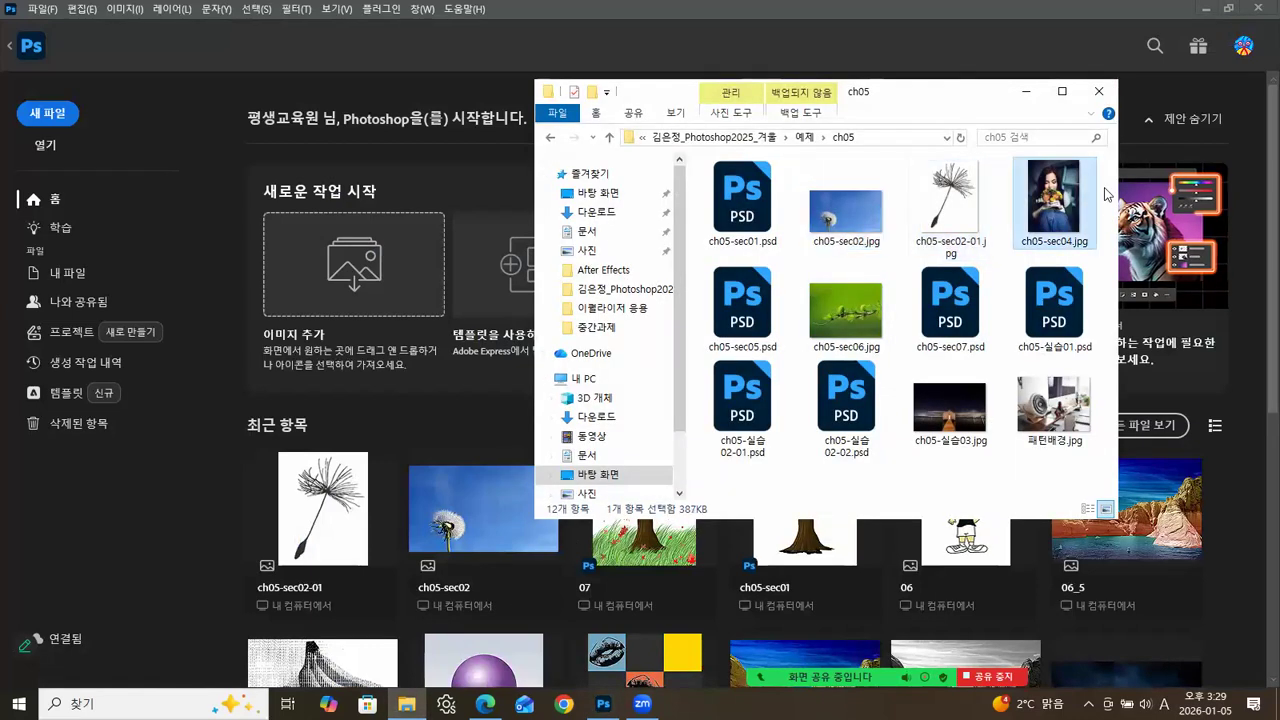
pyautogui.moveTo(1054, 205); pyautogui.dragTo(129, 571)
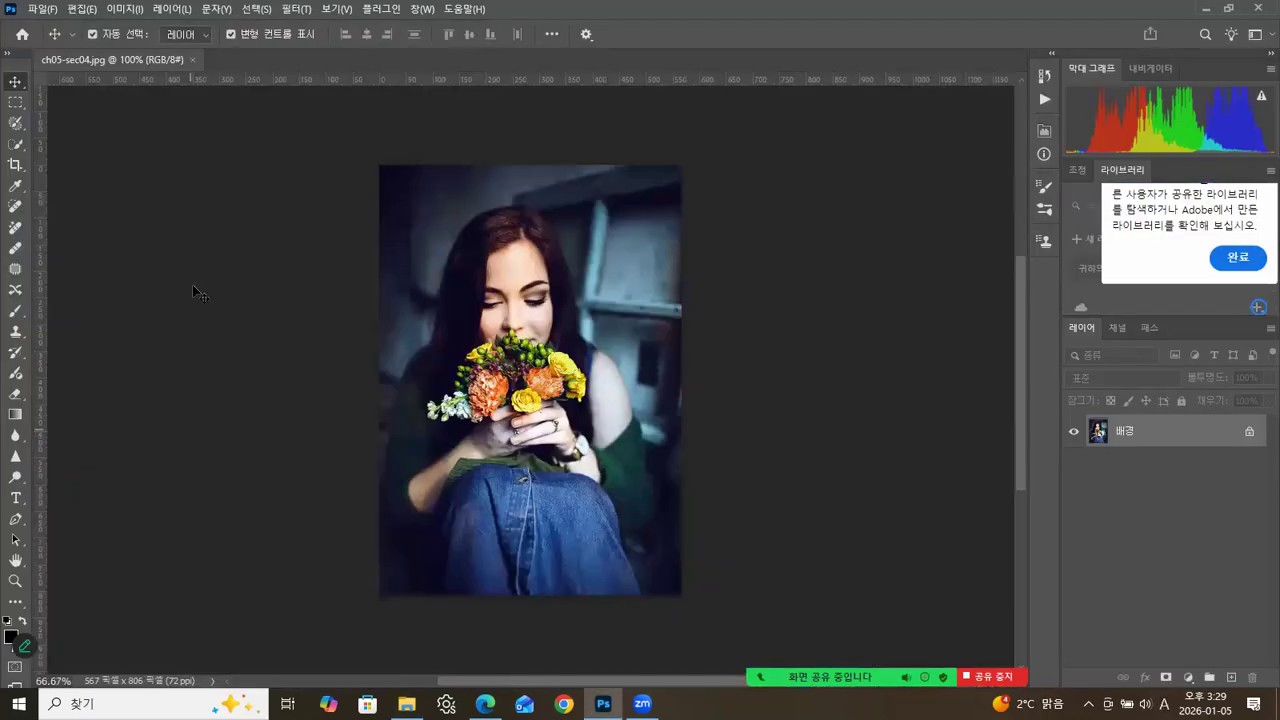
# Float ch05-sec04.jpg in its own window, enlarge the window and add a new empty layer above the background.
pyautogui.moveTo(182, 53); pyautogui.dragTo(407, 94)
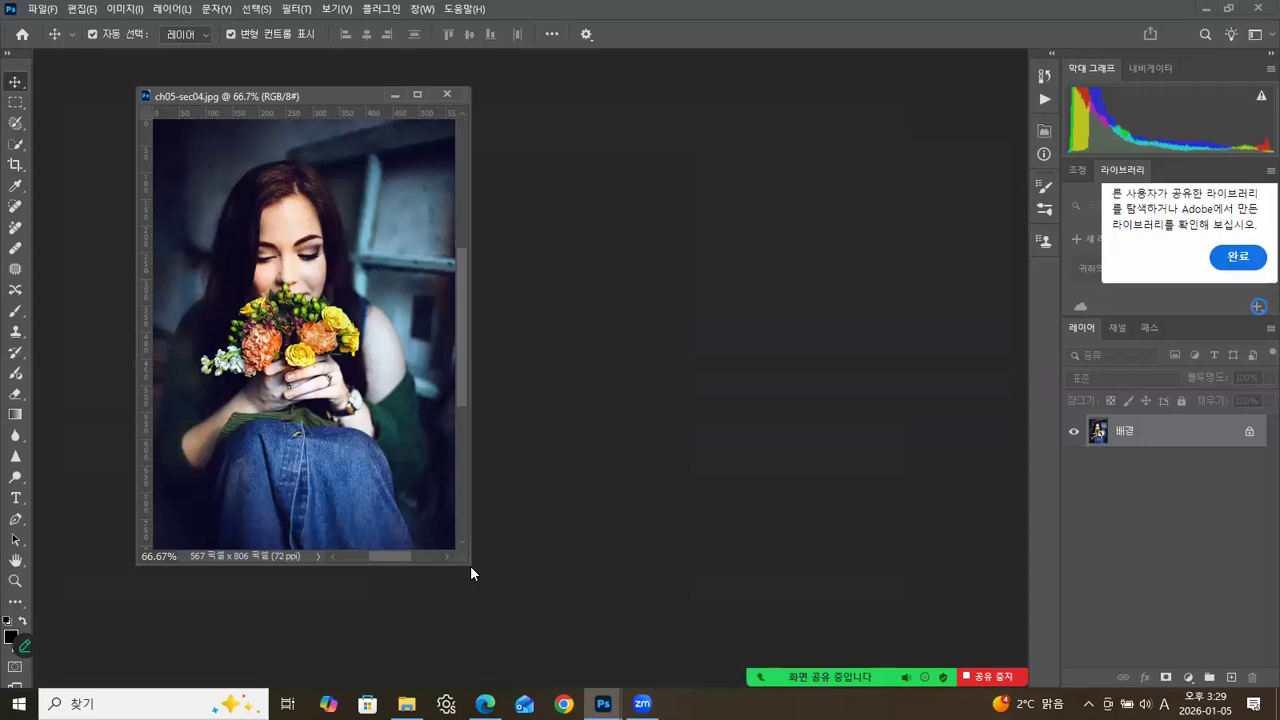
pyautogui.moveTo(468, 565); pyautogui.dragTo(720, 648)
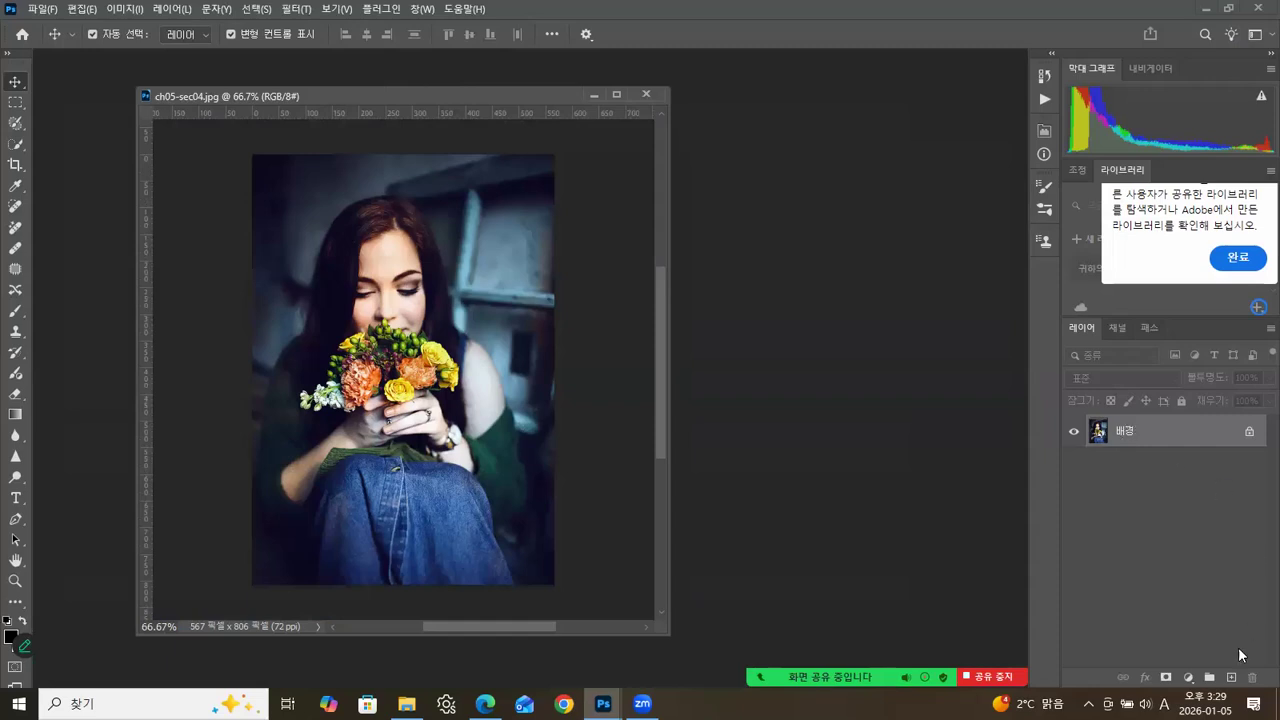
pyautogui.click(1232, 678)
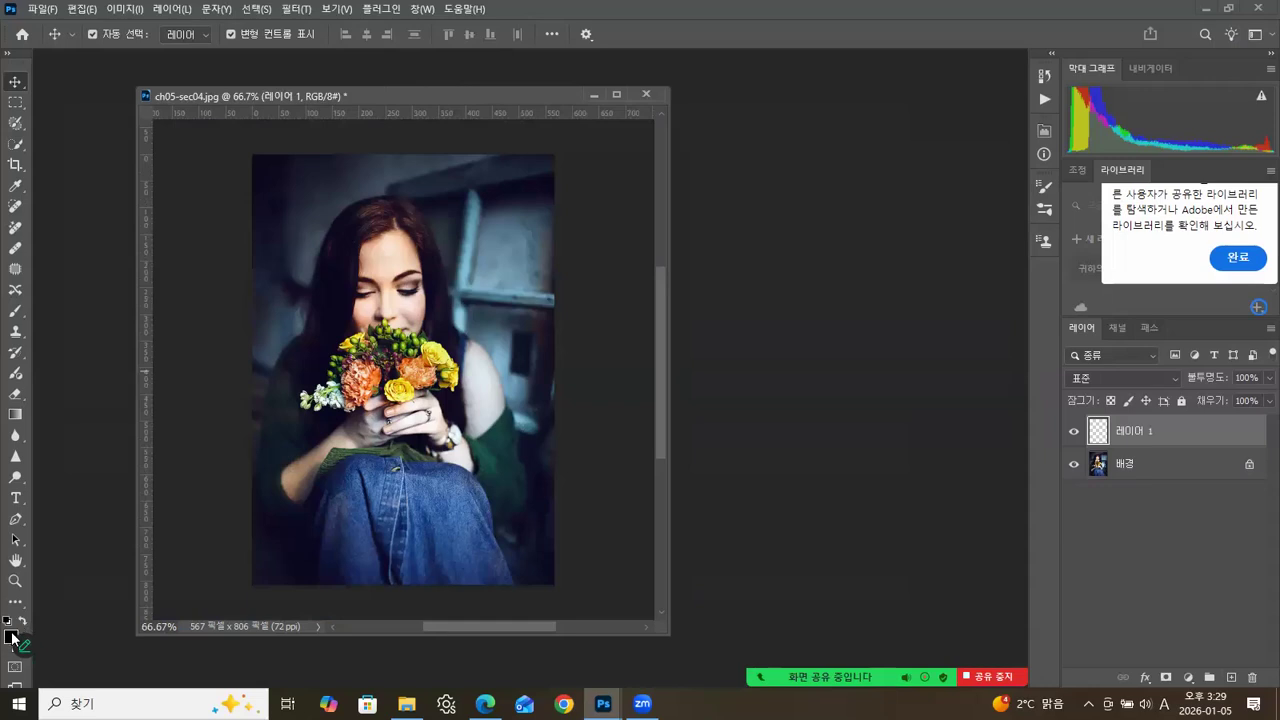
# Activate the Brush tool with white as the foreground colour and look through the 특수 효과 브러시 preset group.
pyautogui.click(14, 313)
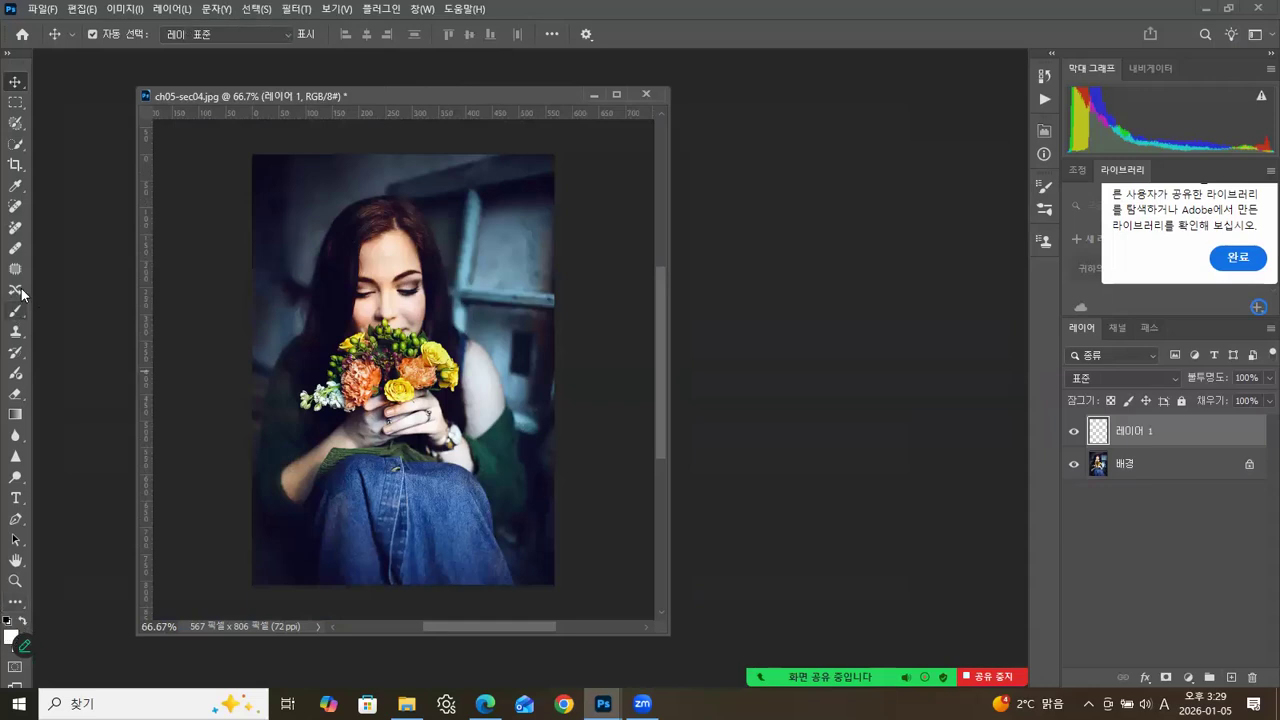
pyautogui.click(115, 36)
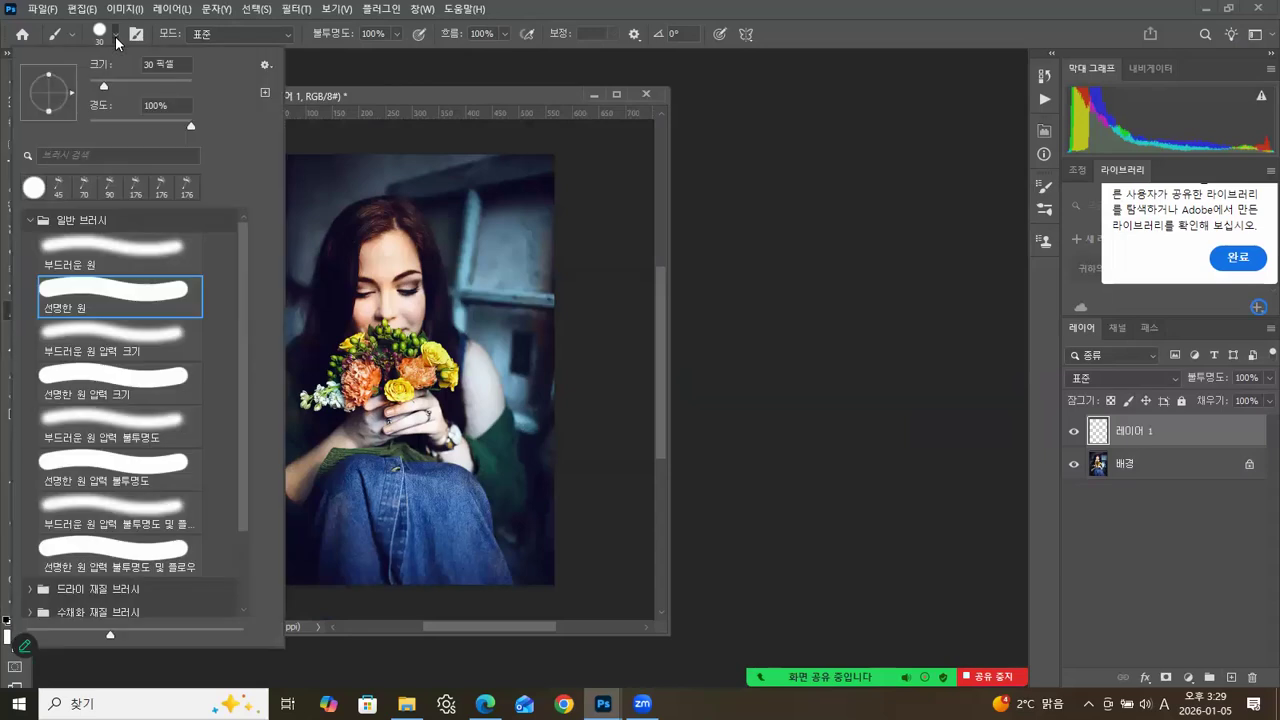
pyautogui.click(30, 220)
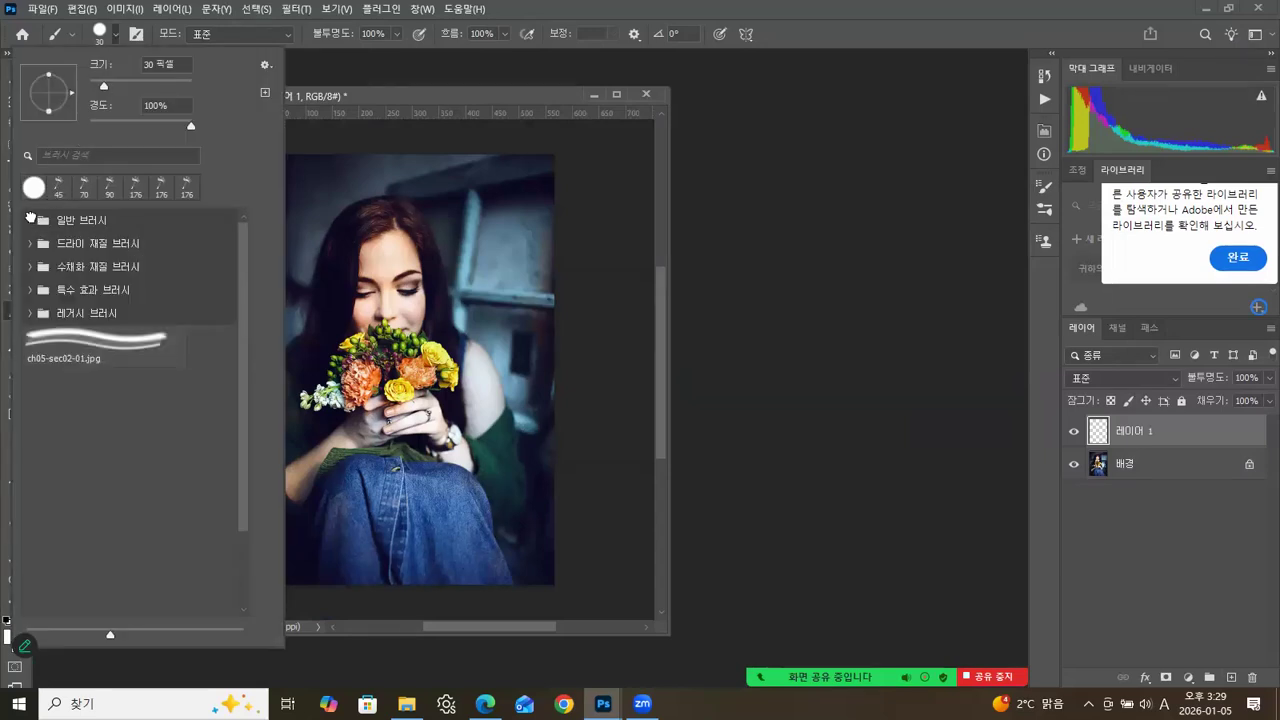
pyautogui.click(31, 290)
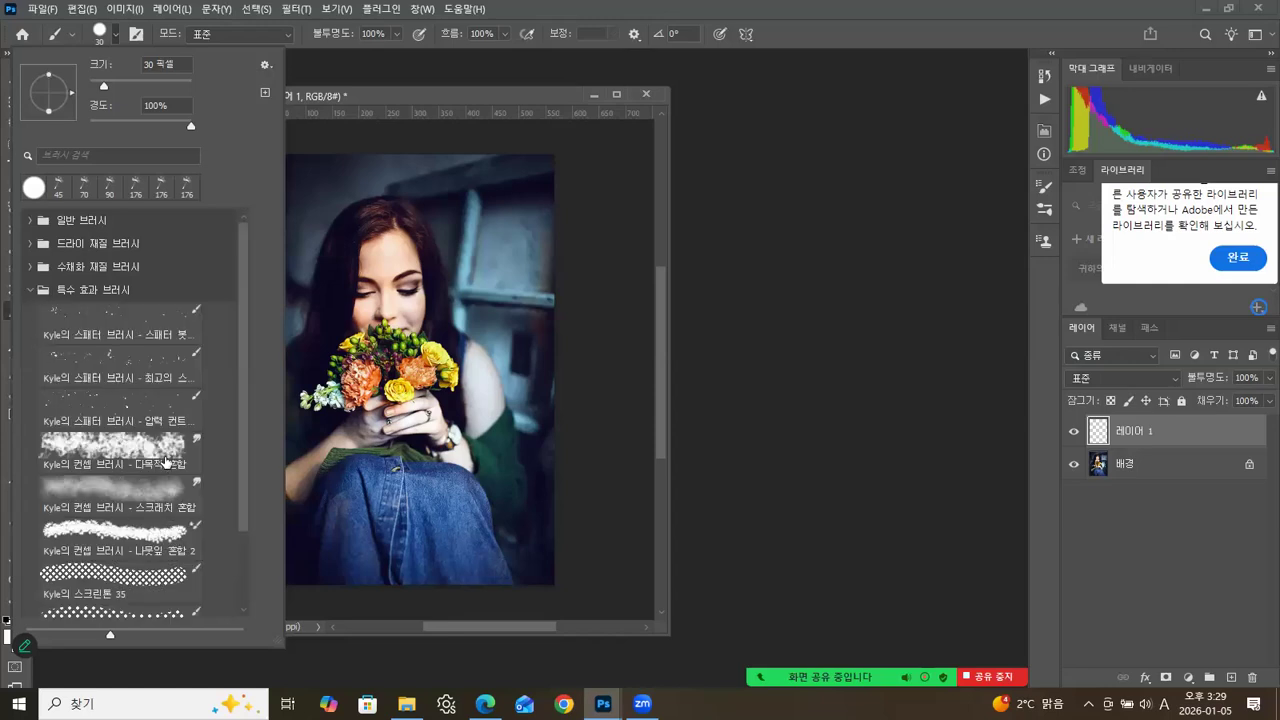
pyautogui.moveTo(245, 515); pyautogui.dragTo(246, 516)
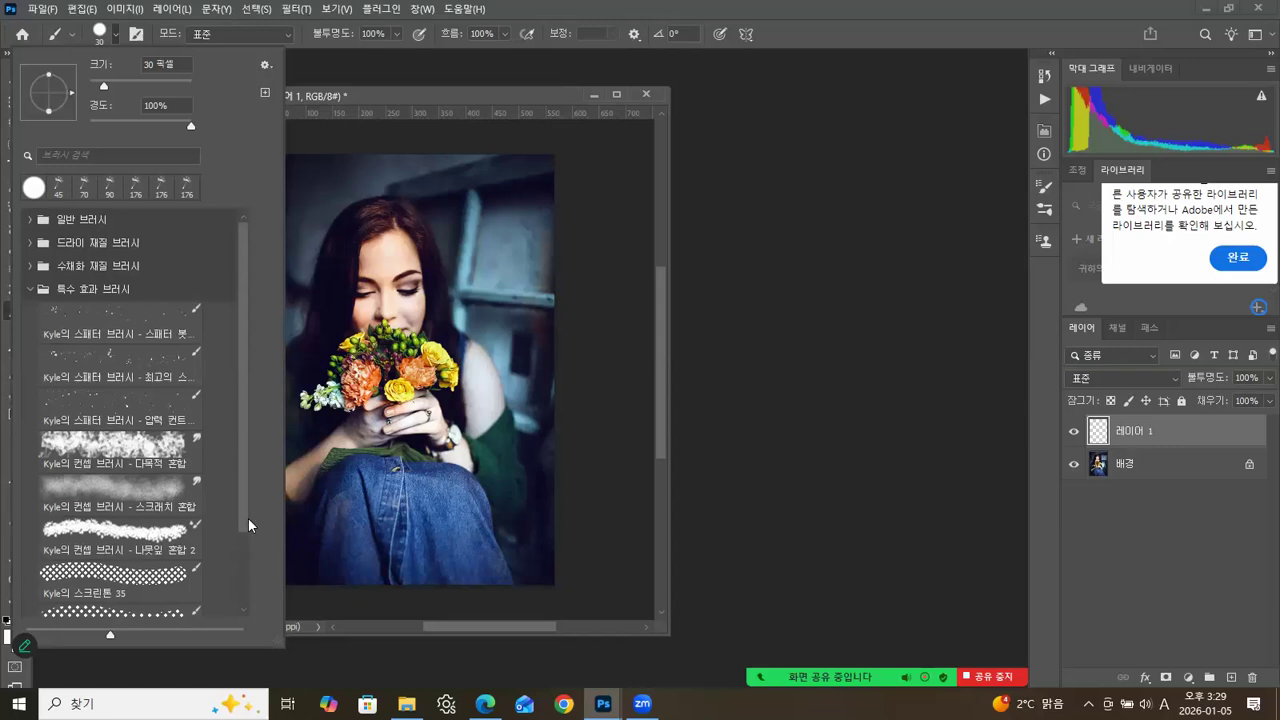
pyautogui.click(30, 290)
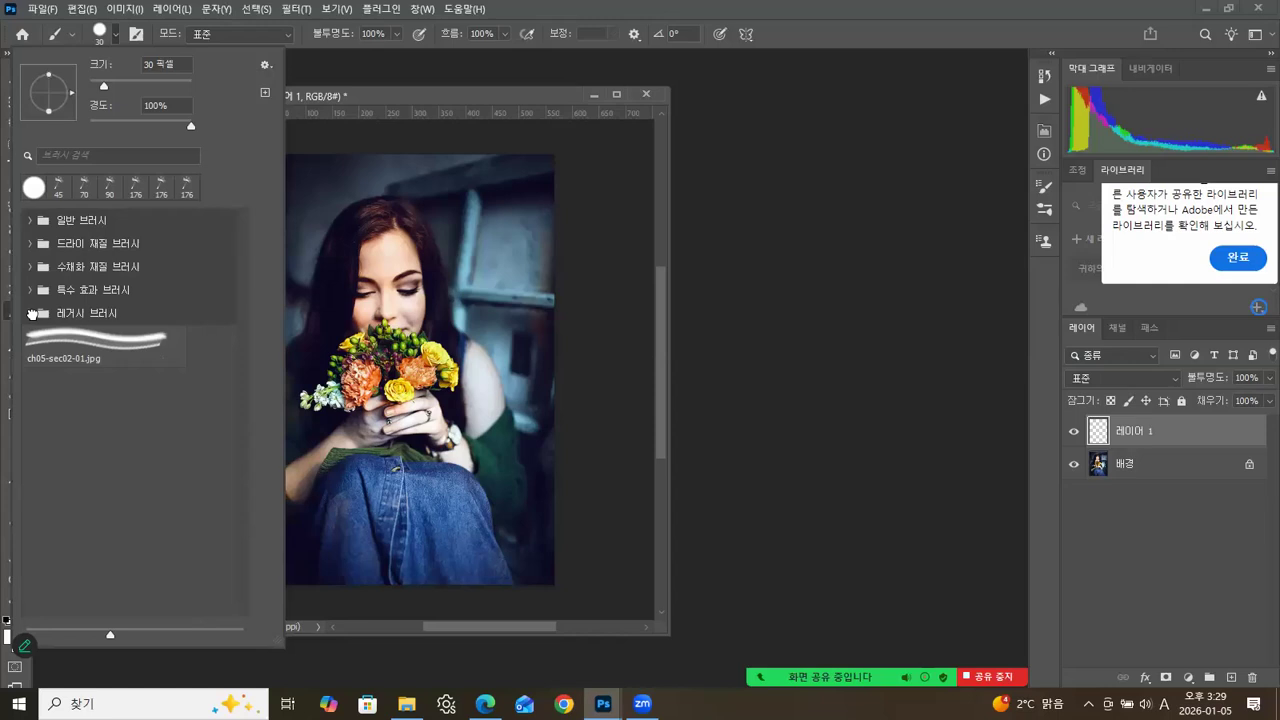
# Choose the 수채화 흘리기 preset from the 특수 효과 브러시 group inside 레거시 브러시.
pyautogui.click(31, 313)
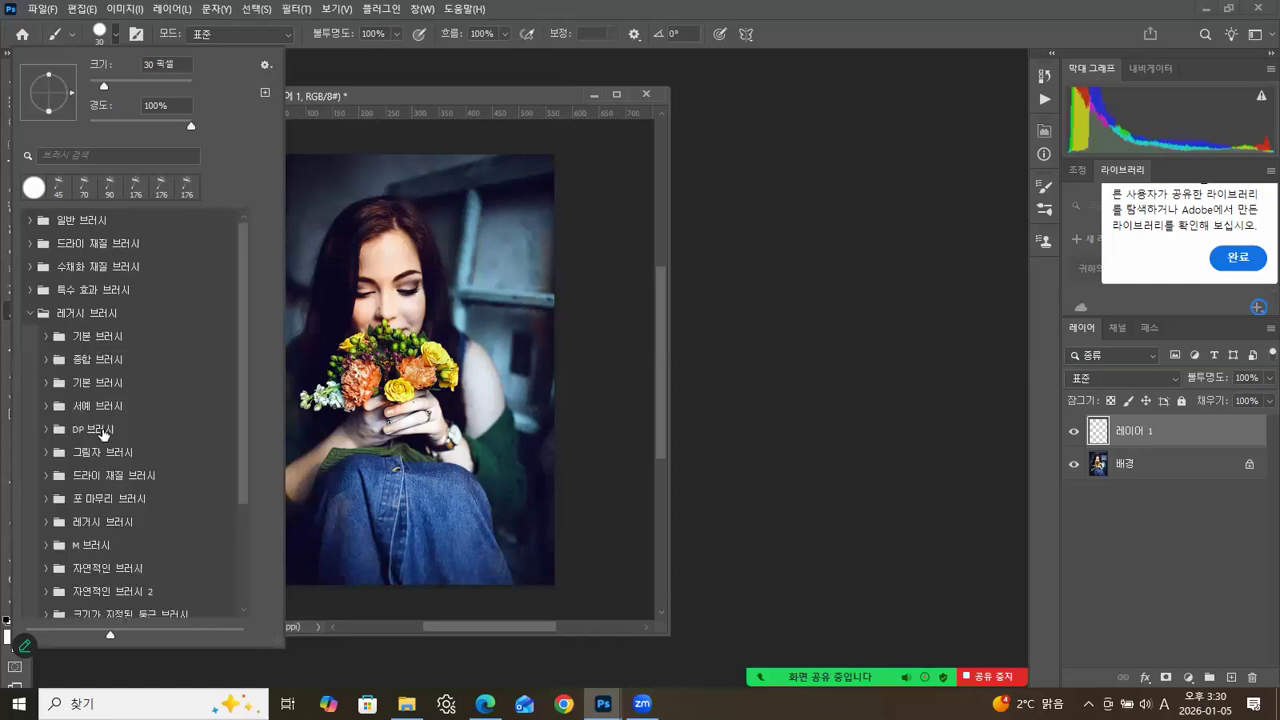
pyautogui.moveTo(242, 488); pyautogui.dragTo(240, 603)
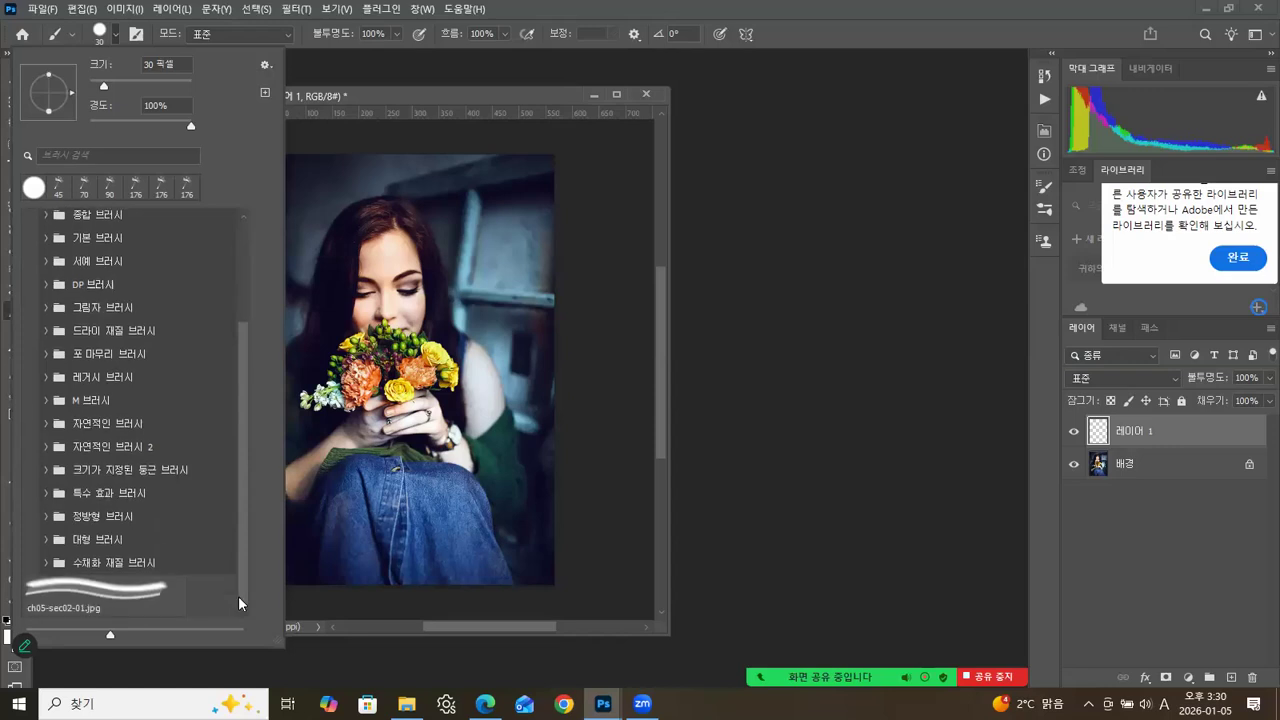
pyautogui.click(48, 493)
pyautogui.moveTo(246, 394); pyautogui.dragTo(236, 464)
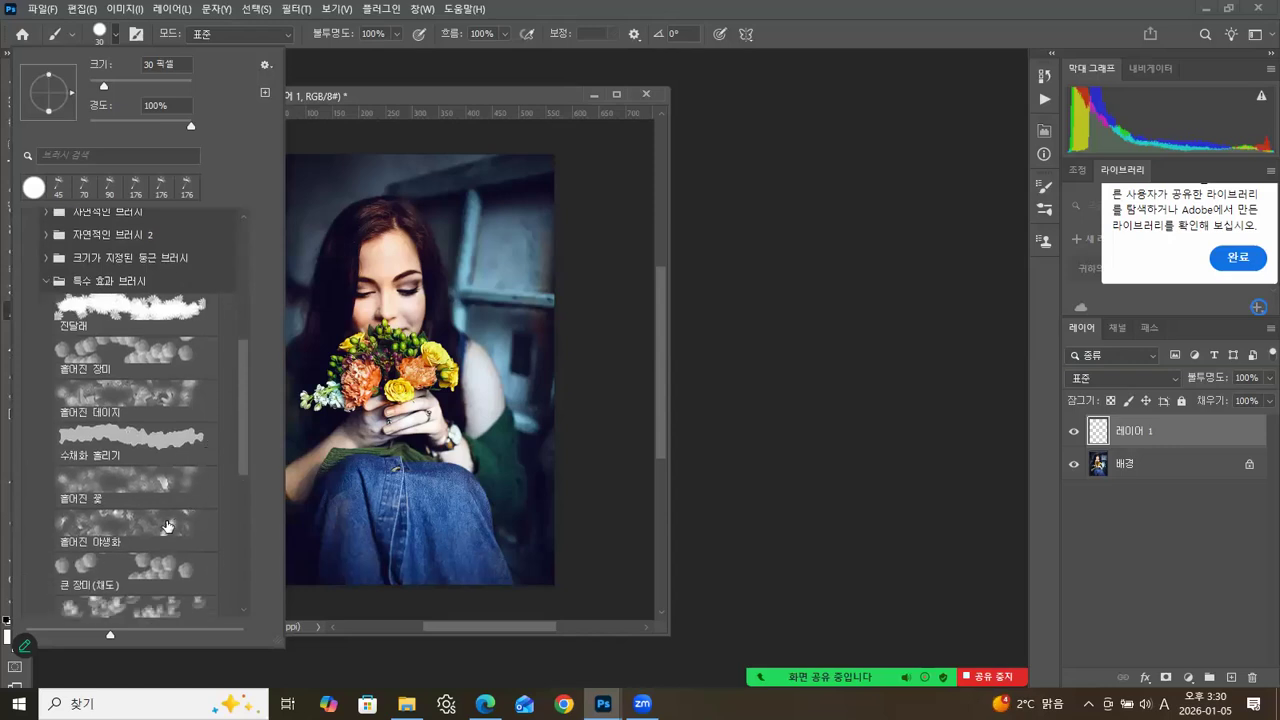
pyautogui.click(163, 440)
pyautogui.click(441, 97)
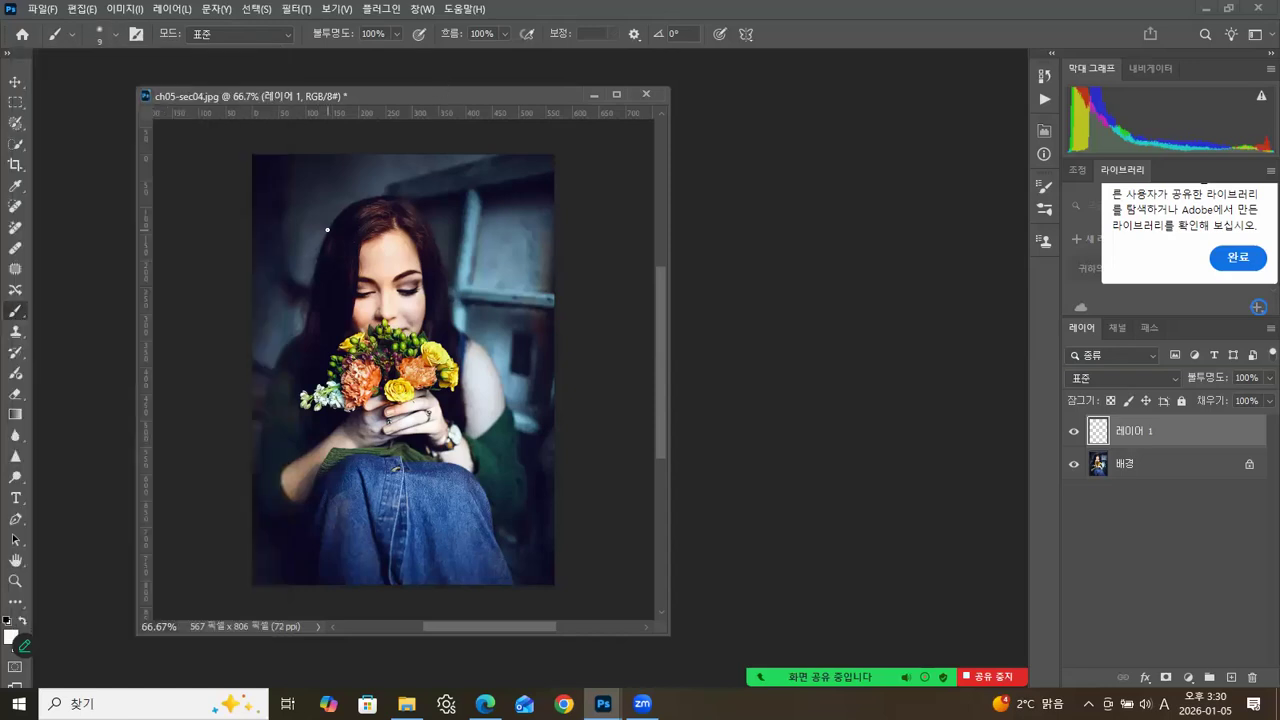
# Enlarge the brush to 80 px and paint translucent white watercolour strokes diagonally across the woman's photo on the new layer.
pyautogui.press(']')
pyautogui.press(']')
pyautogui.press(']')
pyautogui.press(']')
pyautogui.press(']')
pyautogui.press(']')
pyautogui.press(']')
pyautogui.press(']')
pyautogui.press(']')
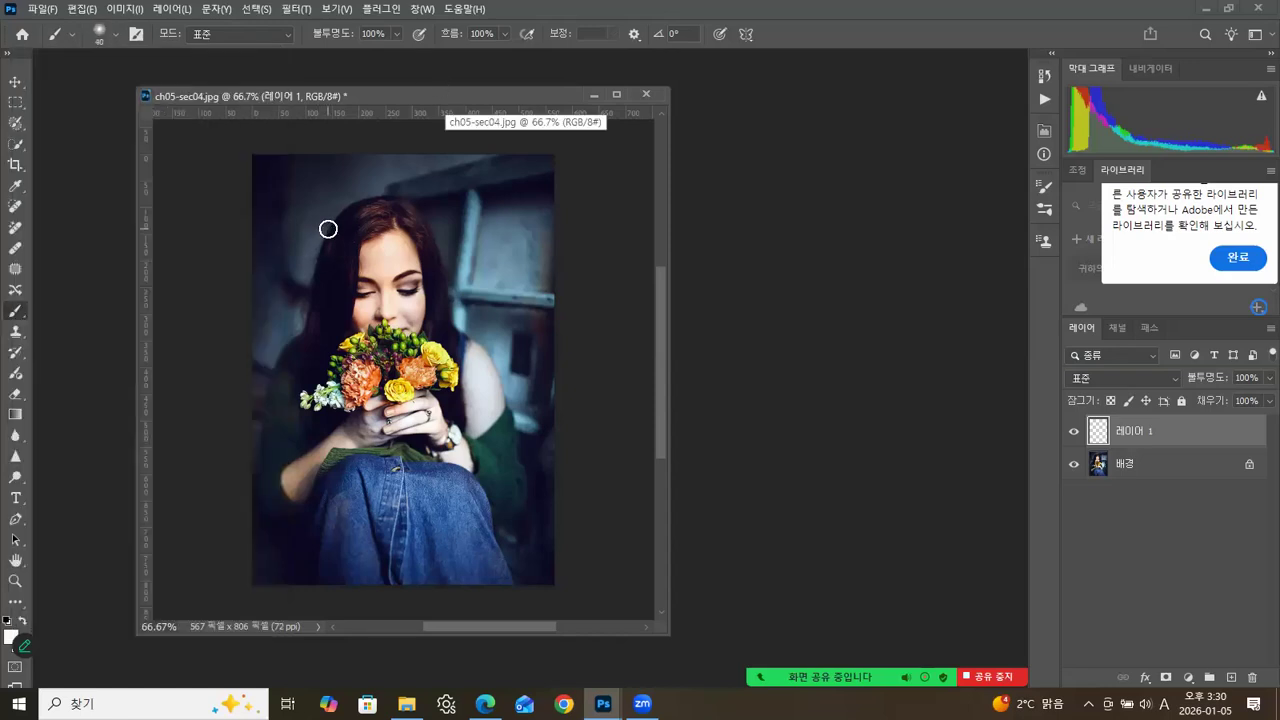
pyautogui.press(']')
pyautogui.moveTo(325, 175)
pyautogui.mouseDown()
pyautogui.moveTo(514, 257)
pyautogui.moveTo(563, 337)
pyautogui.moveTo(527, 387)
pyautogui.moveTo(320, 423)
pyautogui.moveTo(429, 517)
pyautogui.moveTo(554, 526)
pyautogui.moveTo(609, 587)
pyautogui.mouseUp()
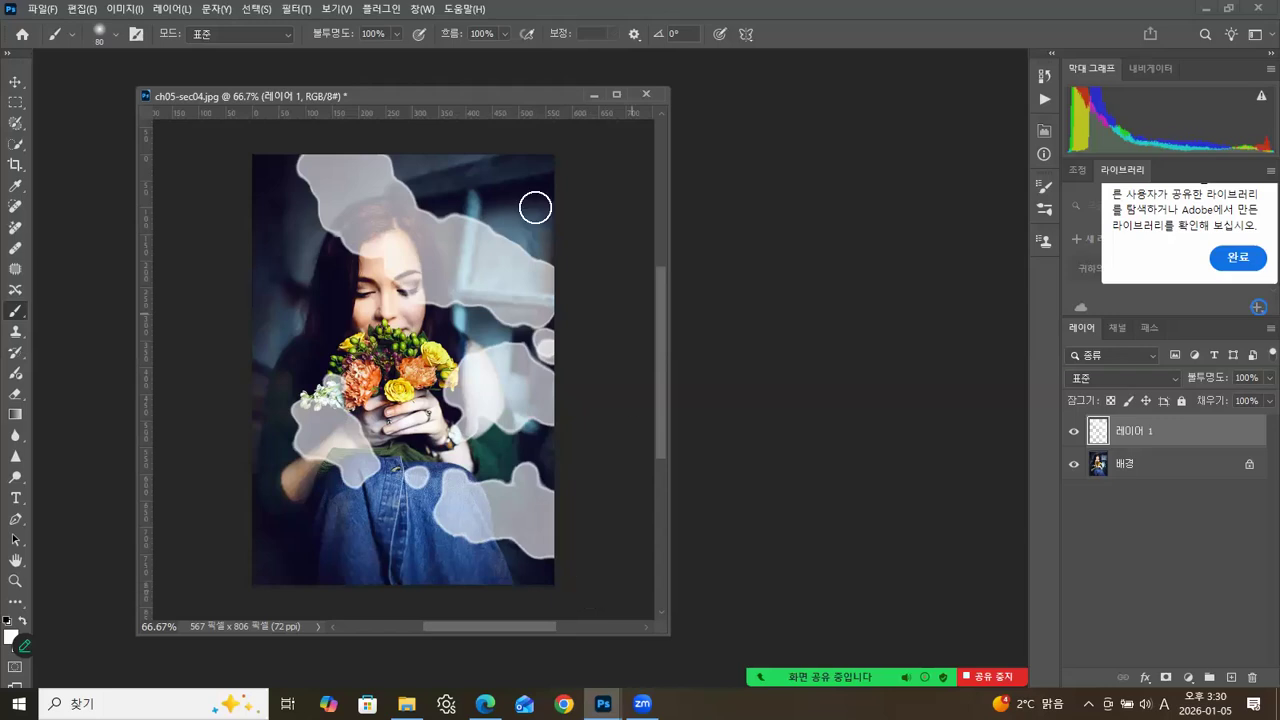
# Switch to the Move tool and set the blend mode of the painted layer 레이어 1 to 오버레이.
pyautogui.click(28, 89)
pyautogui.click(625, 232)
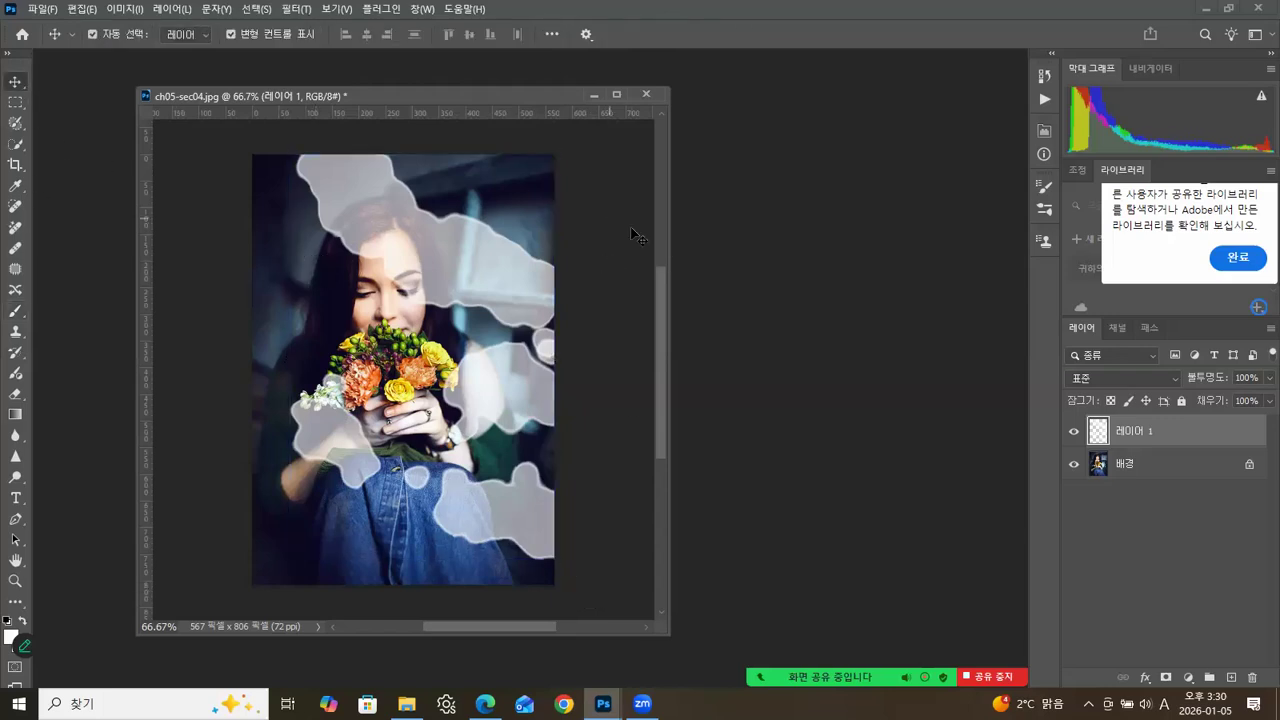
pyautogui.click(1134, 436)
pyautogui.click(1102, 380)
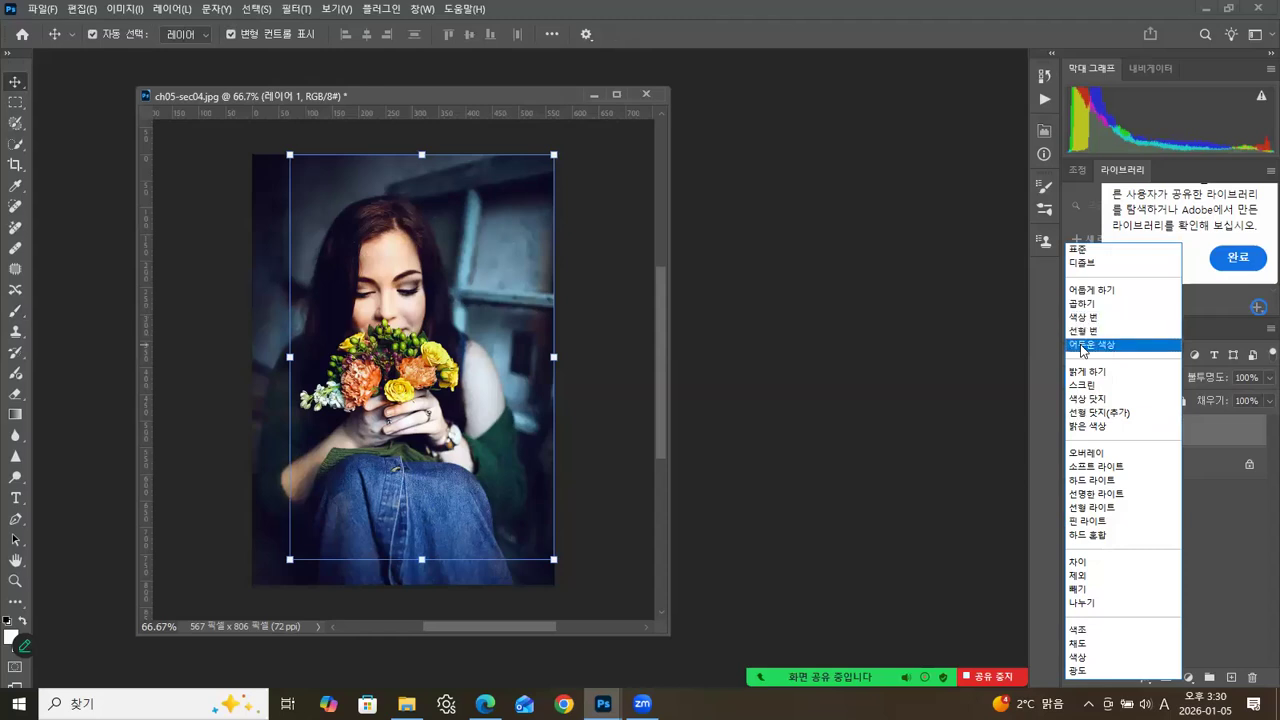
pyautogui.click(1097, 456)
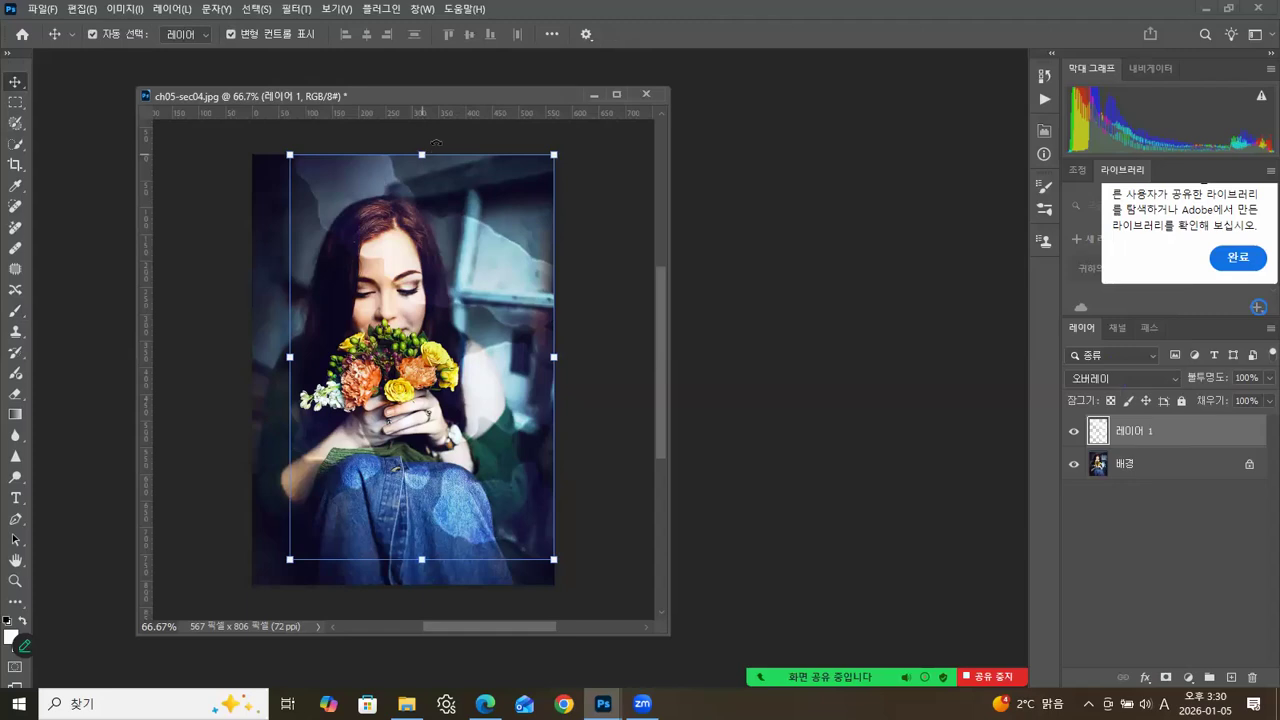
# Compare the photo at 100% with 레이어 1 hidden and shown, and close ch05-sec04.jpg.
pyautogui.moveTo(469, 95); pyautogui.dragTo(526, 95)
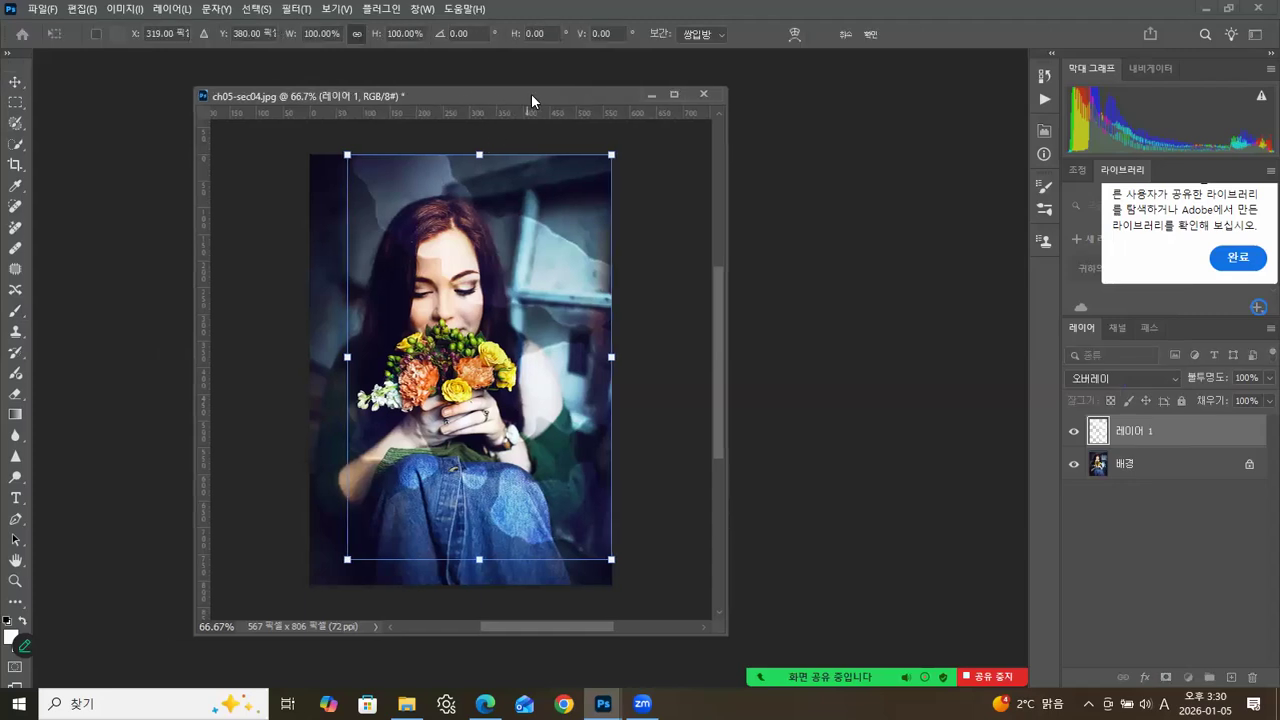
pyautogui.hotkey('ctrl', '1')
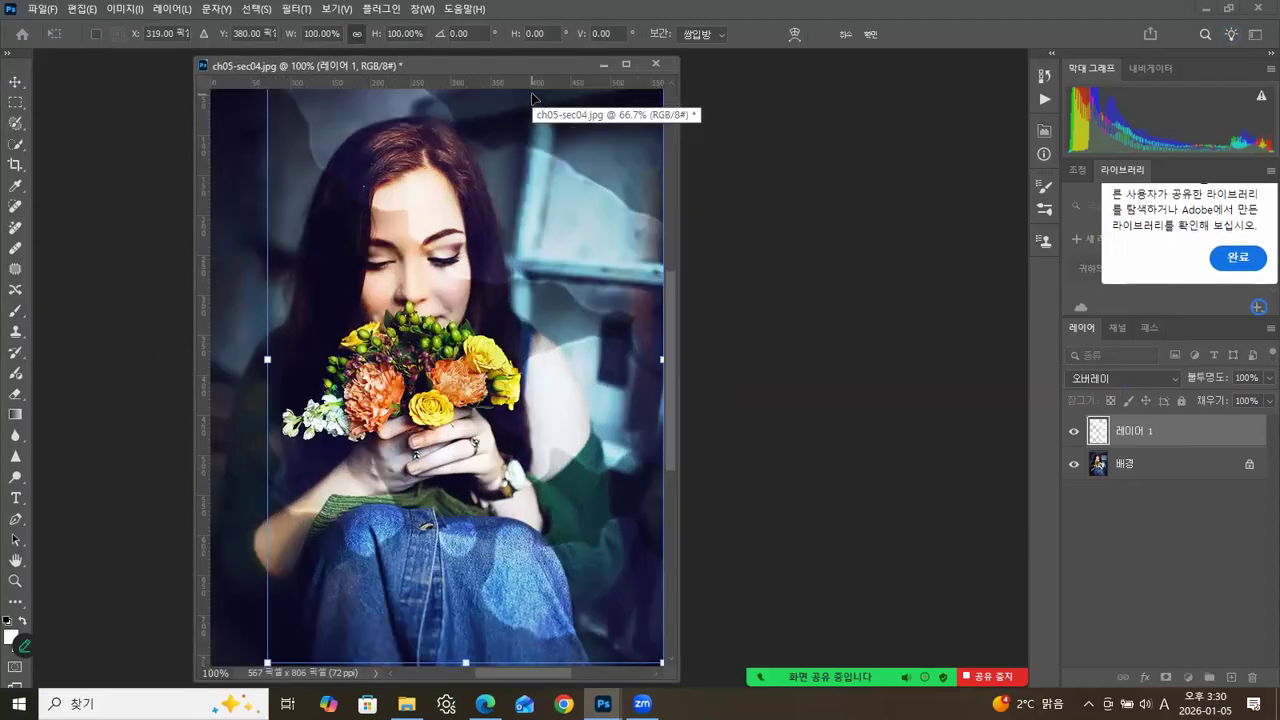
pyautogui.click(1075, 436)
pyautogui.click(1074, 434)
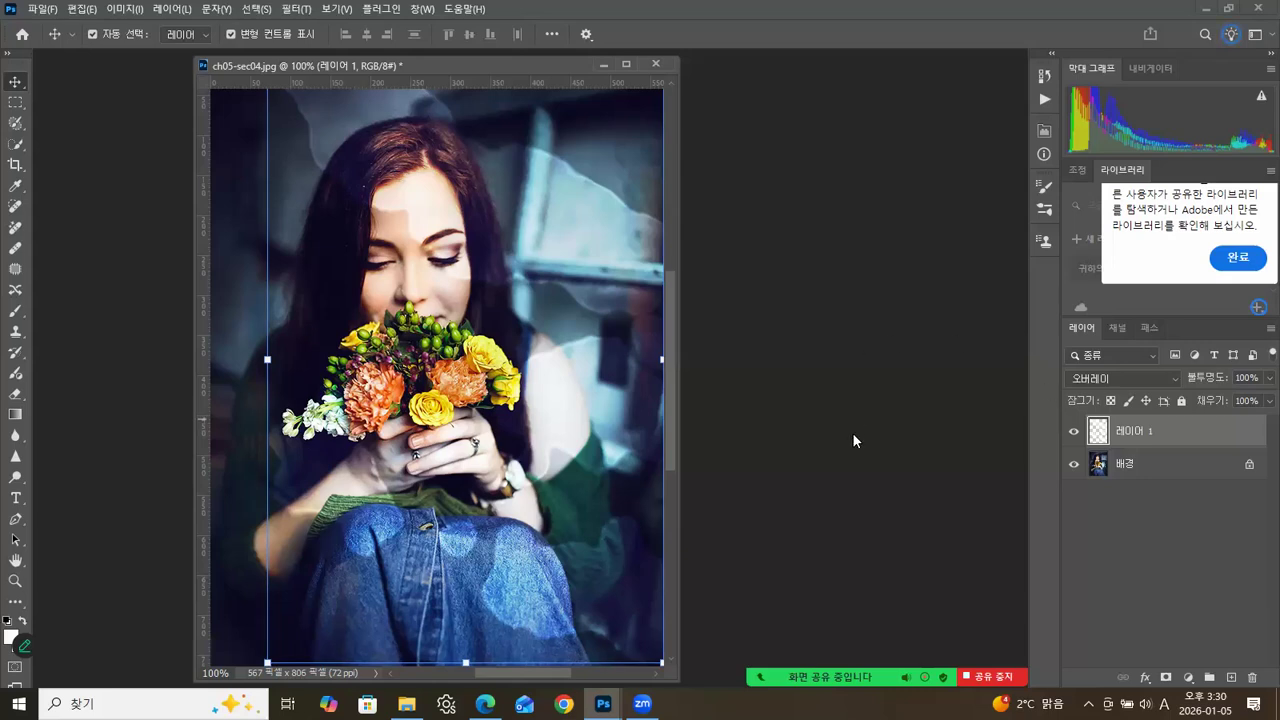
pyautogui.moveTo(534, 68); pyautogui.dragTo(604, 72)
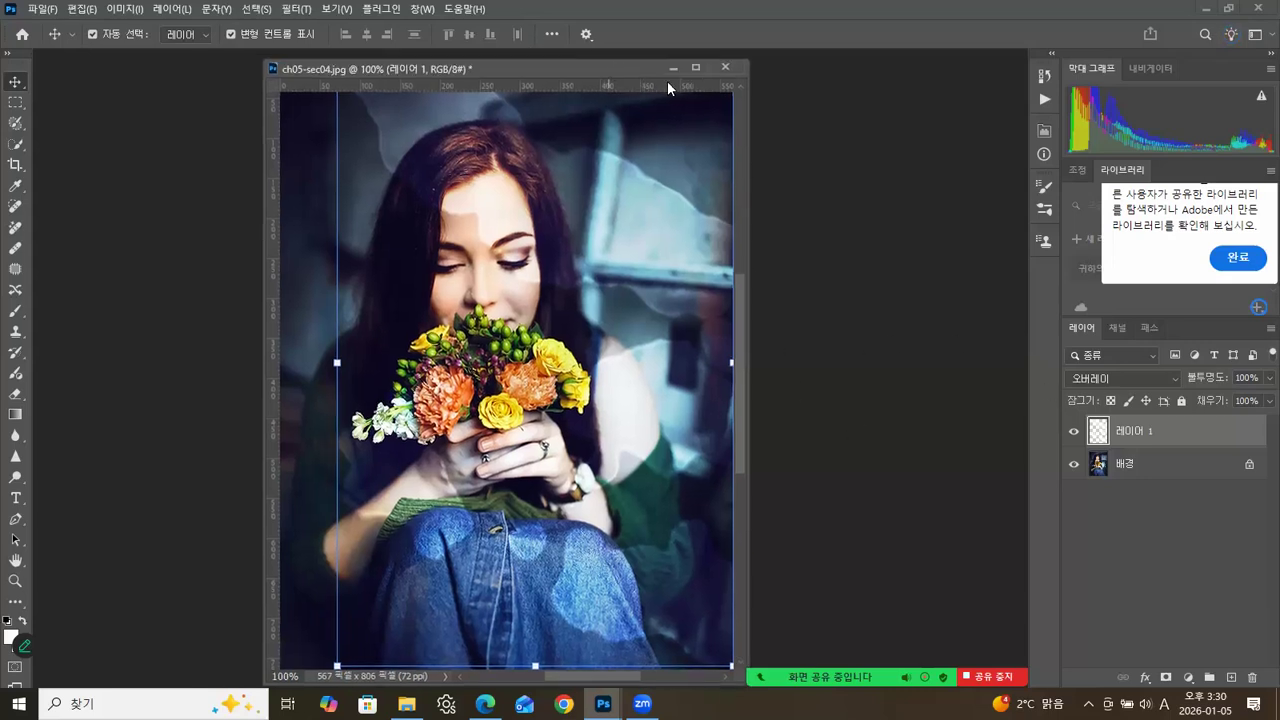
pyautogui.click(725, 67)
pyautogui.click(680, 267)
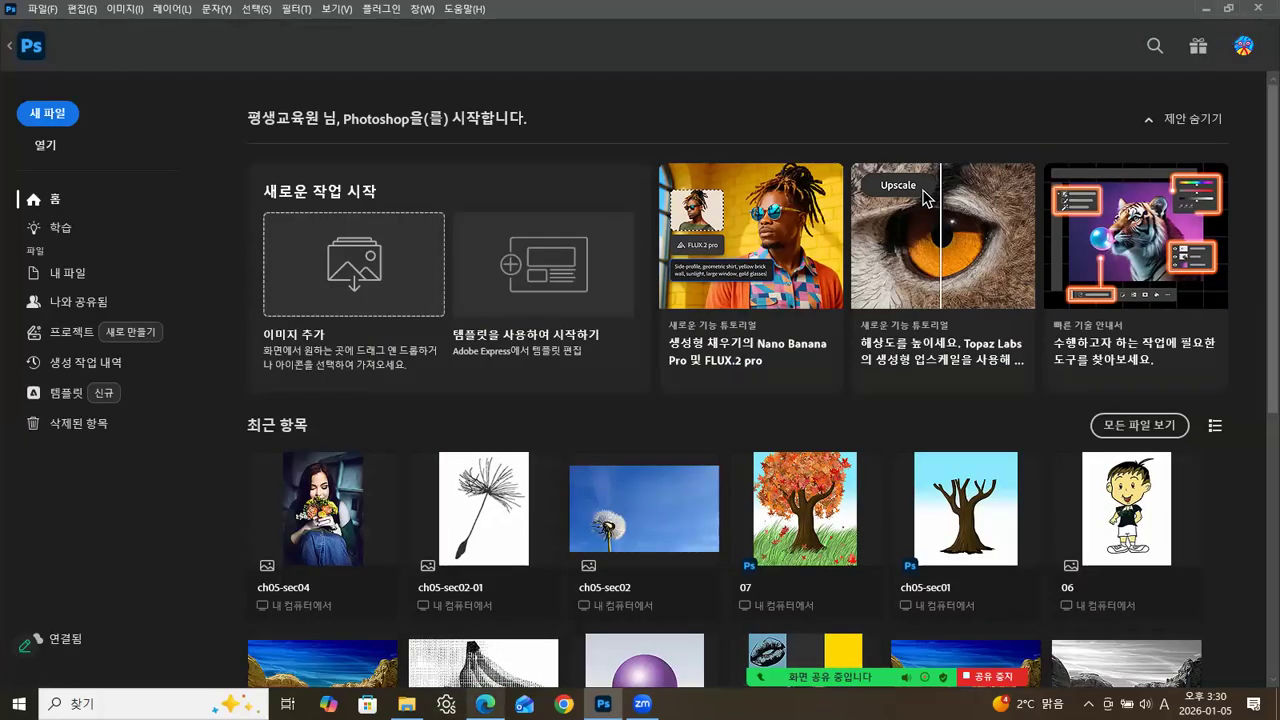
# Switch to Edge and open the 구름 브러쉬 post on page 4 of the café's Adobe Photoshop board.
pyautogui.click(485, 703)
pyautogui.click(491, 17)
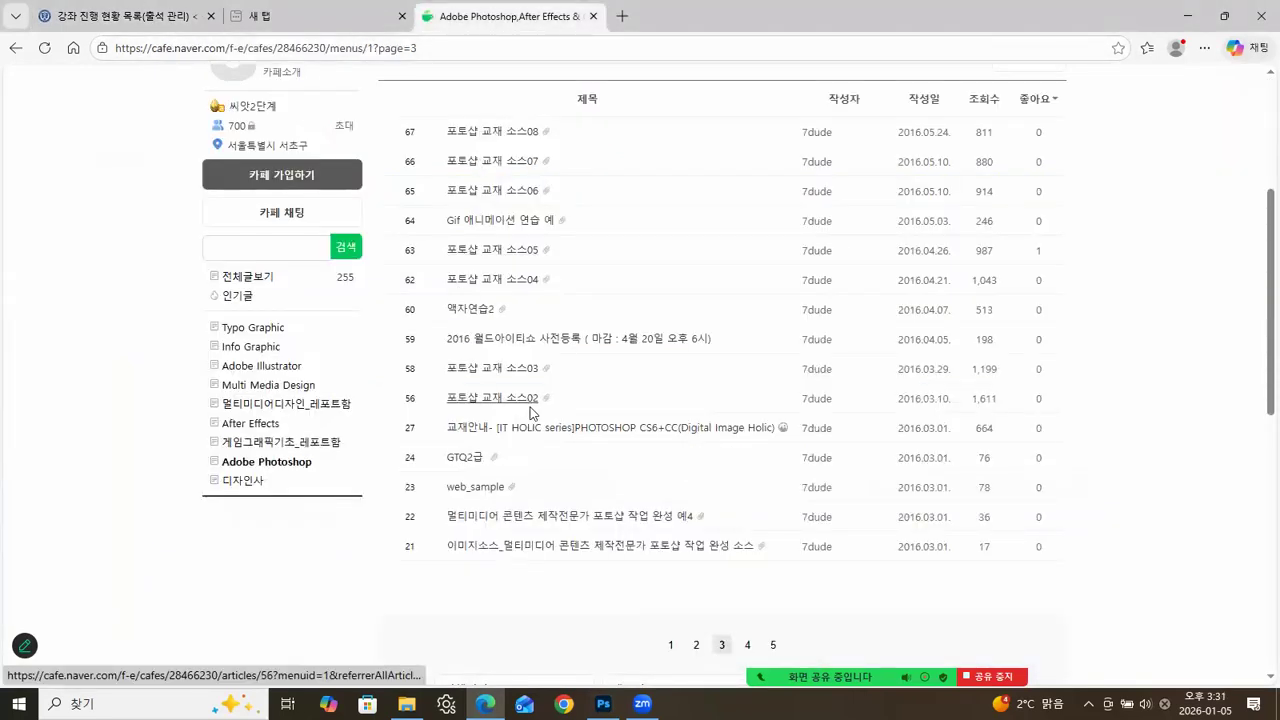
pyautogui.click(275, 463)
pyautogui.scroll(-3, 645, 544)
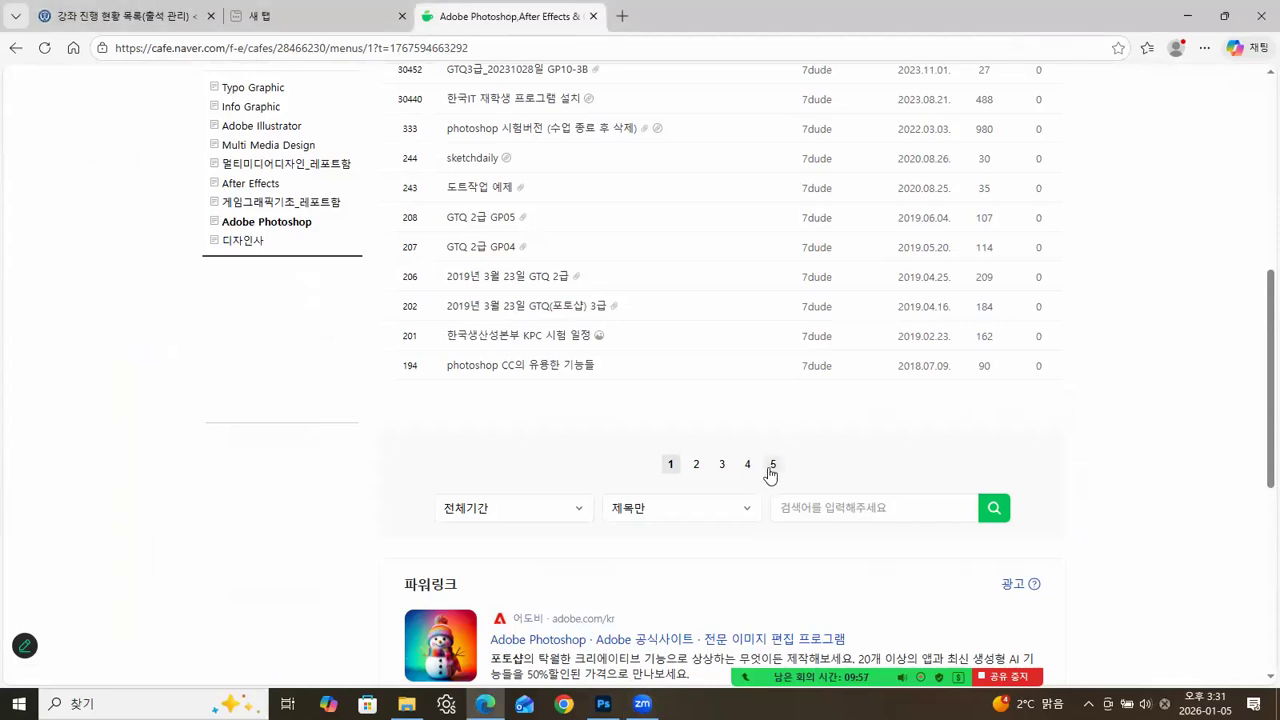
pyautogui.click(773, 466)
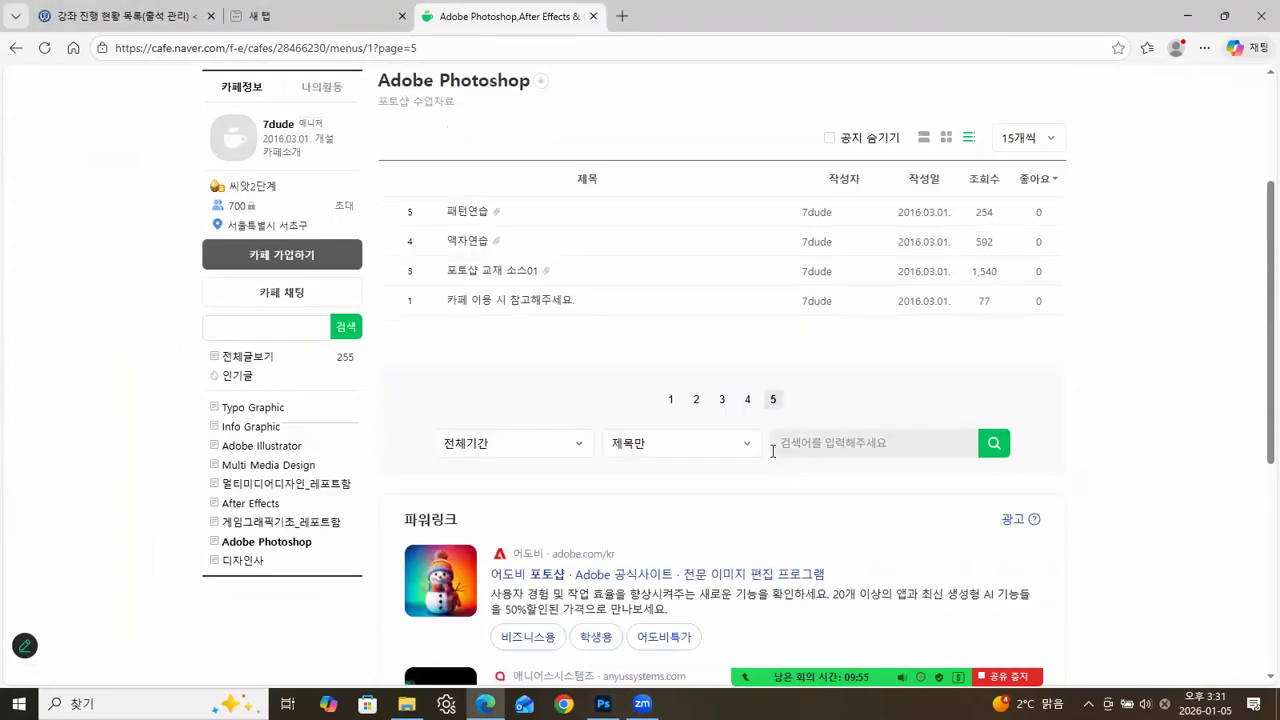
pyautogui.click(748, 399)
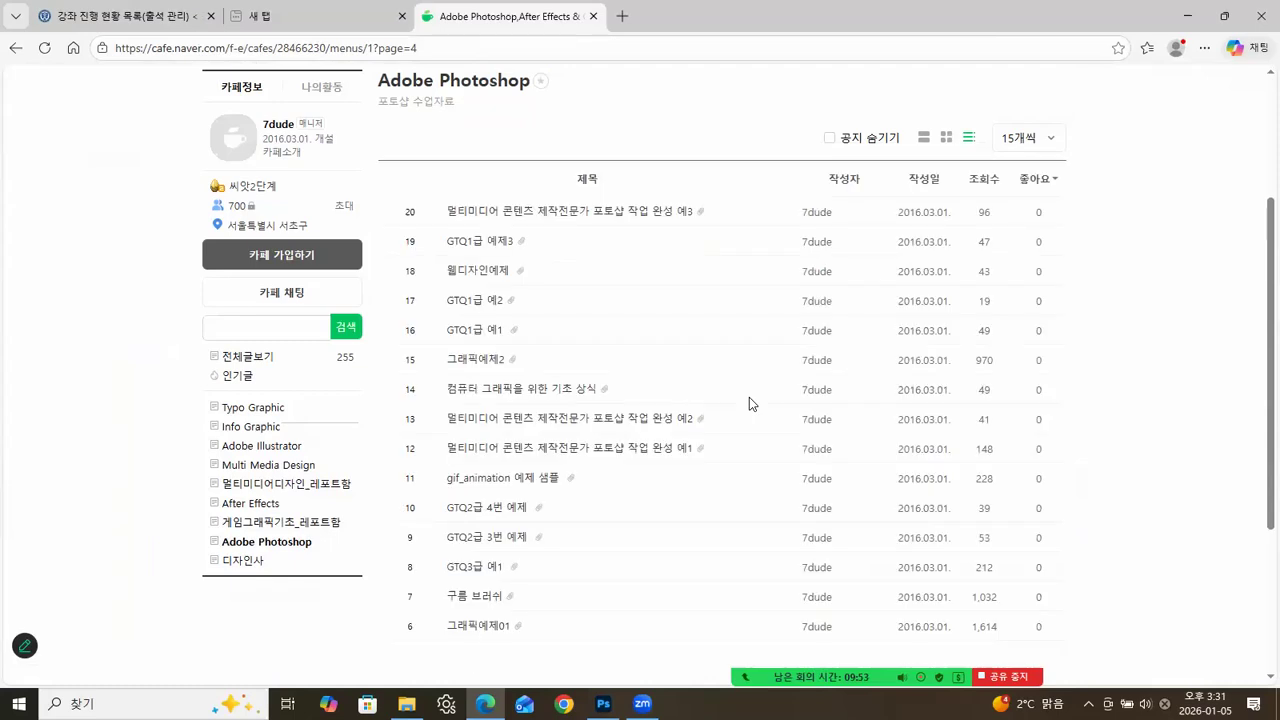
pyautogui.scroll(-1, 621, 459)
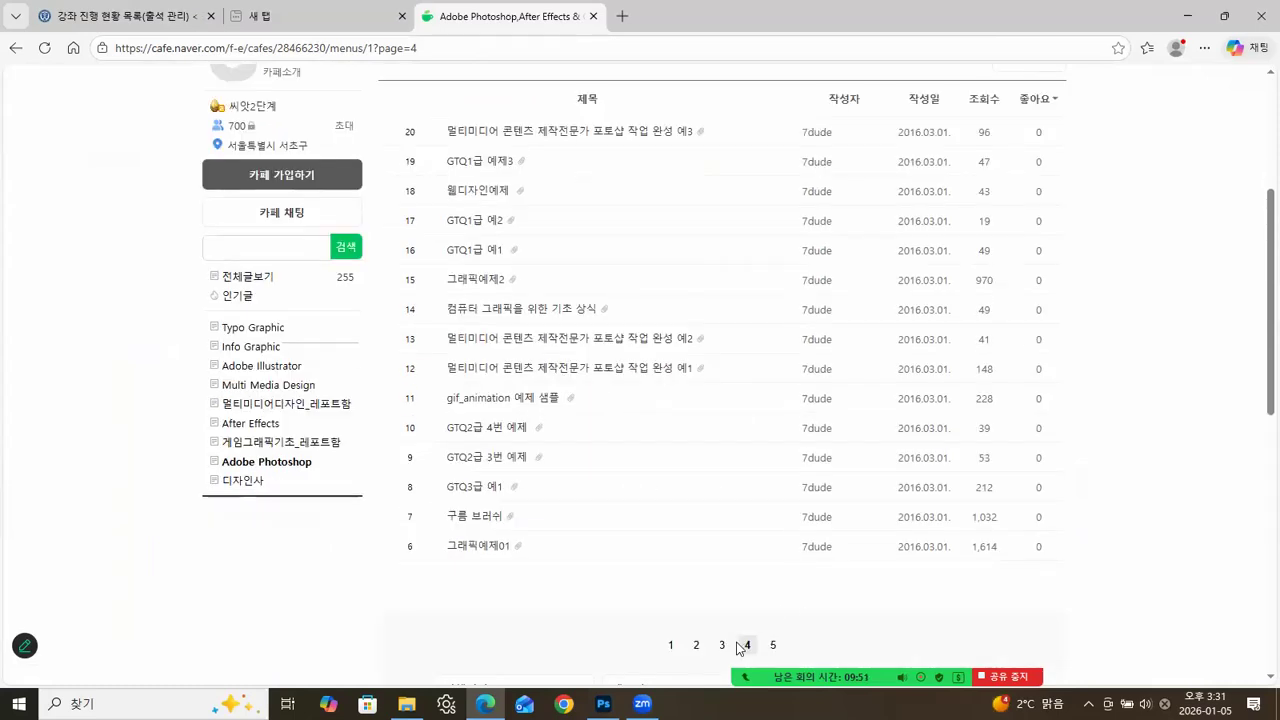
pyautogui.click(488, 516)
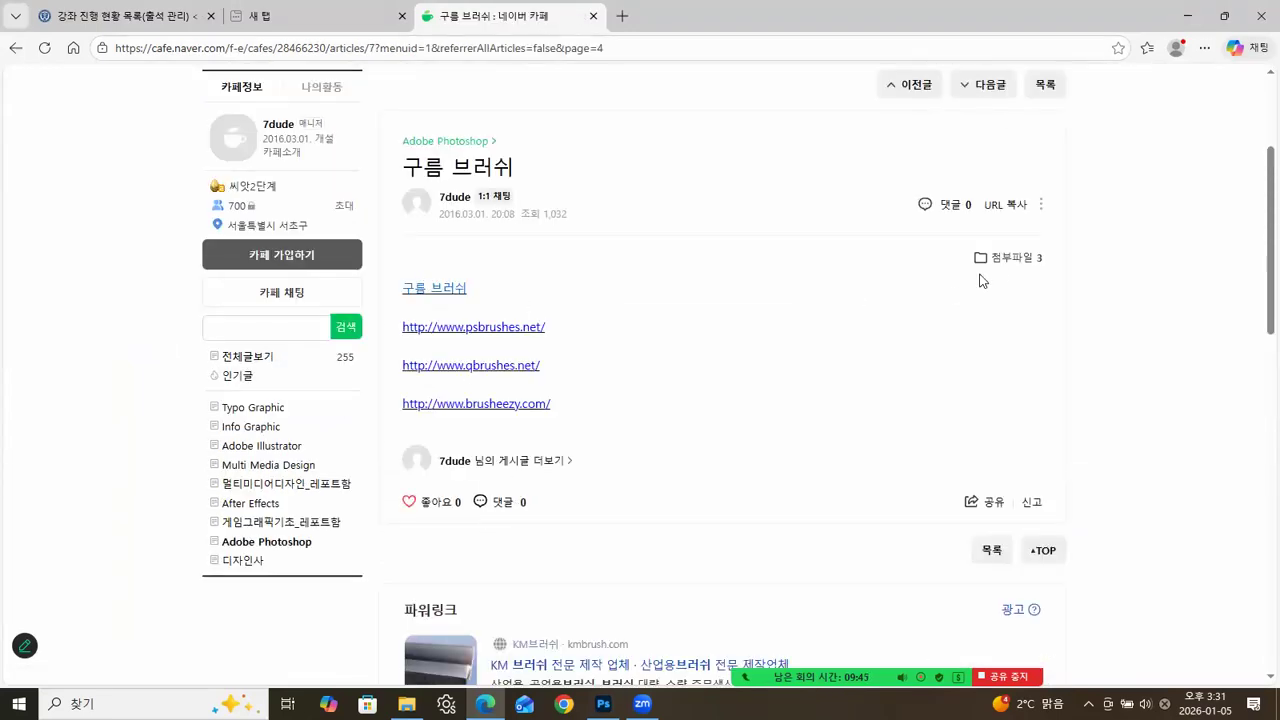
# Download the attachments bbs_Clouds-by-Mila_1.abr, conceptart_tree_brushes.abr and 구름브러시.psd from the post to the PC.
pyautogui.click(1010, 258)
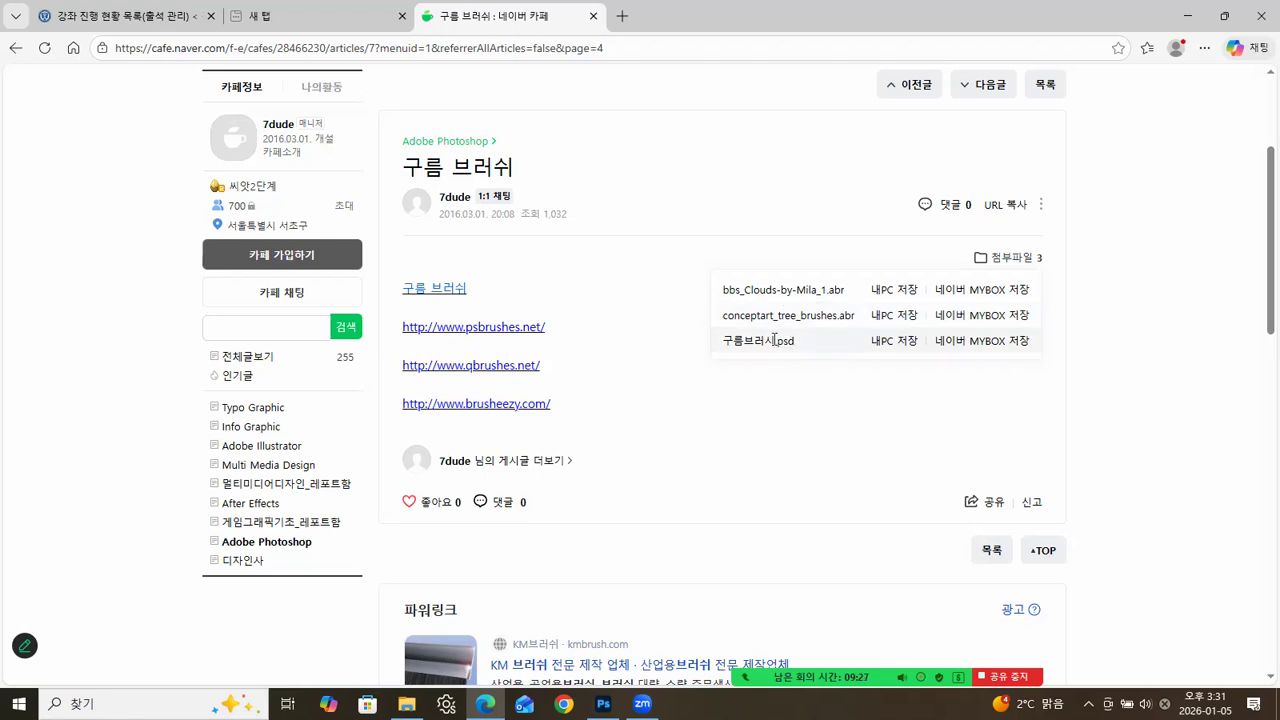
pyautogui.click(880, 298)
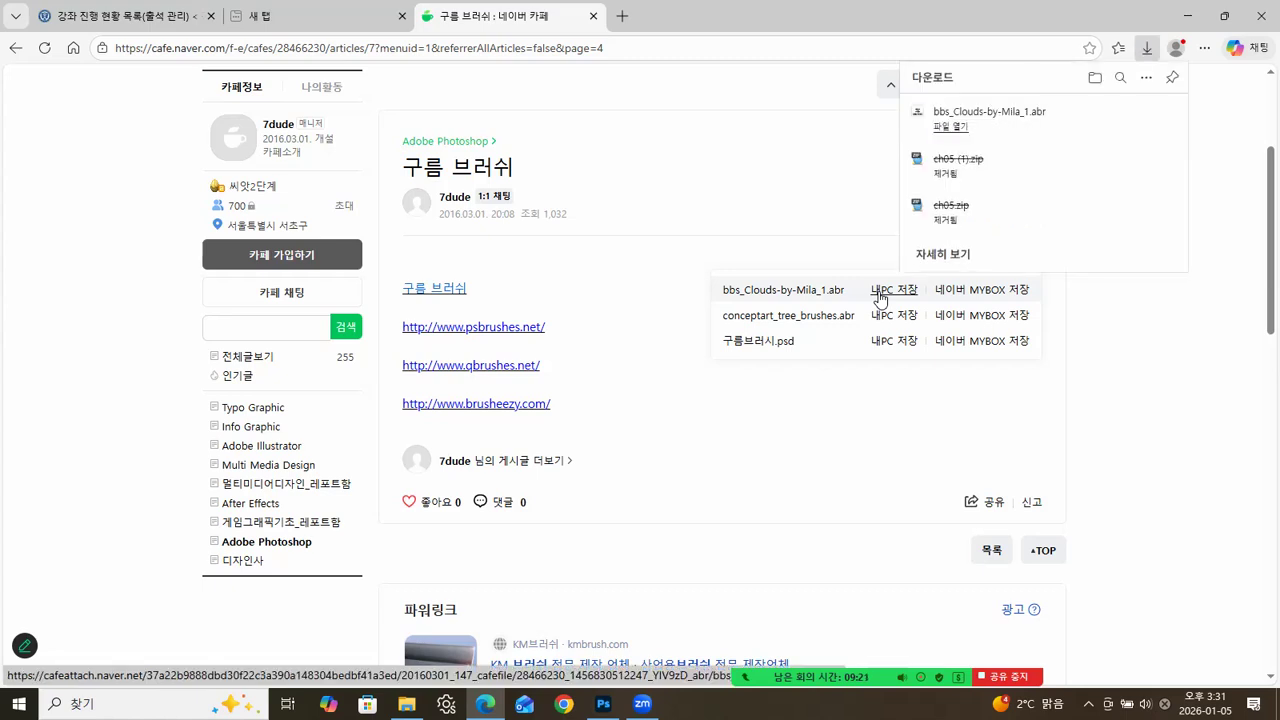
pyautogui.click(882, 318)
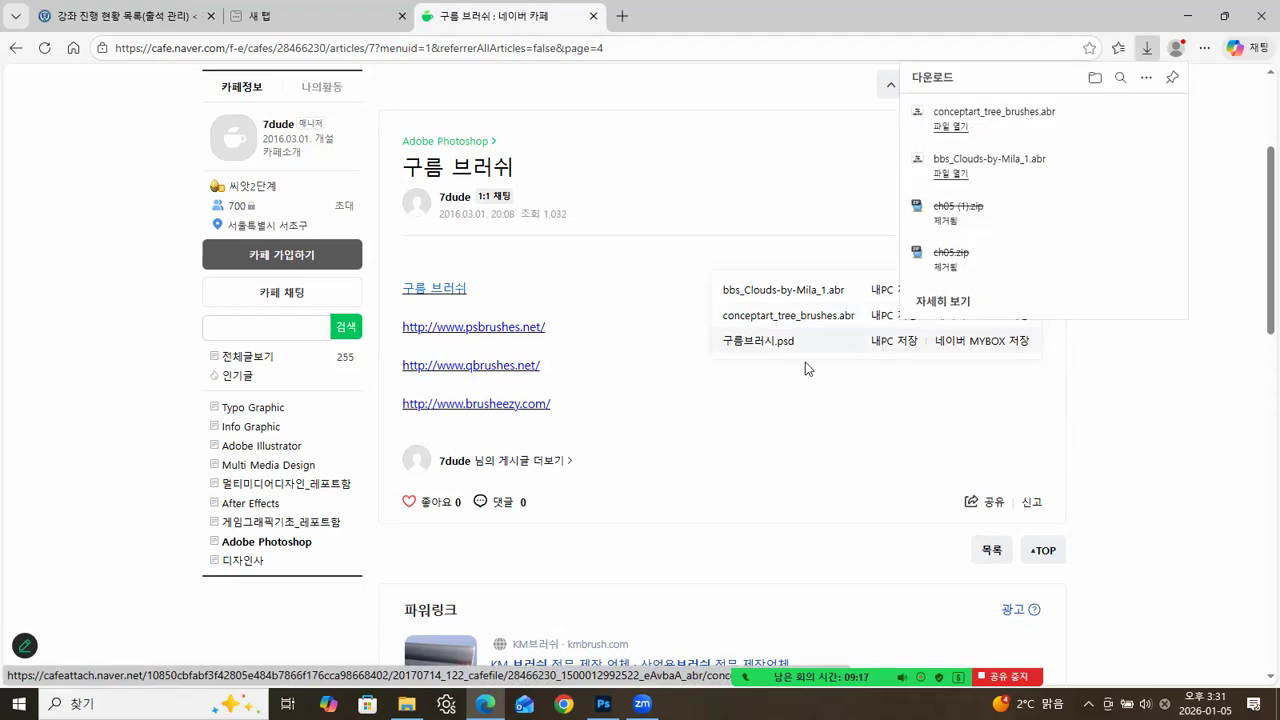
pyautogui.click(886, 345)
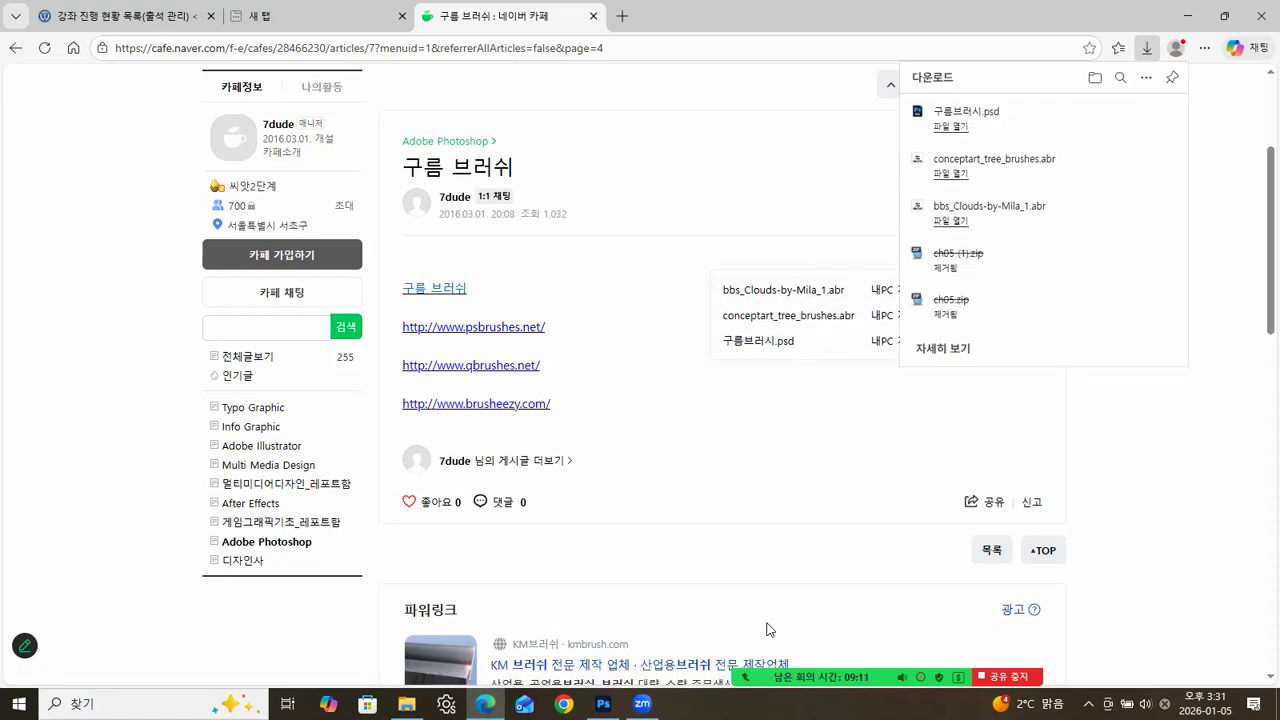
# Move bbs_Clouds-by-Mila_1.abr, conceptart_tree_brushes.abr and 구름브러시.psd from the 다운로드 folder into the 예제 folder of the Photoshop2025 course folder.
pyautogui.click(603, 703)
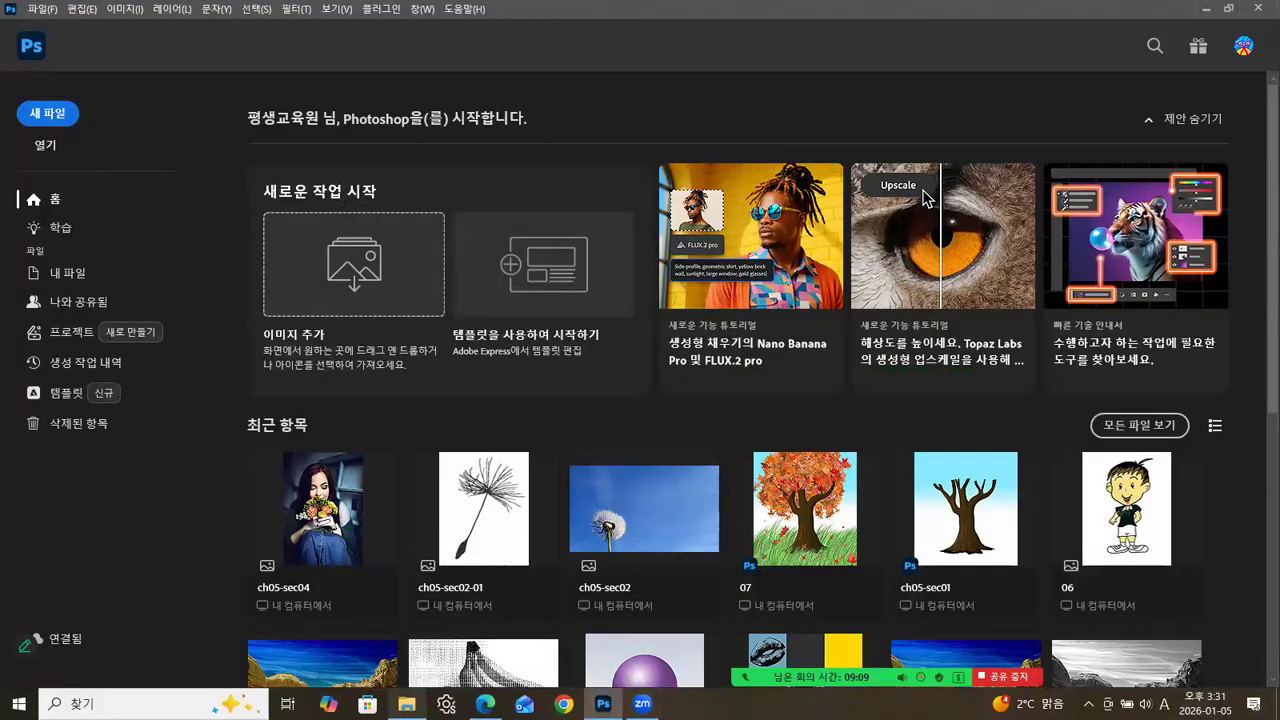
pyautogui.click(596, 212)
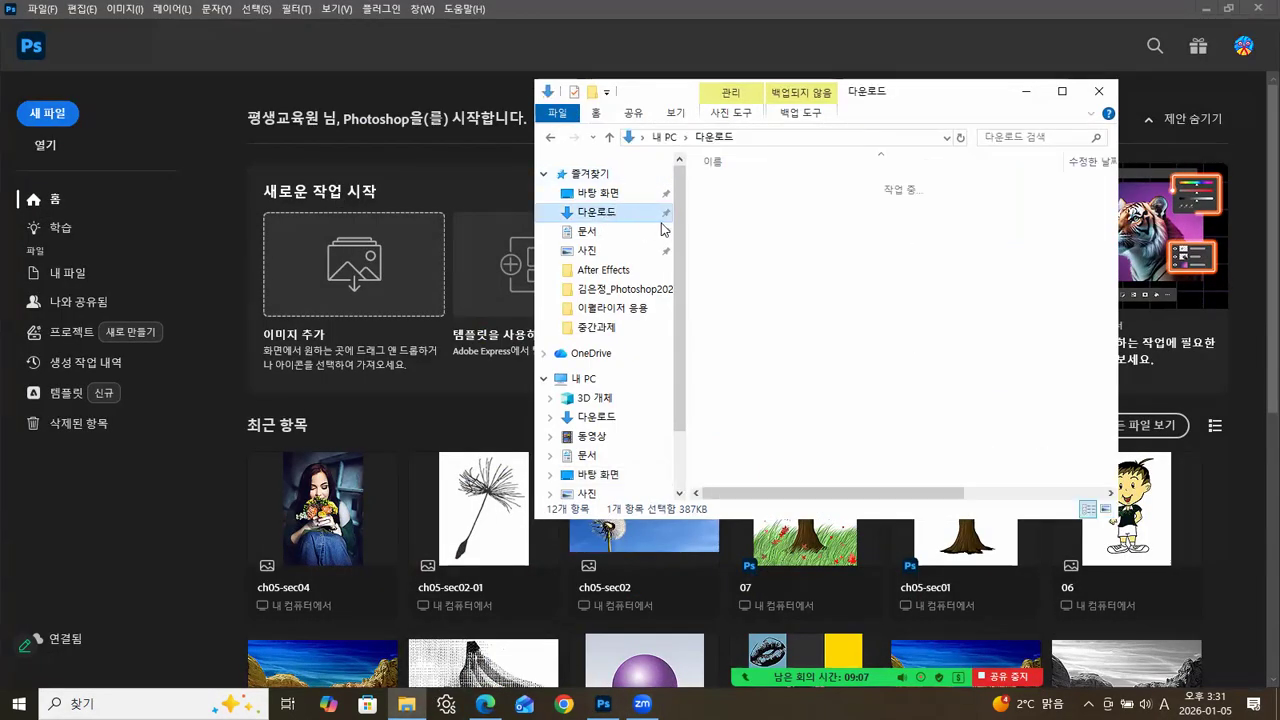
pyautogui.click(790, 208)
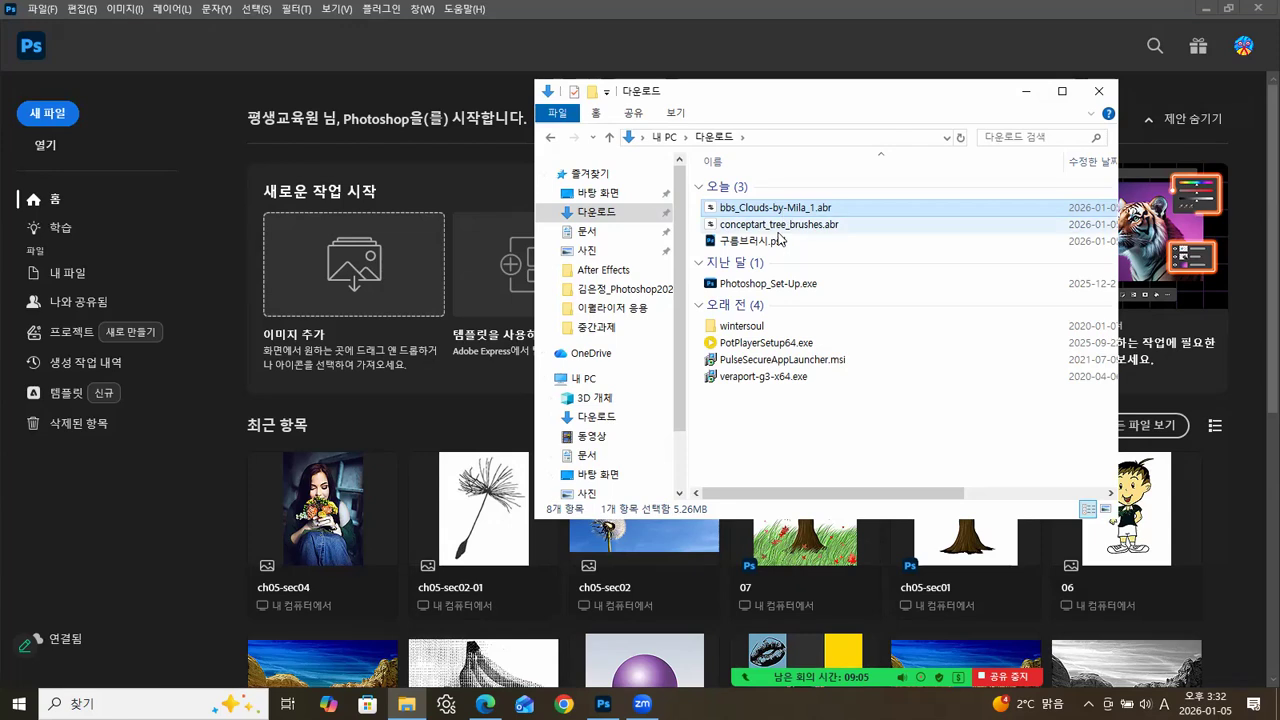
pyautogui.keyDown('shift'); pyautogui.click(777, 243); pyautogui.keyUp('shift')
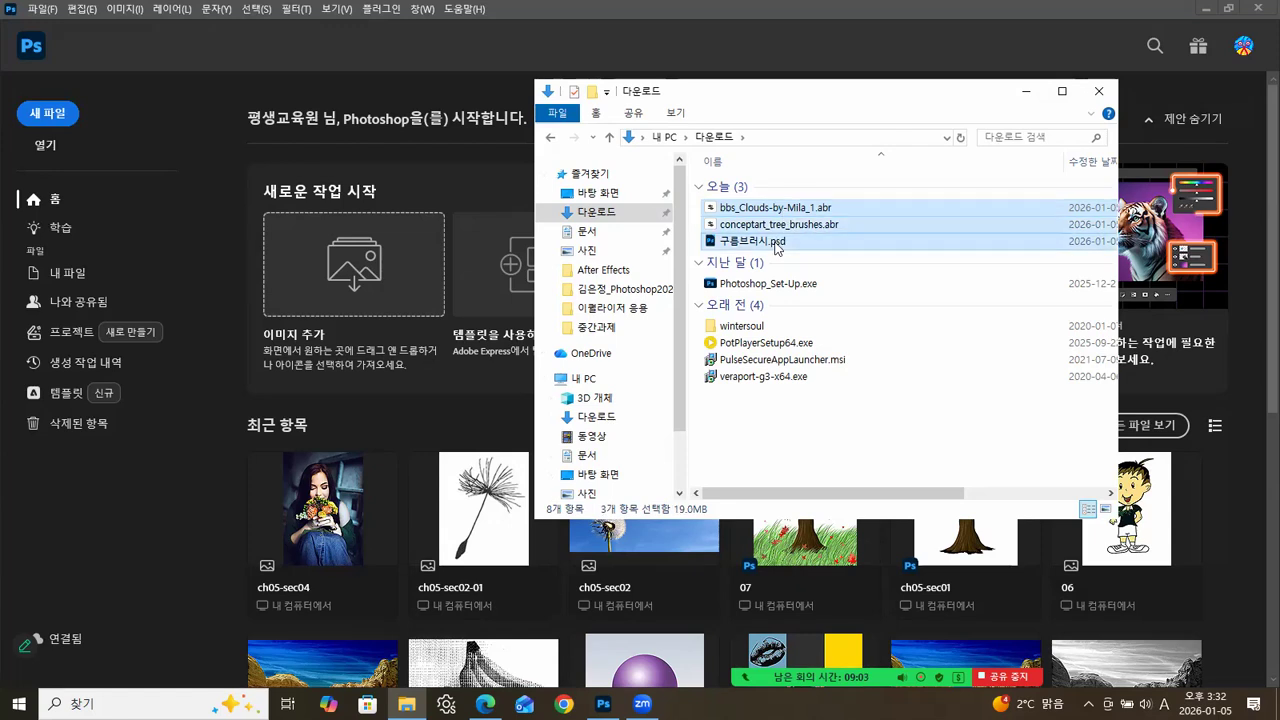
pyautogui.rightClick(778, 244)
pyautogui.click(820, 495)
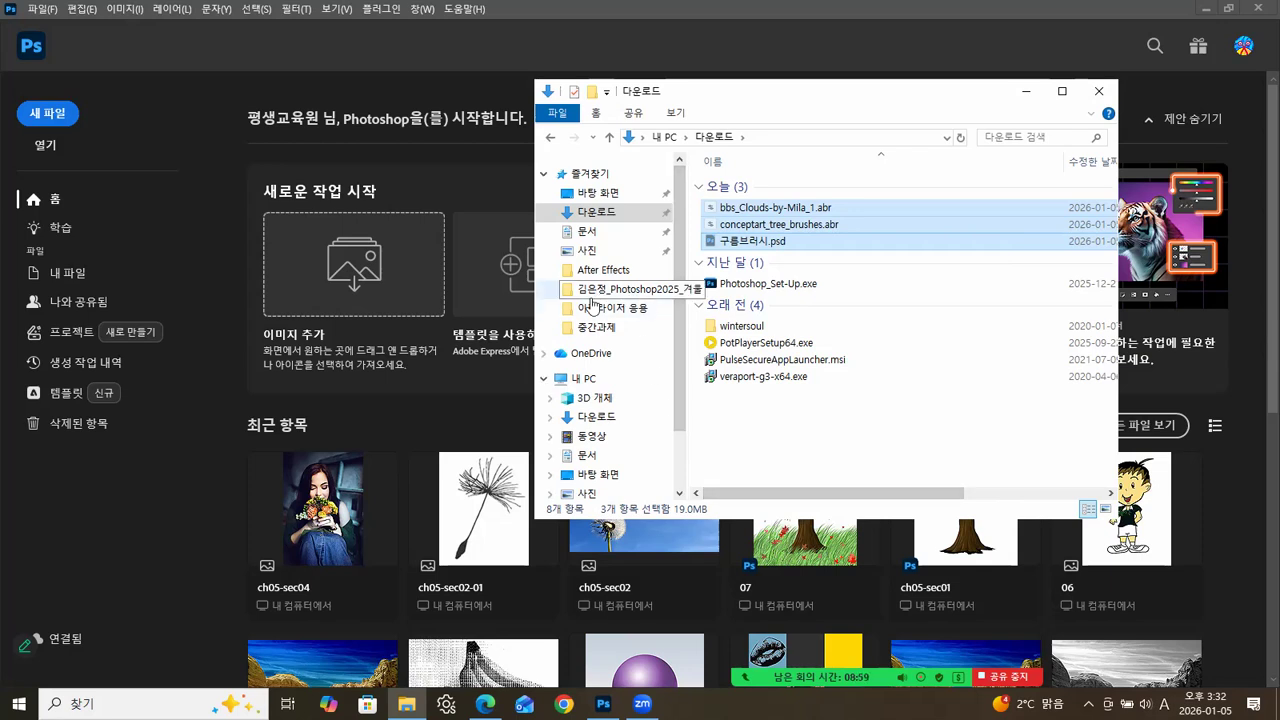
pyautogui.click(651, 297)
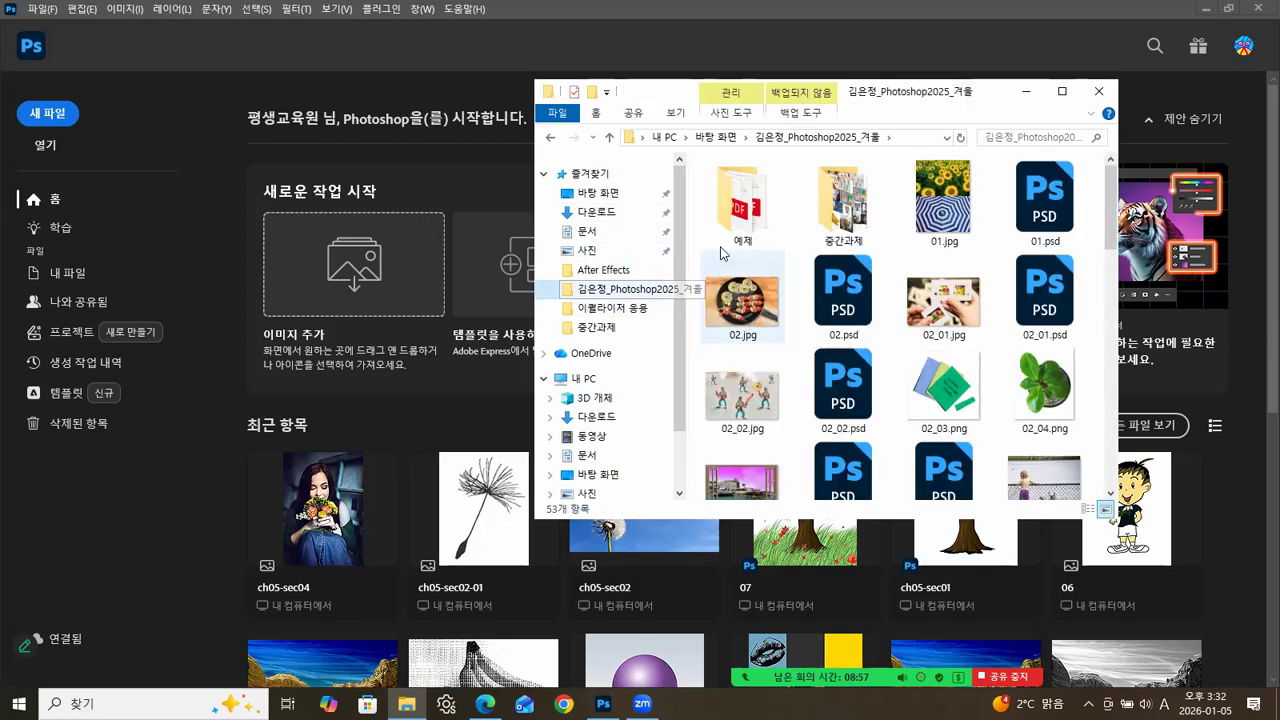
pyautogui.doubleClick(749, 205)
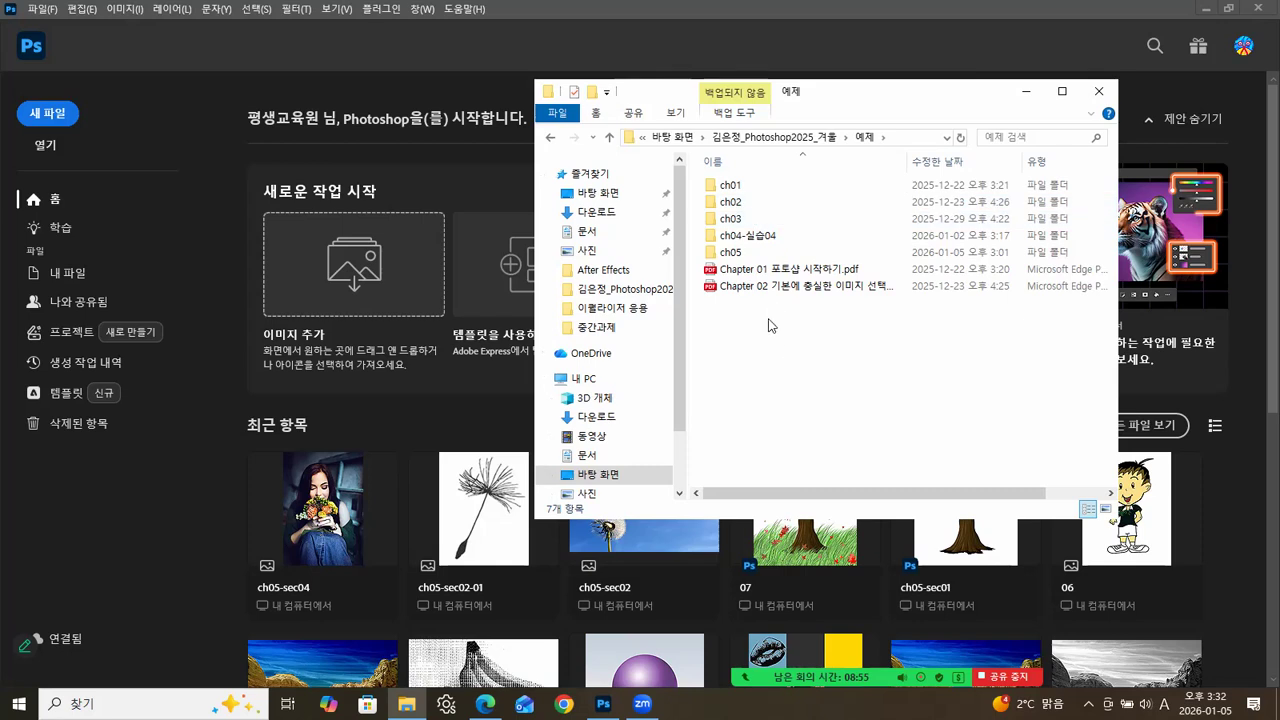
pyautogui.rightClick(768, 325)
pyautogui.click(820, 447)
pyautogui.click(821, 445)
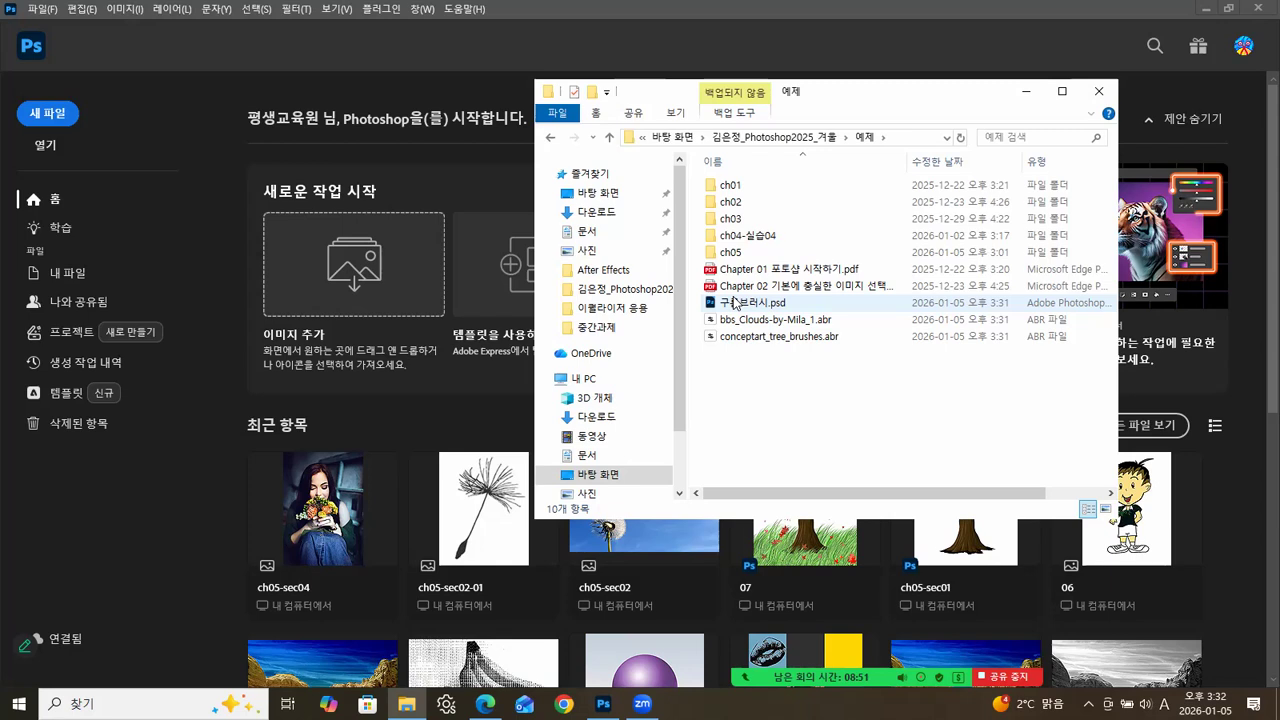
# Open 구름브러시.psd from the 예제 folder in Photoshop and float it in its own window at 50% zoom.
pyautogui.moveTo(735, 302); pyautogui.dragTo(100, 560)
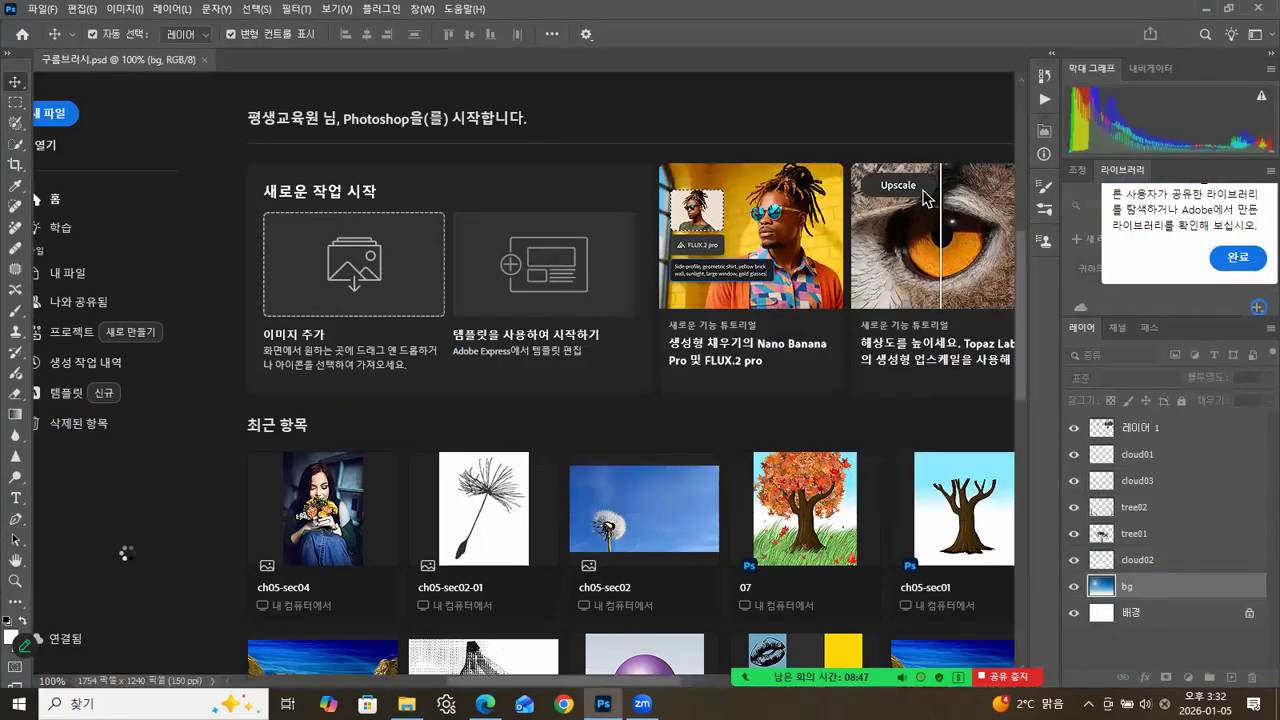
pyautogui.moveTo(157, 55); pyautogui.dragTo(489, 88)
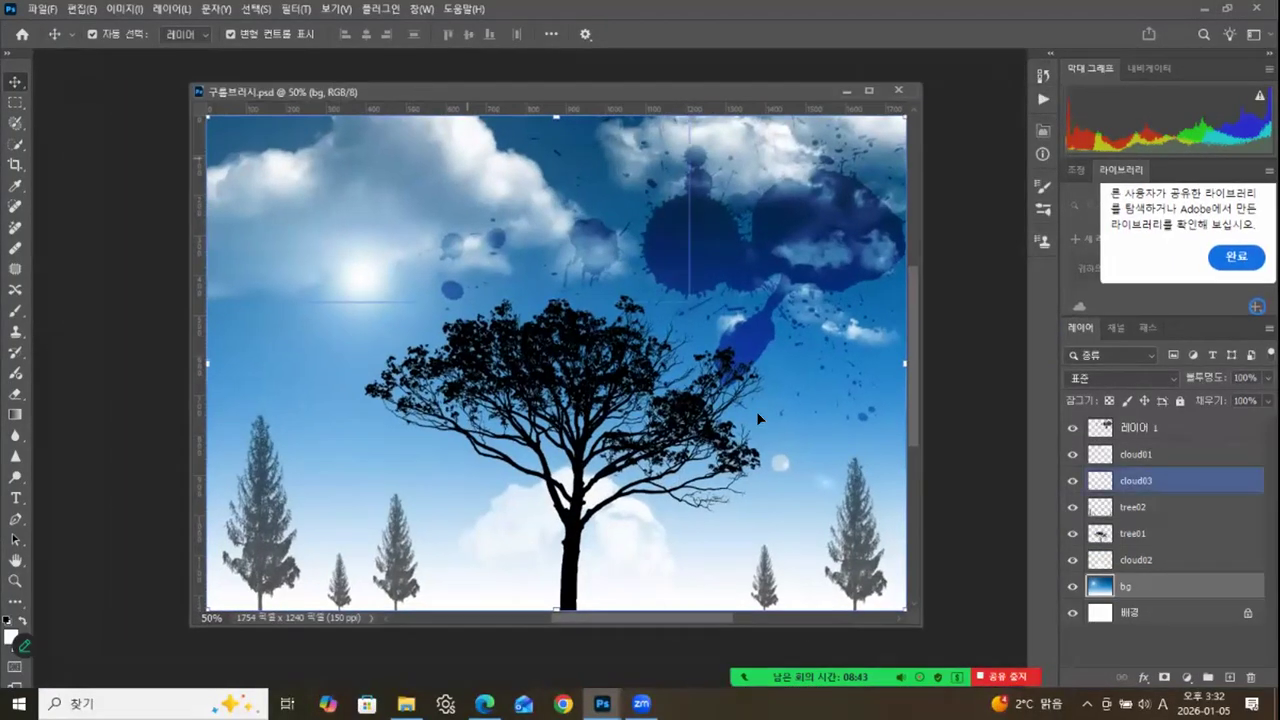
# Examine what the 레이어 1, cloud01, cloud03, tree01 and bg layers contribute by hiding and showing them one at a time.
pyautogui.click(1071, 428)
pyautogui.click(1071, 428)
pyautogui.click(1072, 455)
pyautogui.click(1071, 455)
pyautogui.click(1071, 455)
pyautogui.click(1071, 455)
pyautogui.click(1072, 482)
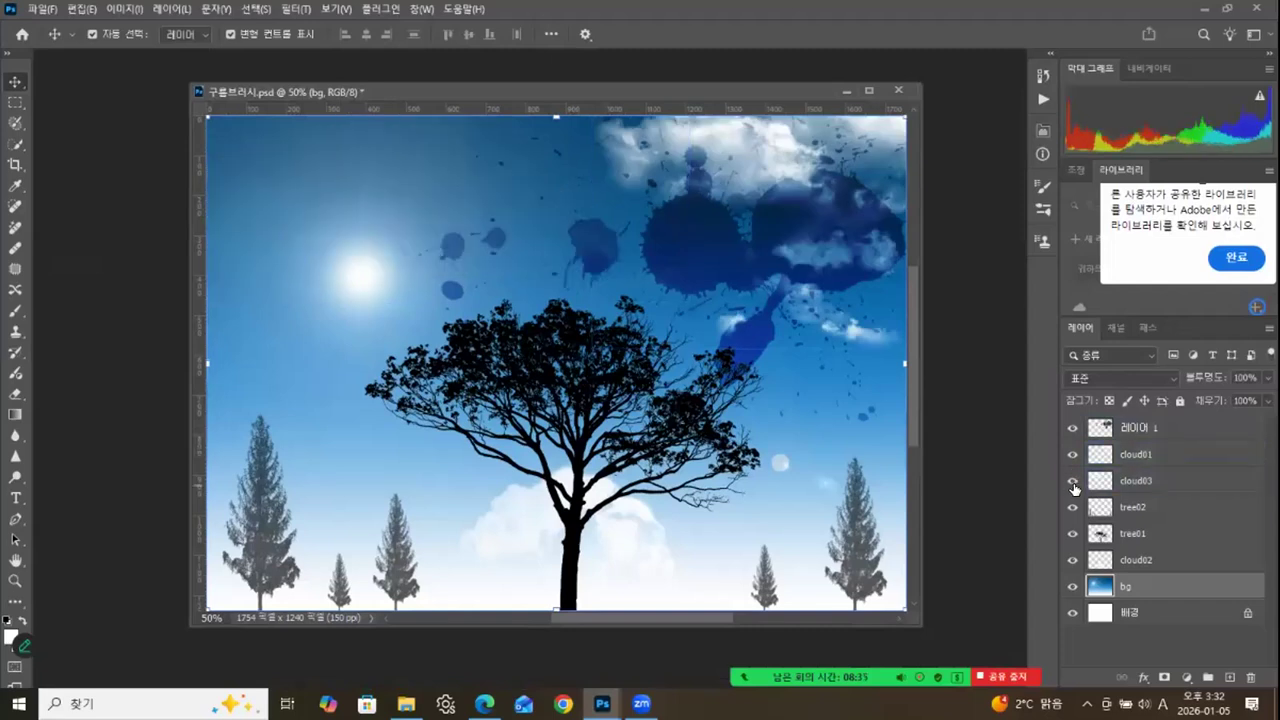
pyautogui.click(1072, 482)
pyautogui.click(1071, 539)
pyautogui.click(1071, 539)
pyautogui.click(1073, 589)
pyautogui.click(1073, 589)
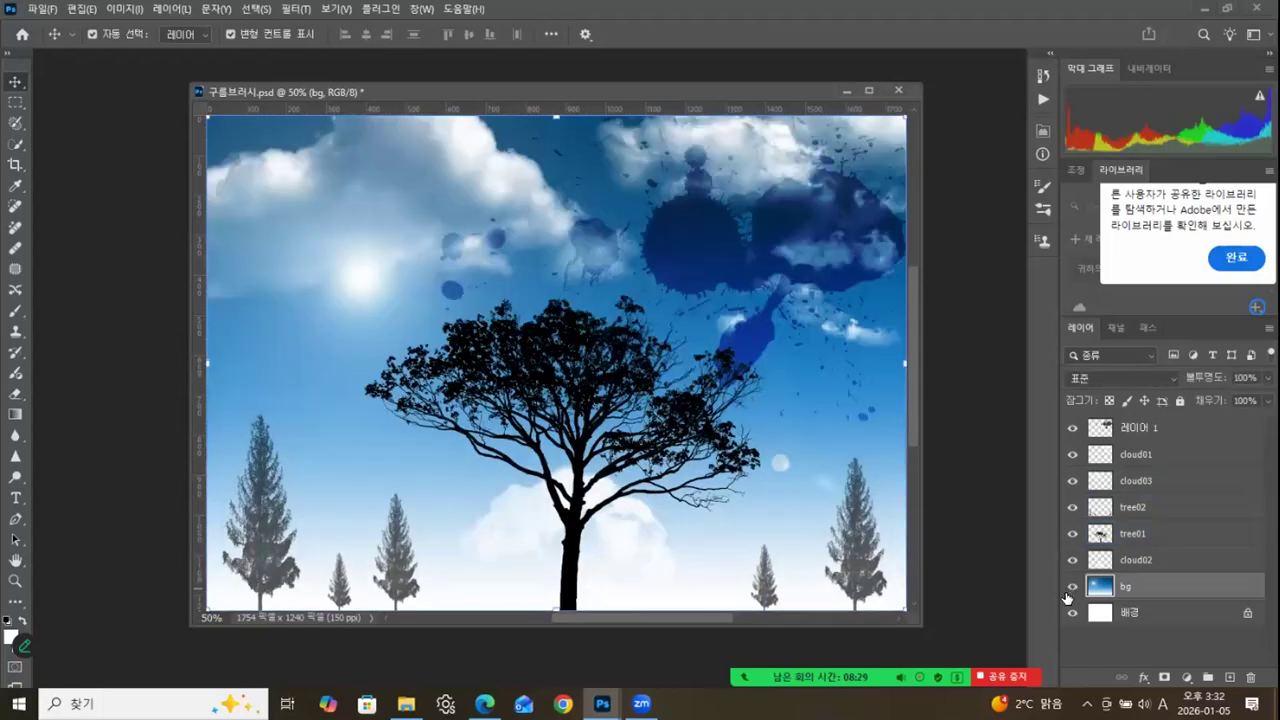
pyautogui.click(1117, 568)
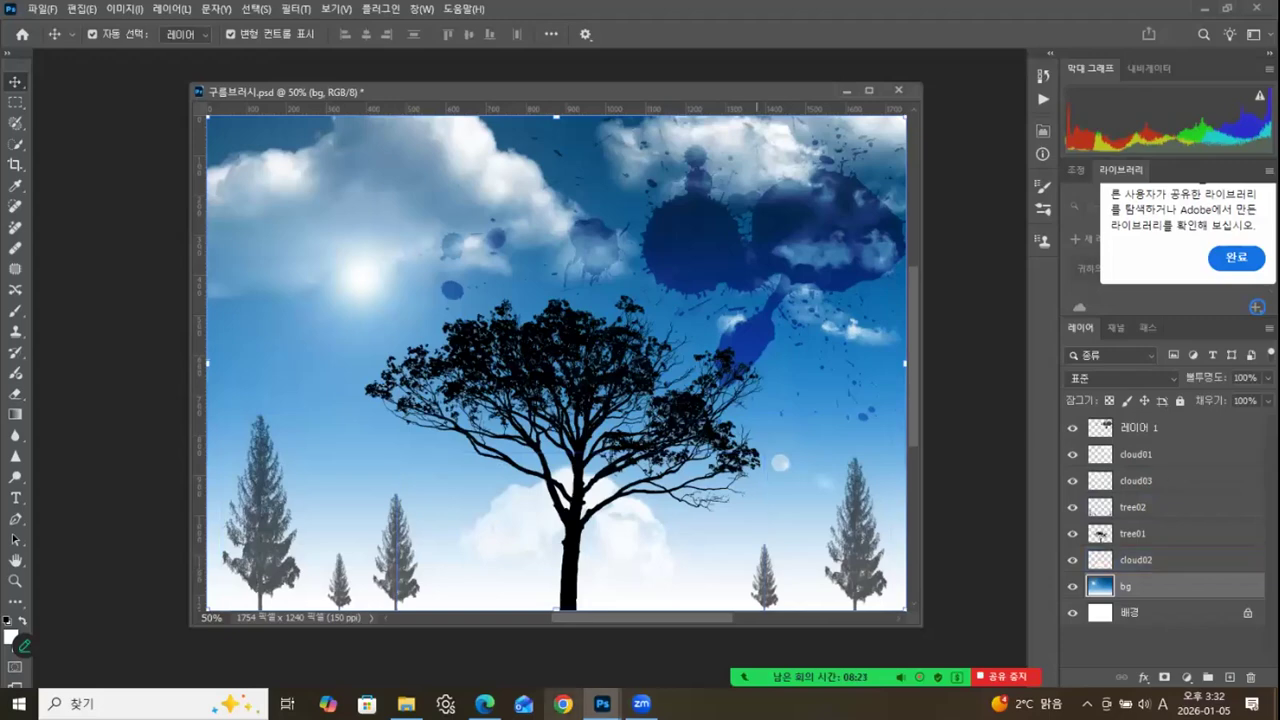
# Switch to Edge, briefly check the psbrushes.net link in the 구름 브러쉬 post and open the brusheezy.com link.
pyautogui.click(484, 703)
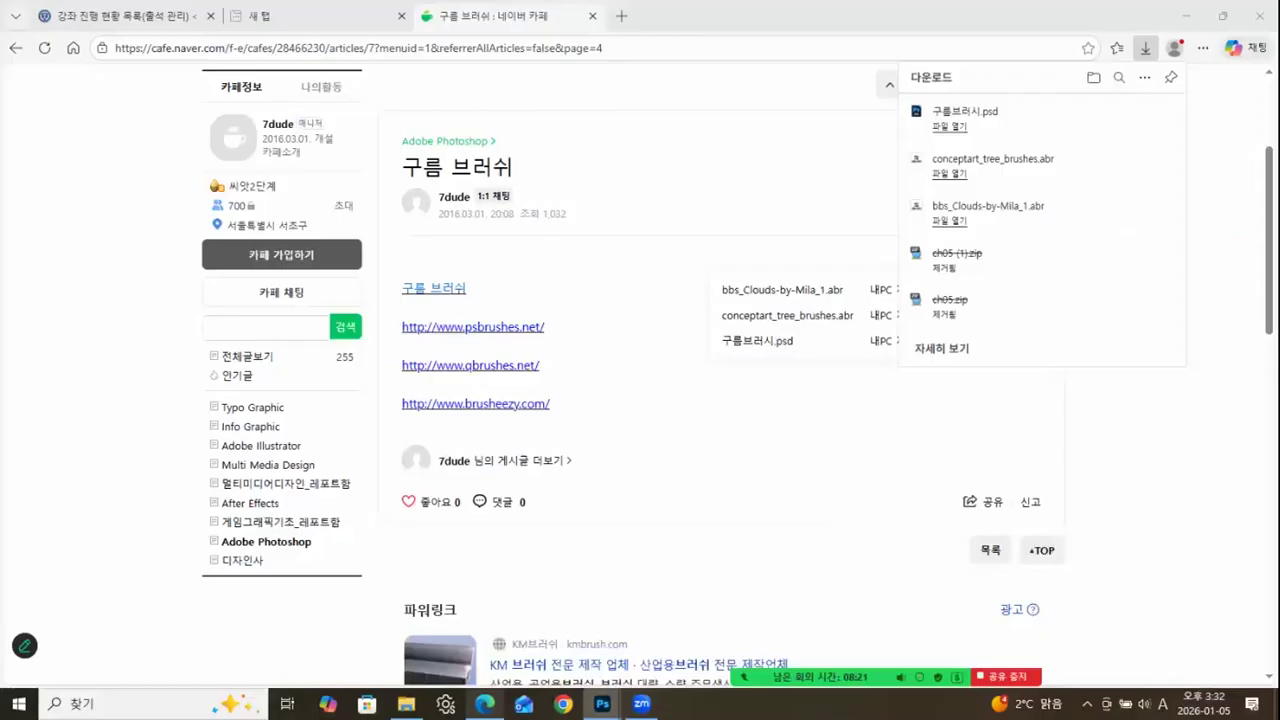
pyautogui.click(485, 327)
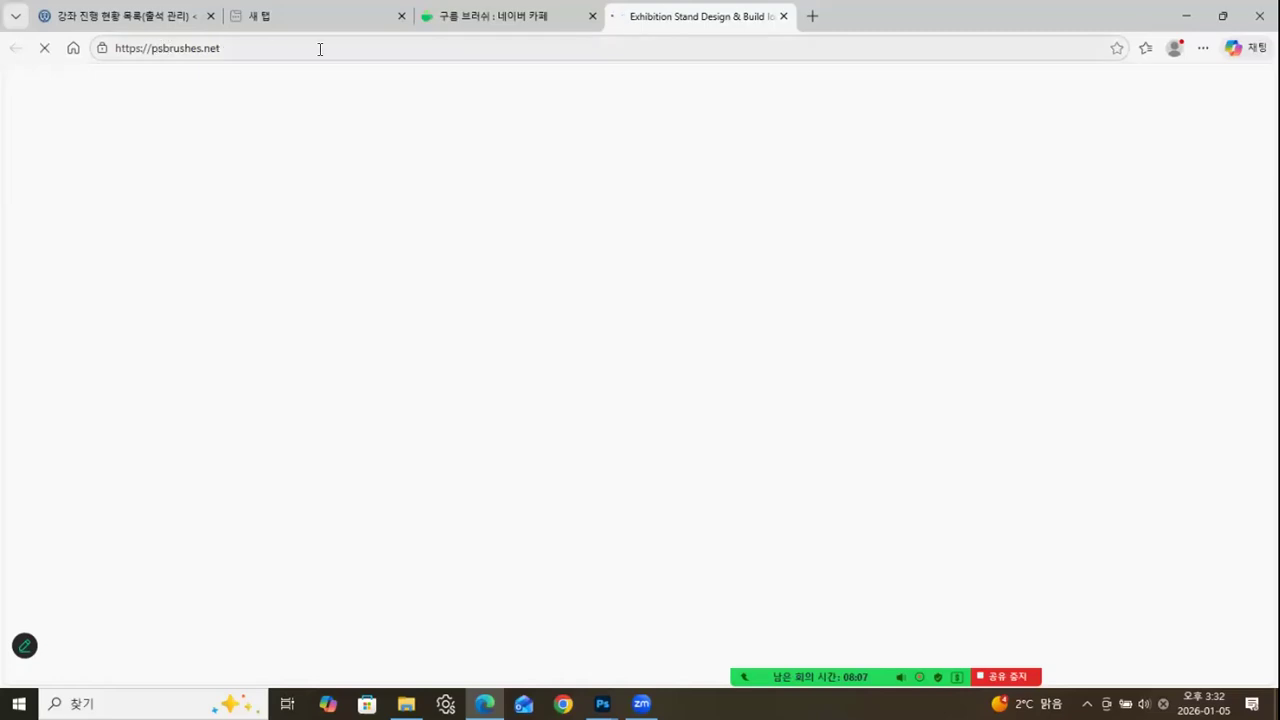
pyautogui.click(784, 17)
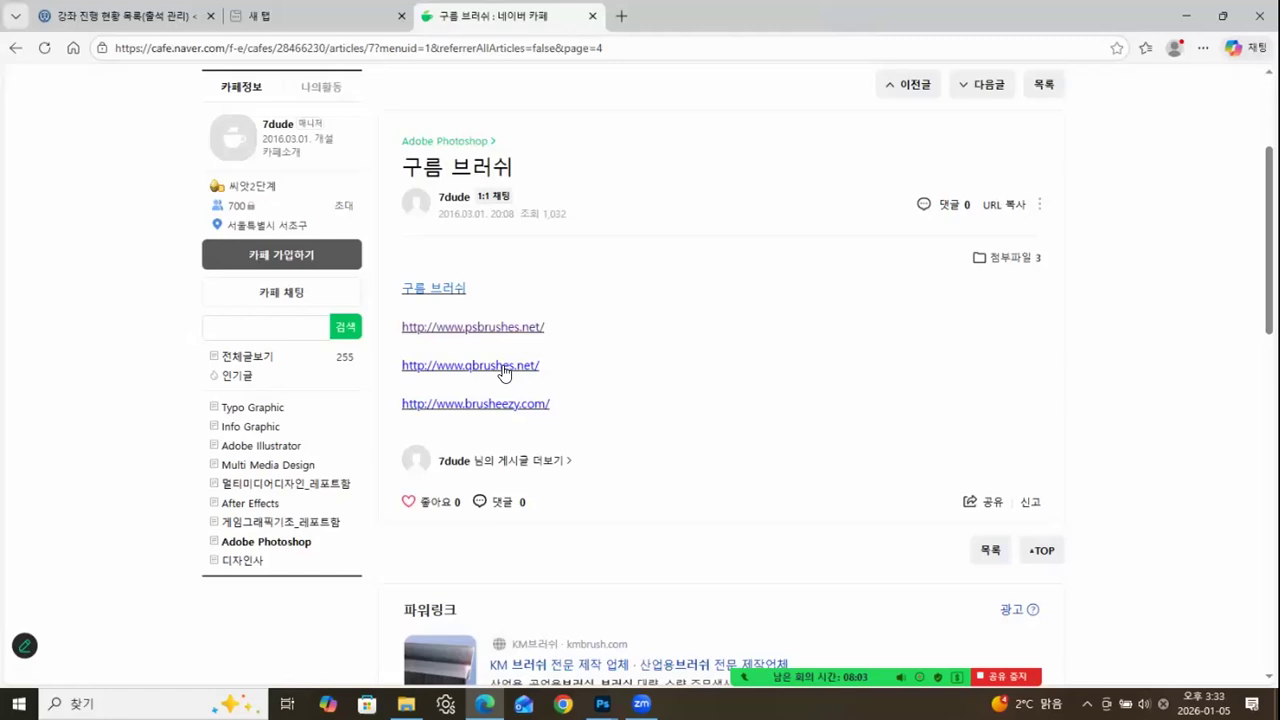
pyautogui.click(490, 408)
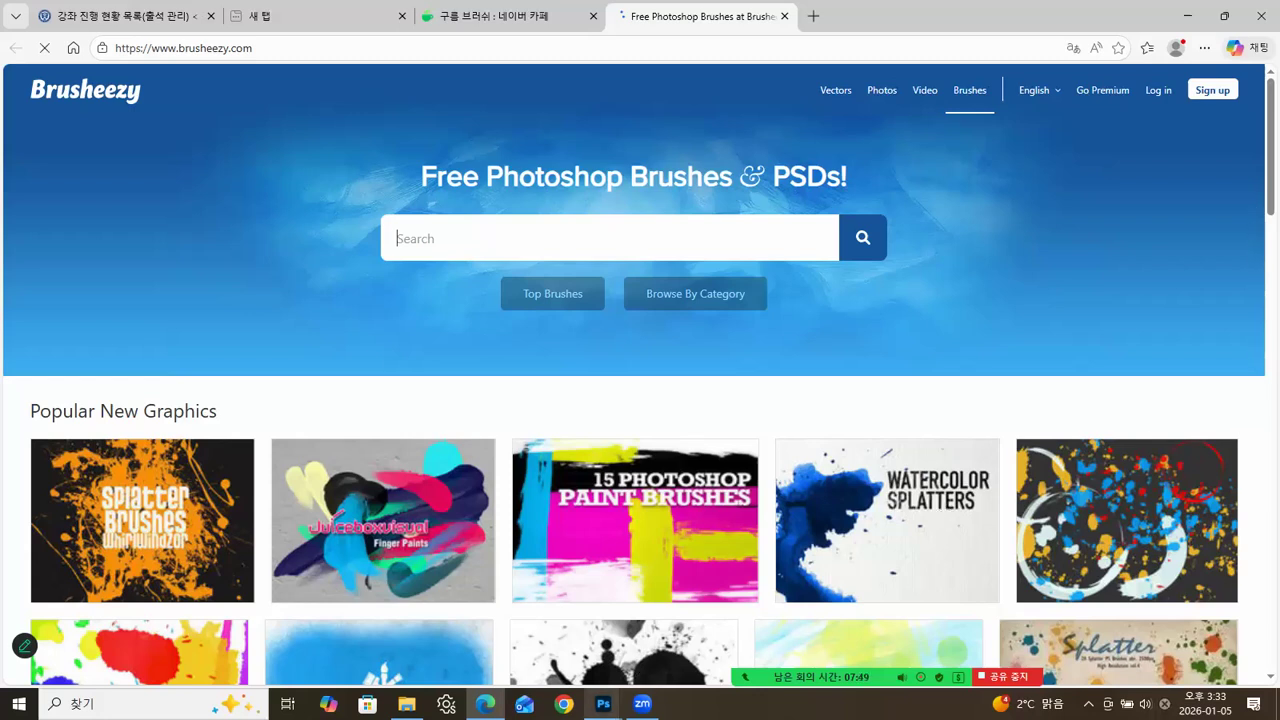
# Open 20 Splatter Color PS Brushes Abr Vol.3 from Brusheezy's popular graphics, dismissing the ad, and download it for free.
pyautogui.click(603, 704)
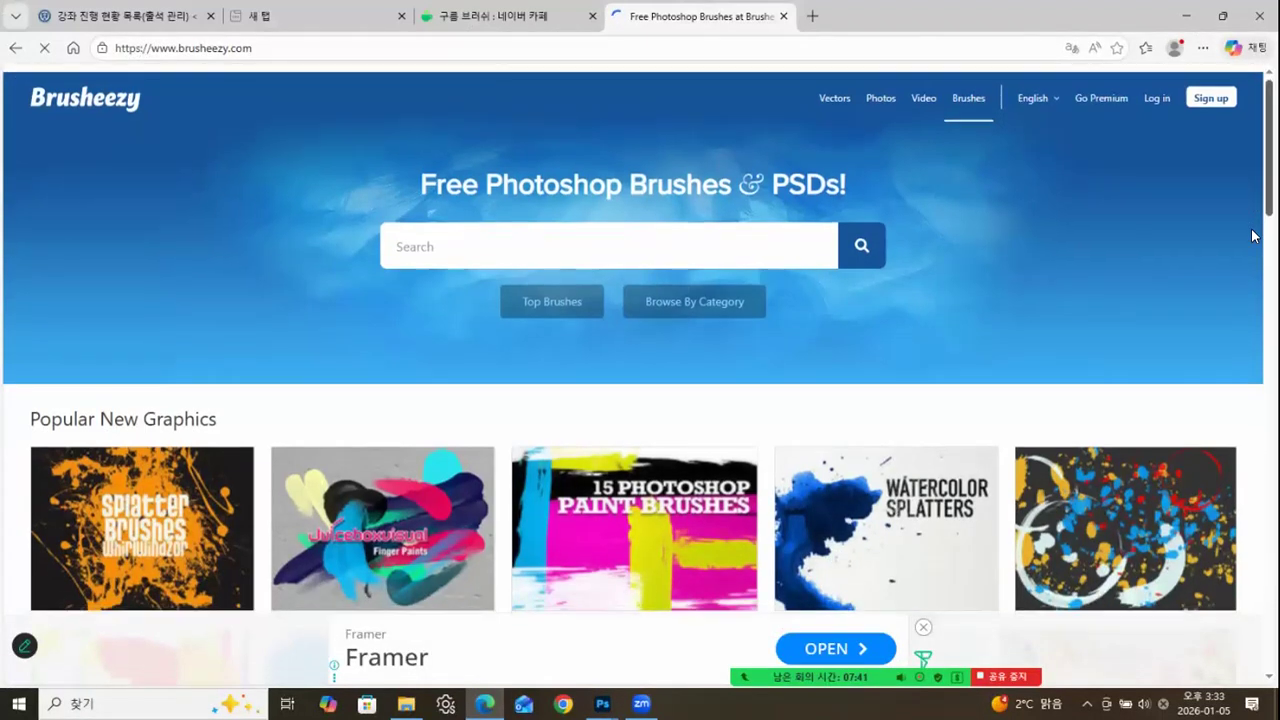
pyautogui.scroll(-4, 1252, 250)
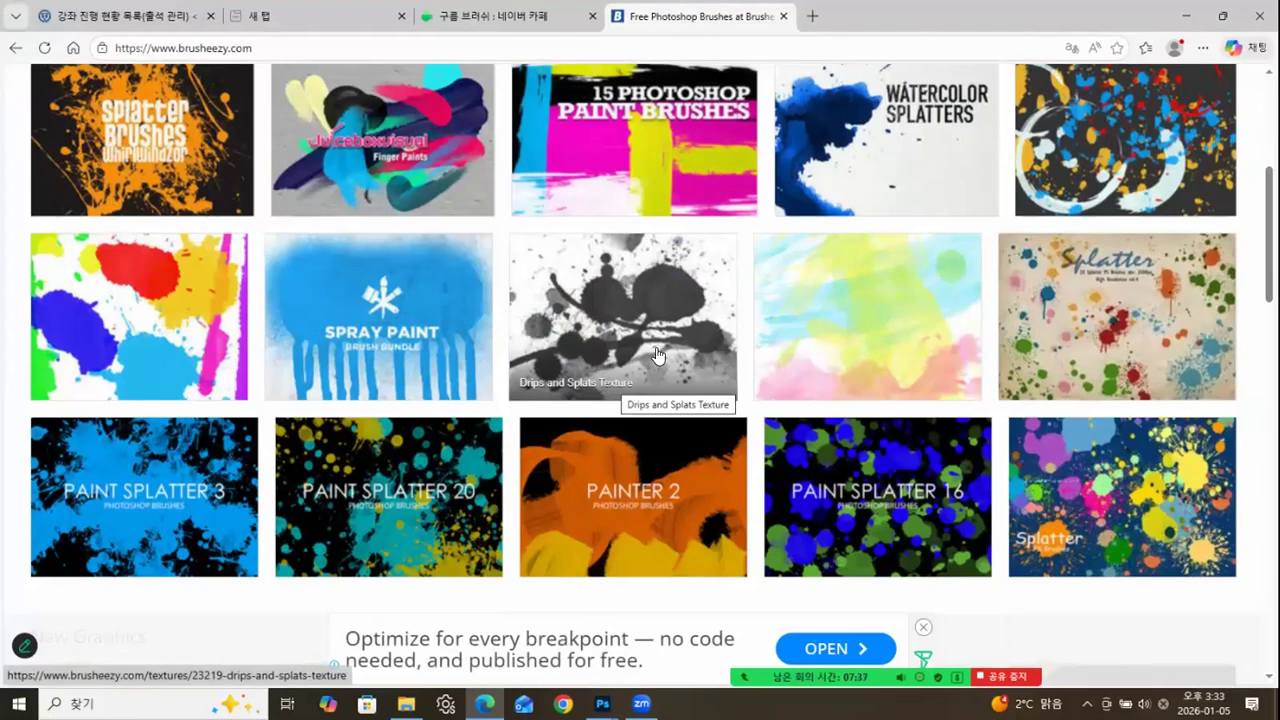
pyautogui.click(1188, 474)
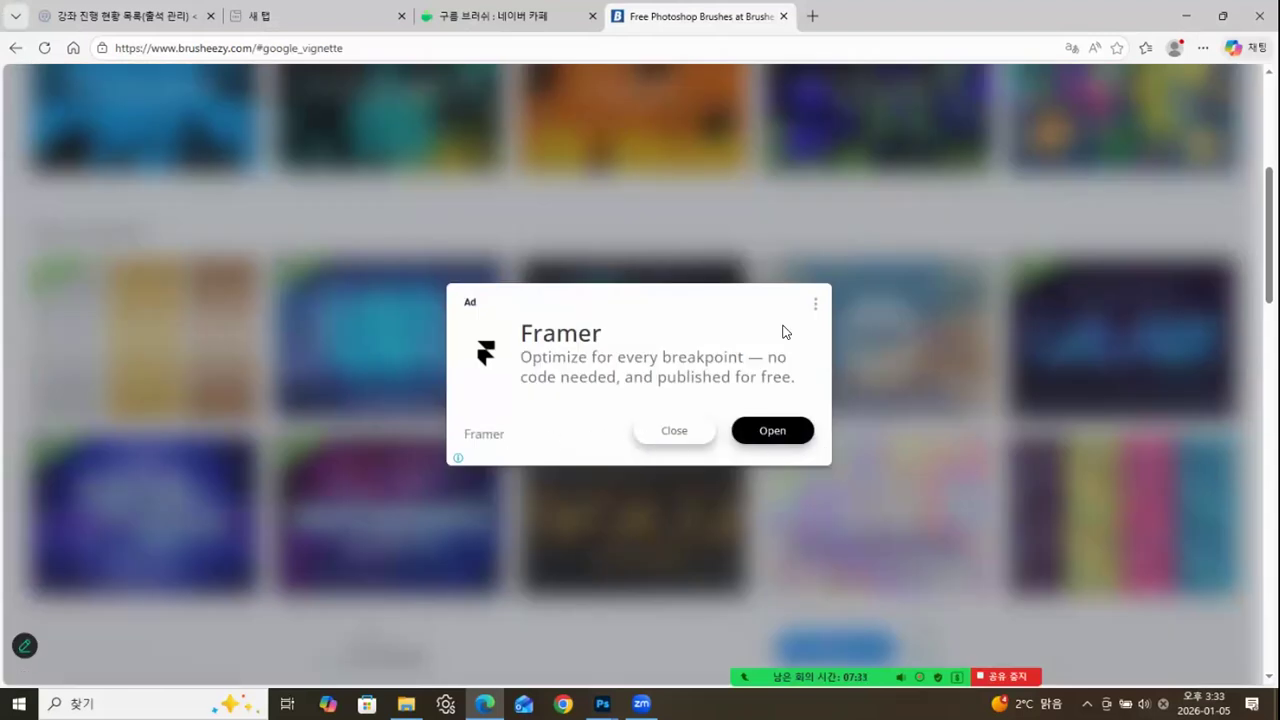
pyautogui.click(815, 304)
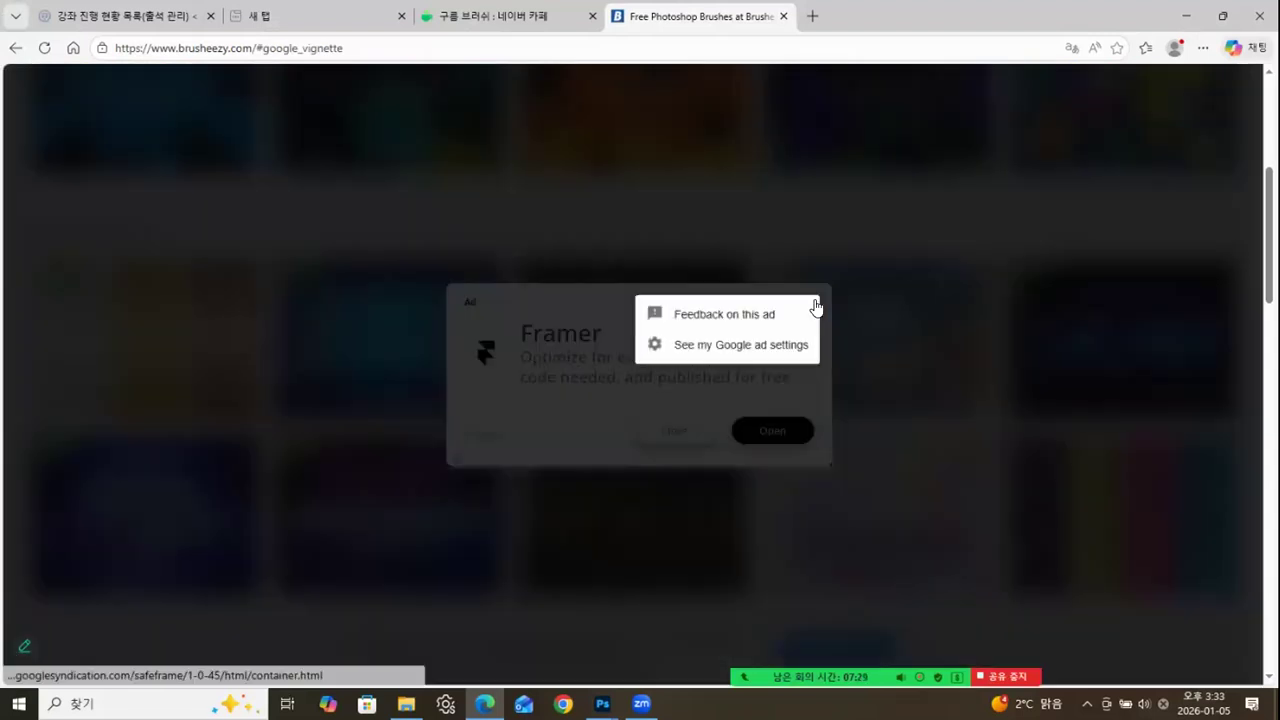
pyautogui.click(792, 247)
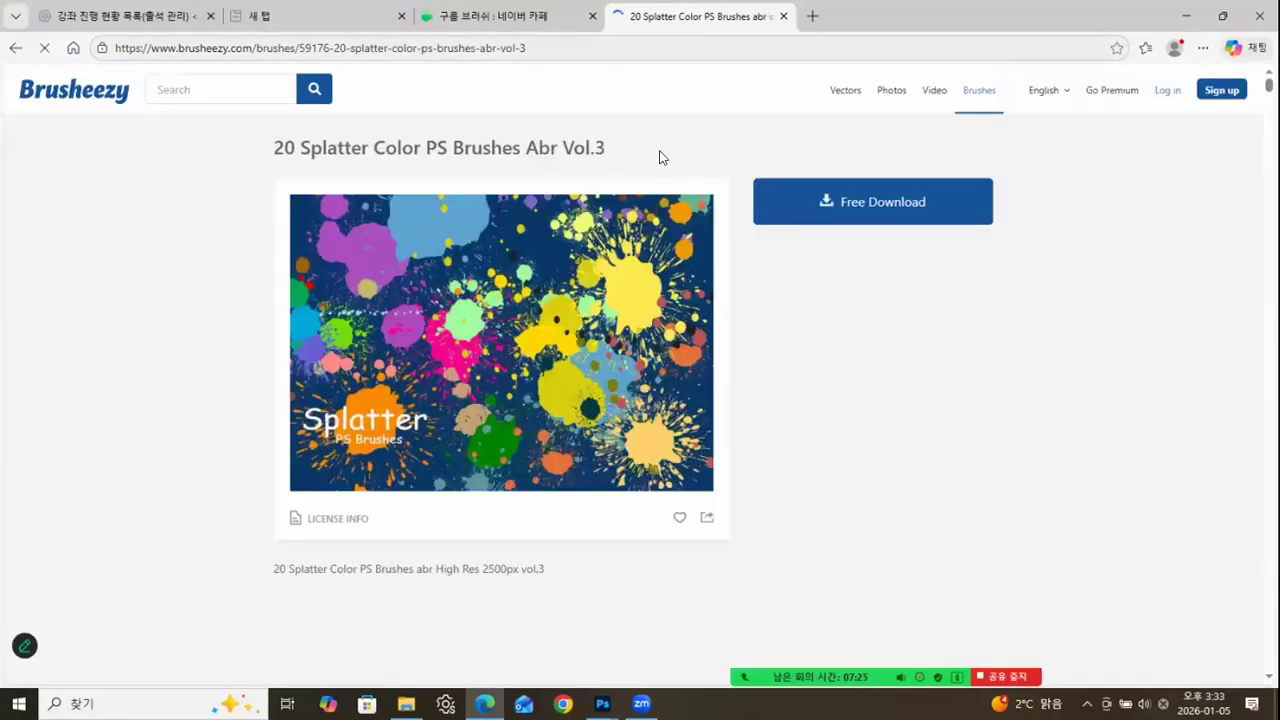
pyautogui.click(853, 212)
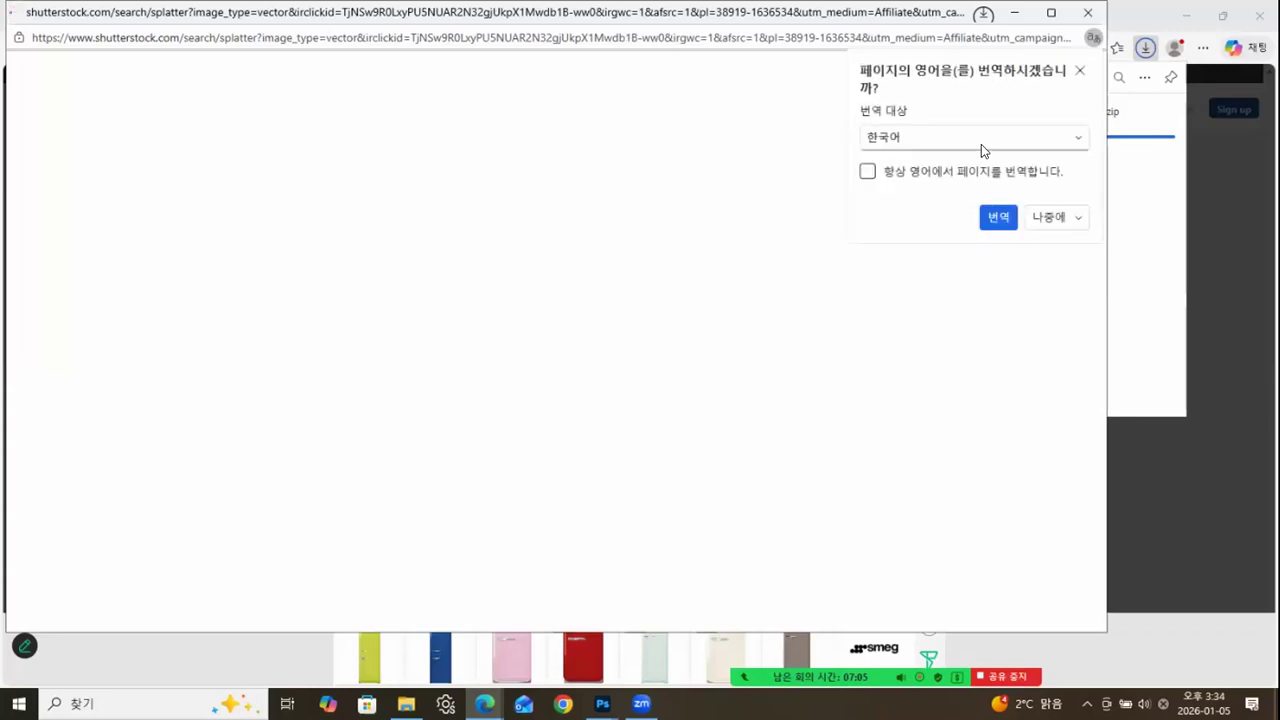
# Translate the Shutterstock splatter page into Korean and look through its vector results.
pyautogui.click(998, 216)
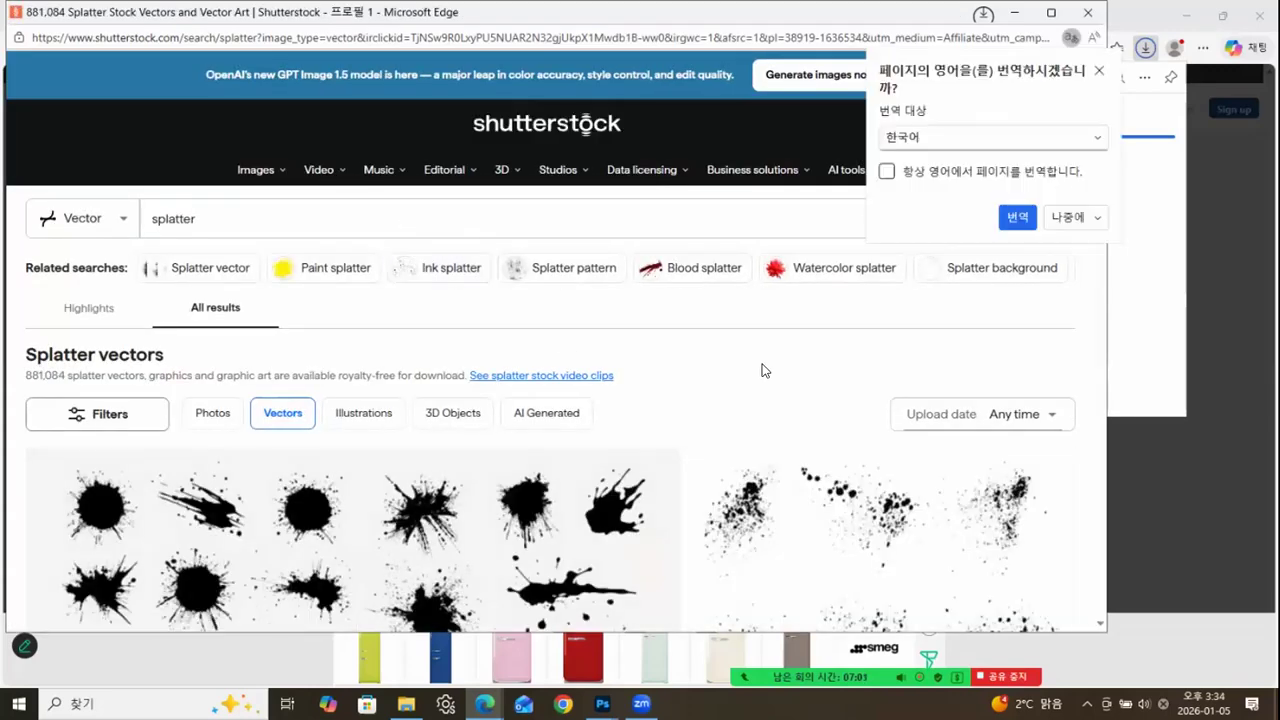
pyautogui.click(1068, 217)
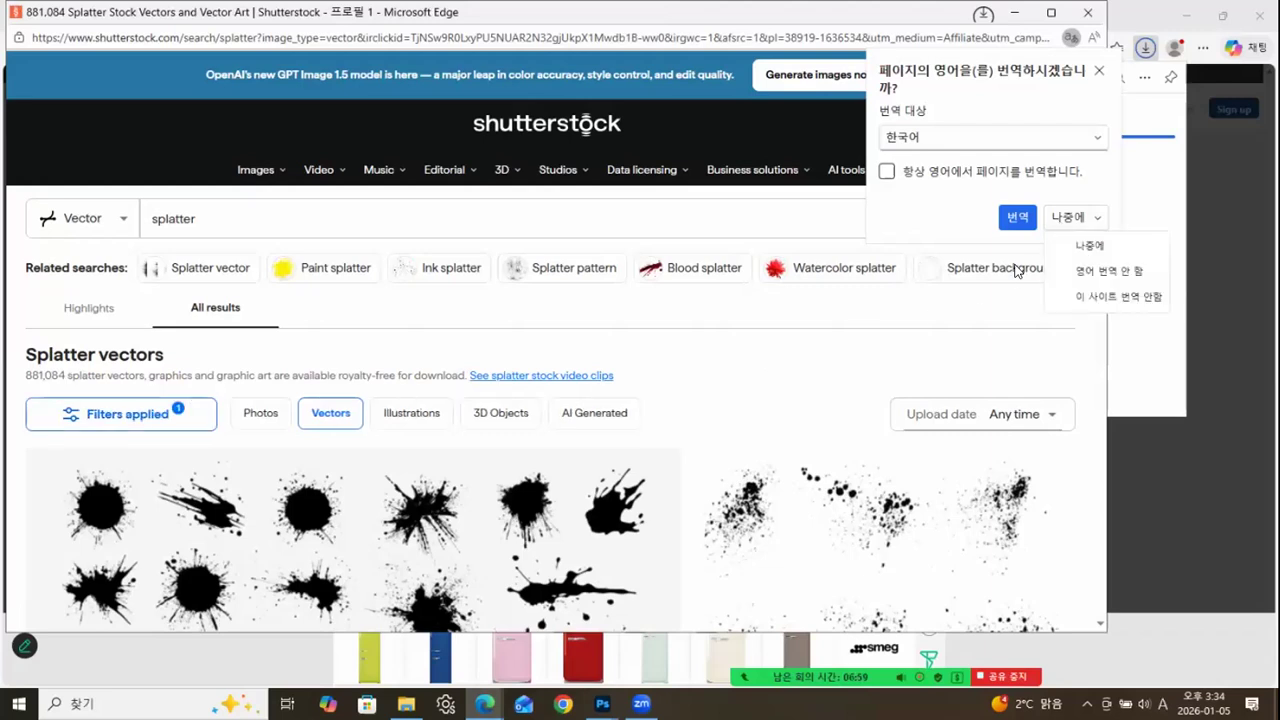
pyautogui.click(1018, 219)
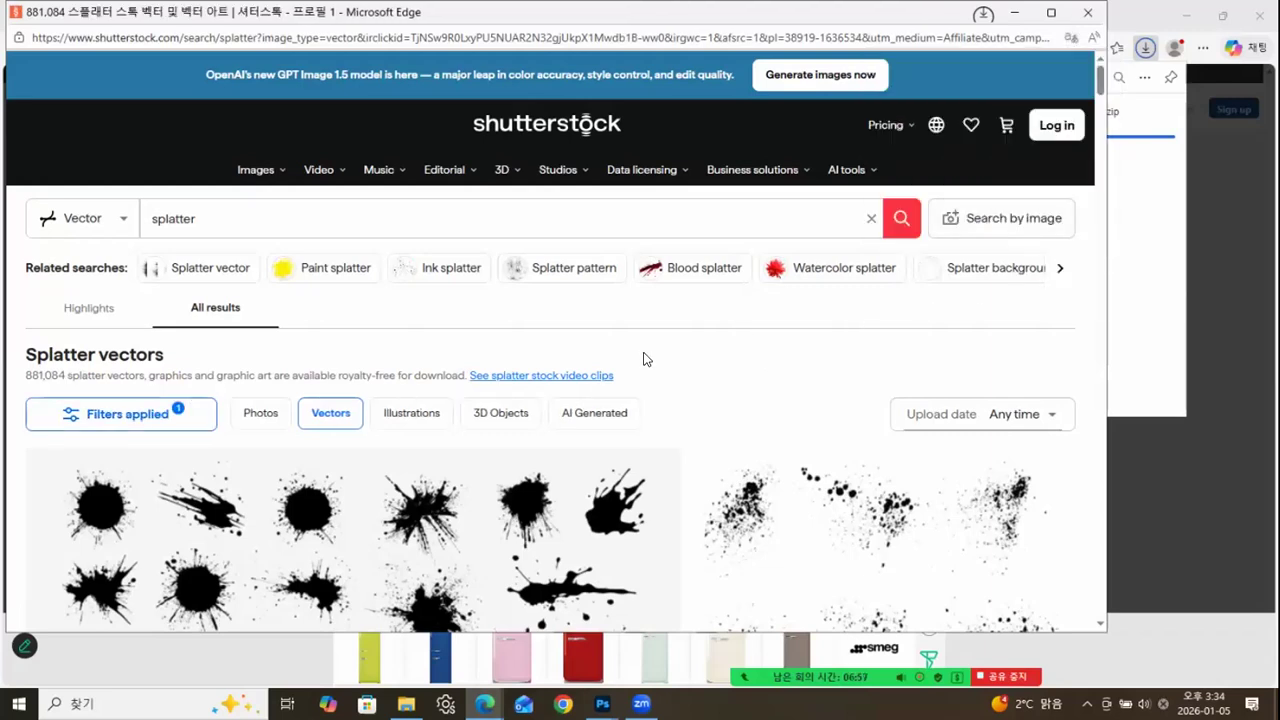
pyautogui.scroll(-2, 669, 371)
pyautogui.scroll(-3, 670, 373)
pyautogui.scroll(5, 670, 366)
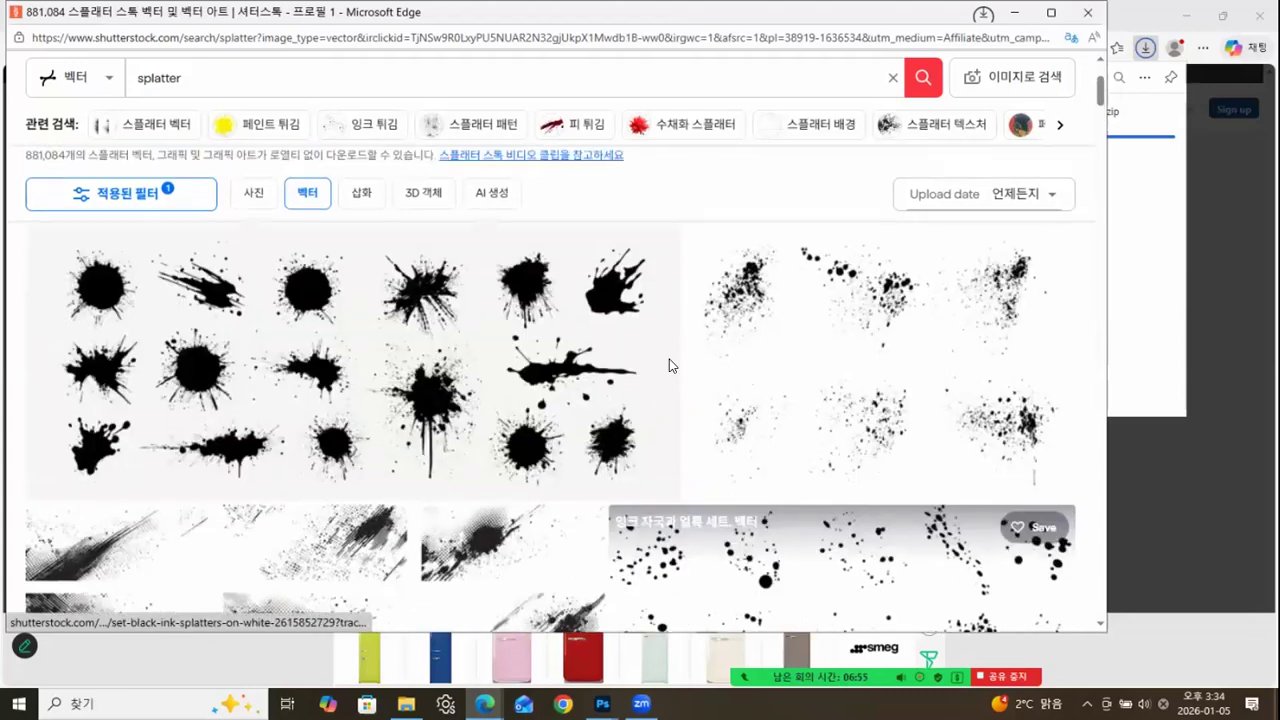
# In File Explorer, extract 20_Splatter_Color_PS_Brushes_abr_vol_3.zip in the 다운로드 folder into a folder of the same name and dismiss the ALTools ad.
pyautogui.click(406, 704)
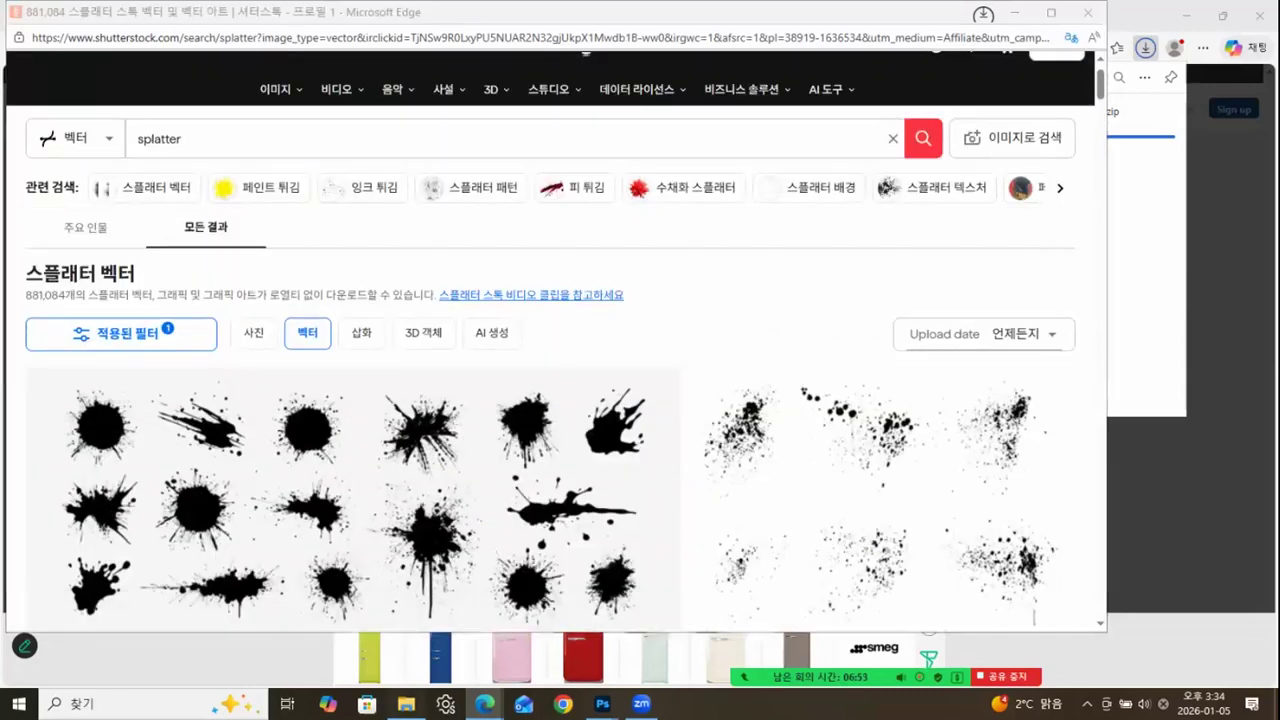
pyautogui.click(595, 212)
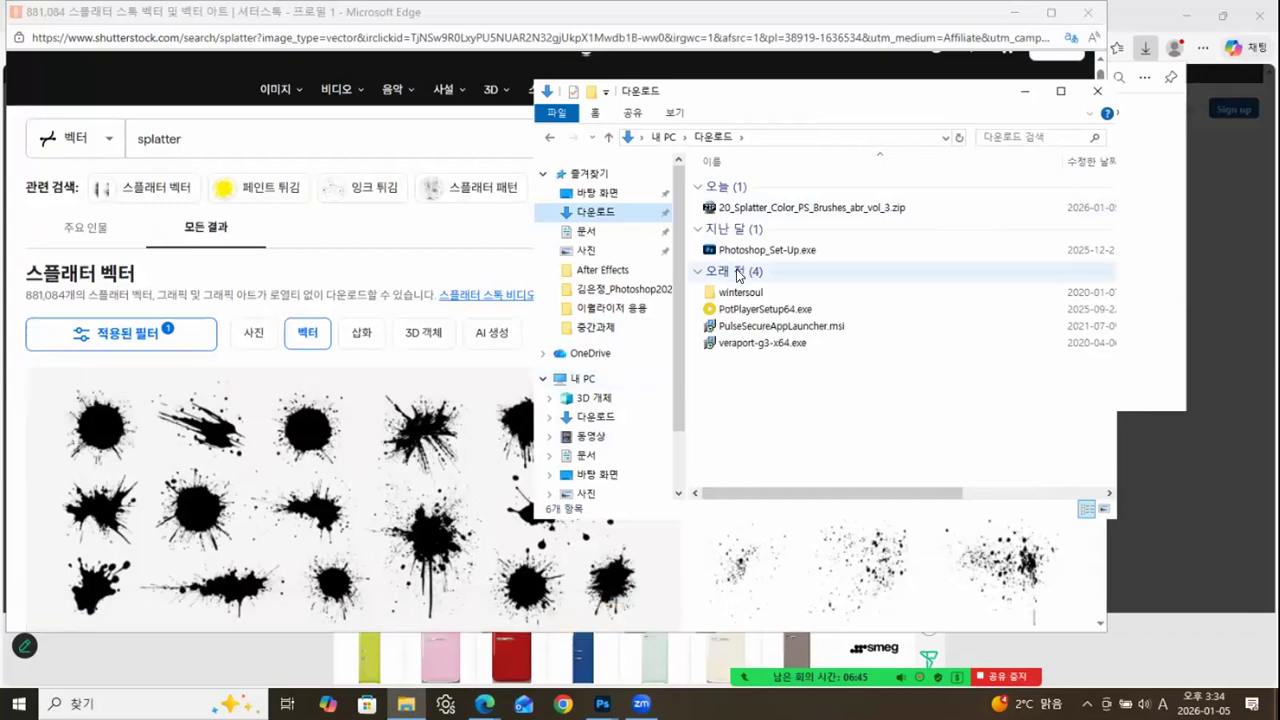
pyautogui.rightClick(758, 209)
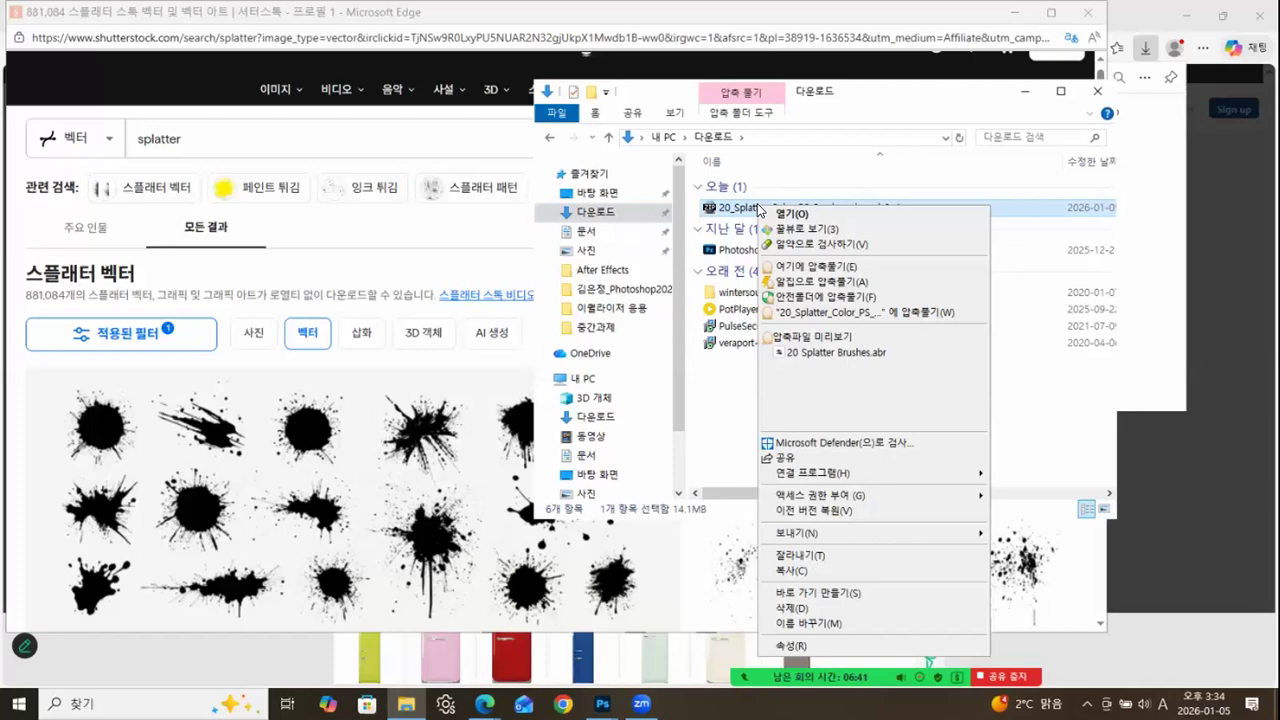
pyautogui.click(848, 312)
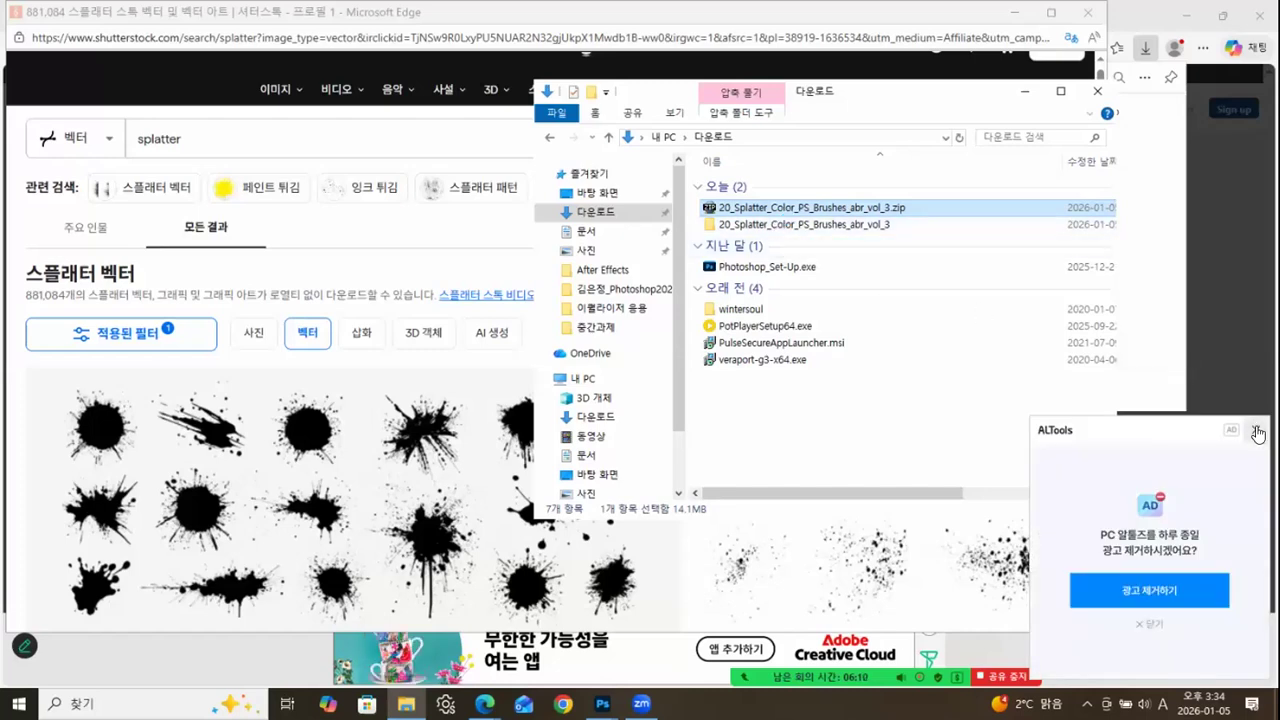
pyautogui.click(1255, 425)
# Move 20 Splatter Brushes.abr from the extracted folder into the 예제 folder of the Photoshop2025 course folder on the desktop.
pyautogui.click(746, 226)
pyautogui.doubleClick(746, 226)
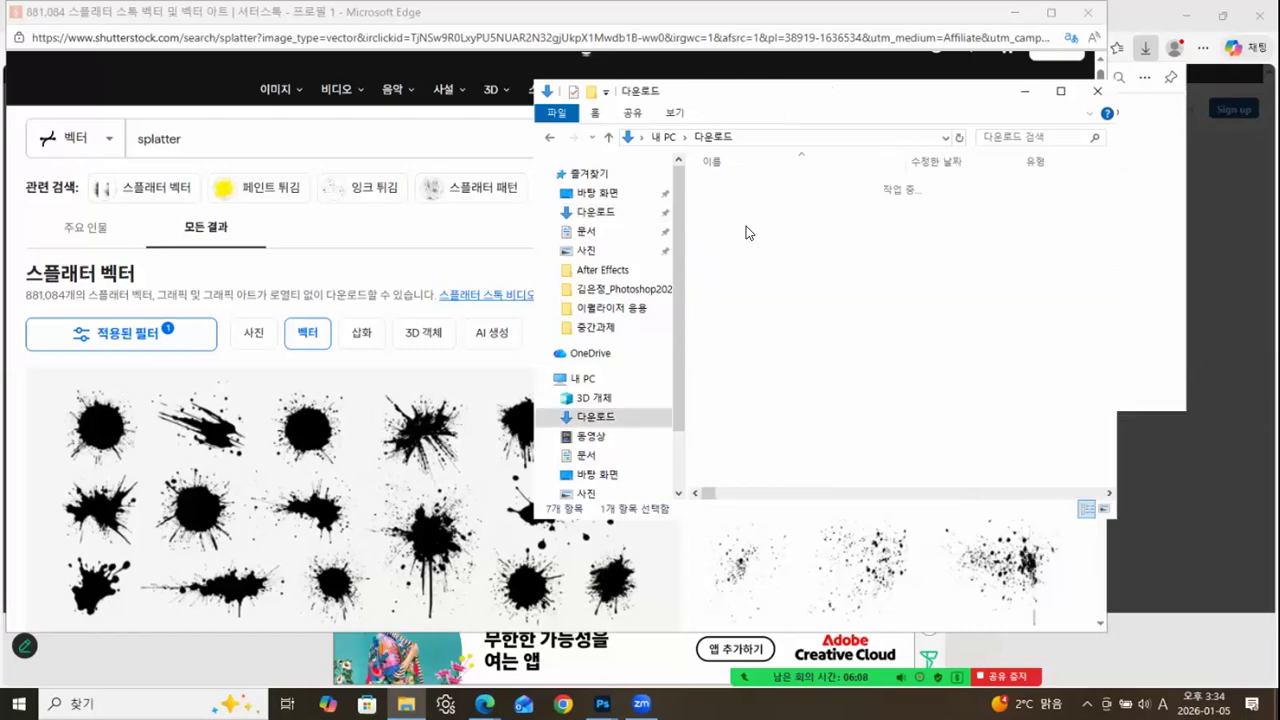
pyautogui.doubleClick(754, 188)
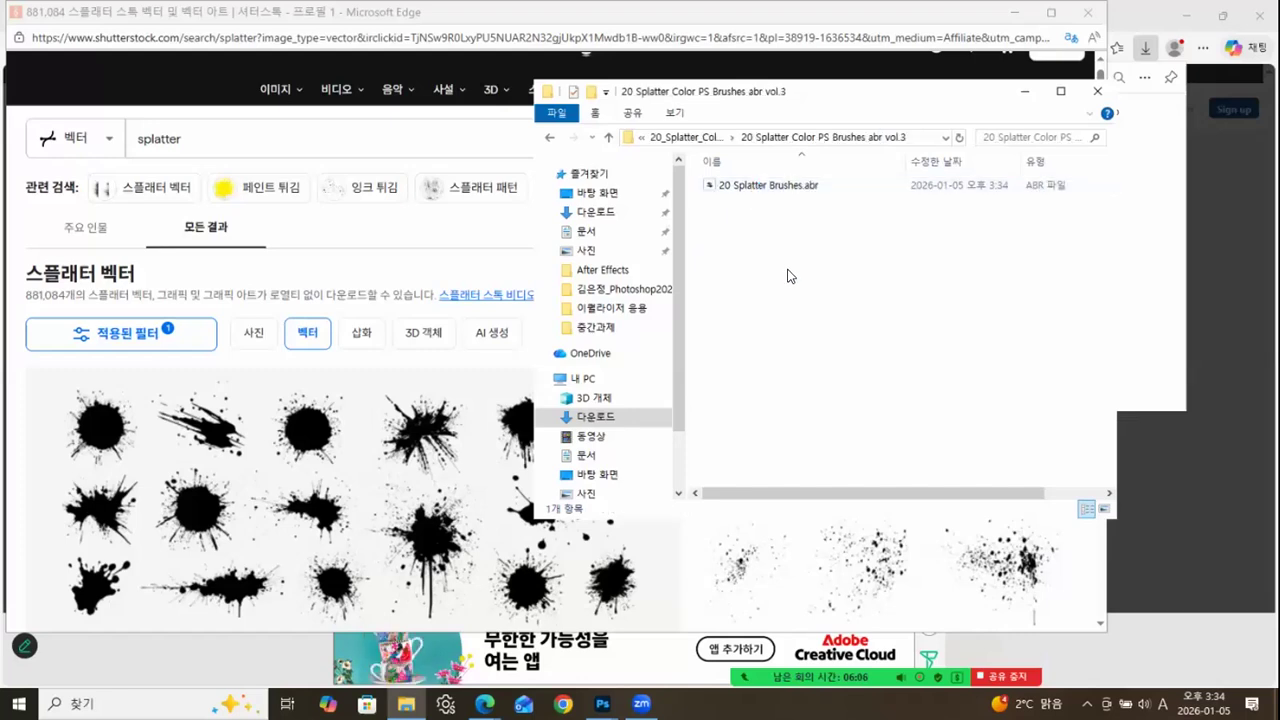
pyautogui.rightClick(757, 187)
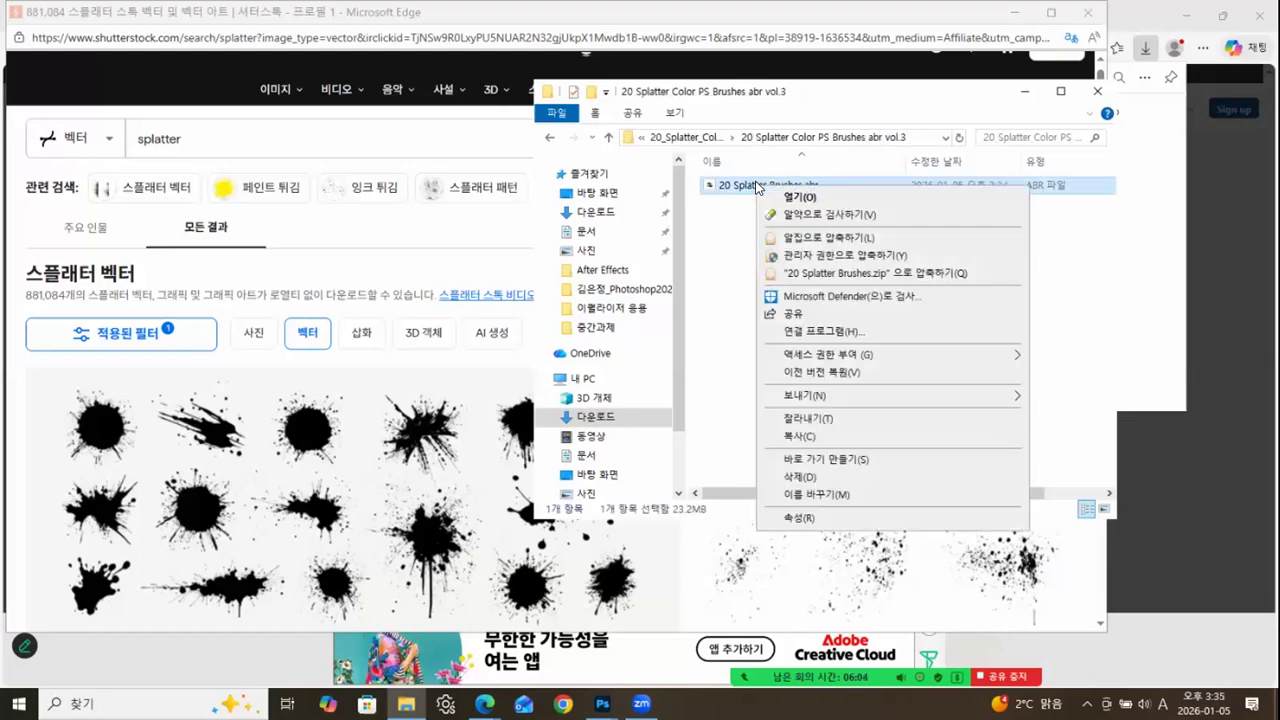
pyautogui.click(803, 421)
pyautogui.click(597, 193)
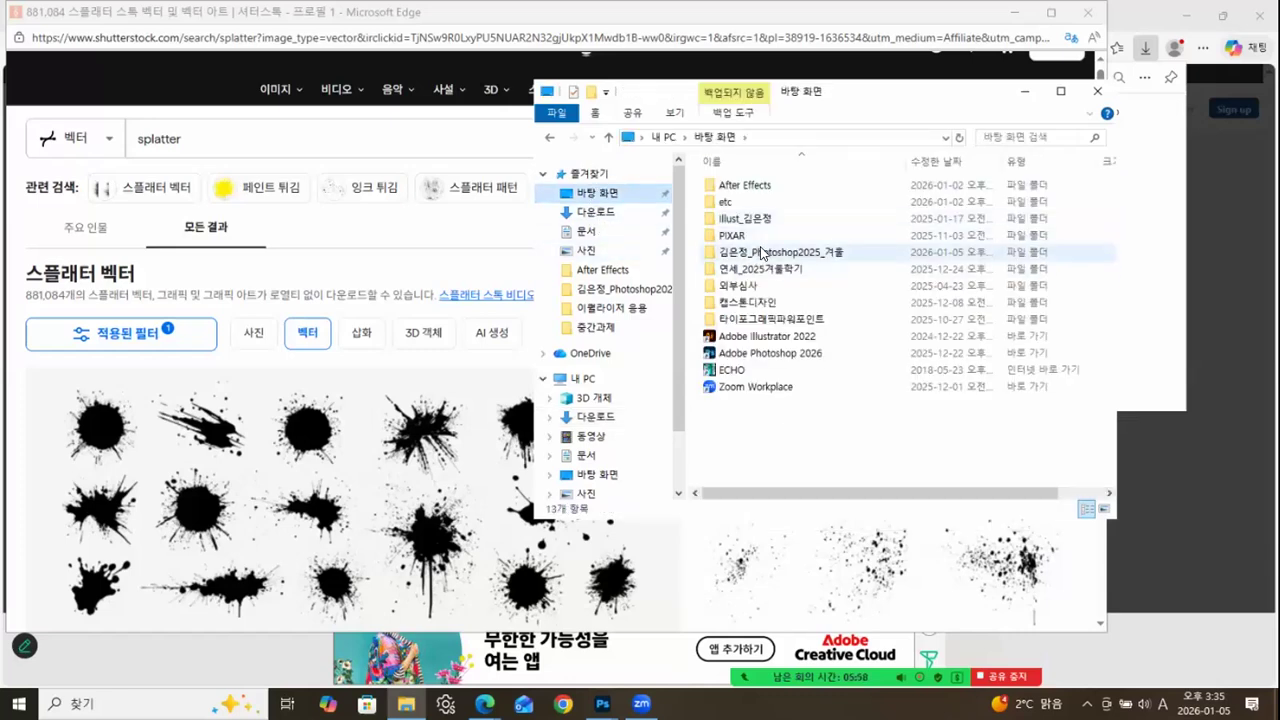
pyautogui.doubleClick(762, 251)
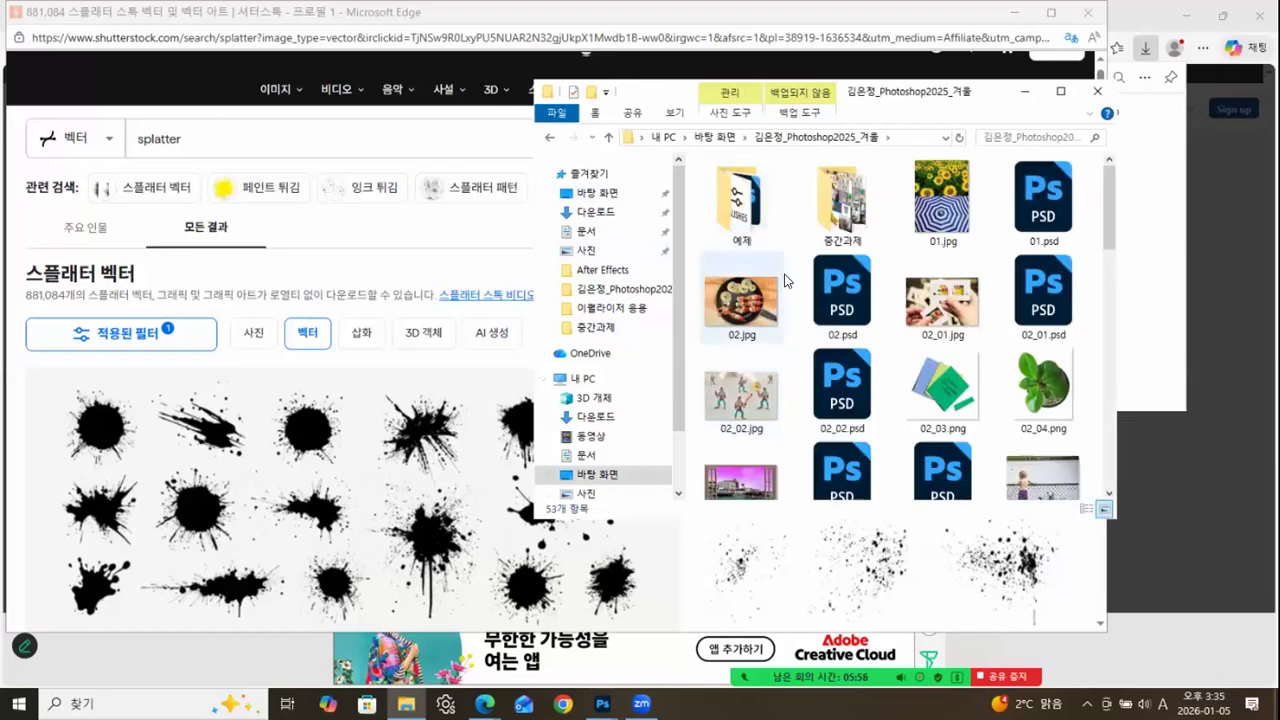
pyautogui.scroll(-10, 1110, 265)
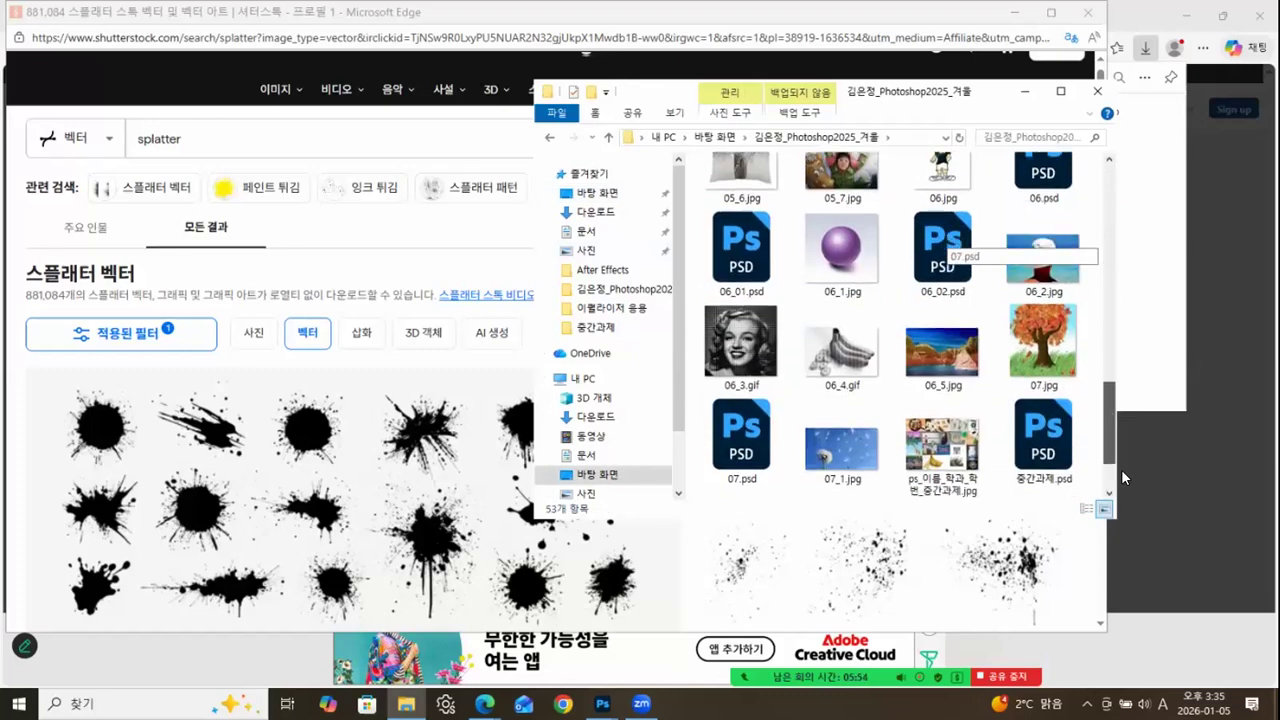
pyautogui.scroll(10, 1098, 332)
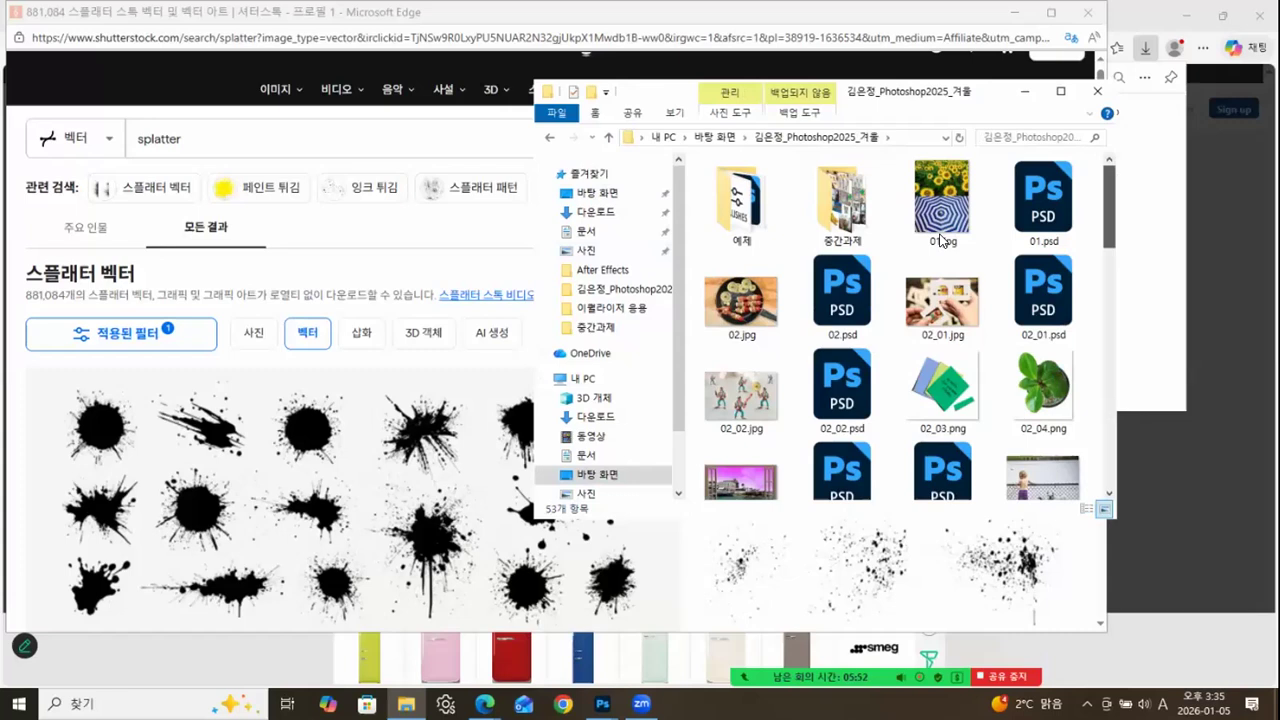
pyautogui.click(745, 210)
pyautogui.doubleClick(745, 210)
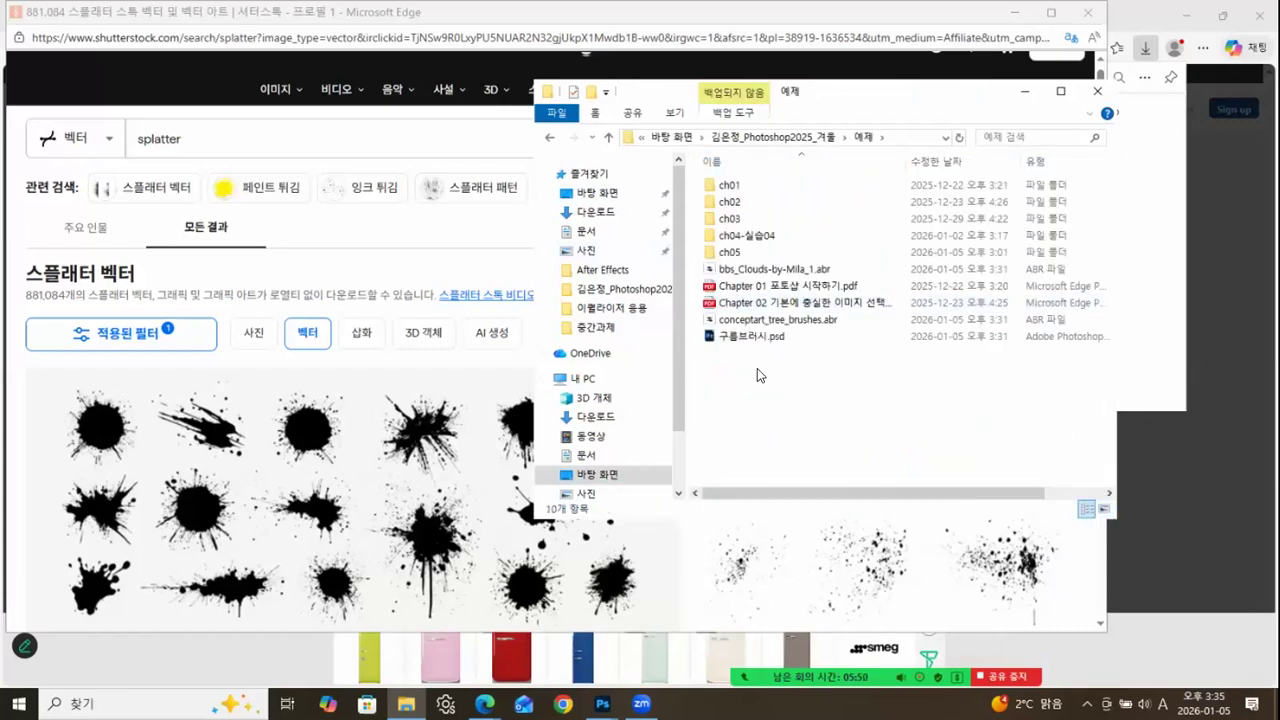
pyautogui.rightClick(758, 375)
pyautogui.click(805, 495)
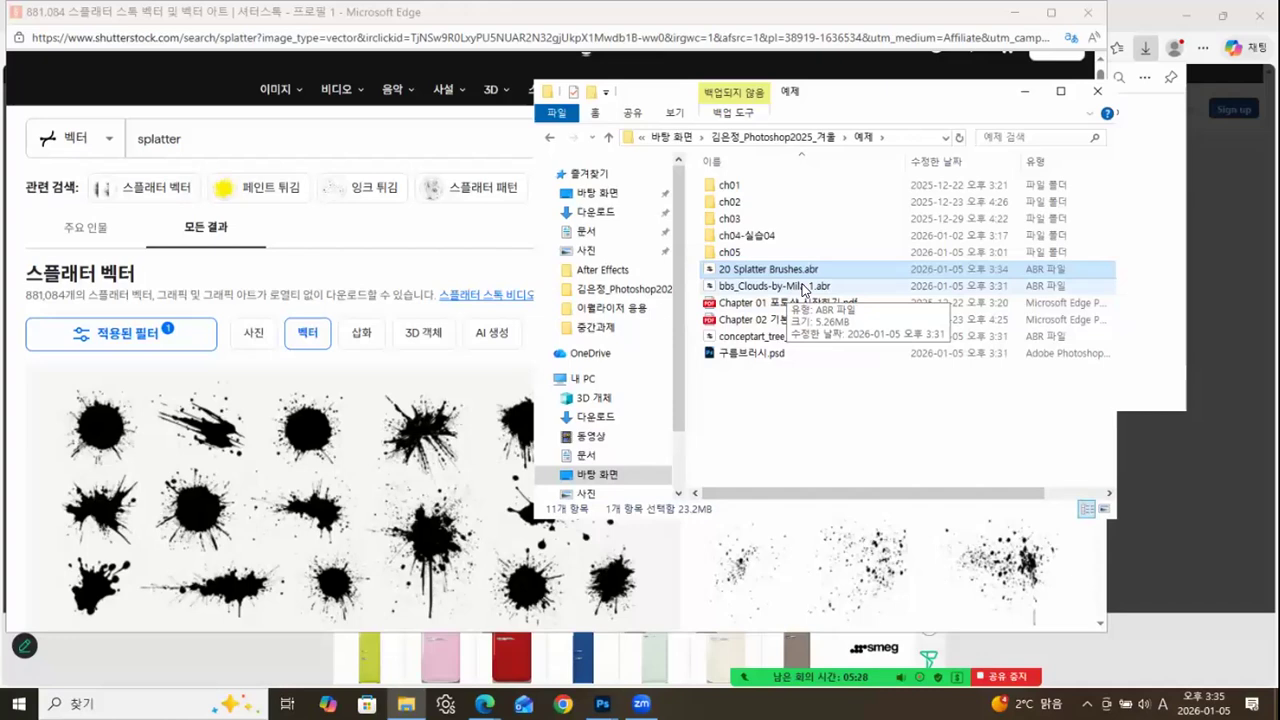
# Switch to Photoshop and check the image size of 구름브러시.psd in centimetres and its resolution, leaving the dialog without applying changes.
pyautogui.moveTo(602, 703)
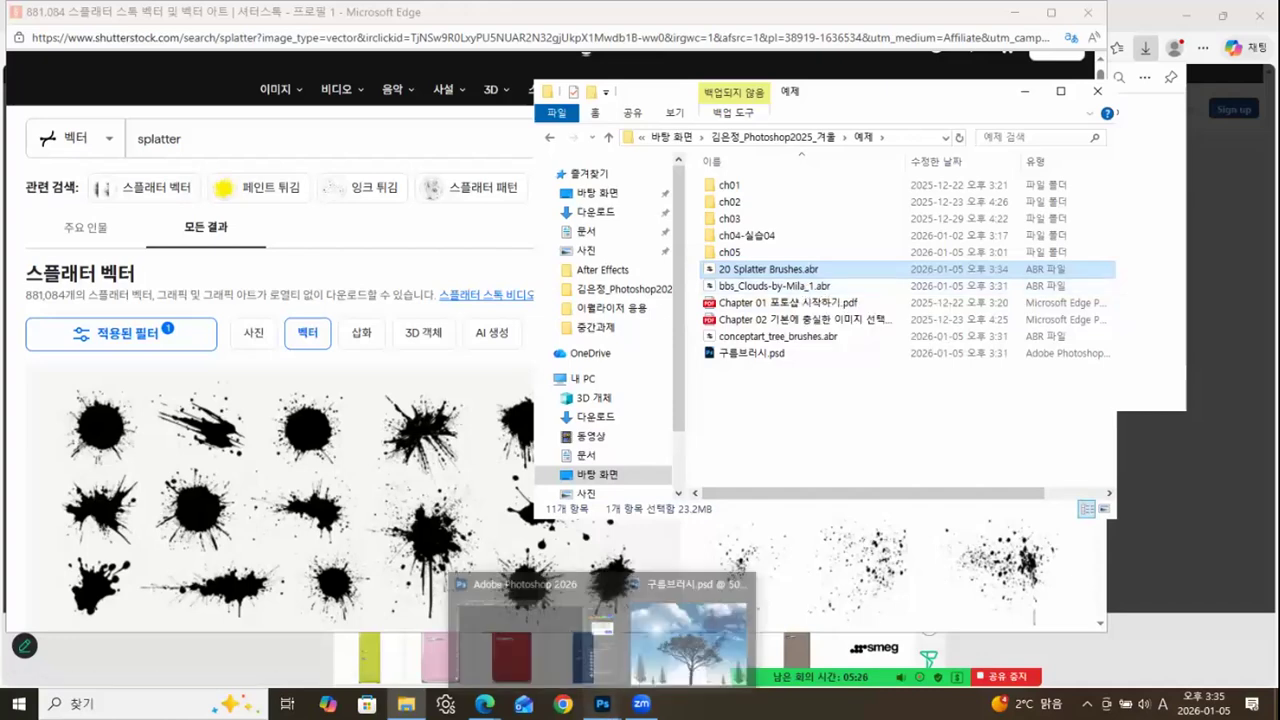
pyautogui.click(667, 660)
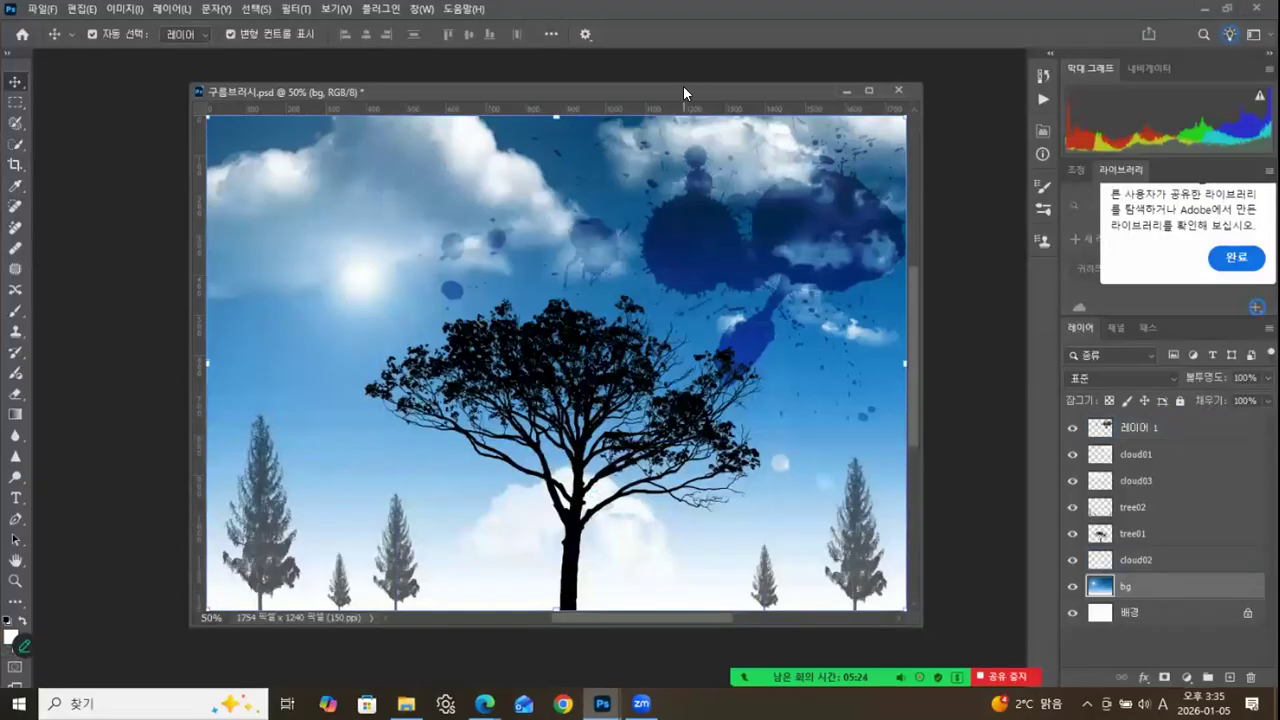
pyautogui.moveTo(733, 98)
pyautogui.mouseDown()
pyautogui.moveTo(697, 111)
pyautogui.moveTo(731, 107)
pyautogui.mouseUp()
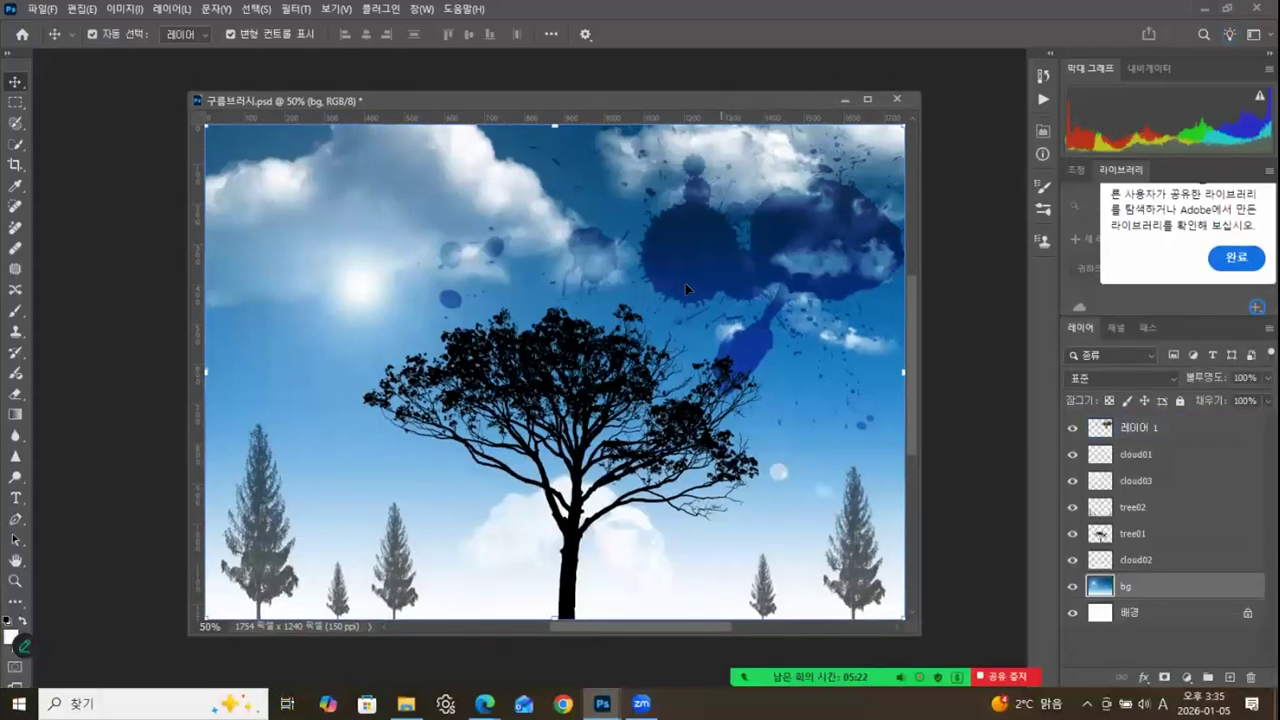
pyautogui.rightClick(706, 98)
pyautogui.click(740, 122)
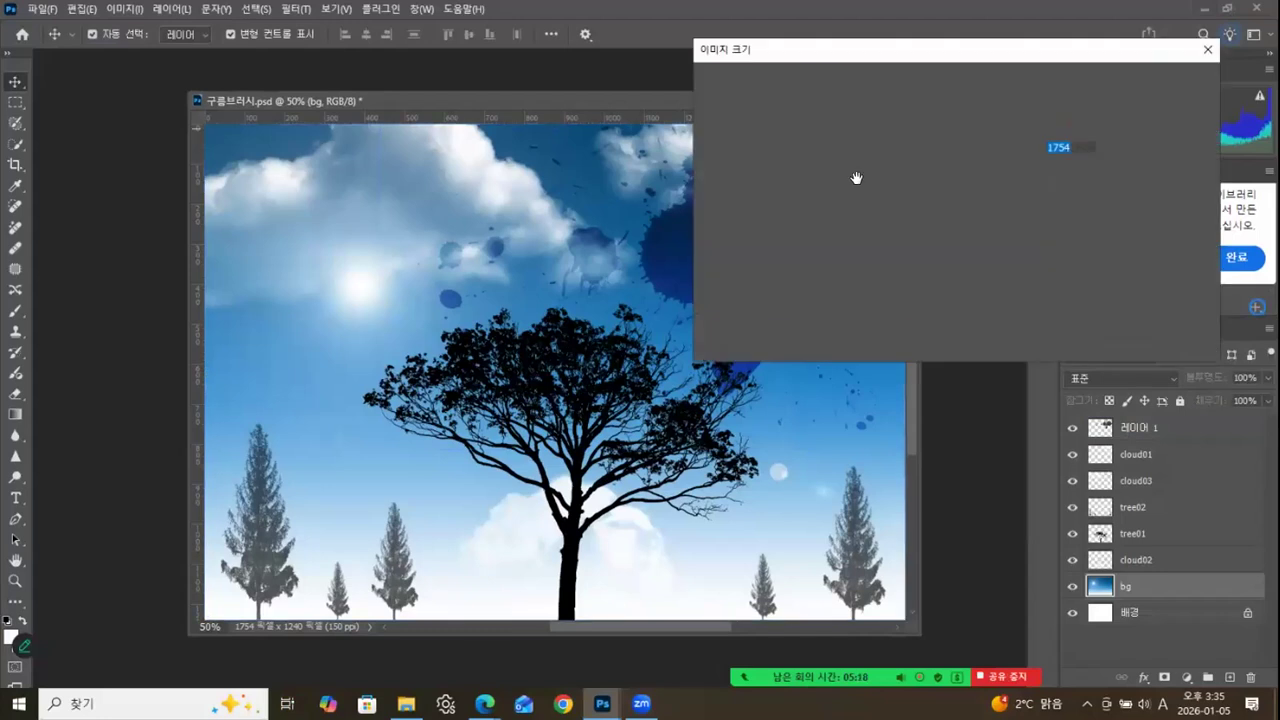
pyautogui.click(1117, 152)
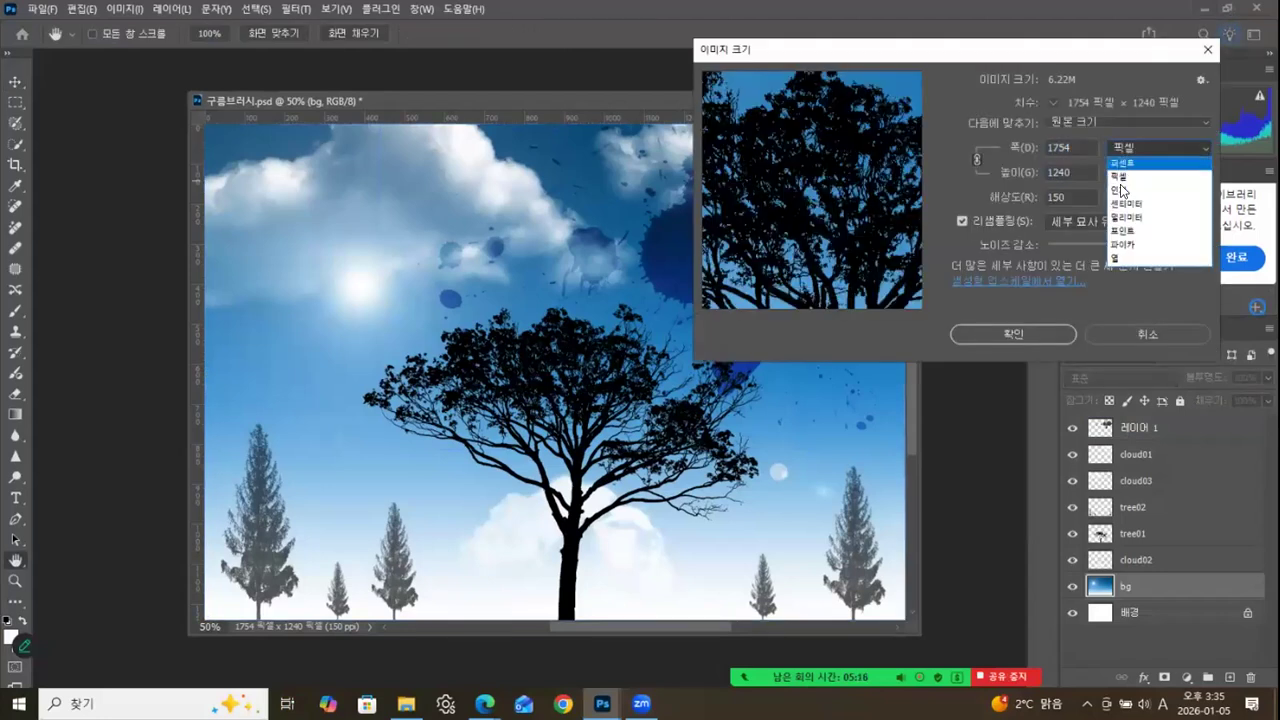
pyautogui.click(1128, 184)
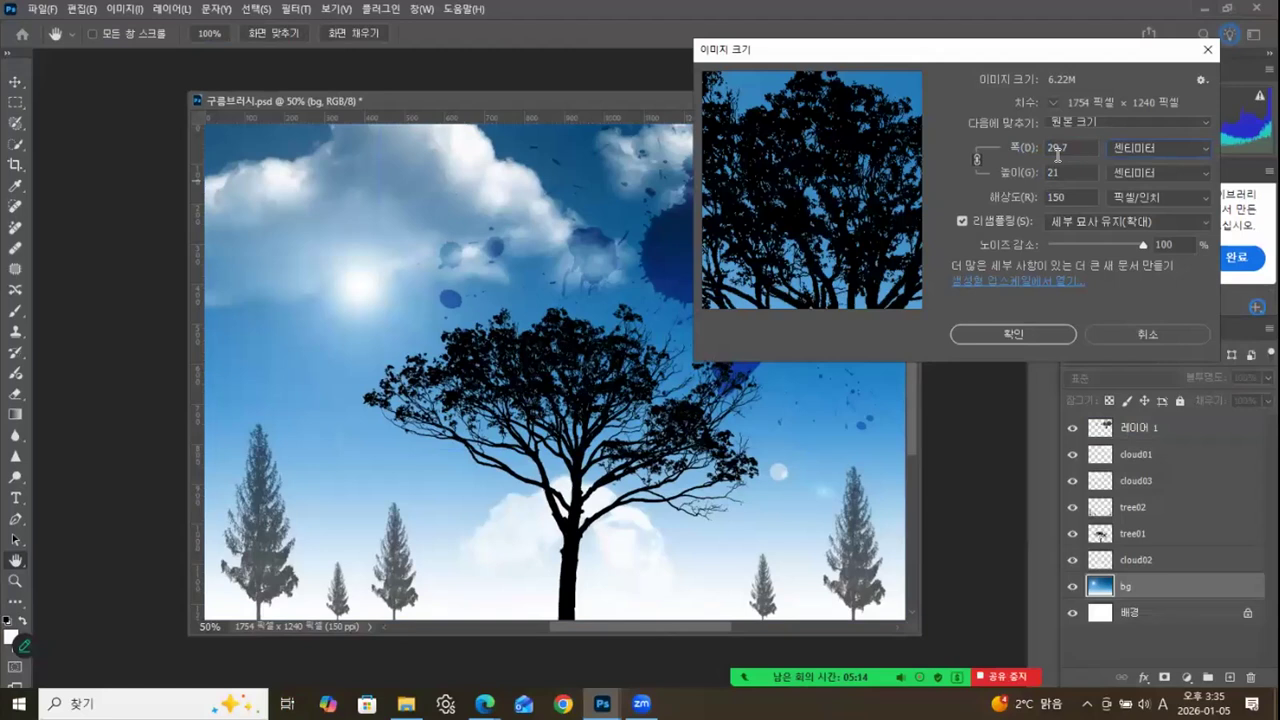
pyautogui.moveTo(1071, 196); pyautogui.dragTo(1019, 196)
pyautogui.click(1142, 335)
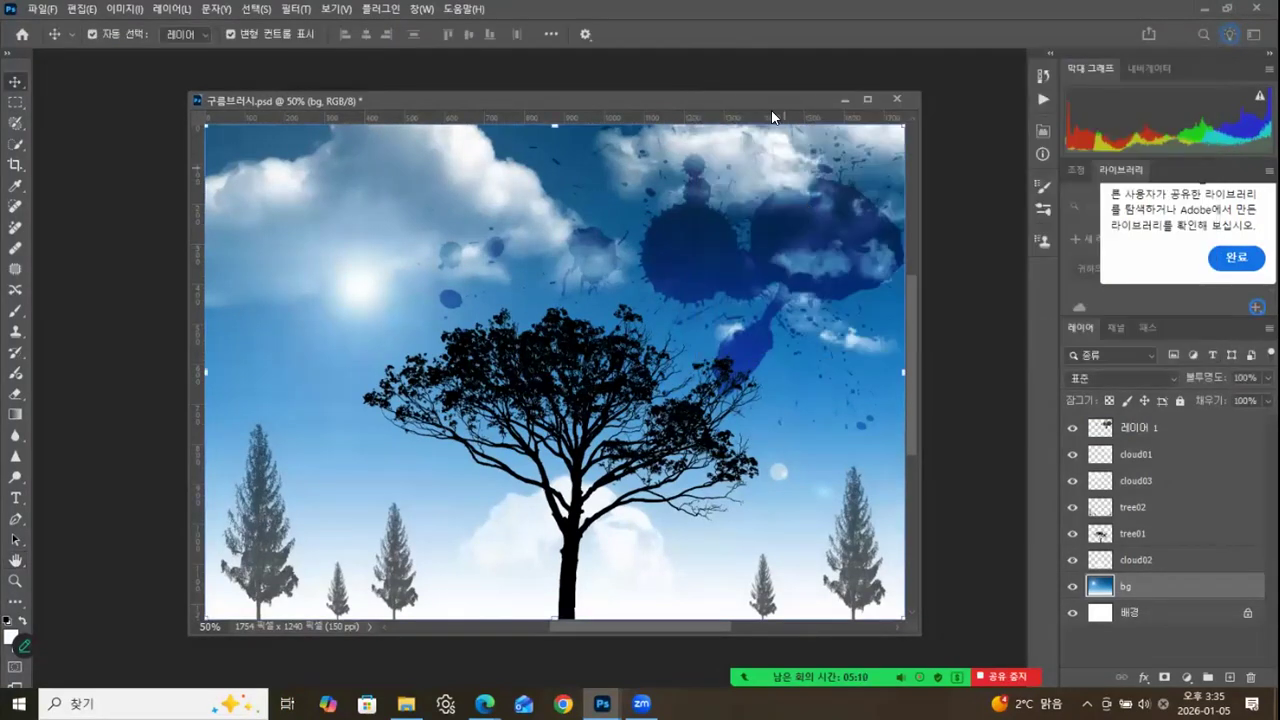
# Close 구름브러시.psd without saving the changes.
pyautogui.moveTo(800, 100); pyautogui.dragTo(779, 100)
pyautogui.click(876, 98)
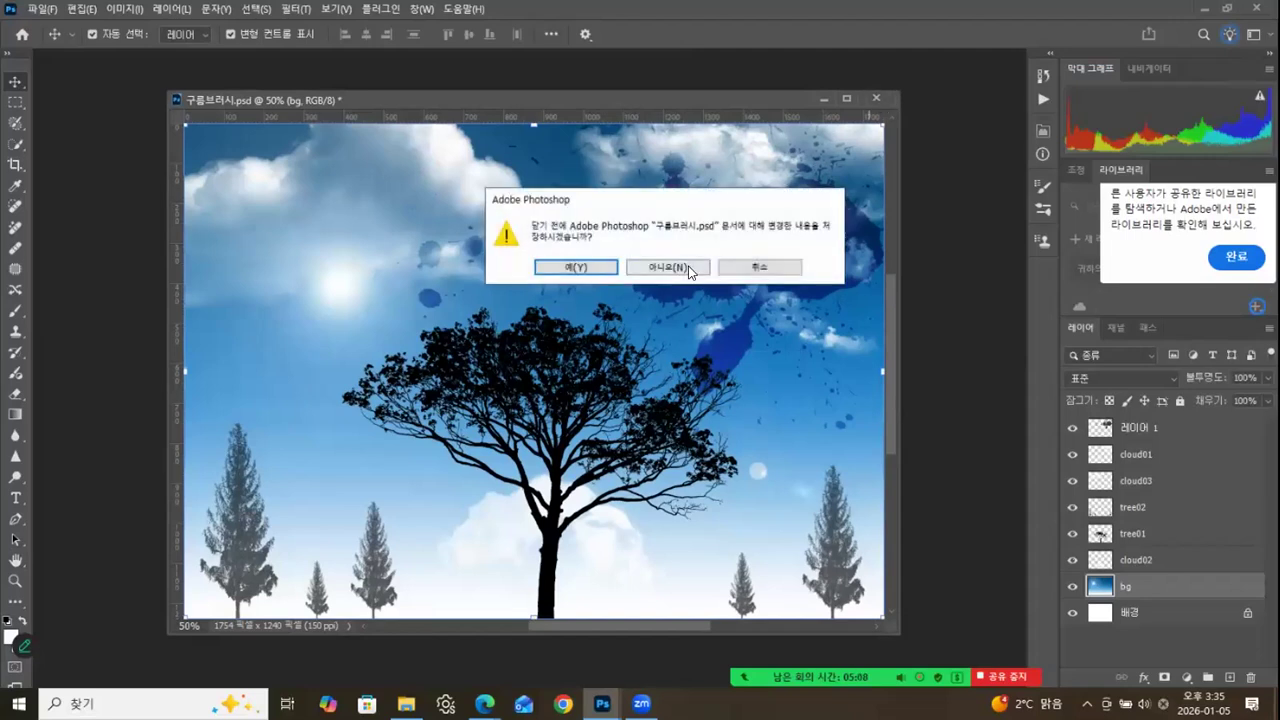
pyautogui.click(690, 268)
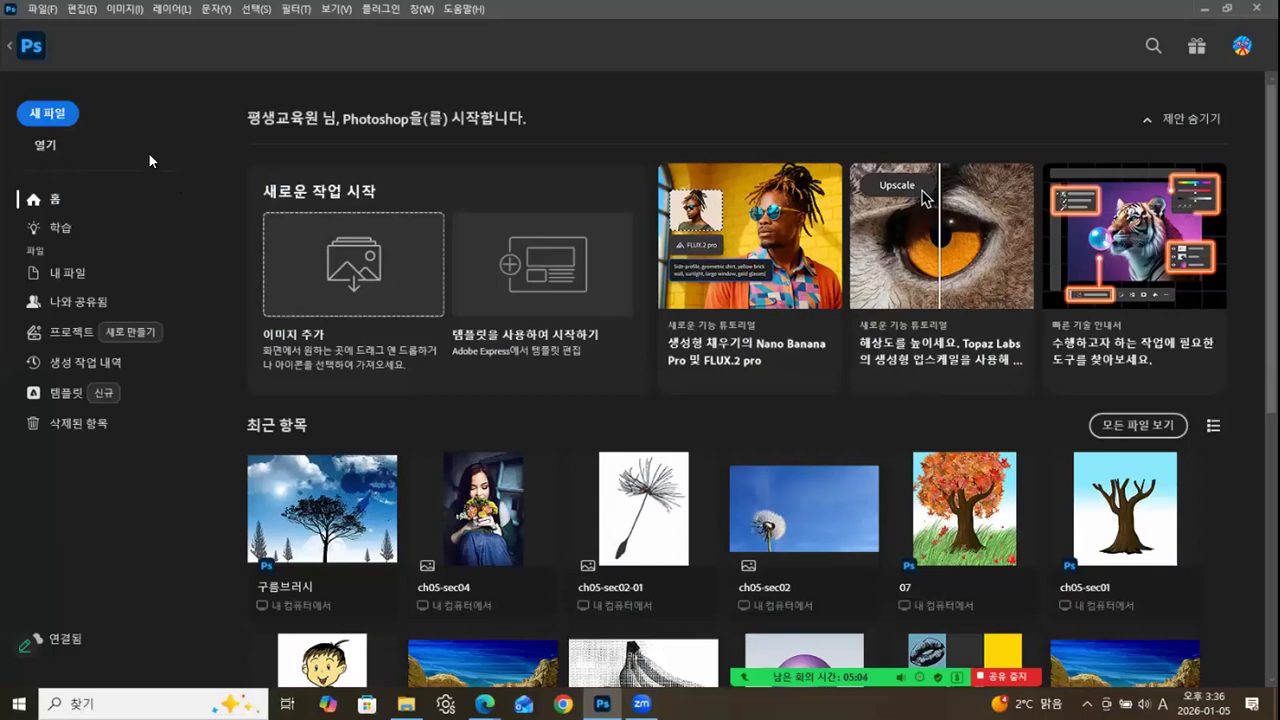
# Create a new landscape A4 print document at 150 ppi and float it in its own window.
pyautogui.click(40, 10)
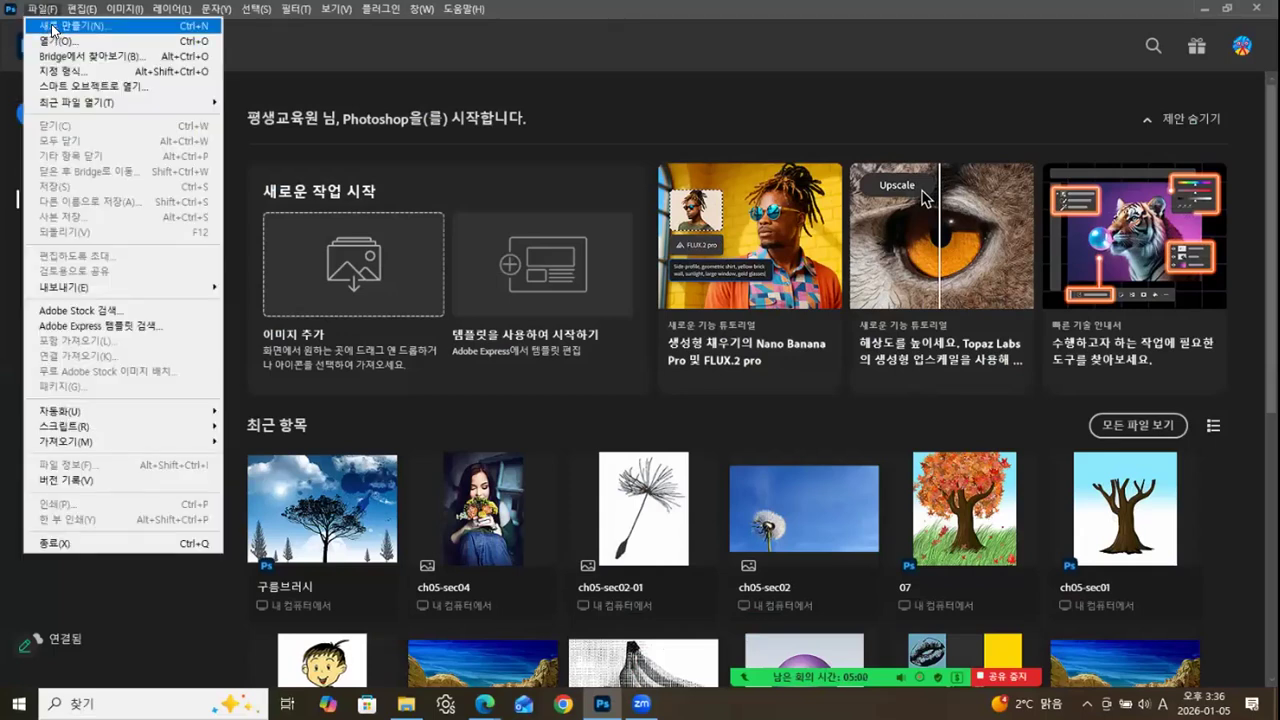
pyautogui.click(51, 26)
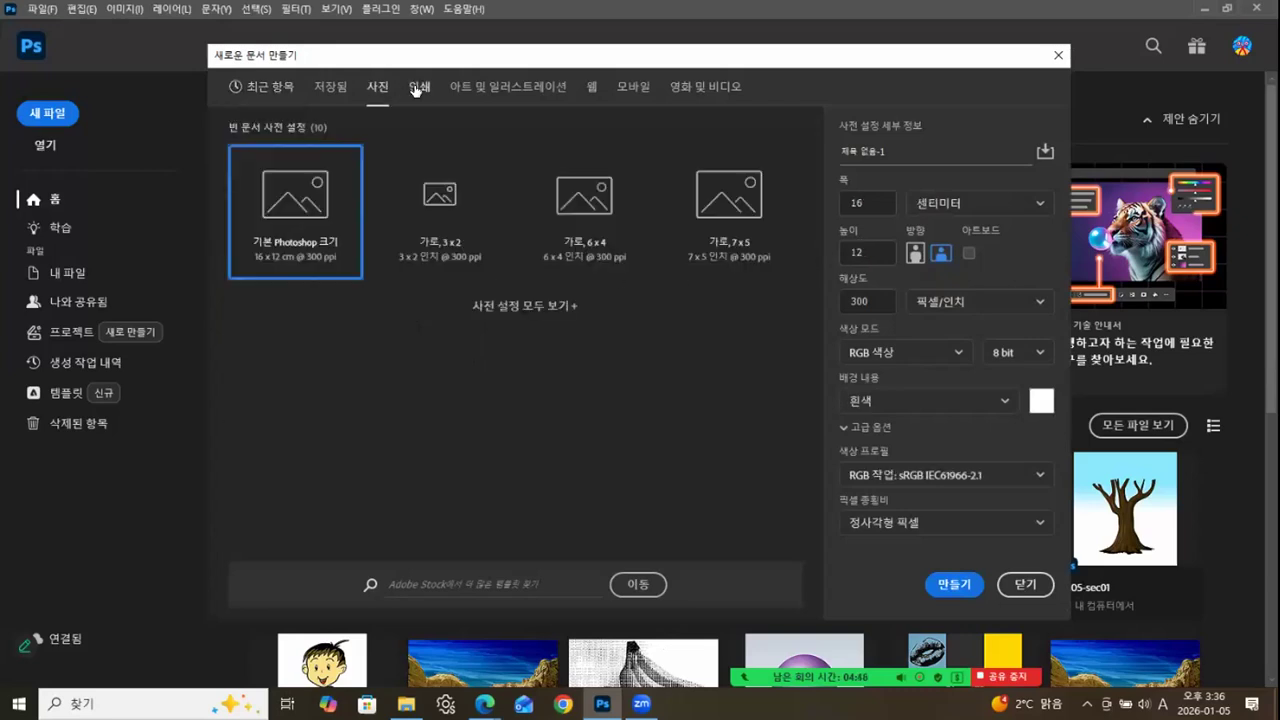
pyautogui.click(417, 88)
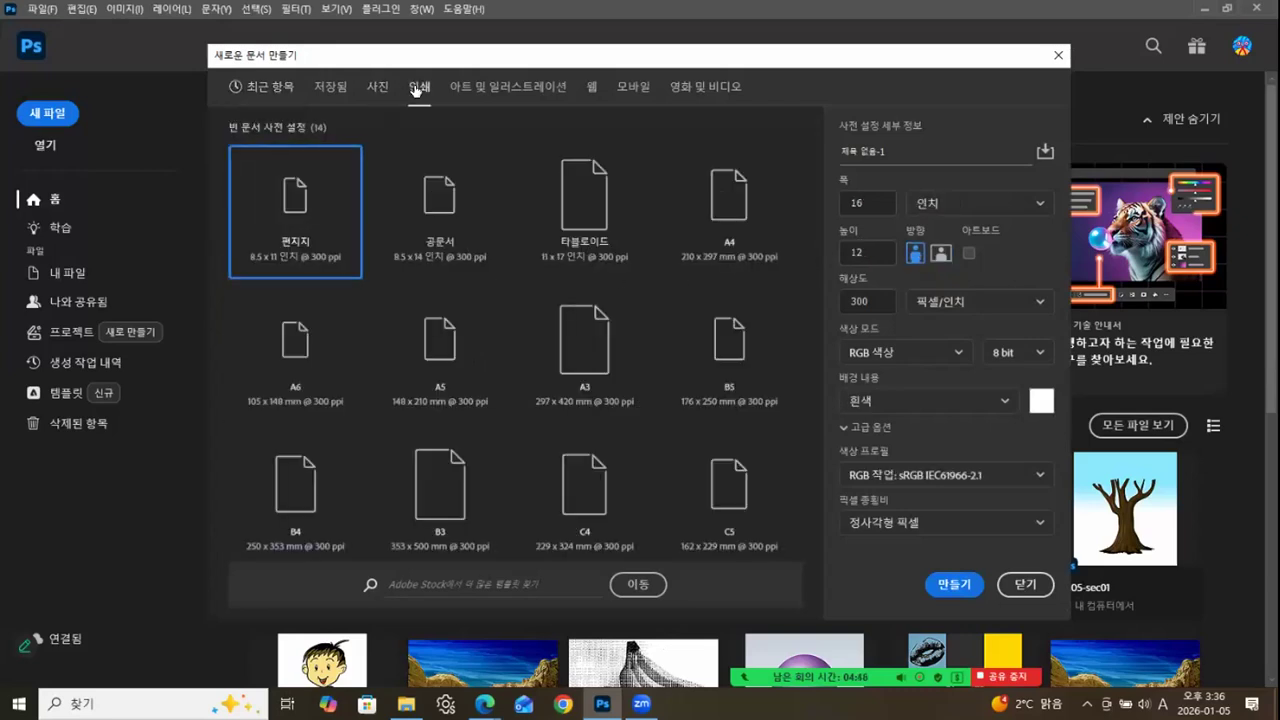
pyautogui.click(727, 199)
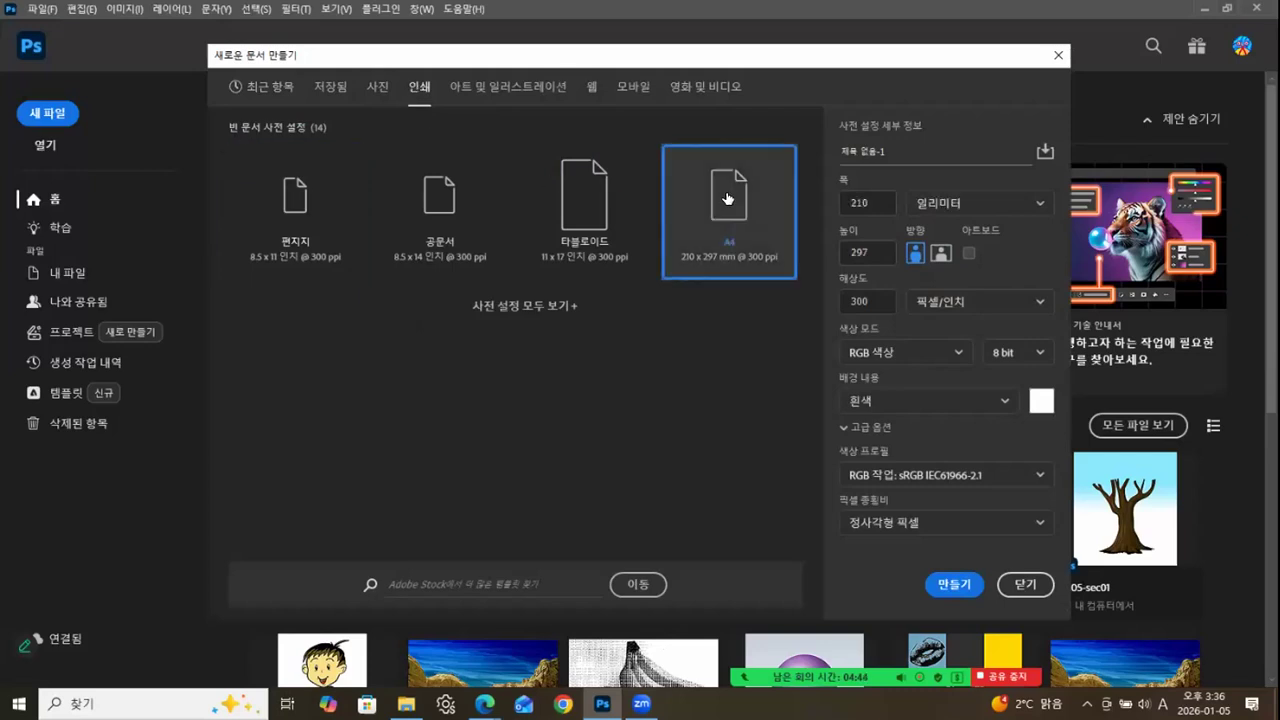
pyautogui.click(941, 254)
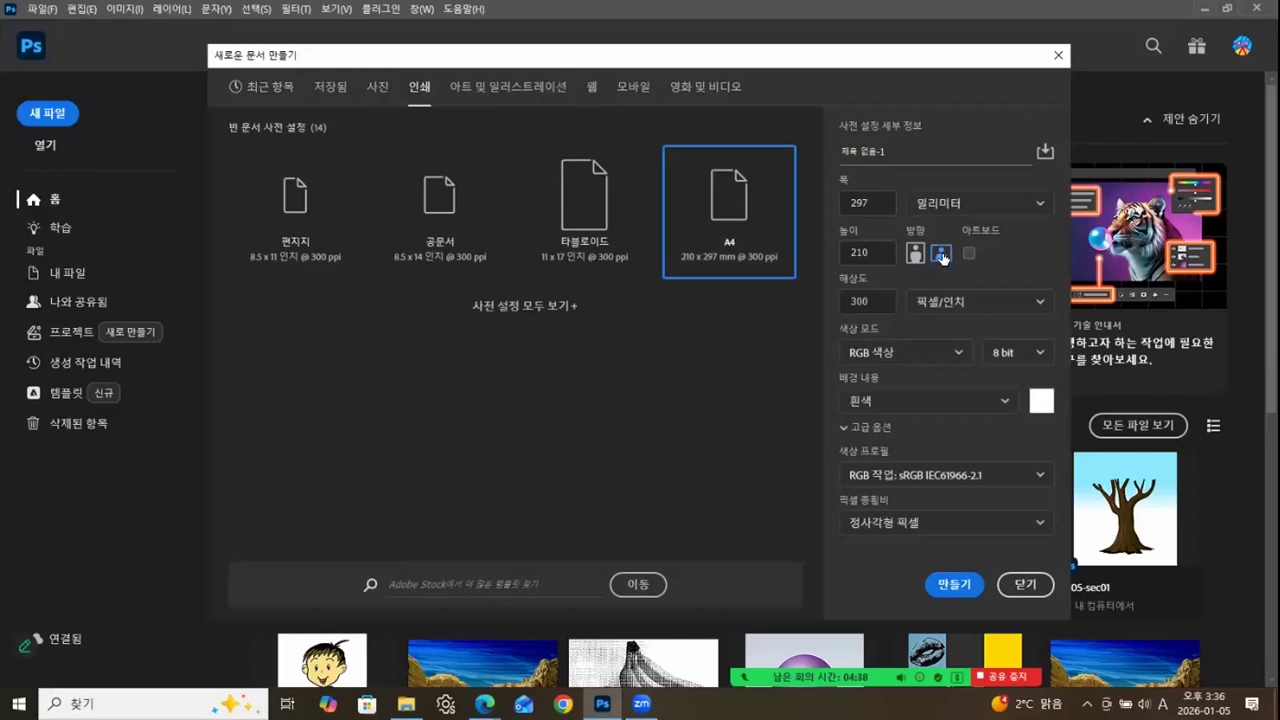
pyautogui.doubleClick(872, 302)
pyautogui.write('150')
pyautogui.click(952, 585)
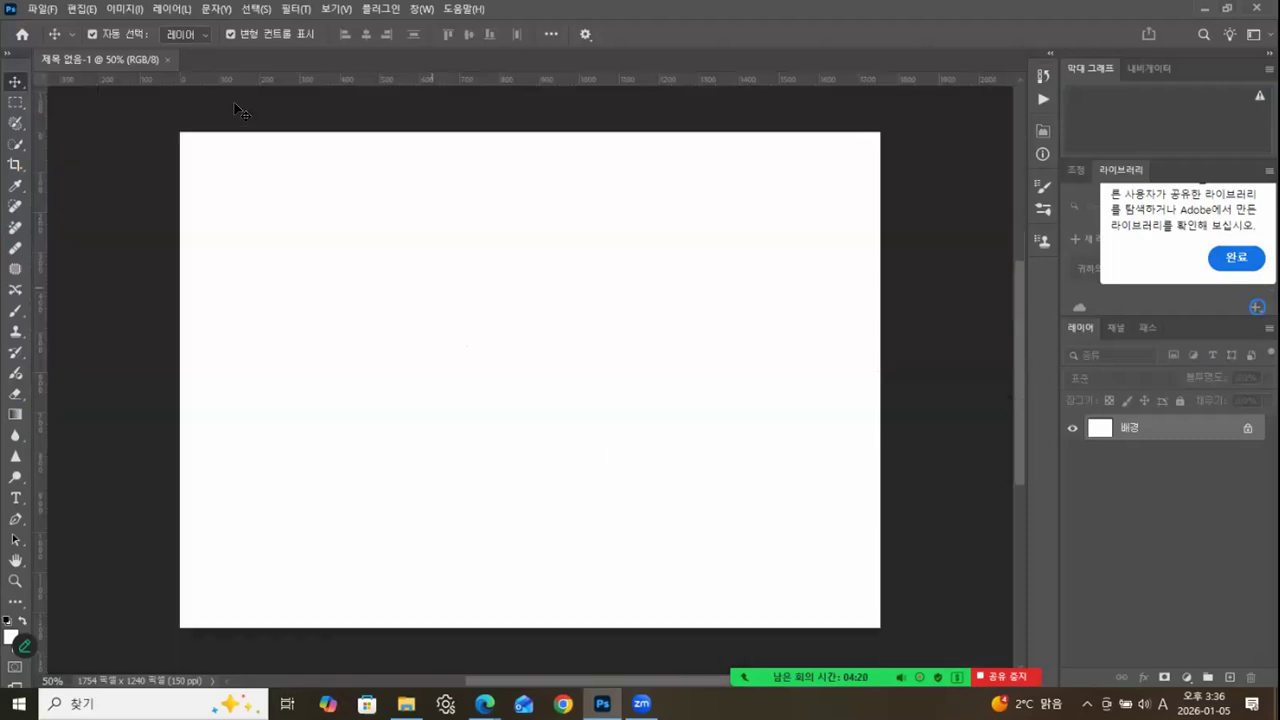
pyautogui.moveTo(158, 59); pyautogui.dragTo(315, 96)
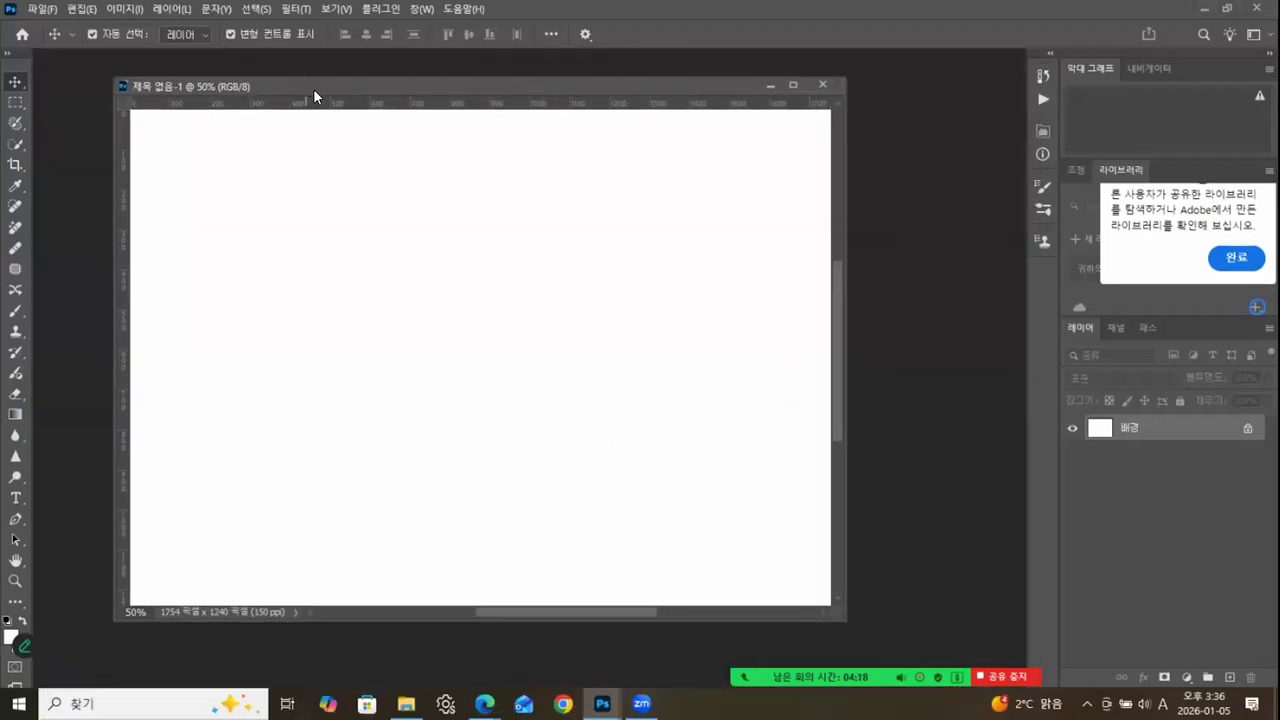
# Add a new layer and choose the 파랑_20 preset from the 파랑 계열 group for a classic gradient.
pyautogui.click(1228, 678)
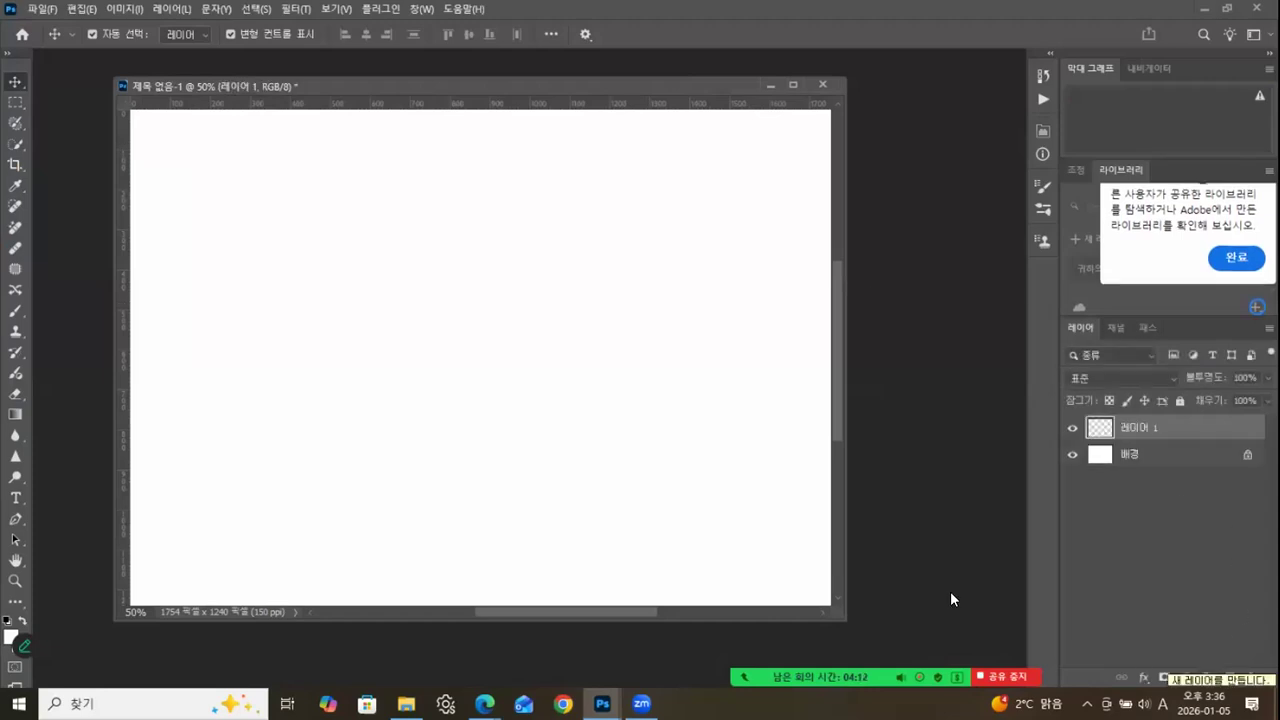
pyautogui.click(14, 417)
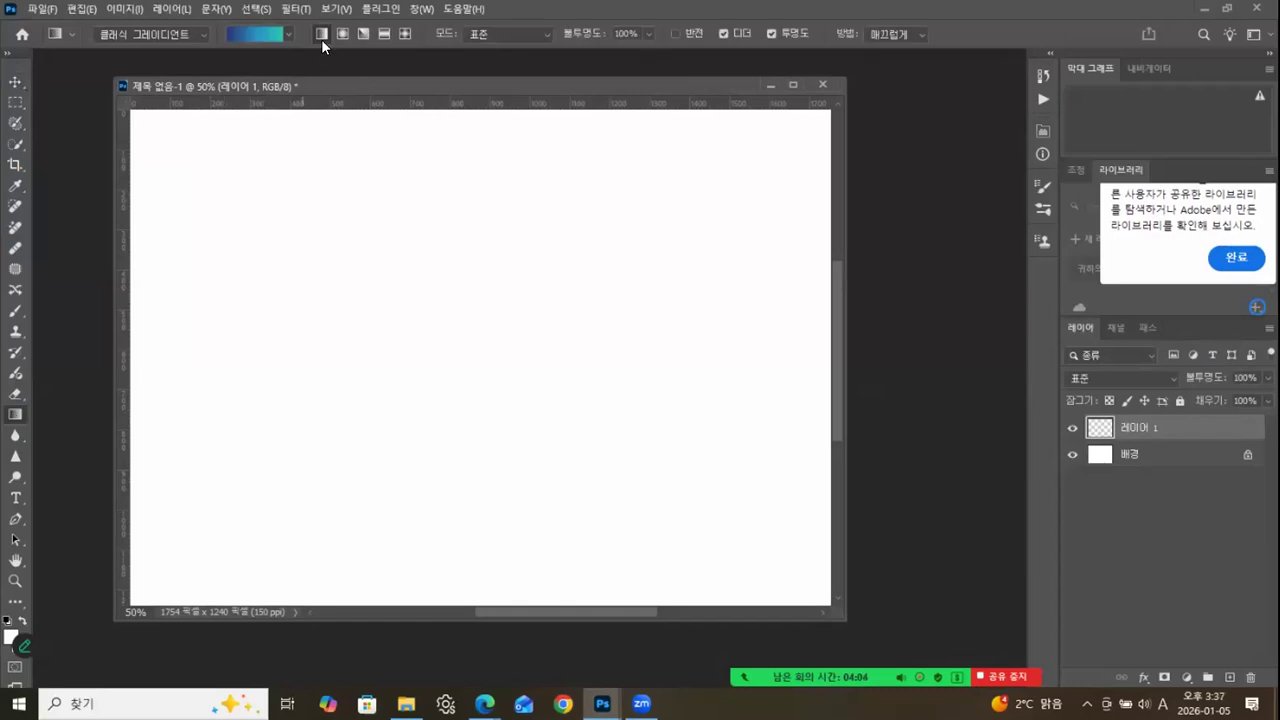
pyautogui.click(261, 35)
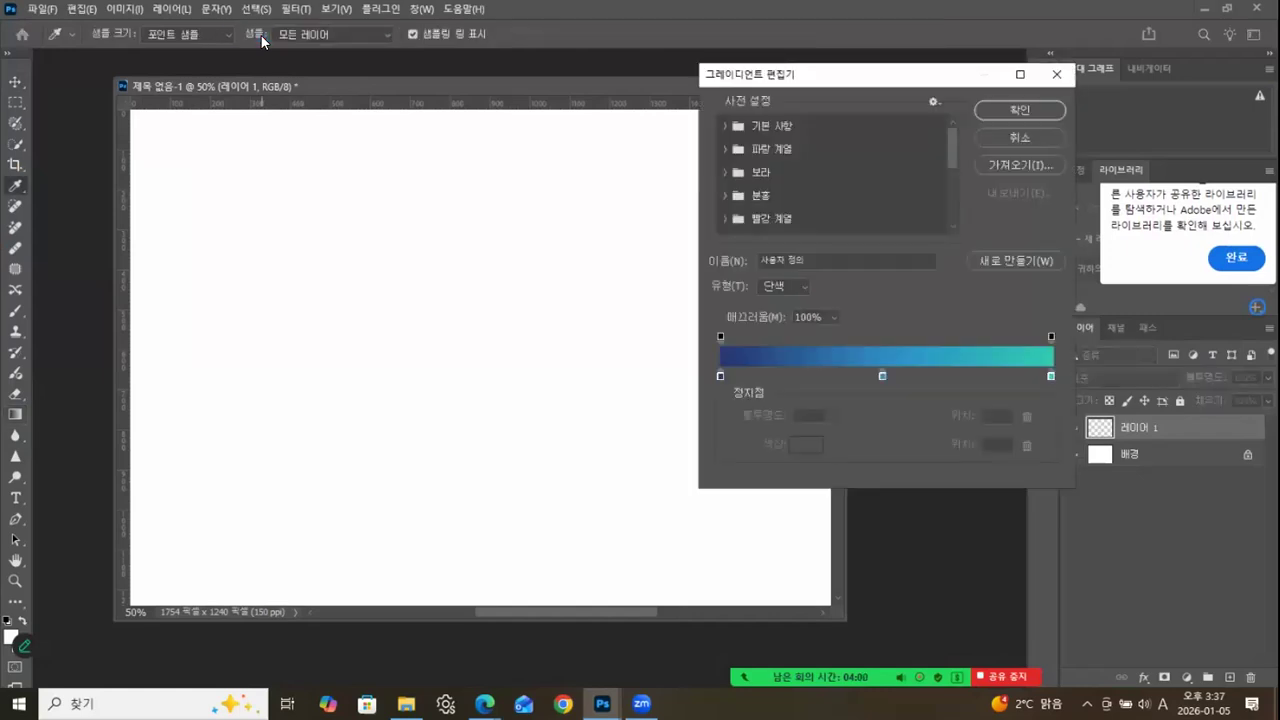
pyautogui.click(723, 148)
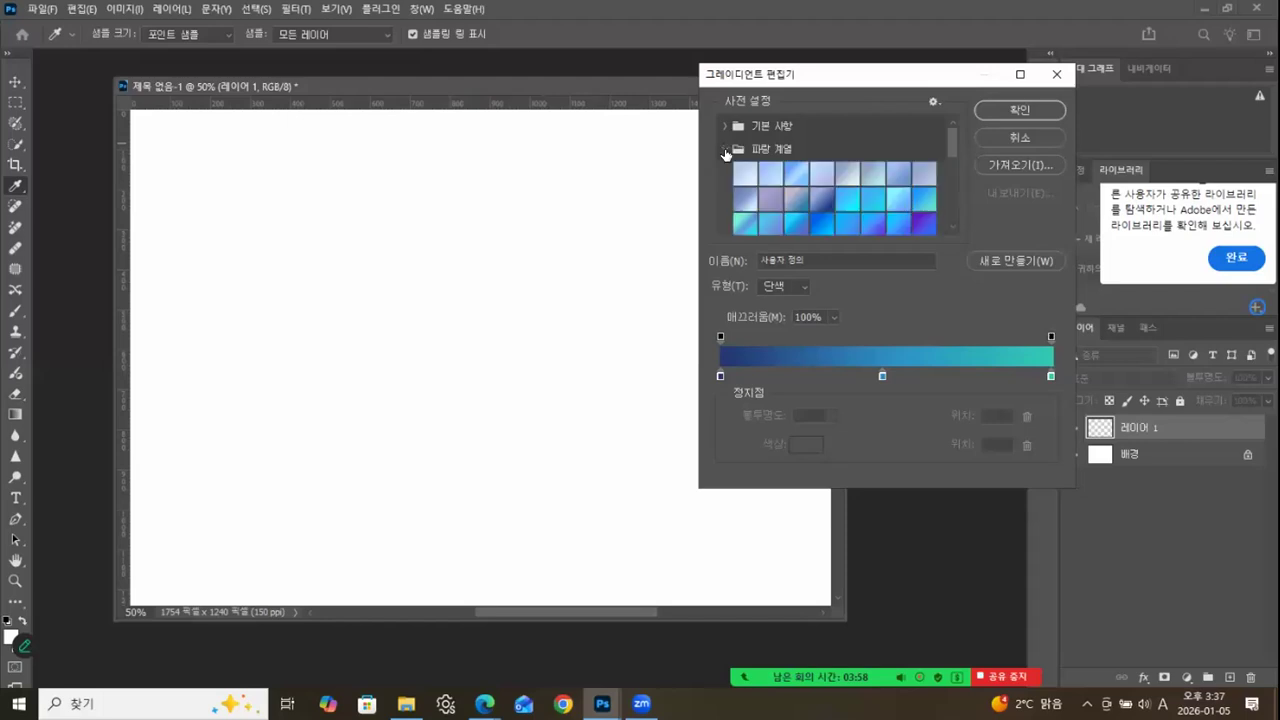
pyautogui.click(823, 227)
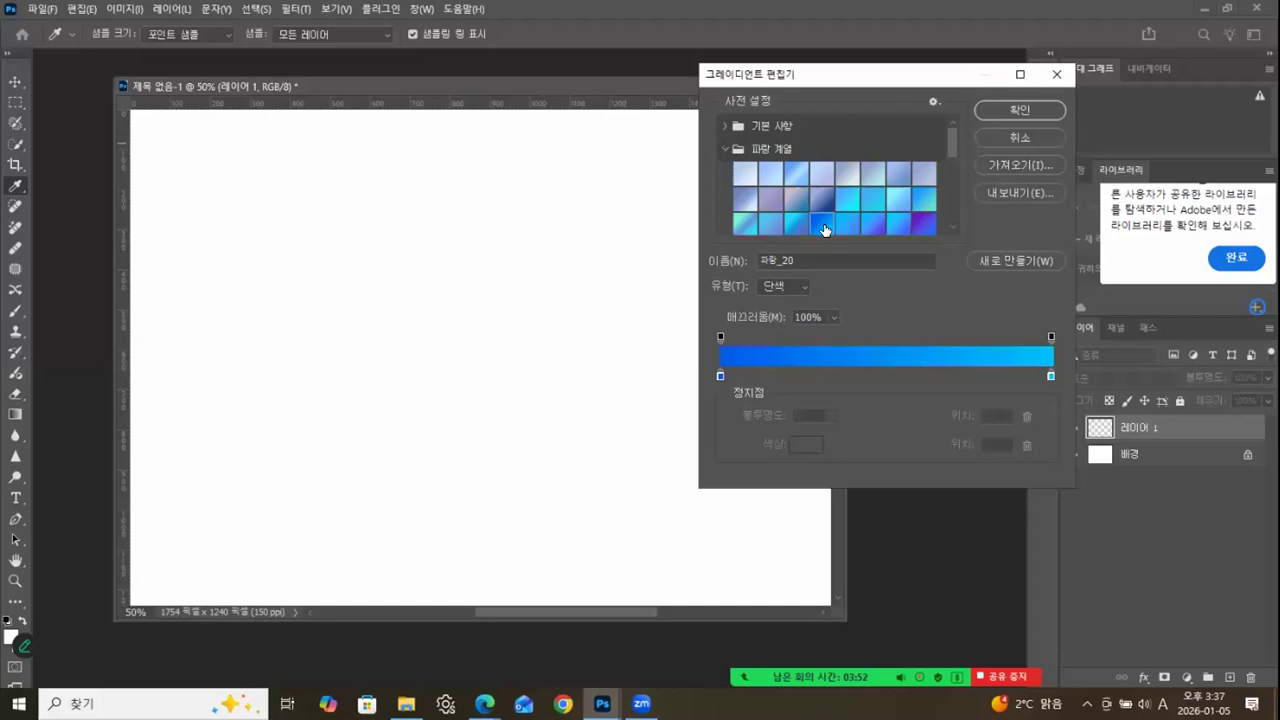
# Change the gradient's starting colour stop to a dark blue of about #14499a.
pyautogui.click(719, 376)
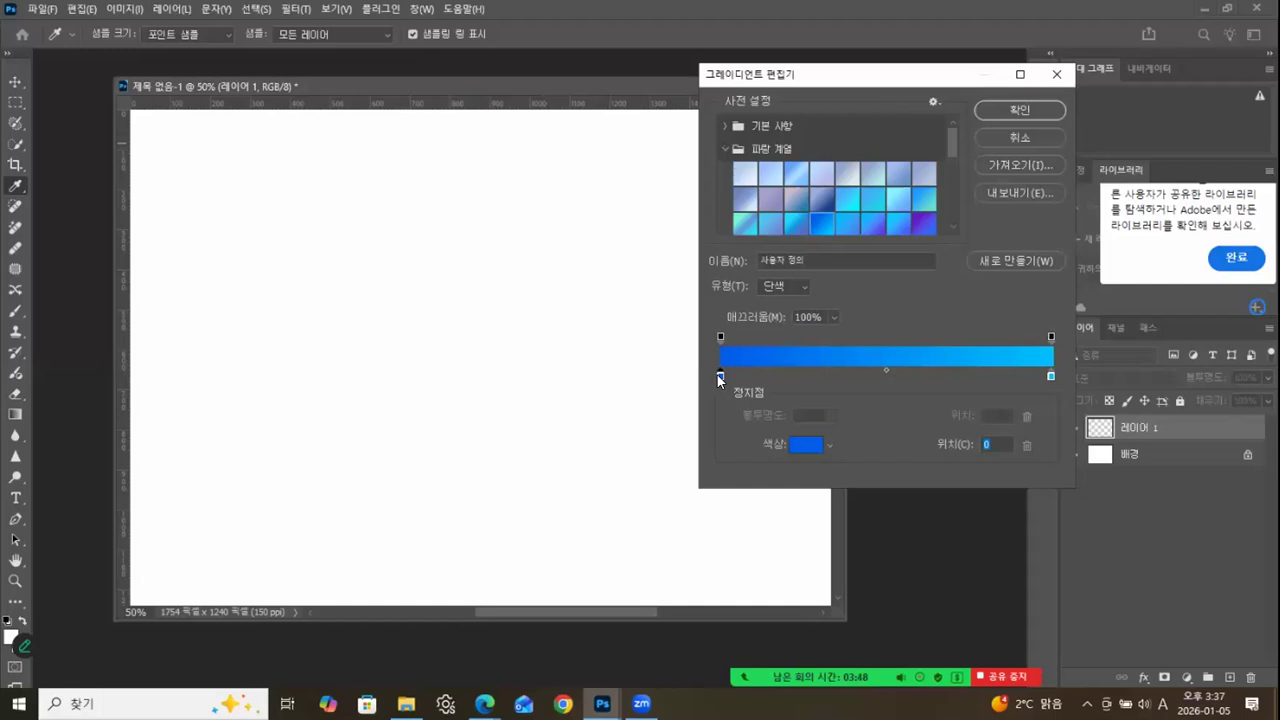
pyautogui.click(797, 446)
pyautogui.moveTo(821, 354); pyautogui.dragTo(407, 233)
pyautogui.click(385, 348)
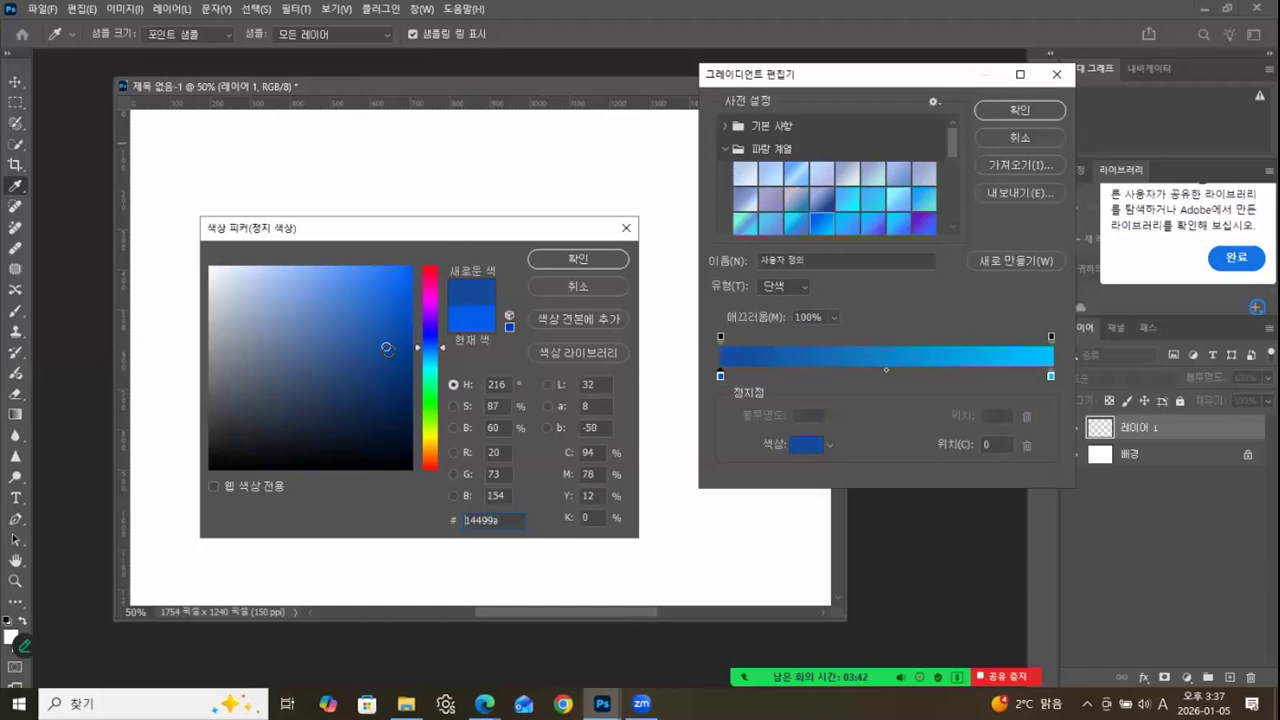
pyautogui.click(577, 259)
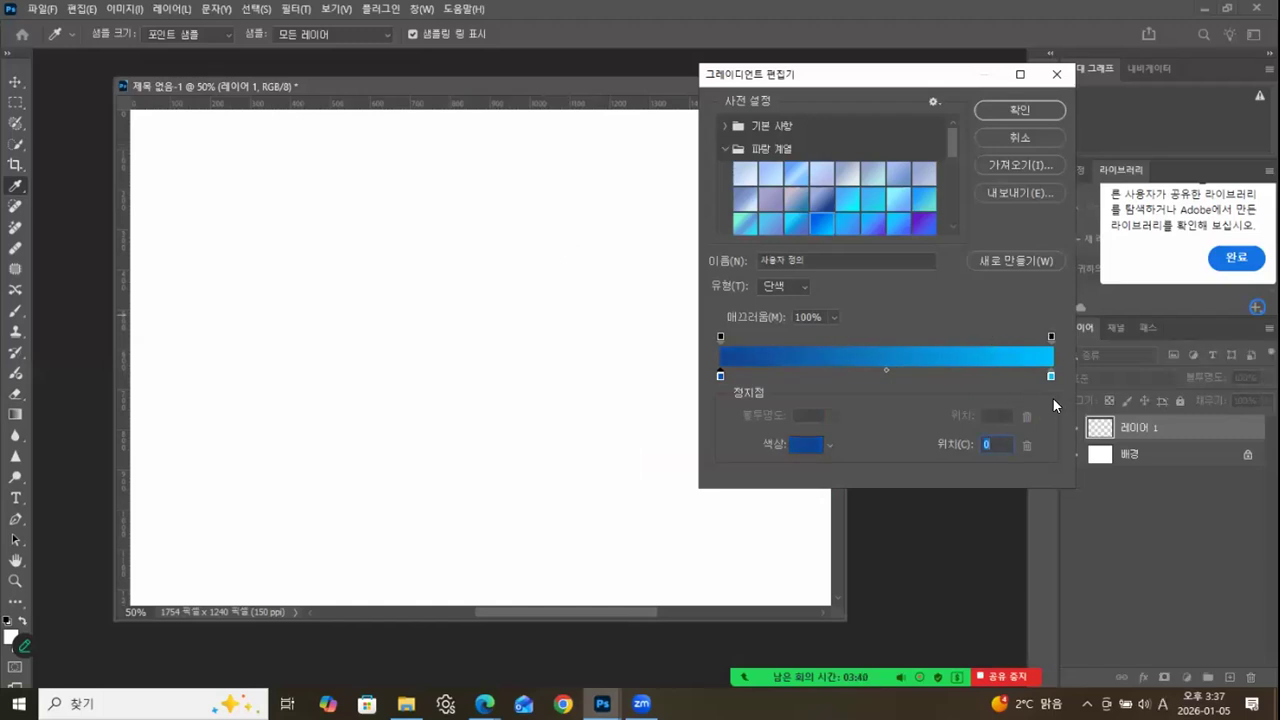
# Change the gradient's end colour stop to light blue #7cdcf9.
pyautogui.click(1050, 376)
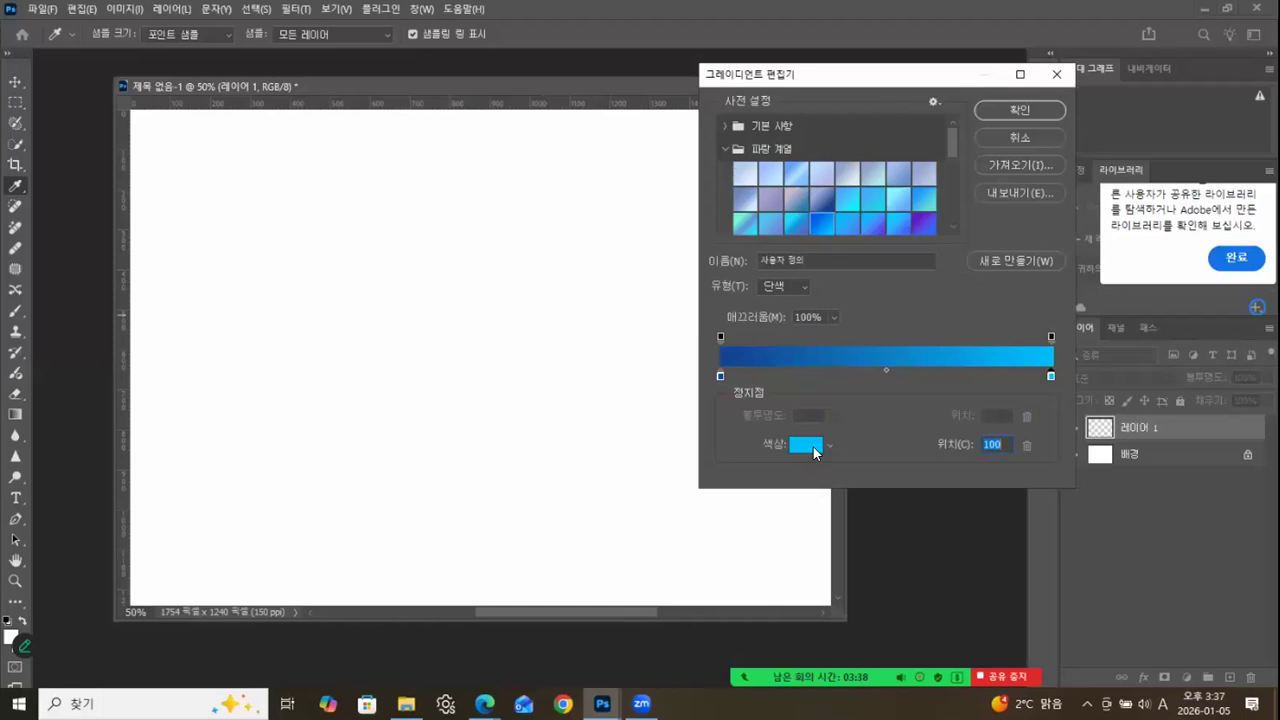
pyautogui.click(813, 447)
pyautogui.click(328, 273)
pyautogui.click(325, 269)
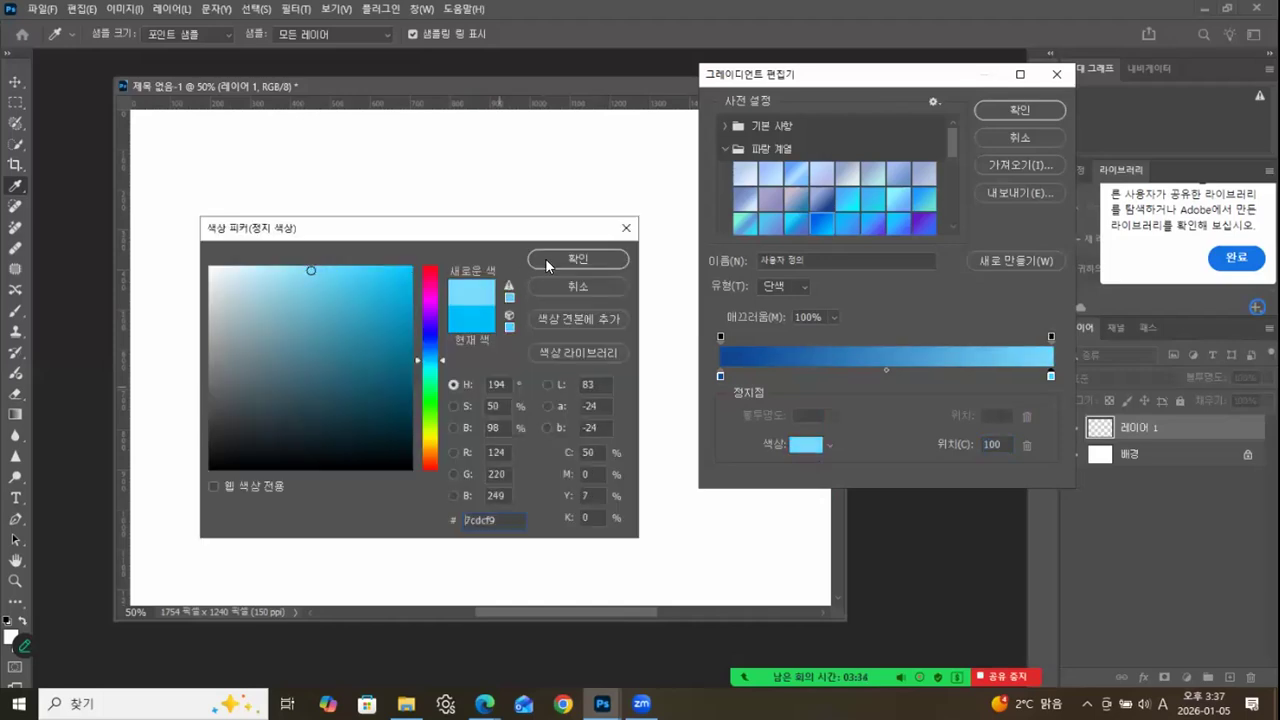
pyautogui.click(578, 259)
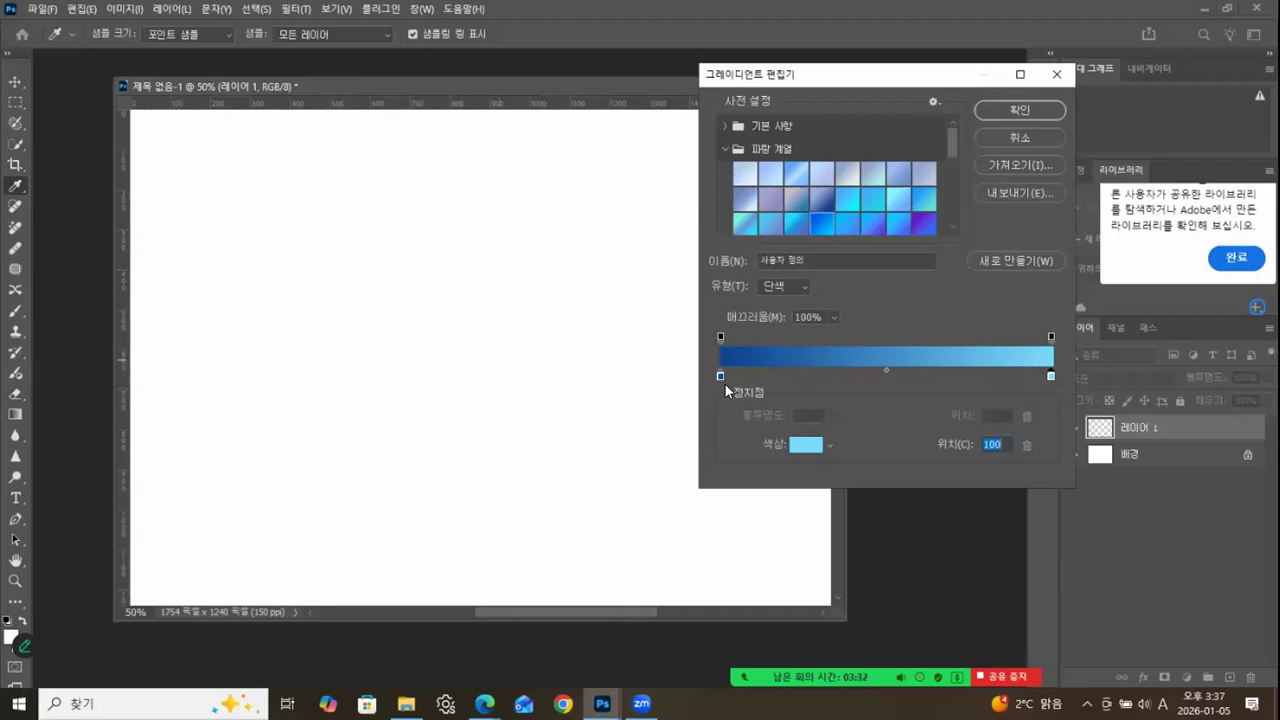
# Accept the edited gradient and fill 레이어 1 with it from the canvas's upper edge down toward the lower edge.
pyautogui.click(1005, 110)
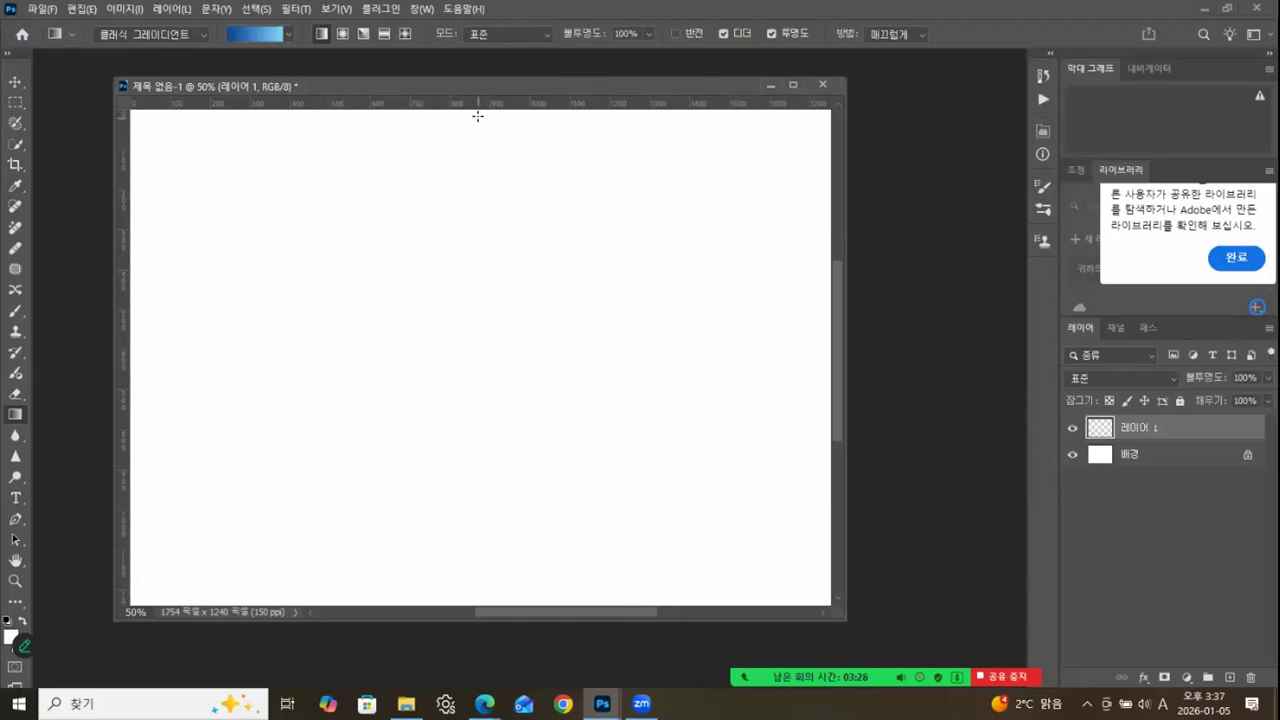
pyautogui.moveTo(478, 116); pyautogui.dragTo(437, 515)
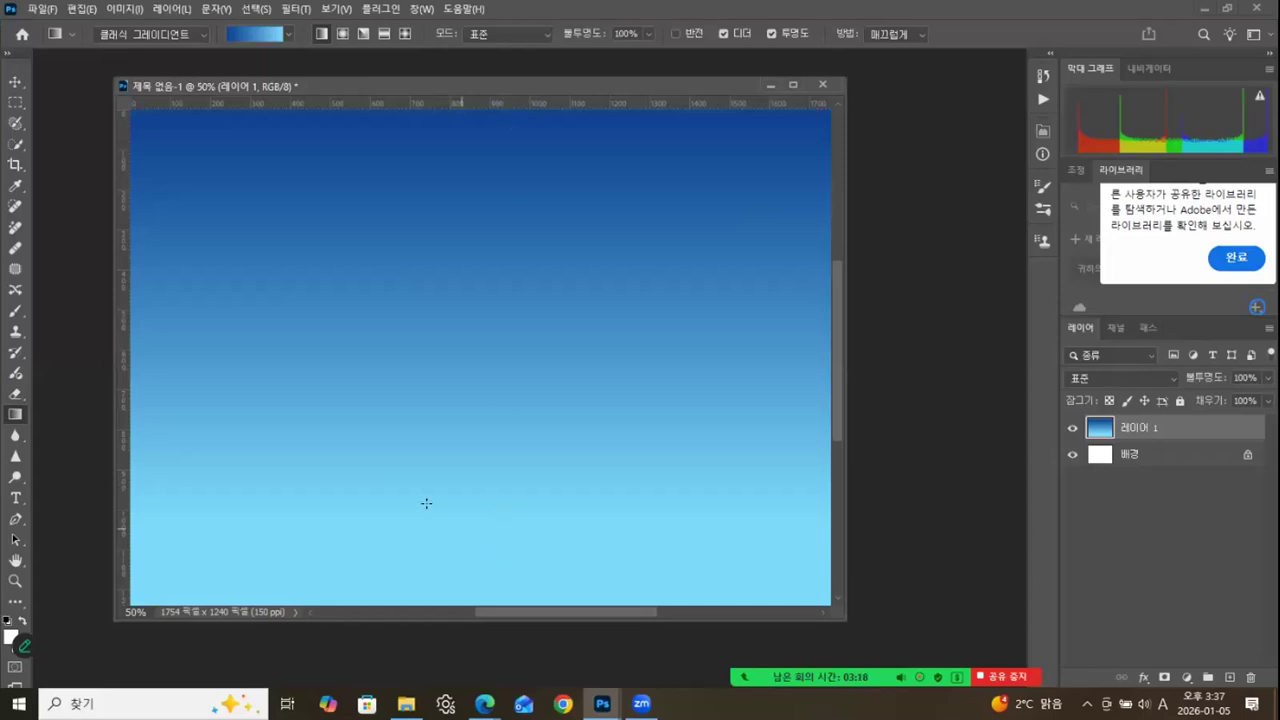
pyautogui.click(15, 81)
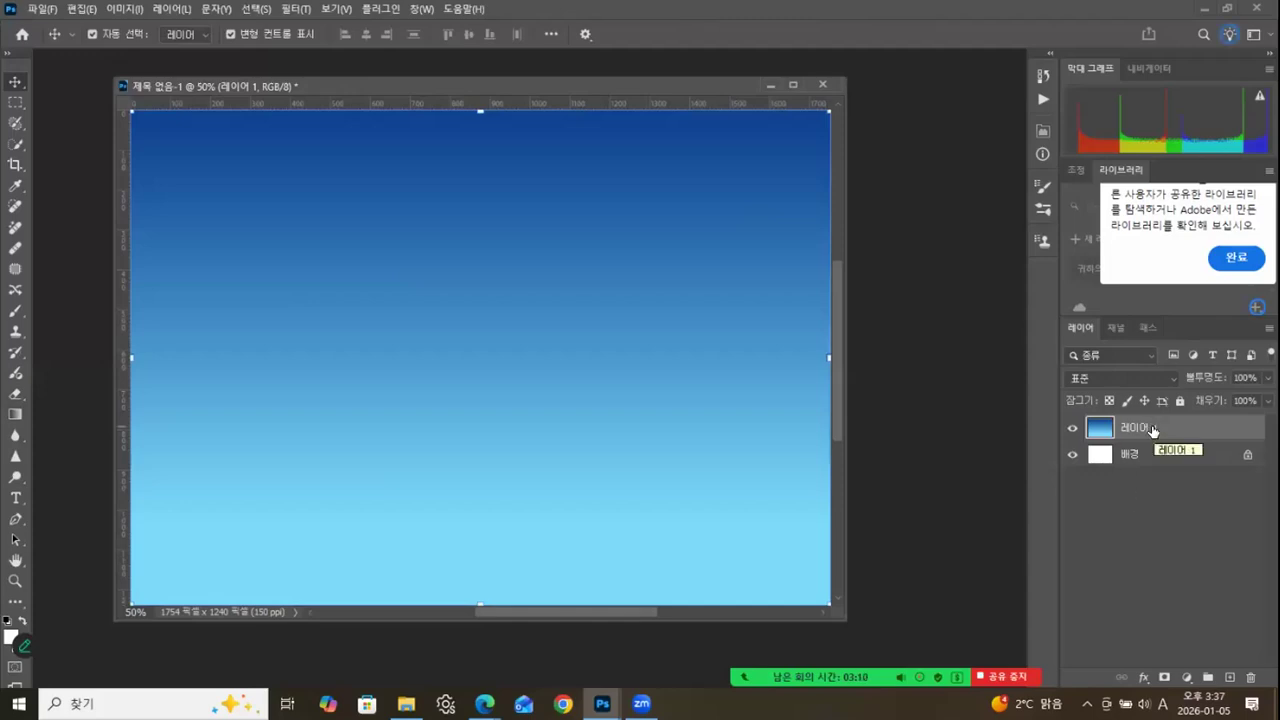
# Duplicate 레이어 1 and shift the copy's hue to +165 with Hue/Saturation.
pyautogui.hotkey('ctrl', 'j')
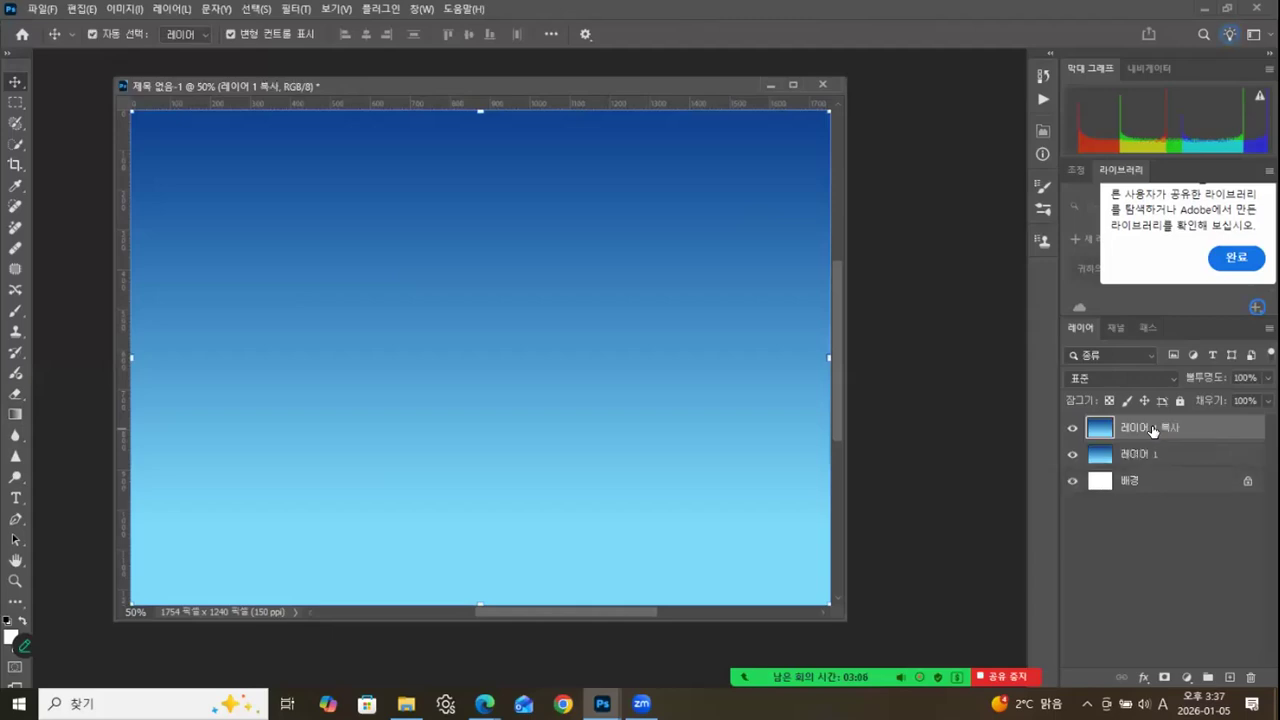
pyautogui.hotkey('ctrl', 'u')
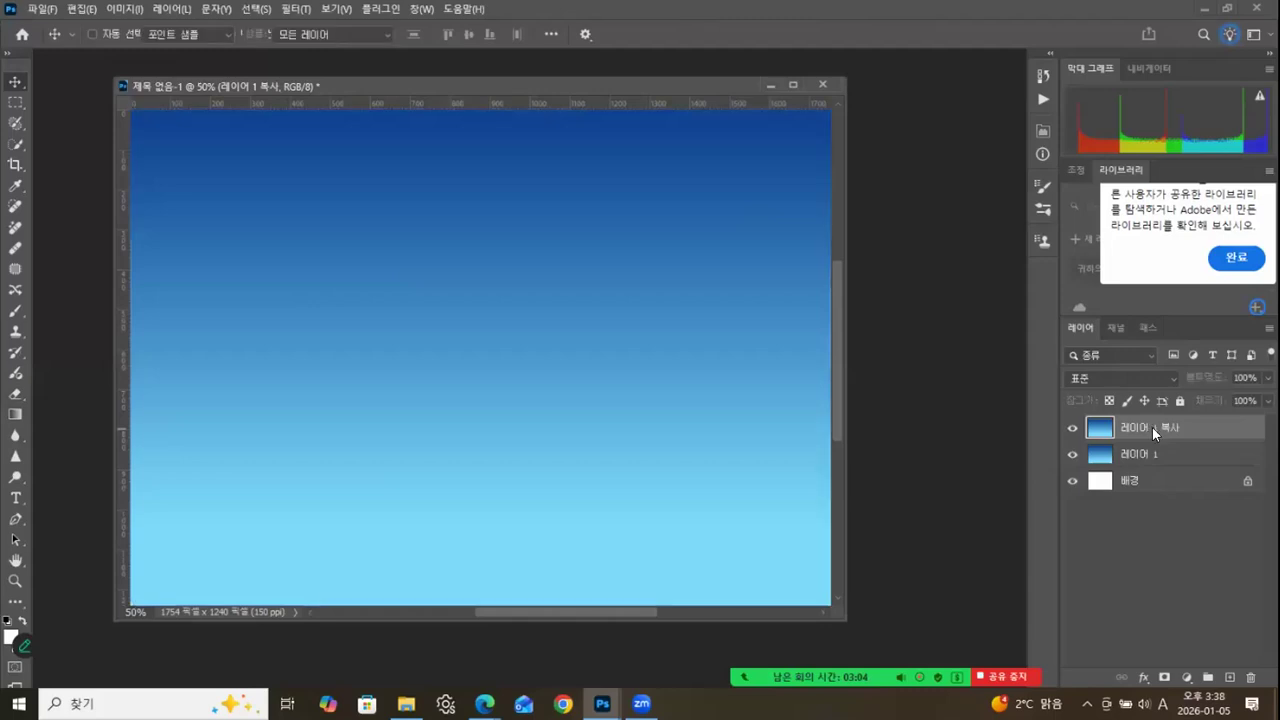
pyautogui.moveTo(857, 283); pyautogui.dragTo(929, 278)
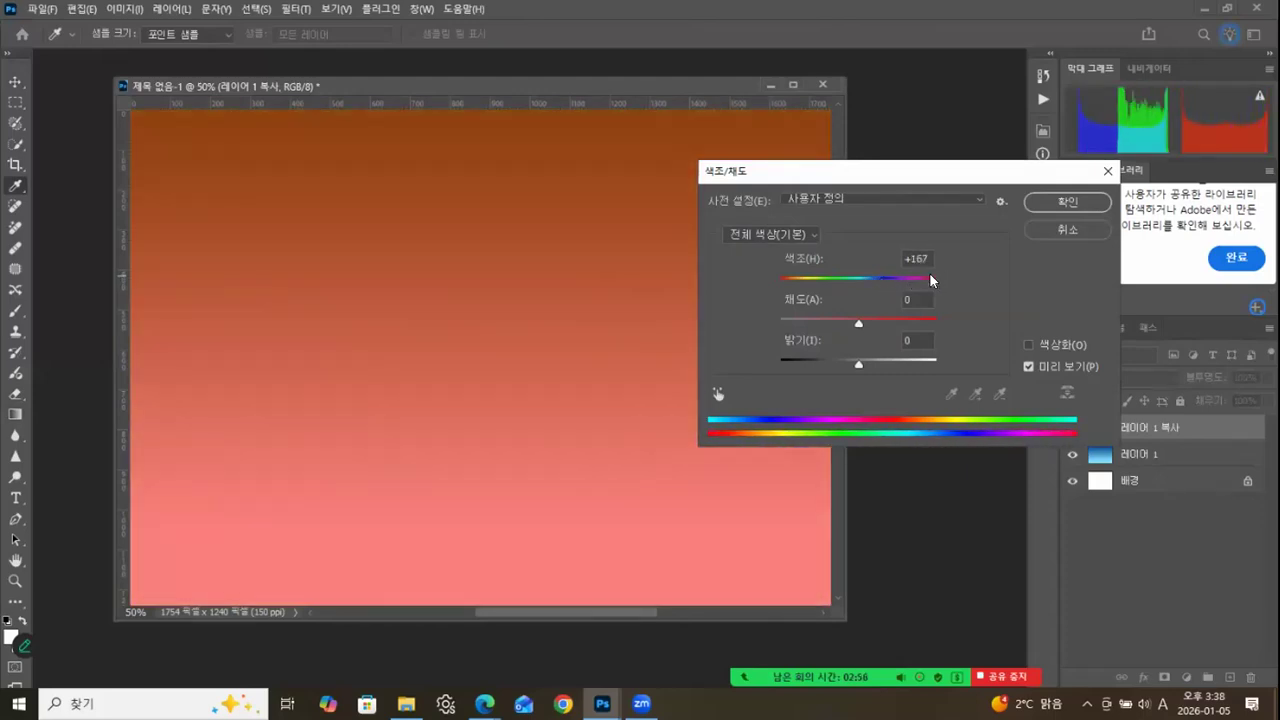
pyautogui.click(1067, 202)
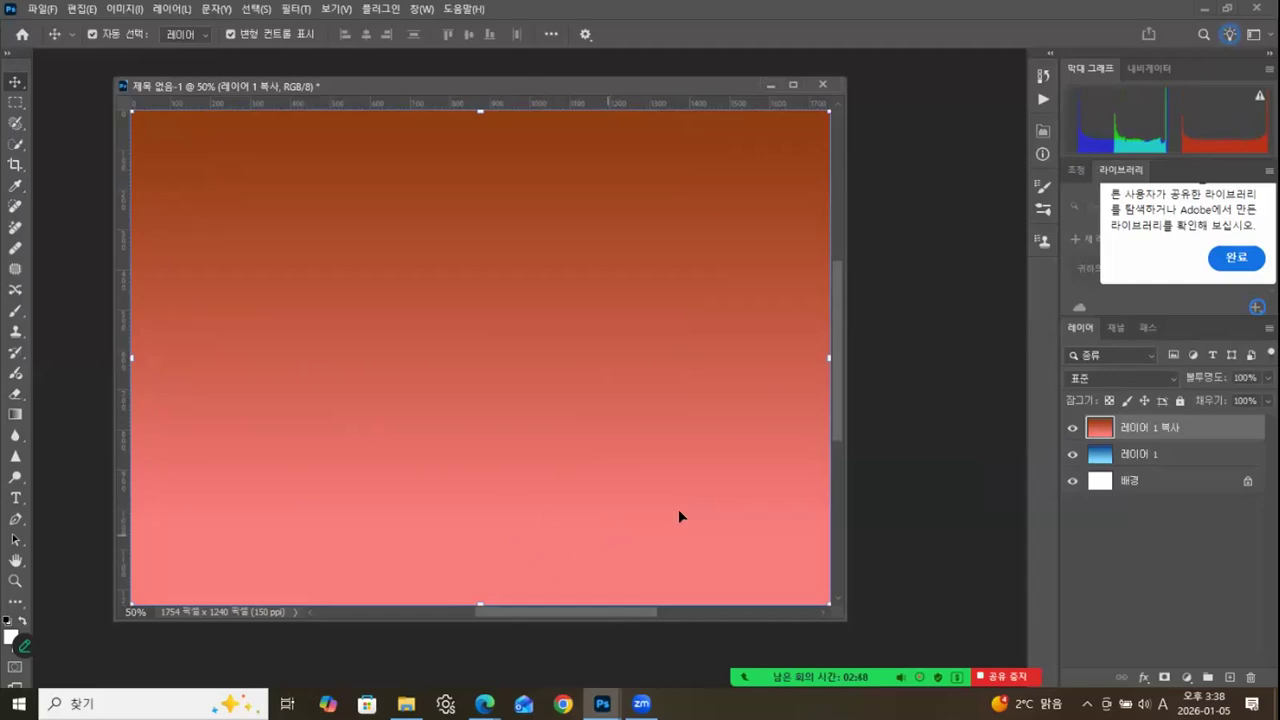
# Hide the 레이어 1 복사 layer and, with 레이어 1 selected, duplicate the gradient's light blue end stop near the middle.
pyautogui.click(1072, 430)
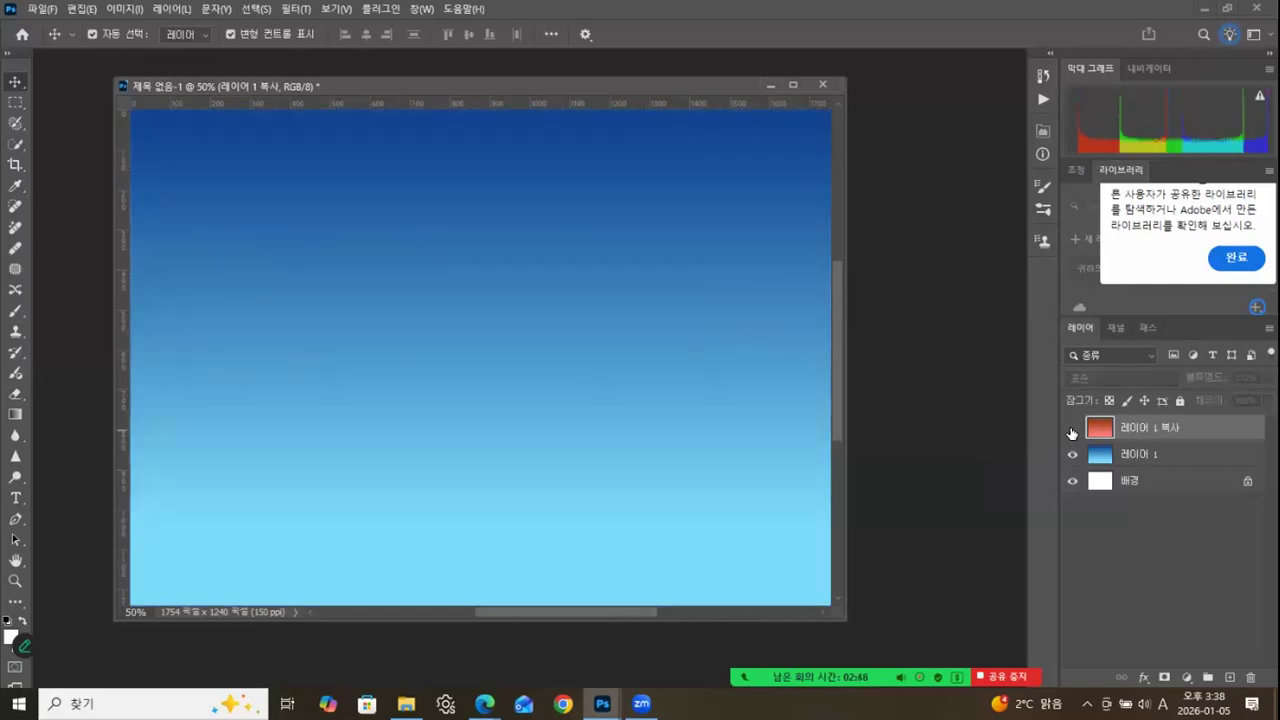
pyautogui.click(1135, 456)
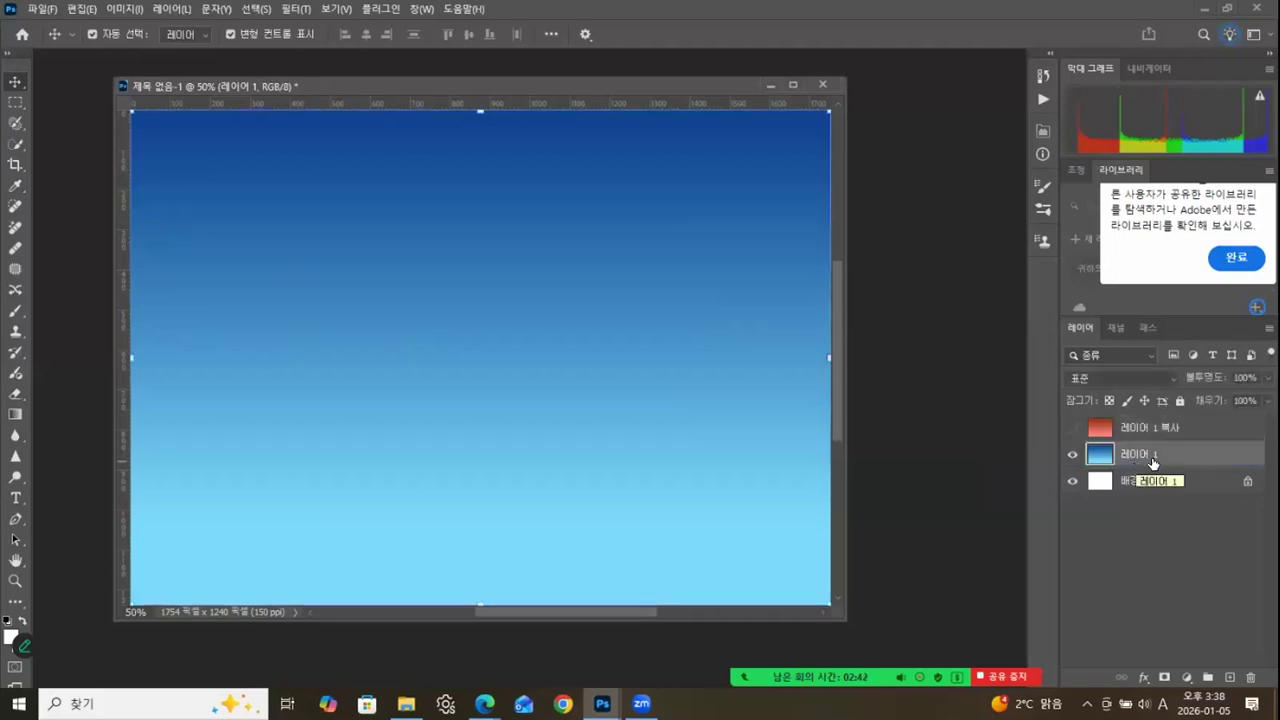
pyautogui.click(14, 415)
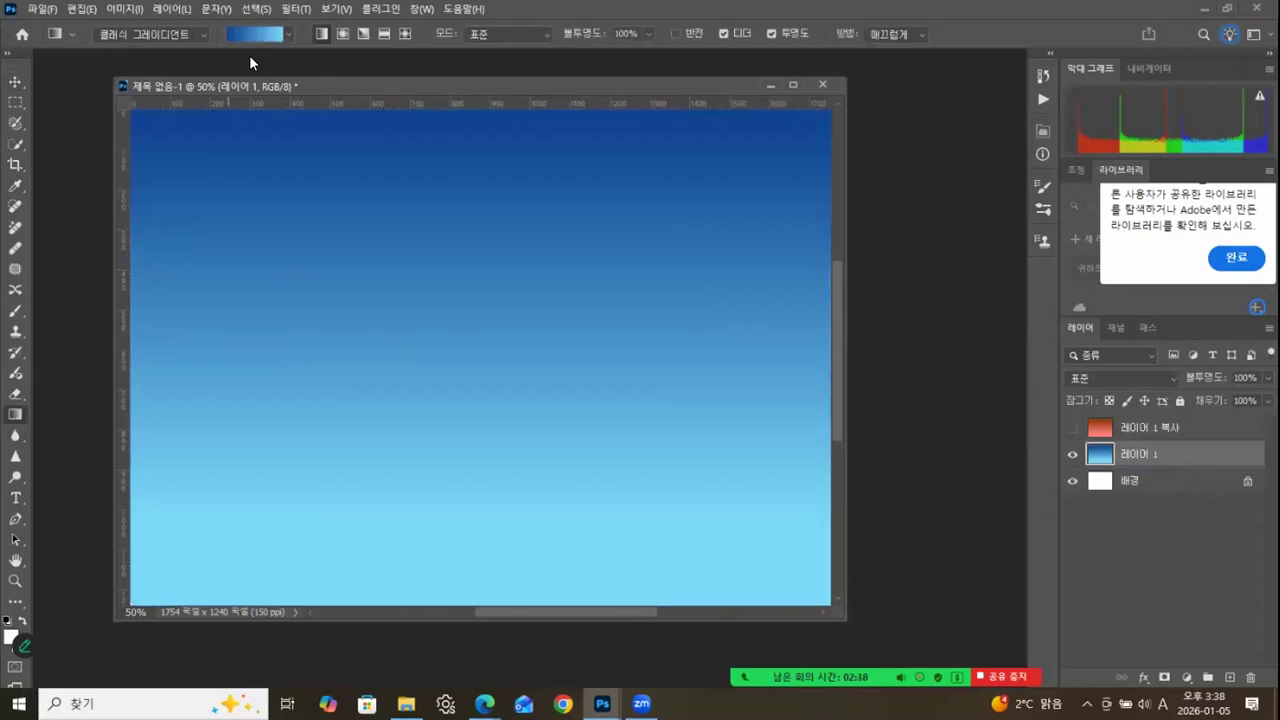
pyautogui.click(256, 35)
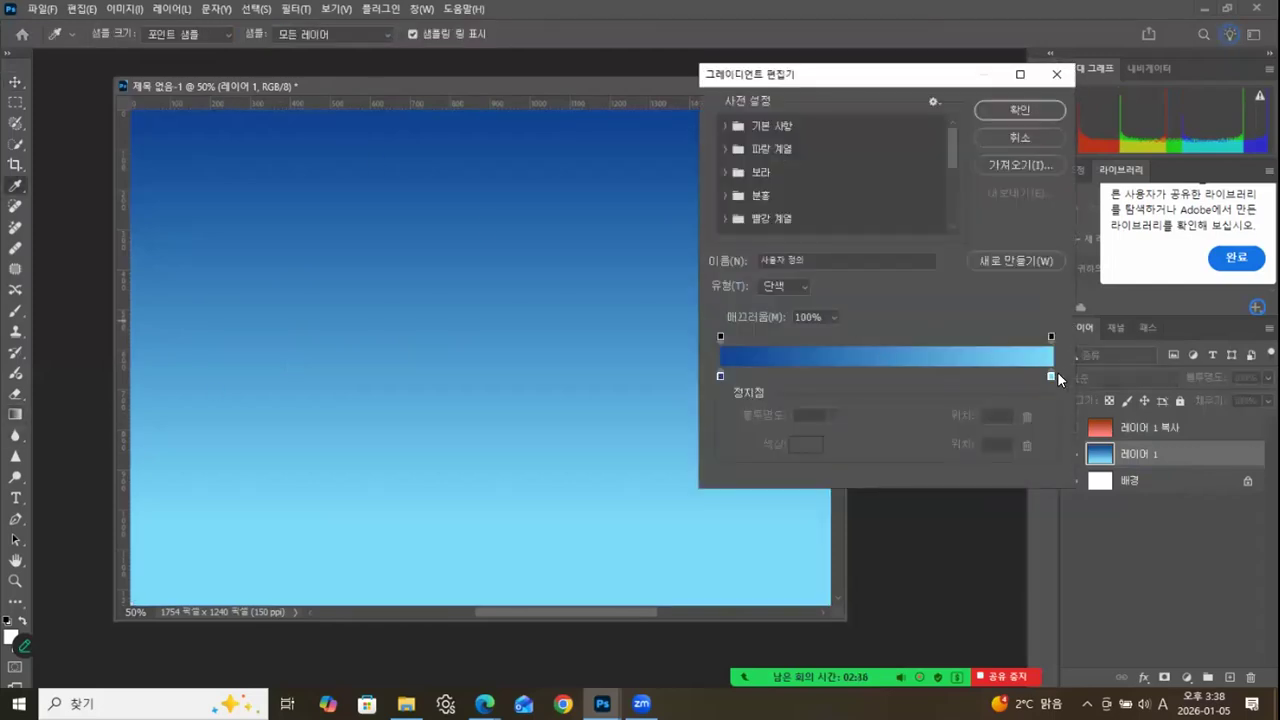
pyautogui.click(1051, 375)
pyautogui.moveTo(1048, 379); pyautogui.dragTo(896, 378)
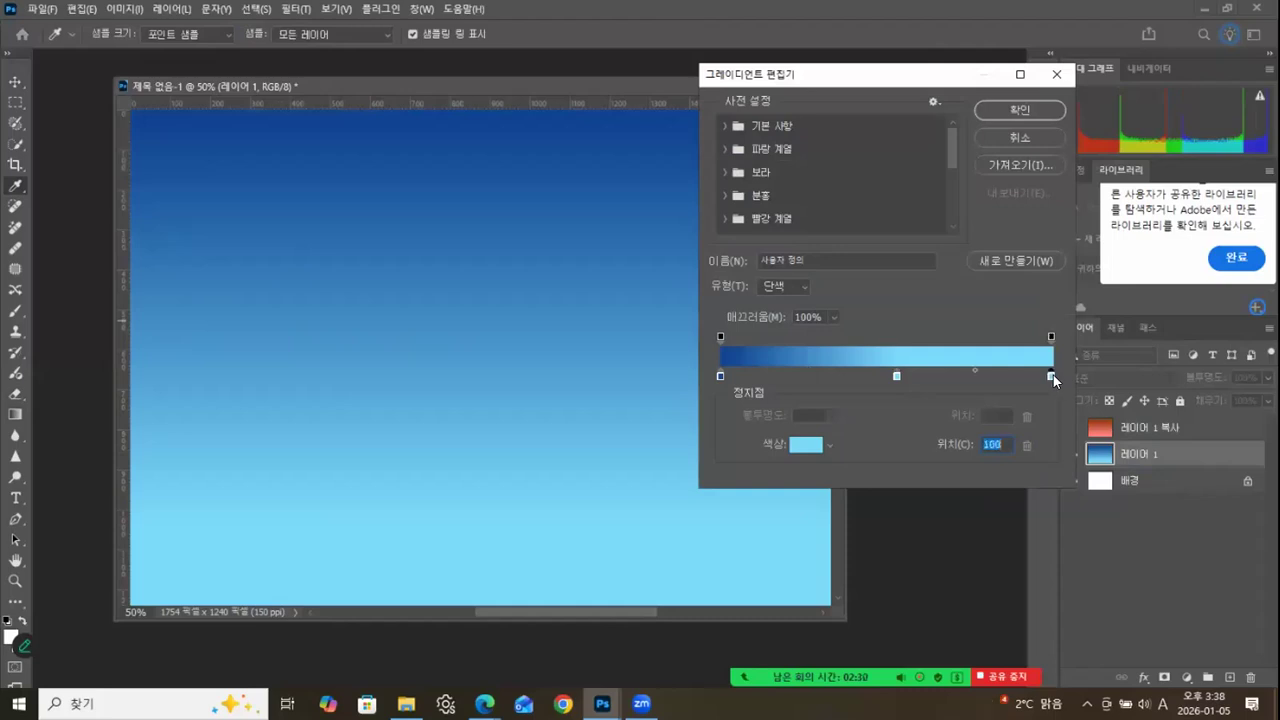
# Set the gradient's end stop to white #ffffff and its light blue middle stop to position 56, and accept the gradient.
pyautogui.click(1055, 376)
pyautogui.click(806, 444)
pyautogui.click(210, 267)
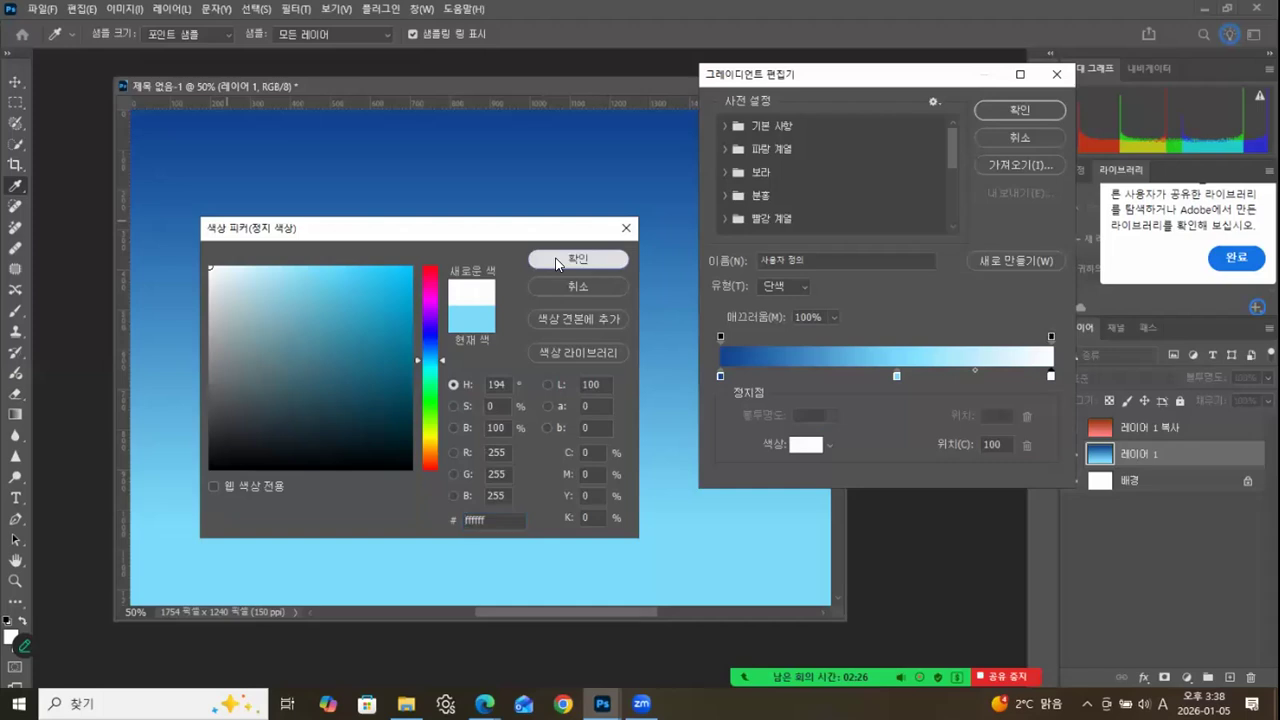
pyautogui.click(557, 260)
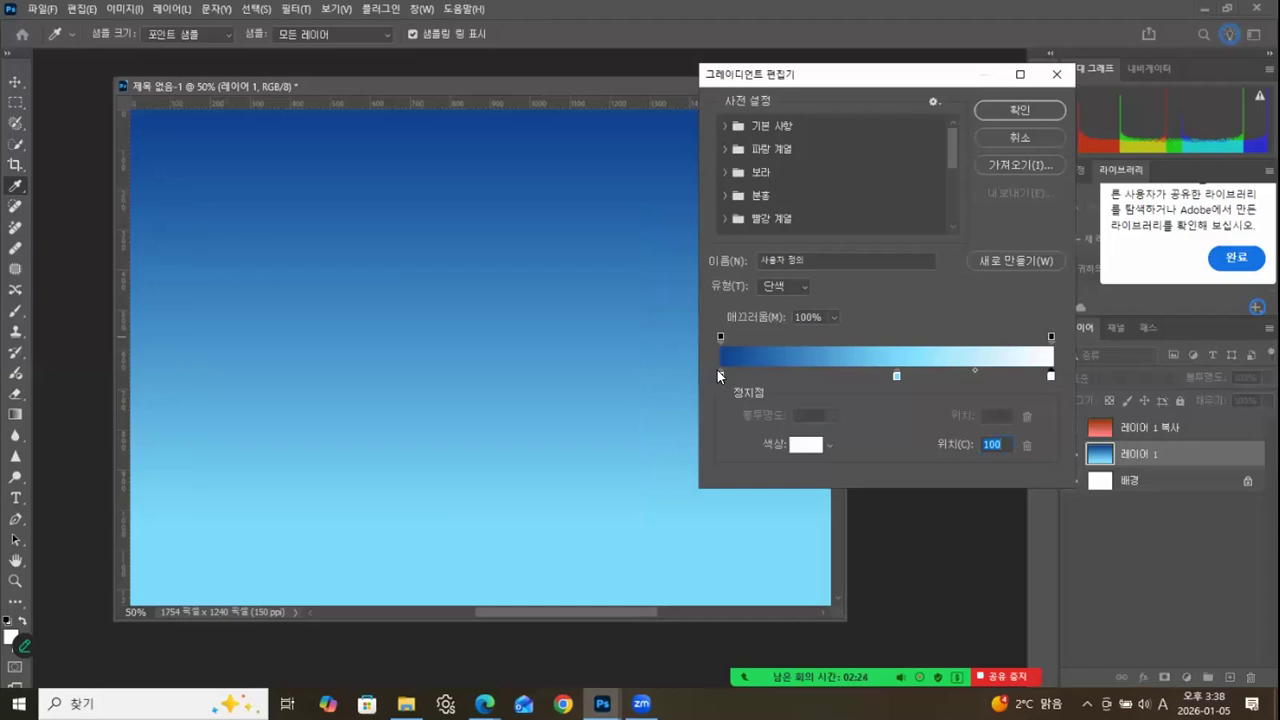
pyautogui.moveTo(895, 375); pyautogui.dragTo(904, 373)
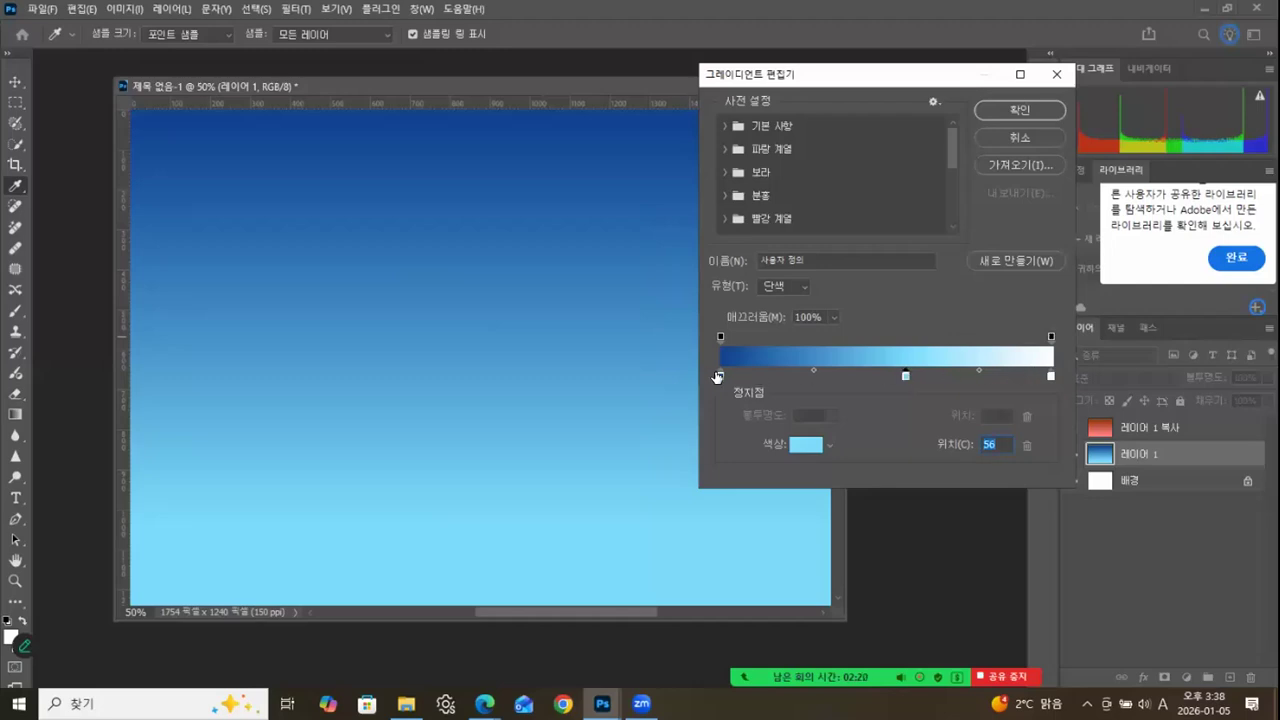
pyautogui.click(1006, 111)
# Refill 레이어 1 with the dark blue to white gradient, running from the upper part of the canvas to its lower edge.
pyautogui.moveTo(480, 150); pyautogui.dragTo(478, 493)
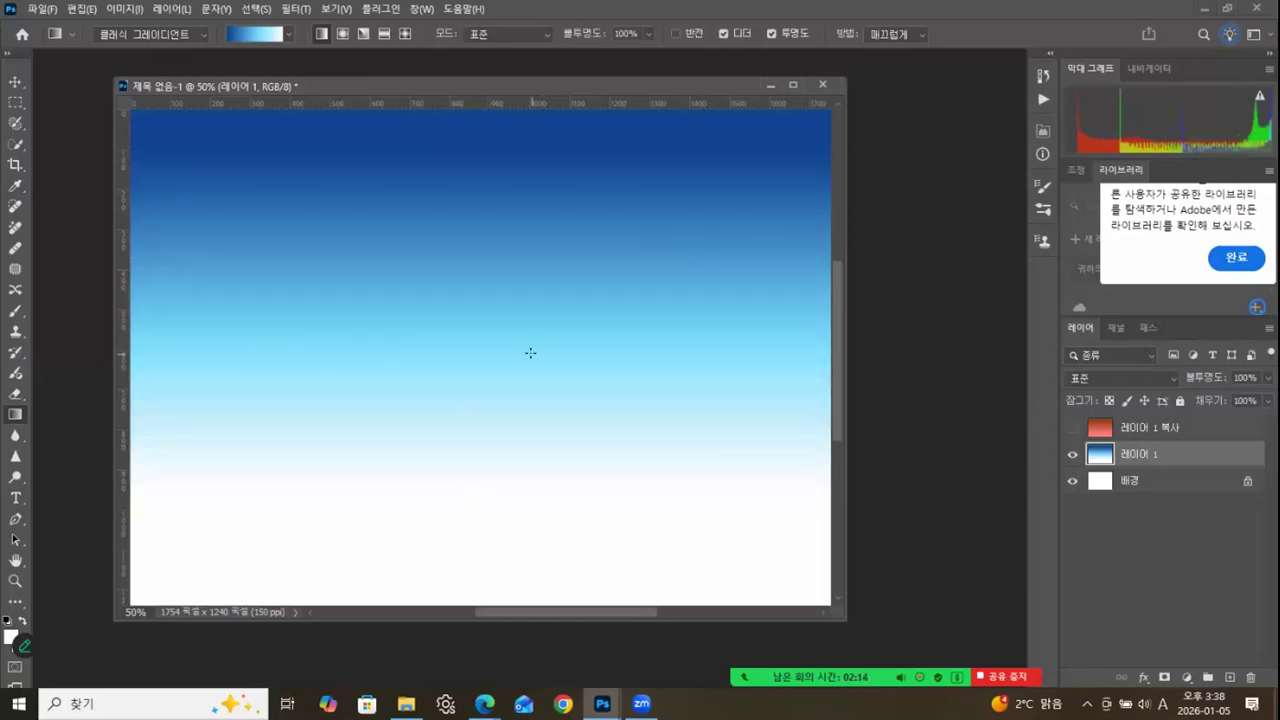
pyautogui.moveTo(520, 236); pyautogui.dragTo(526, 591)
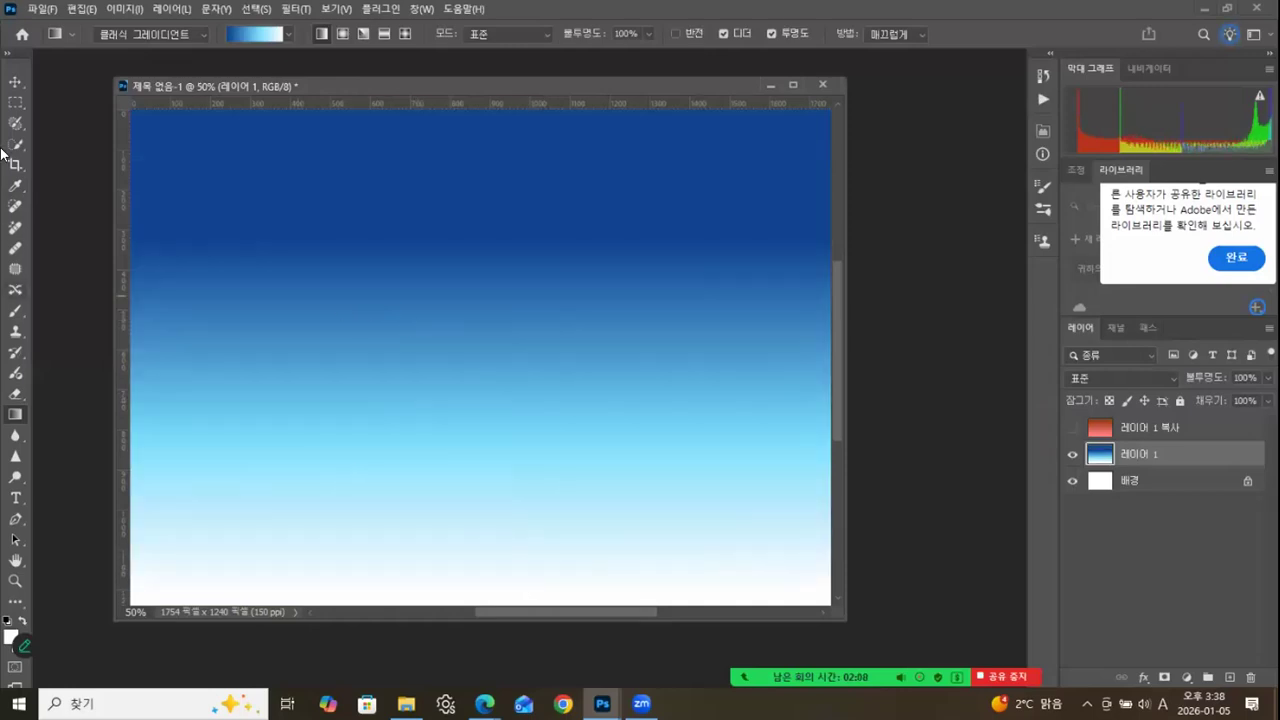
pyautogui.click(17, 84)
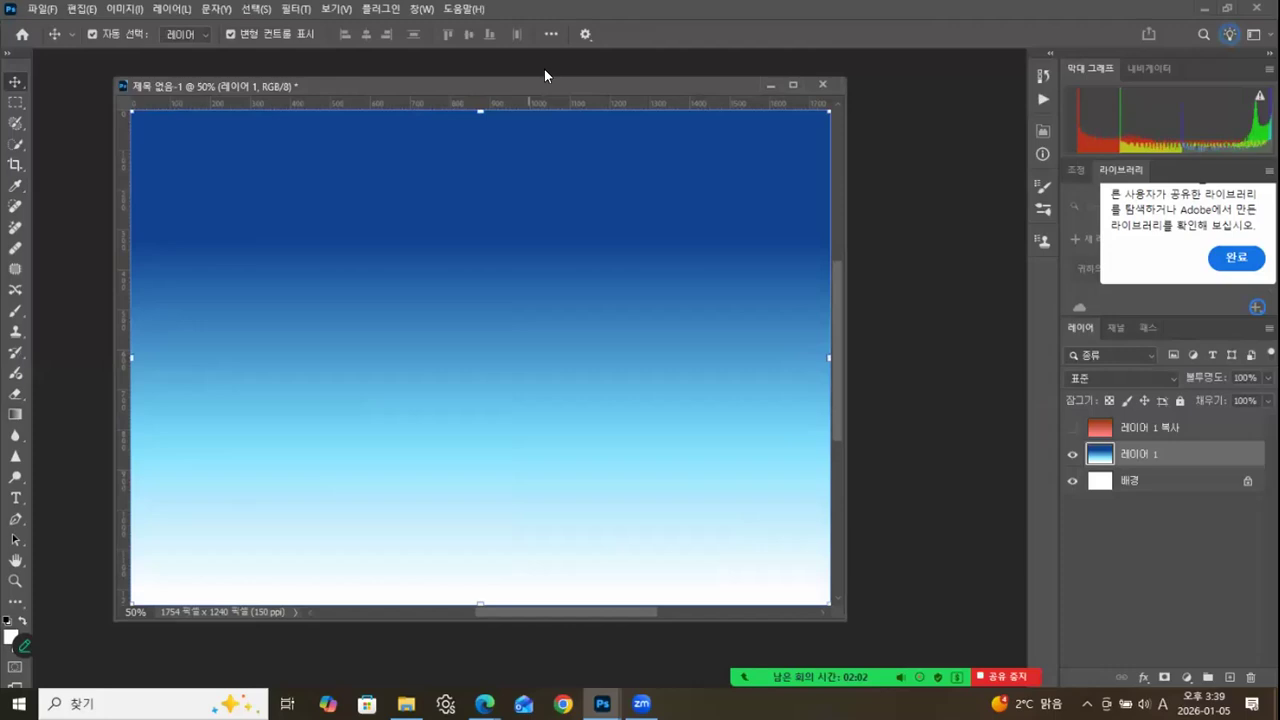
# Save the gradient document as the Photoshop file 07_2.psd in the same folder as 07.psd.
pyautogui.moveTo(544, 85); pyautogui.dragTo(532, 100)
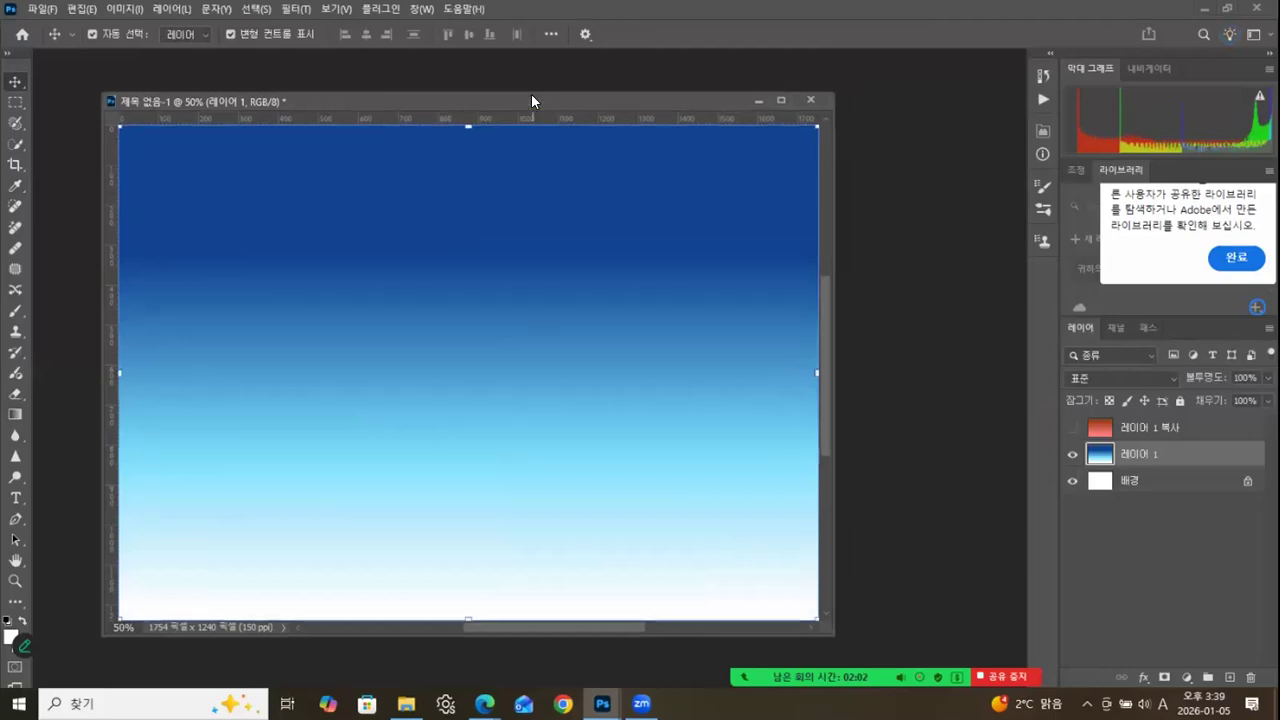
pyautogui.click(40, 10)
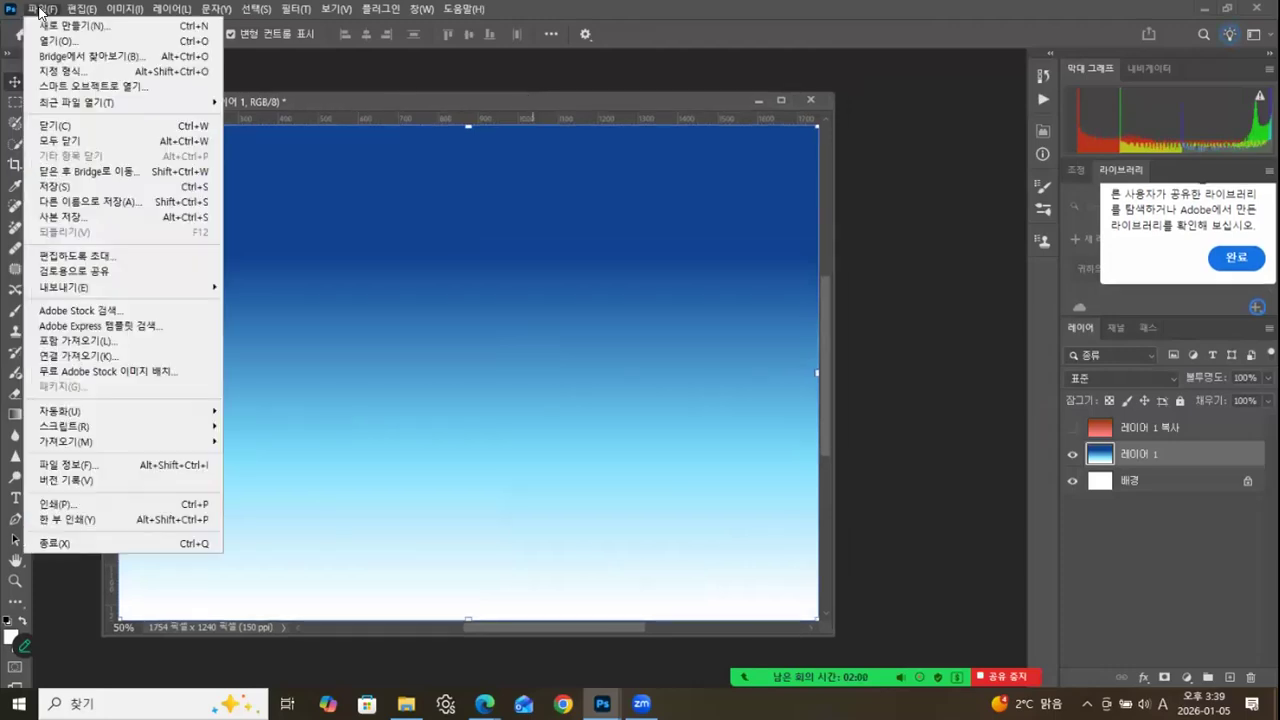
pyautogui.click(50, 186)
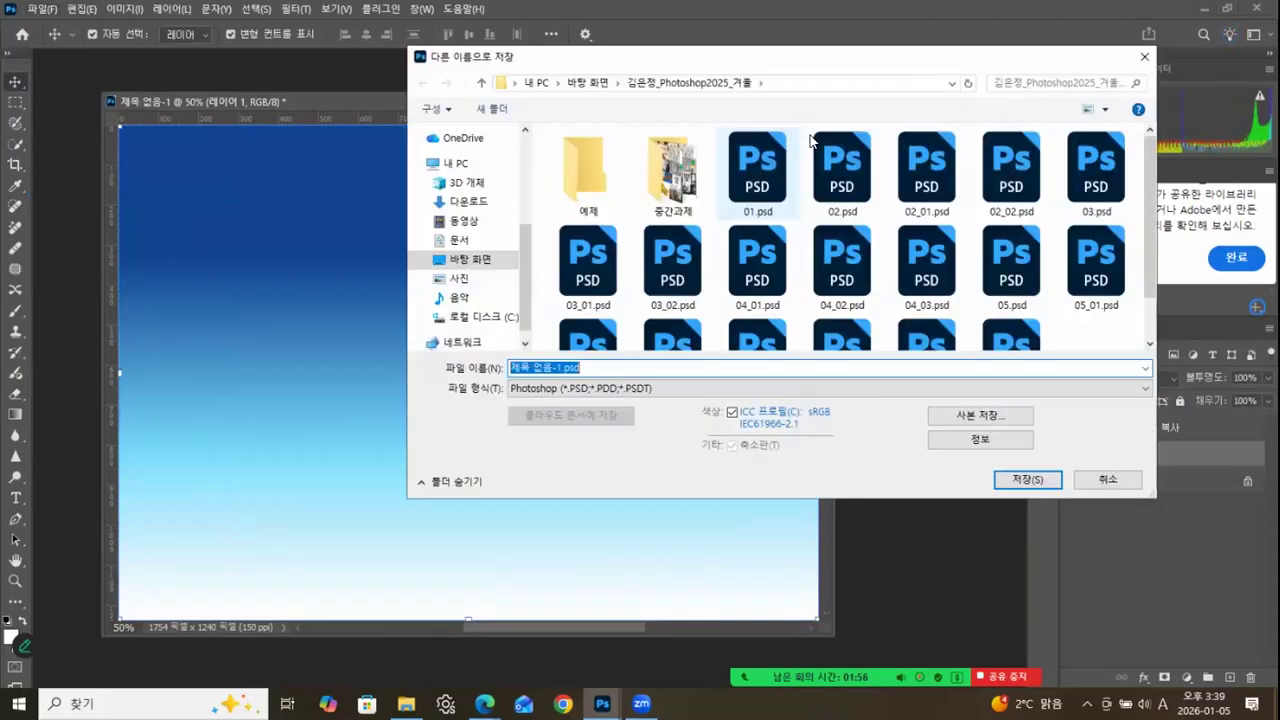
pyautogui.moveTo(1148, 229); pyautogui.dragTo(1149, 298)
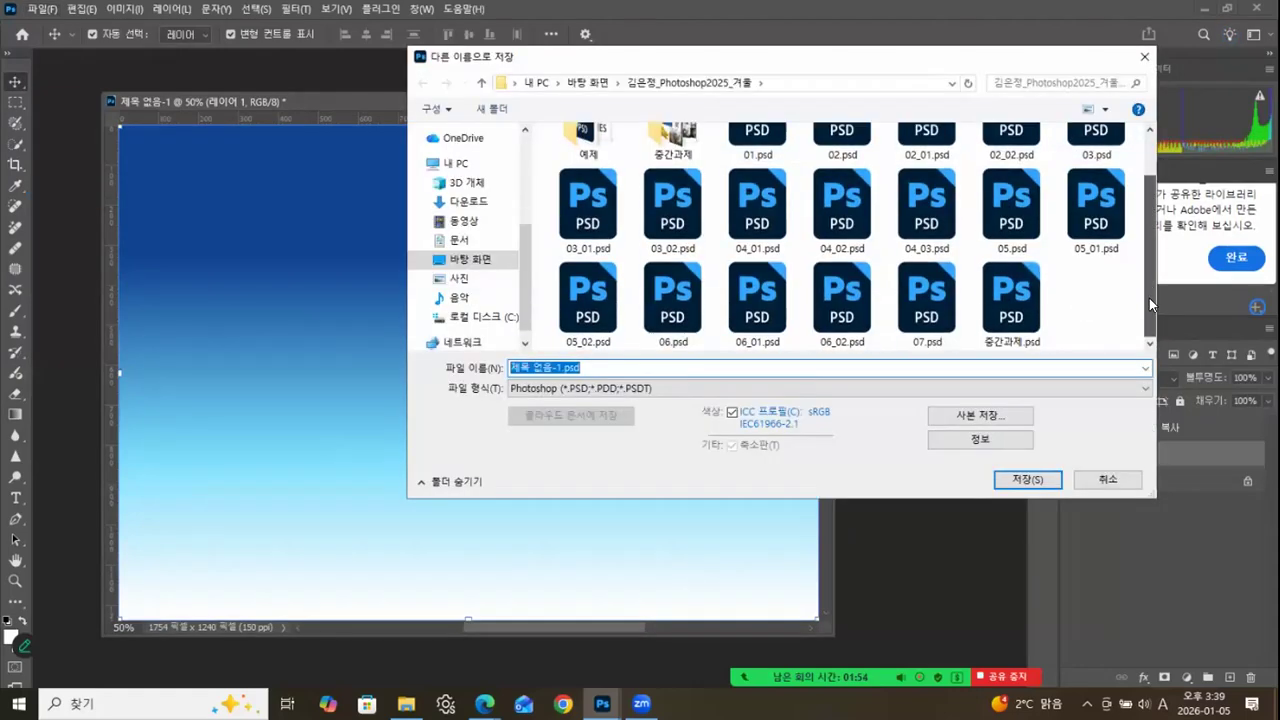
pyautogui.click(926, 300)
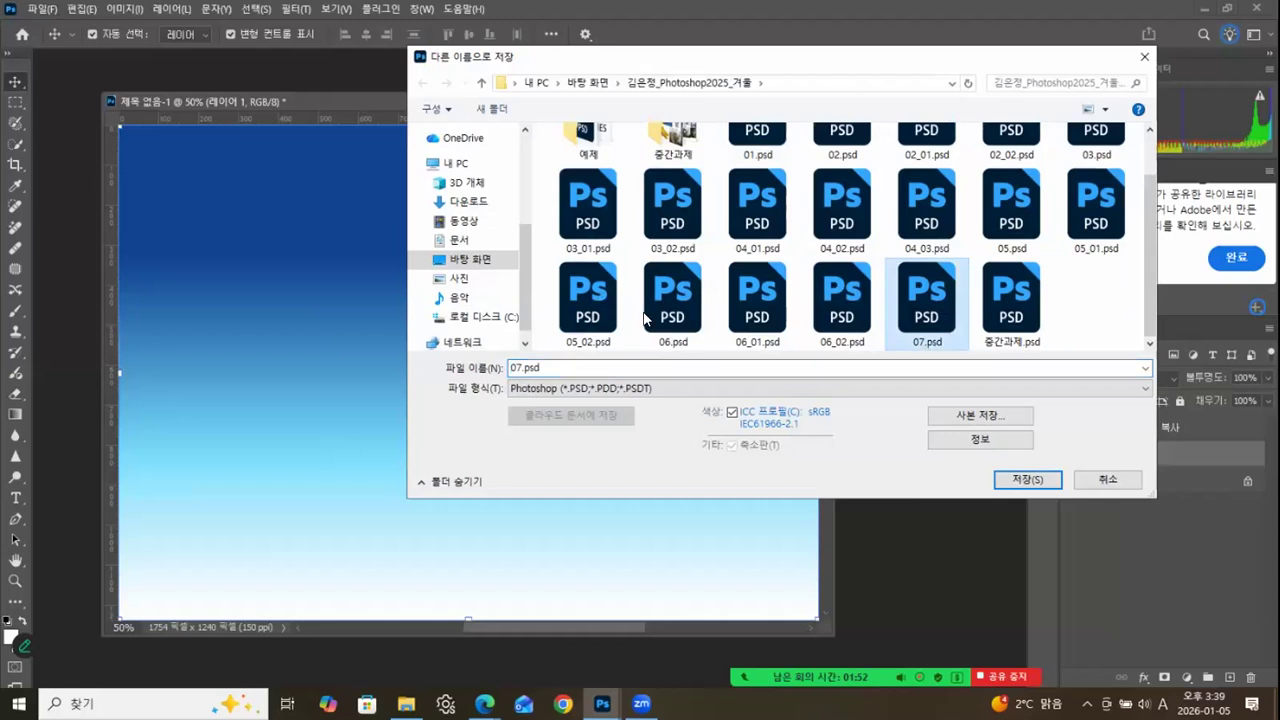
pyautogui.click(523, 367)
pyautogui.click(523, 367)
pyautogui.press('BackSpace')
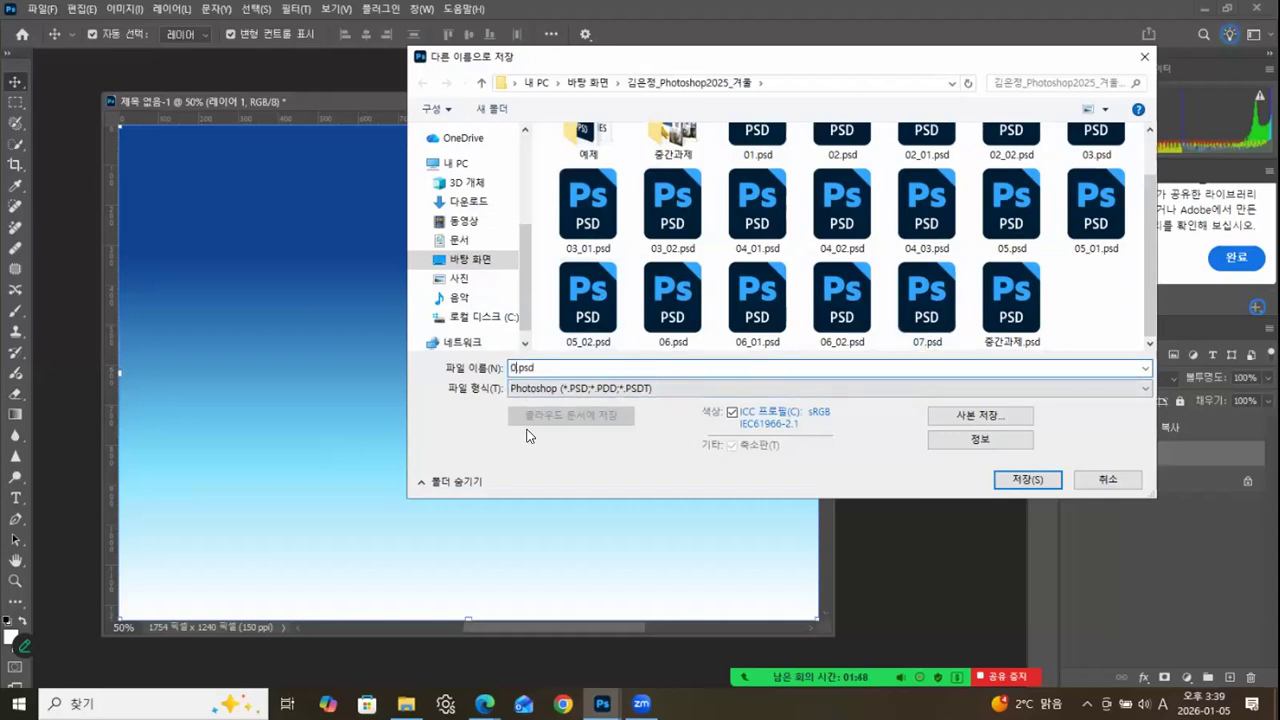
pyautogui.write('7_2')
pyautogui.click(1037, 479)
pyautogui.moveTo(558, 100); pyautogui.dragTo(575, 93)
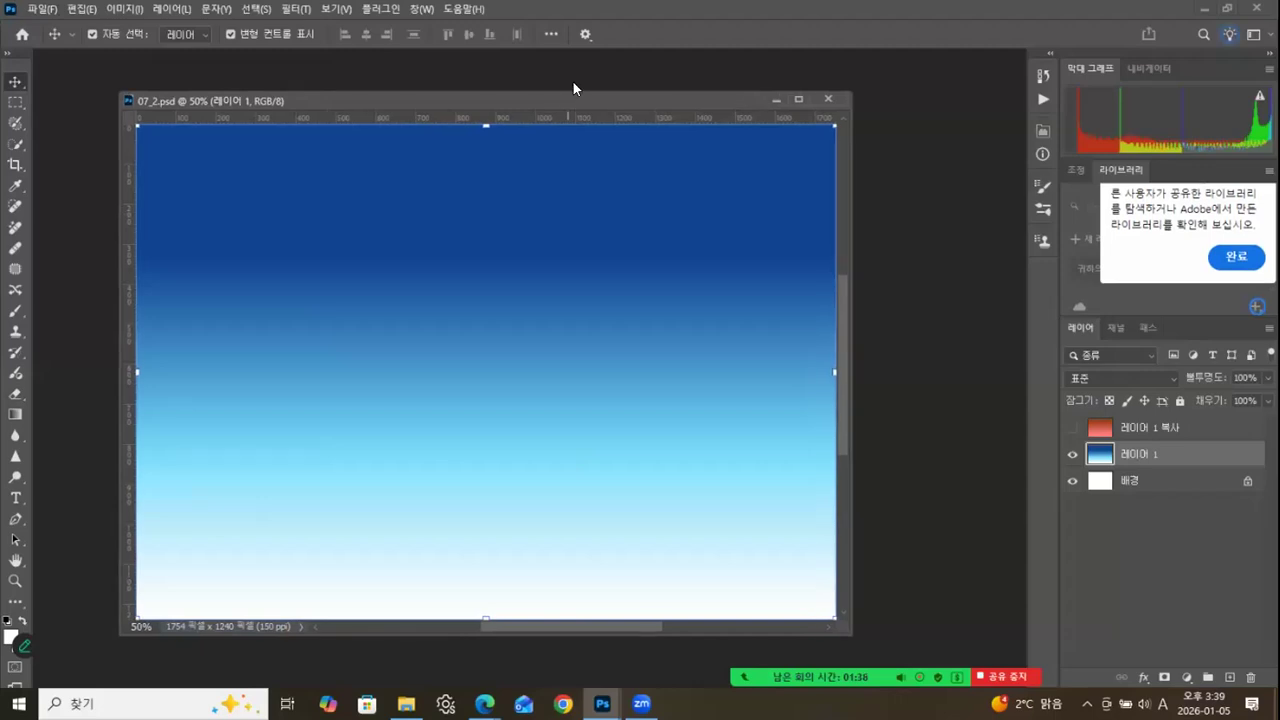